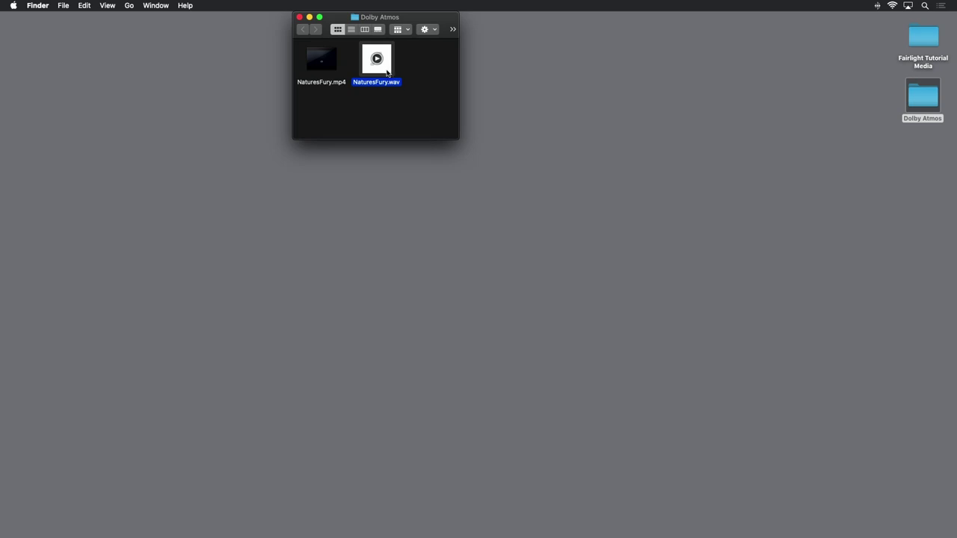
Switch to DaVinci Resolve and import NaturesFury.mp4 and NaturesFury.wav from the desktop's Dolby Atmos folder into the Master bin.
left_click(400, 100)
key("super+Tab")
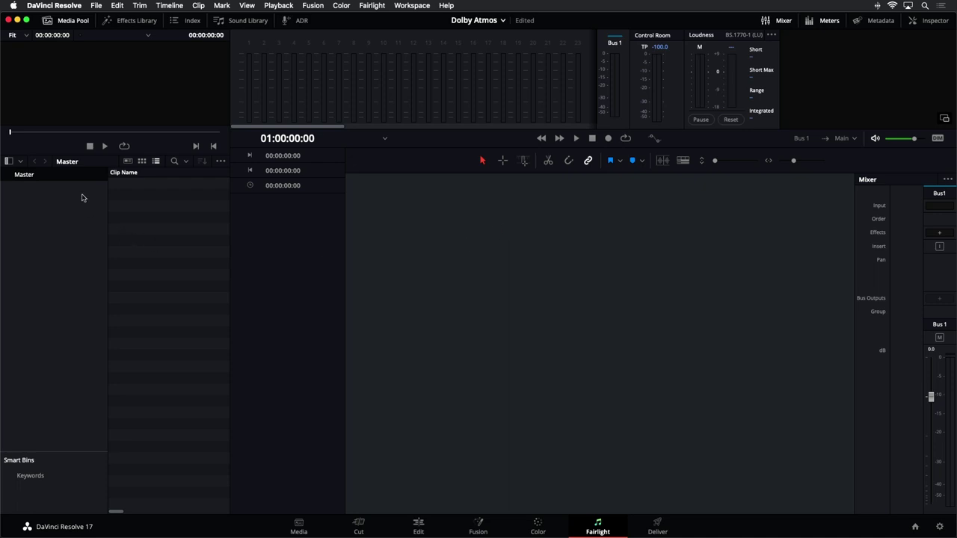
right_click(125, 191)
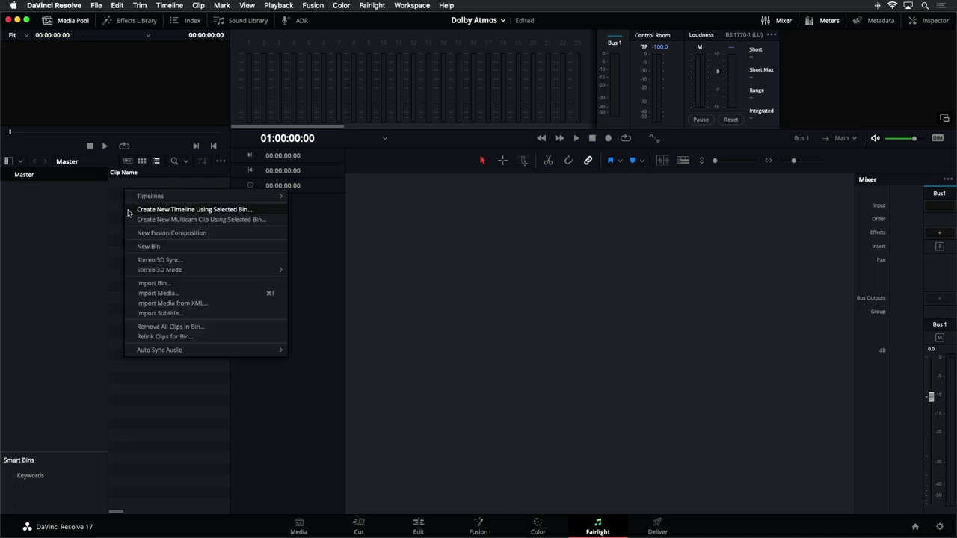
left_click(139, 294)
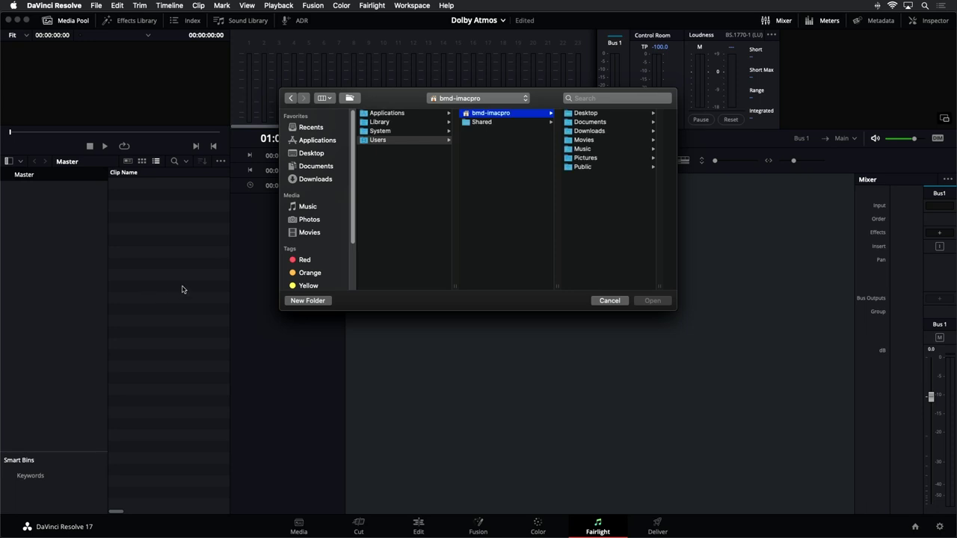
left_click(325, 153)
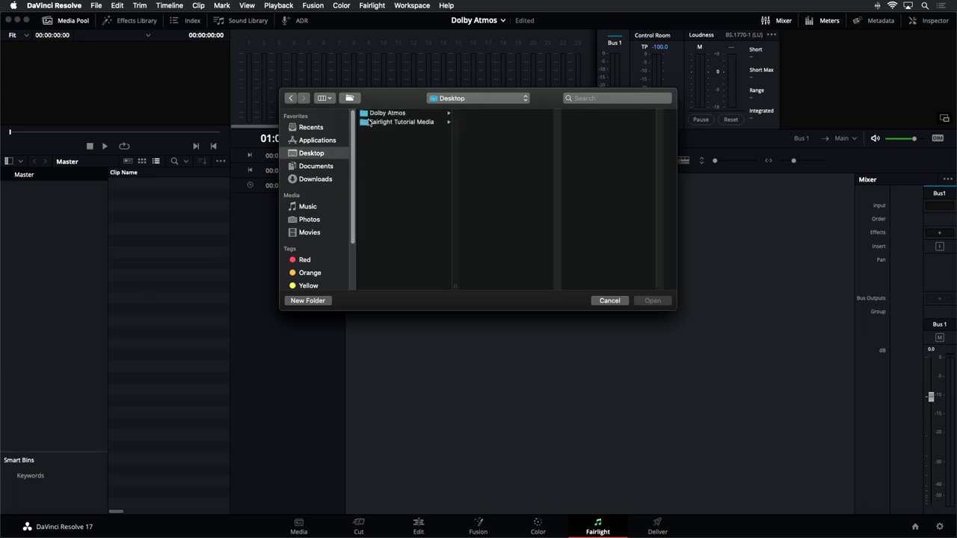
left_click(373, 114)
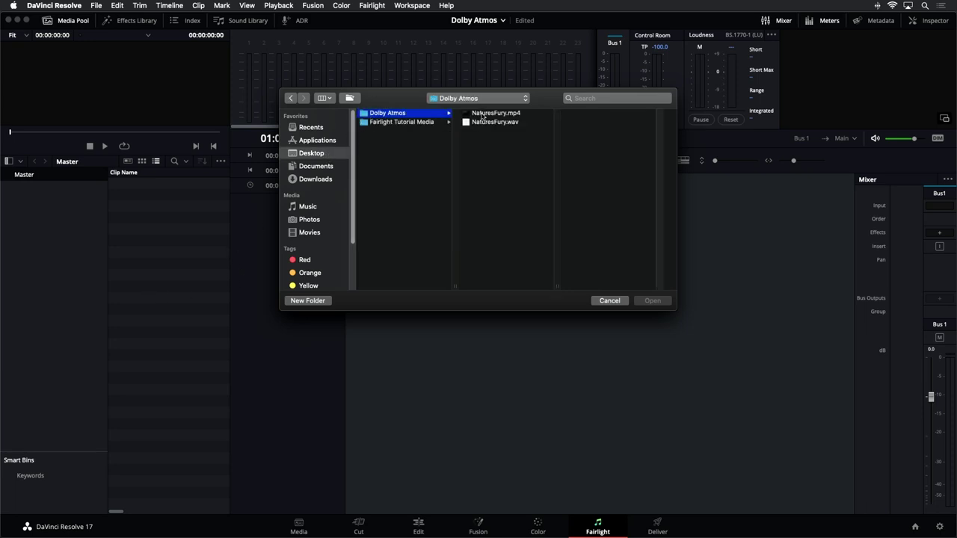
left_click(482, 114)
left_click(478, 124, "shift")
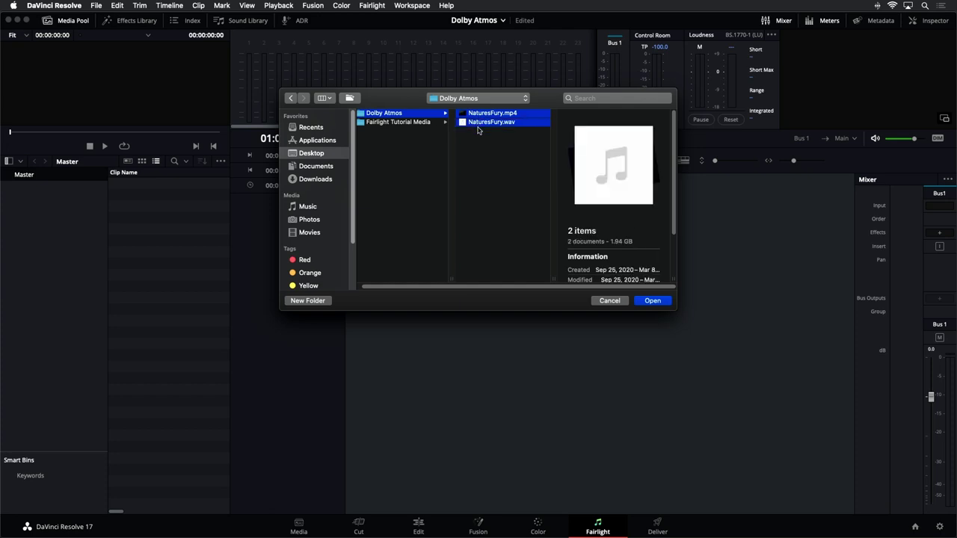
left_click(655, 302)
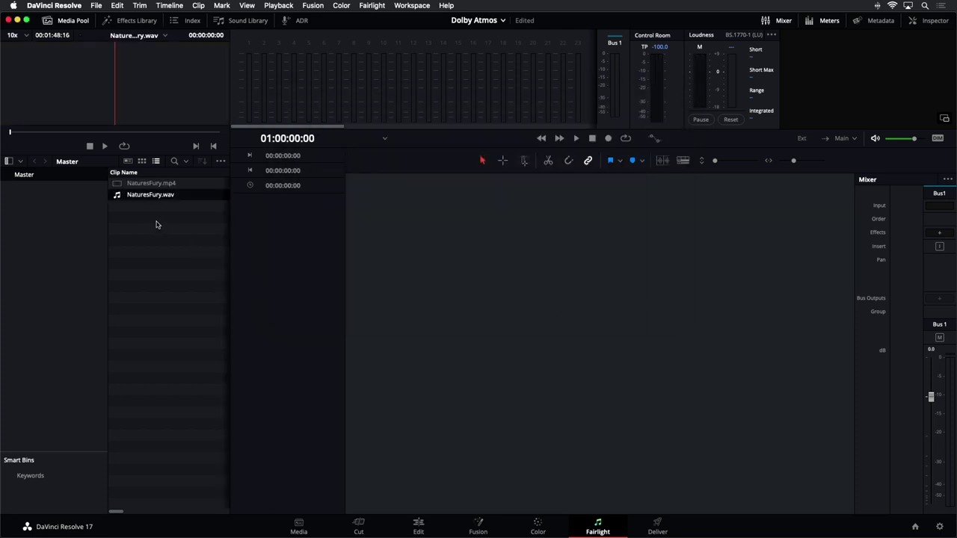
Preview the NaturesFury.mp4 and NaturesFury.wav clips in the source viewer, jumping partway into each waveform.
left_click(118, 184)
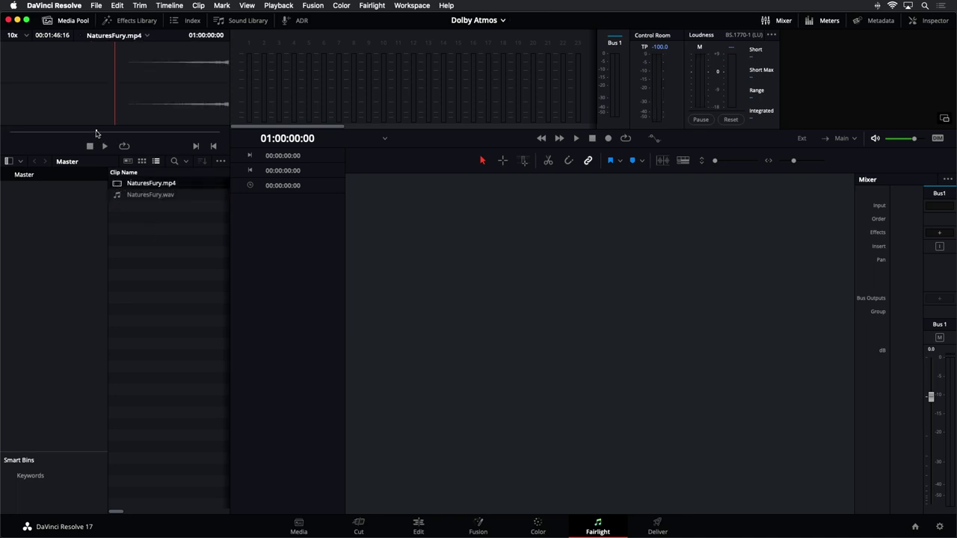
left_click(96, 133)
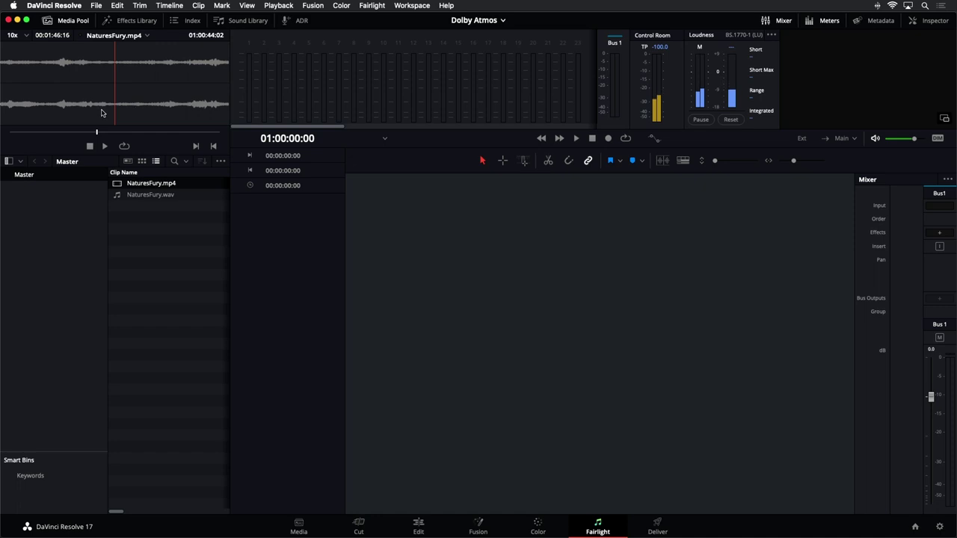
left_click(129, 196)
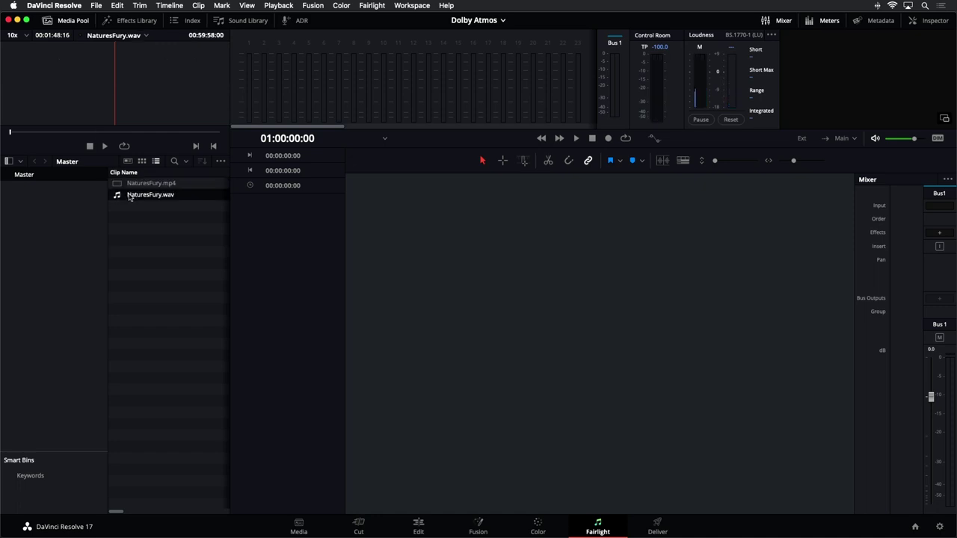
left_click(85, 133)
key("space")
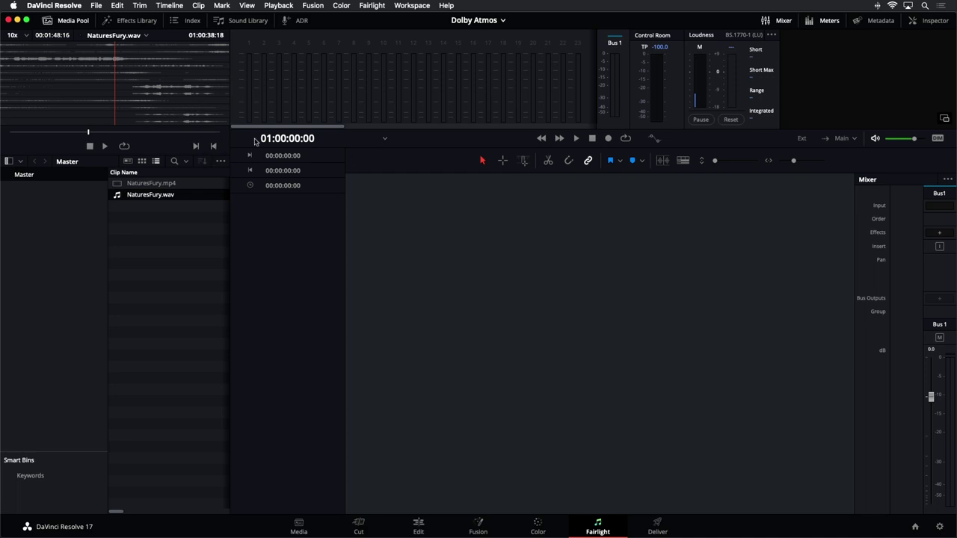
Examine the metadata of NaturesFury.wav and NaturesFury.mp4, including format and audio channels, and hide the metadata again.
left_click(874, 20)
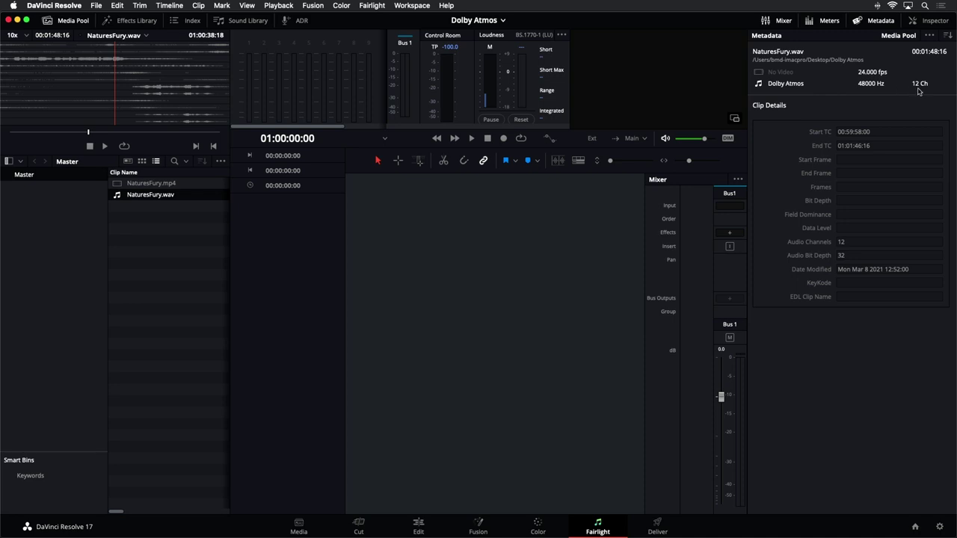
left_click(163, 184)
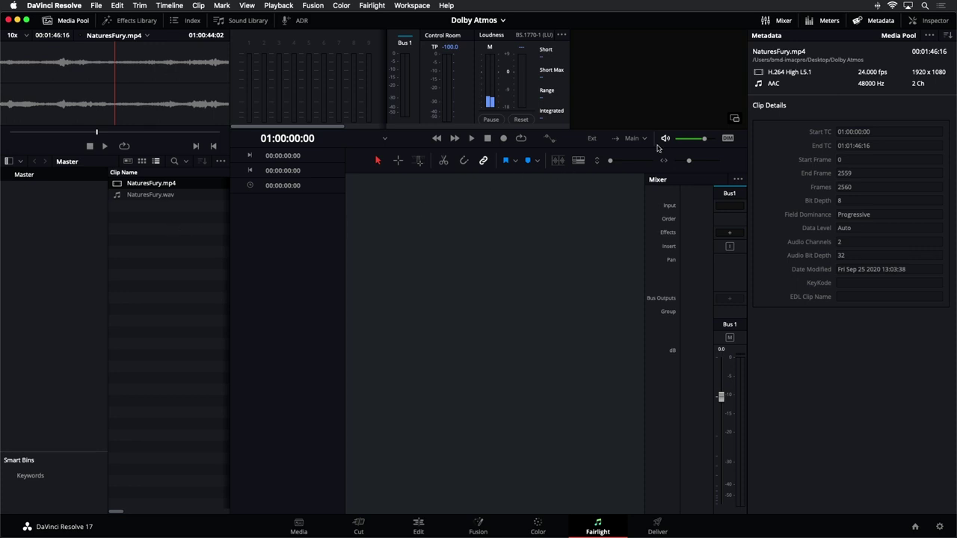
left_click(875, 23)
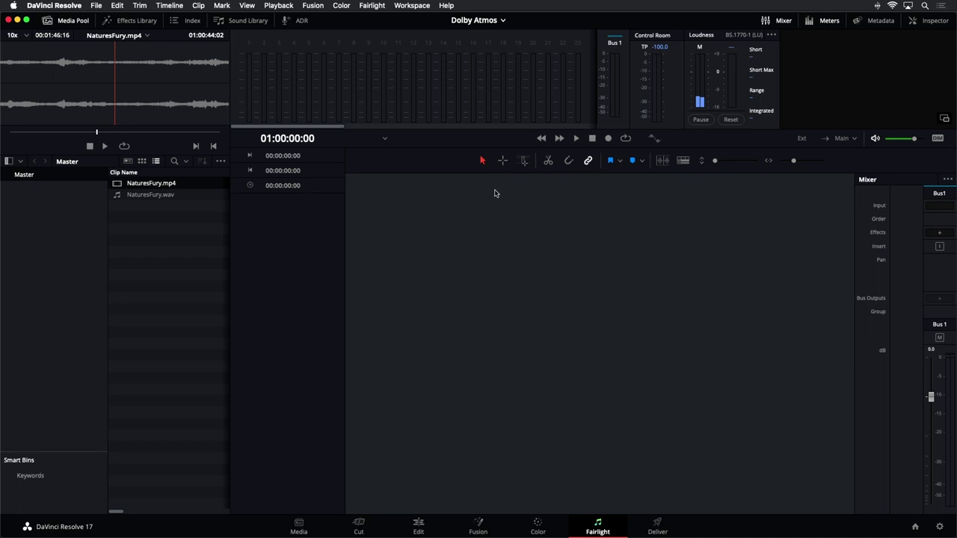
Show the video tracks in the timeline view options and place NaturesFury.mp4 at the start of a new timeline.
left_click(682, 161)
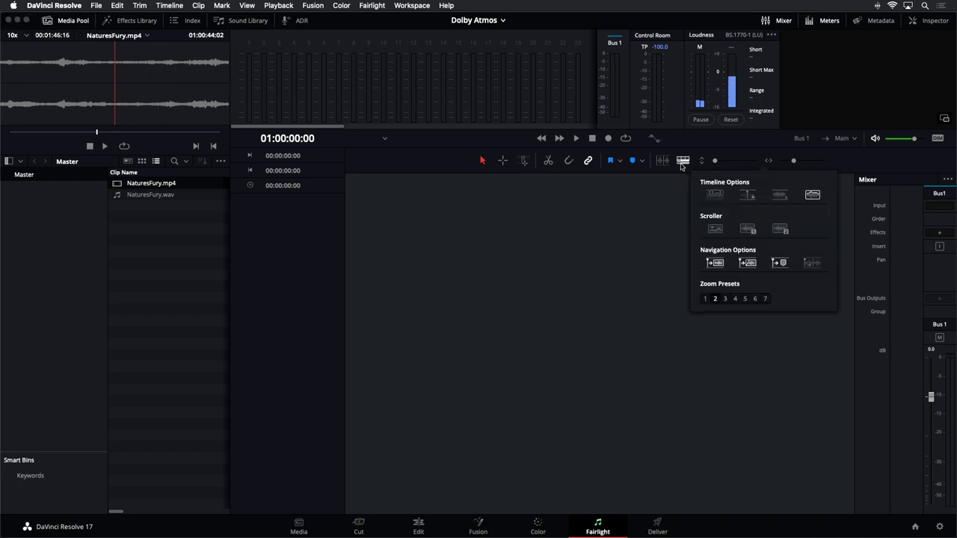
left_click(707, 196)
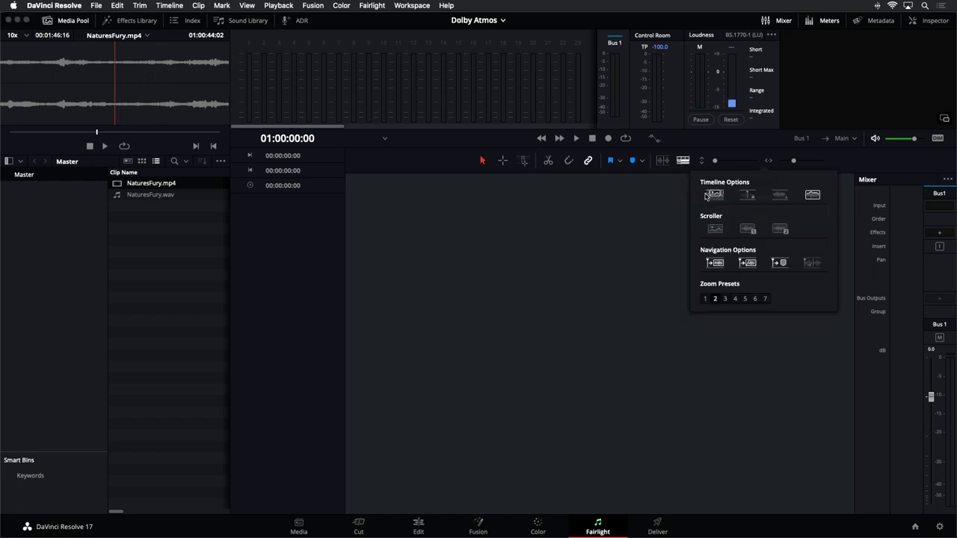
left_click(637, 215)
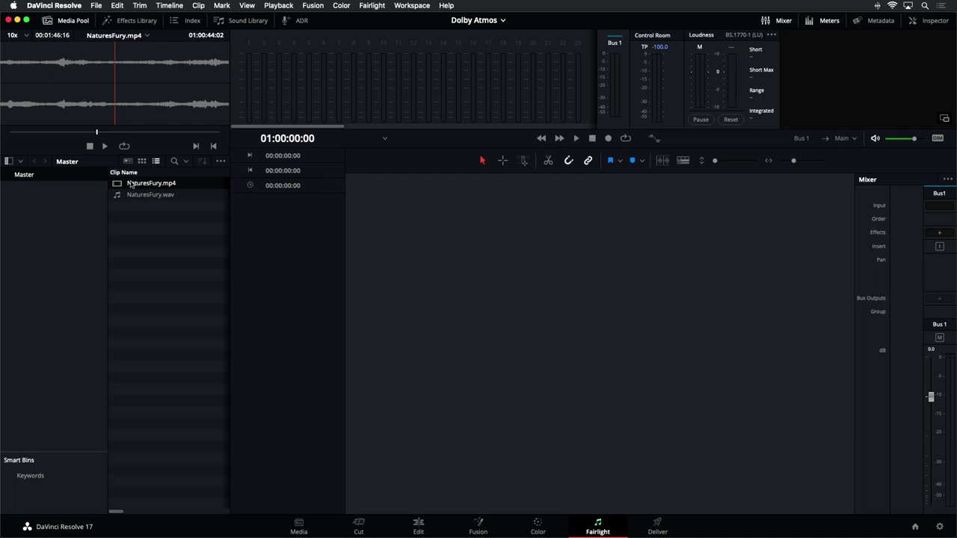
left_click_drag(117, 187, 350, 185)
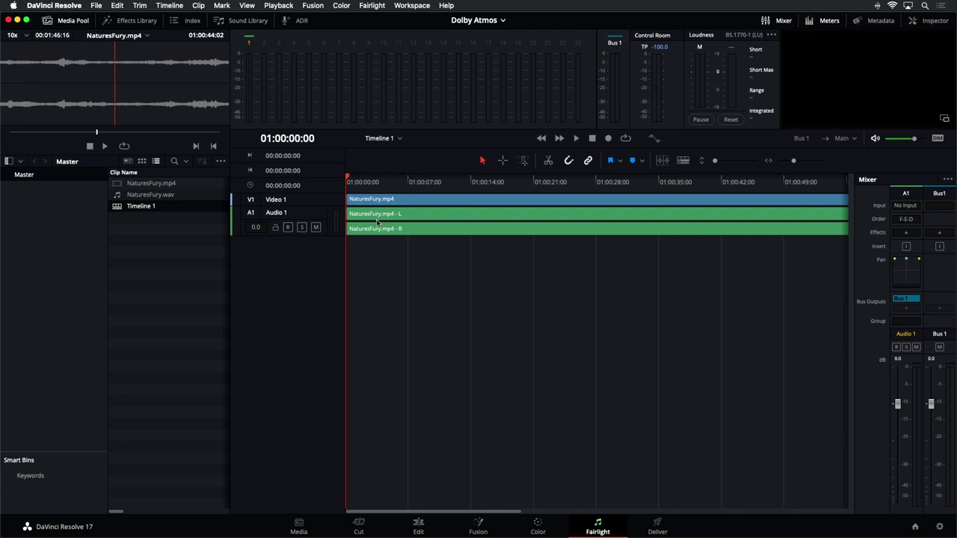
key("super+minus")
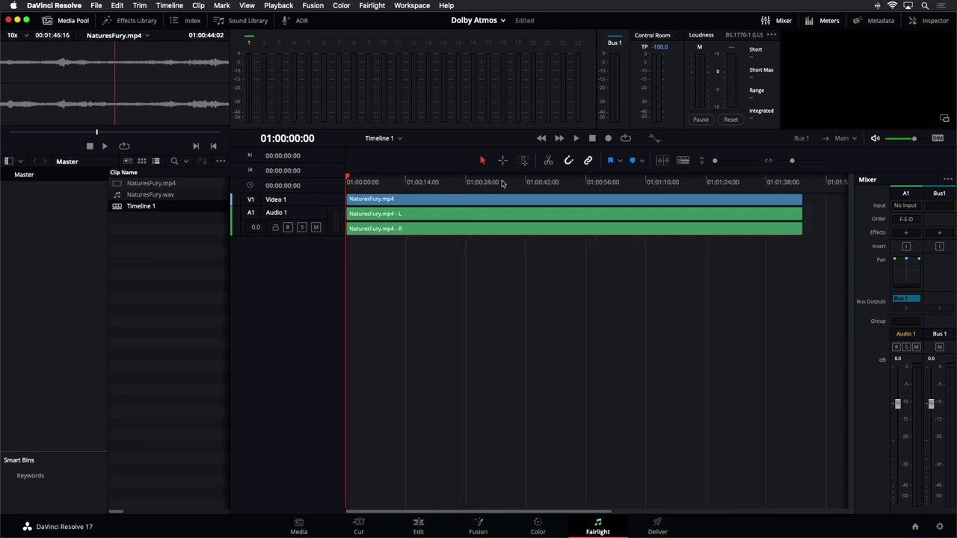
Check several points of the NaturesFury.mp4 picture, enlarge the Audio 1 waveforms, and play the stereo mix while watching the meters.
left_click(503, 183)
left_click(548, 182)
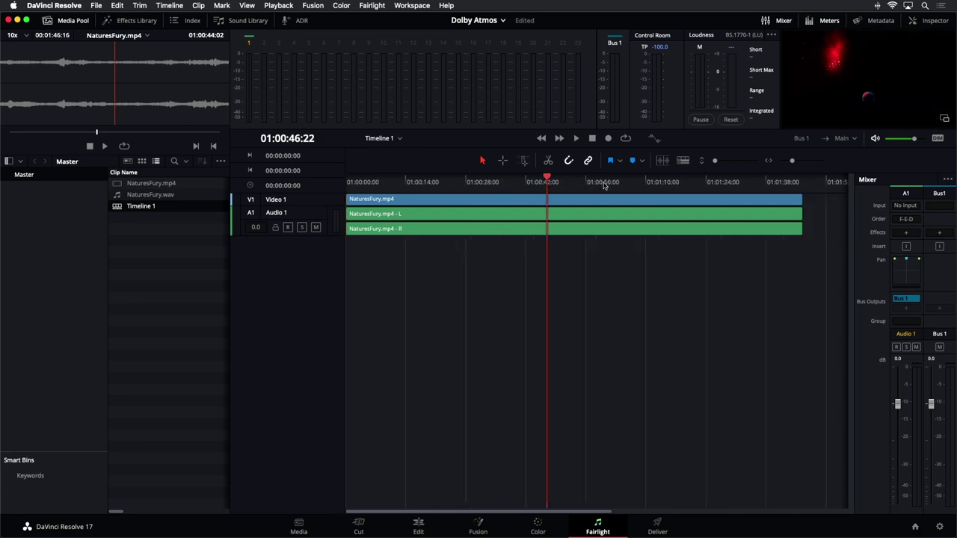
left_click(604, 183)
left_click(486, 182)
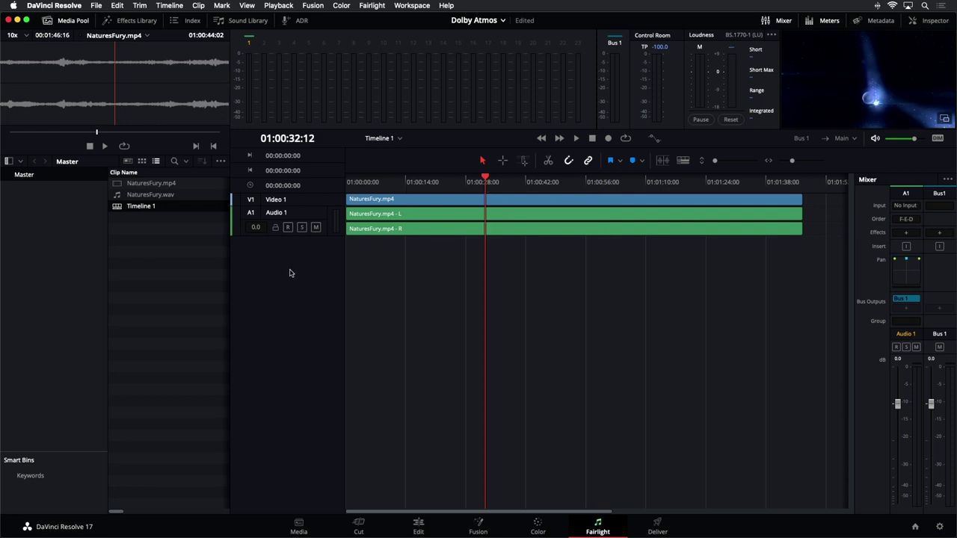
scroll(516, 279, "up", 3)
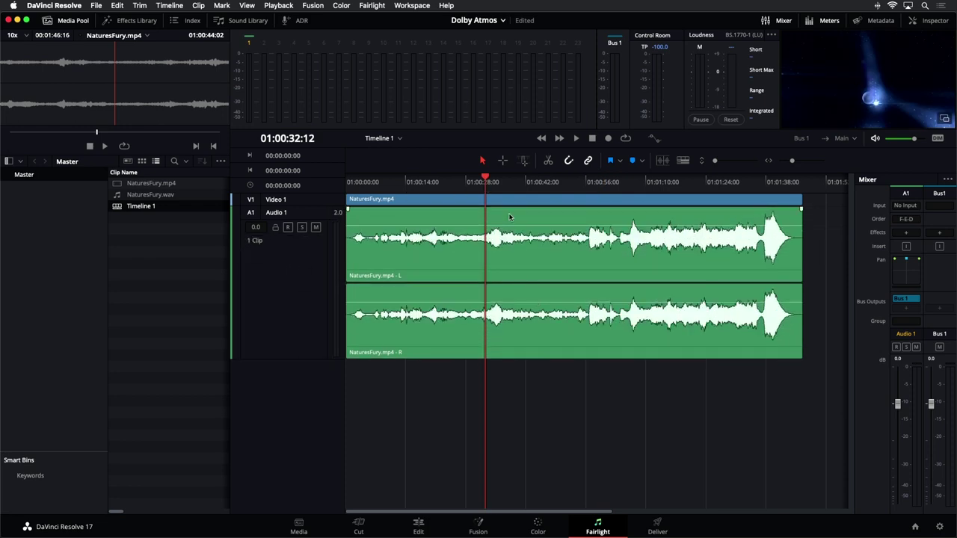
key("space")
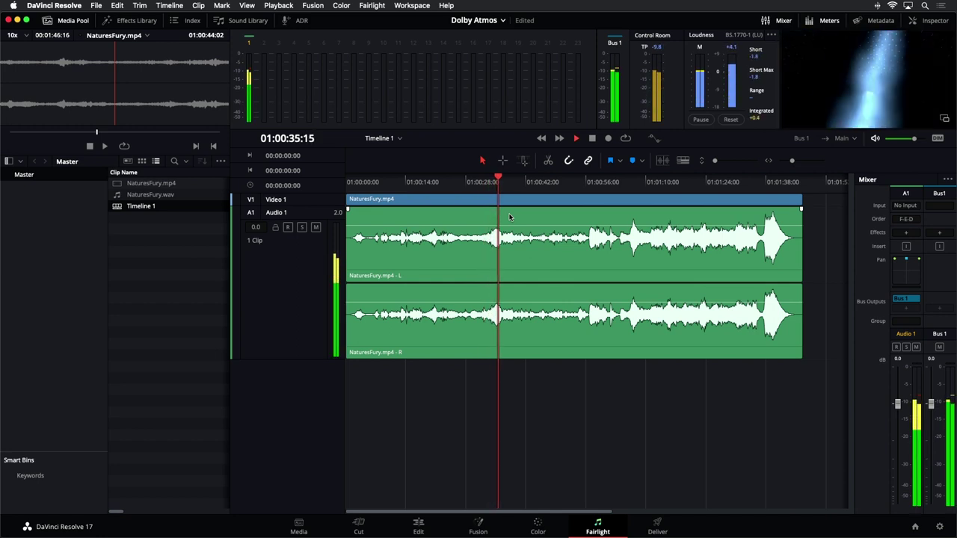
key("space")
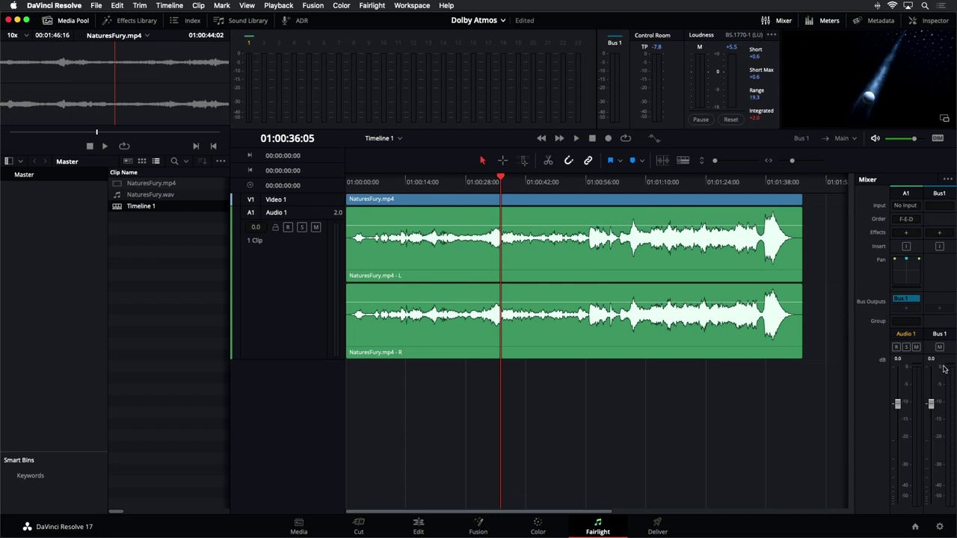
key("space")
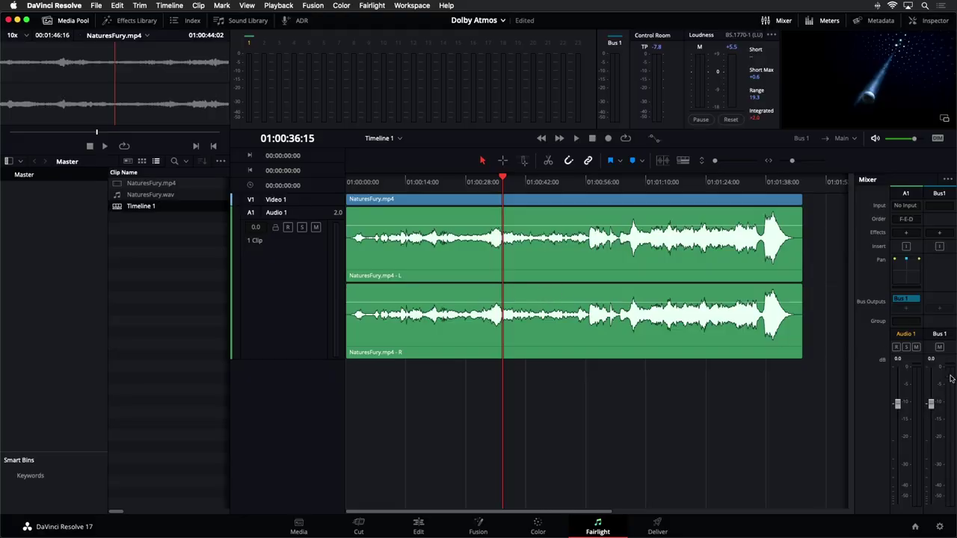
Add NaturesFury.wav on a new audio track below Audio 1, aligned with the timeline start.
left_click(133, 249)
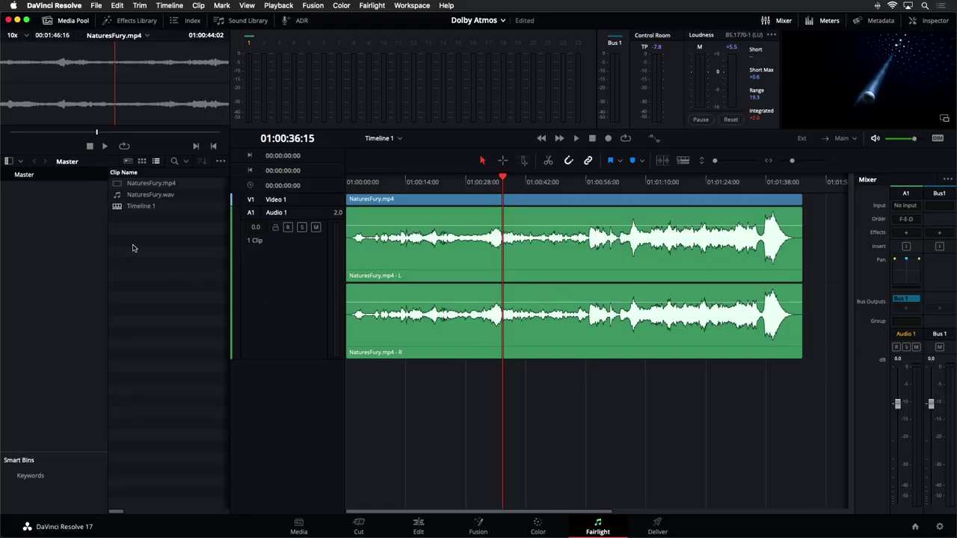
left_click(124, 196)
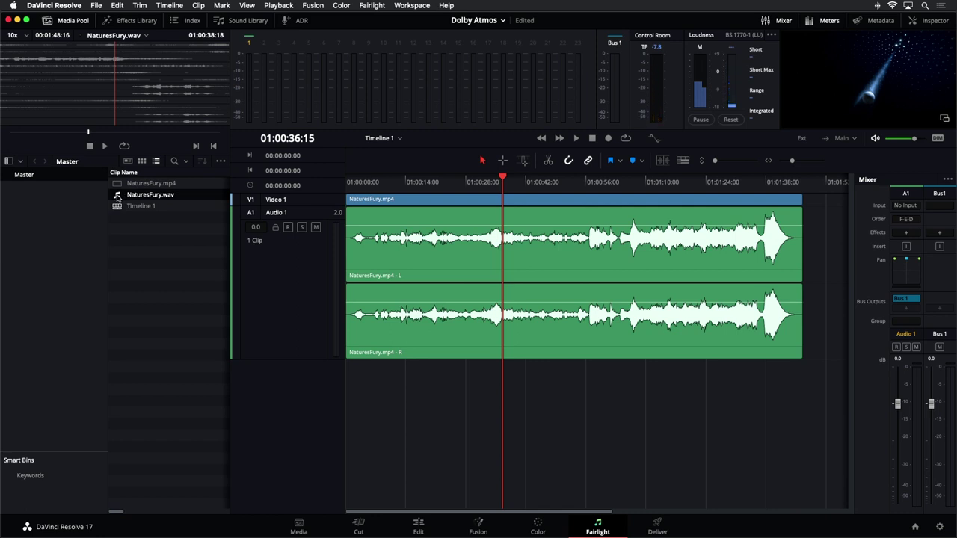
left_click_drag(117, 197, 347, 380)
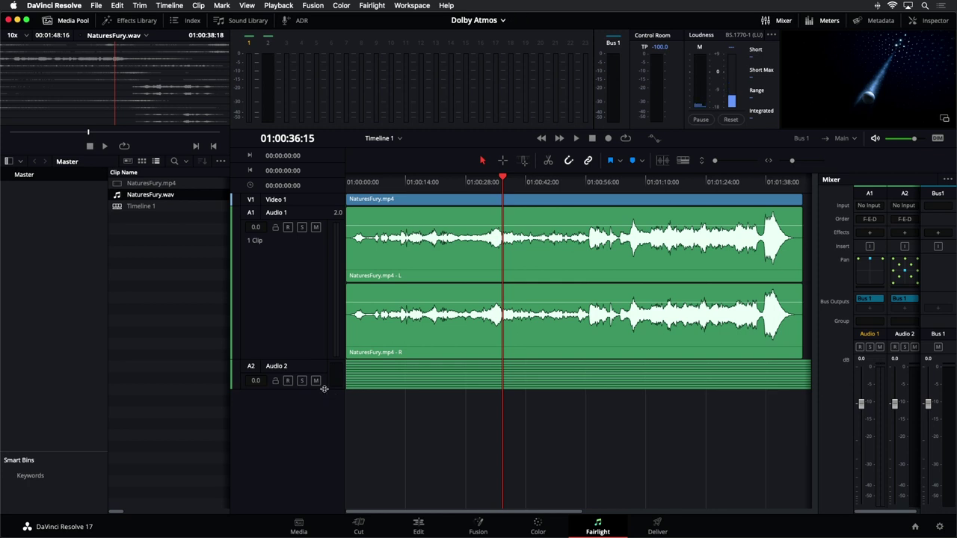
Reduce the overall track height and expand the Audio 2 track until all its channel names are readable.
left_click_drag(324, 389, 323, 448)
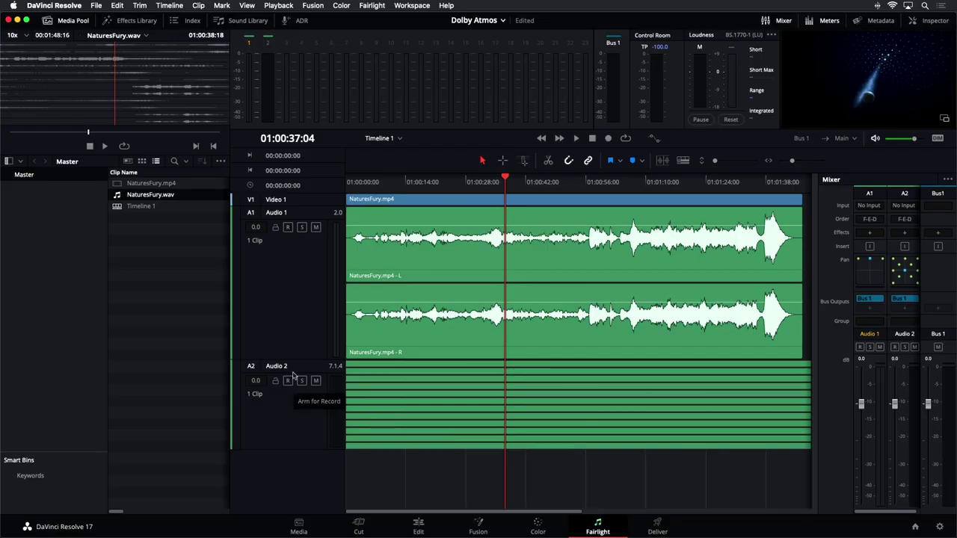
left_click_drag(716, 162, 708, 166)
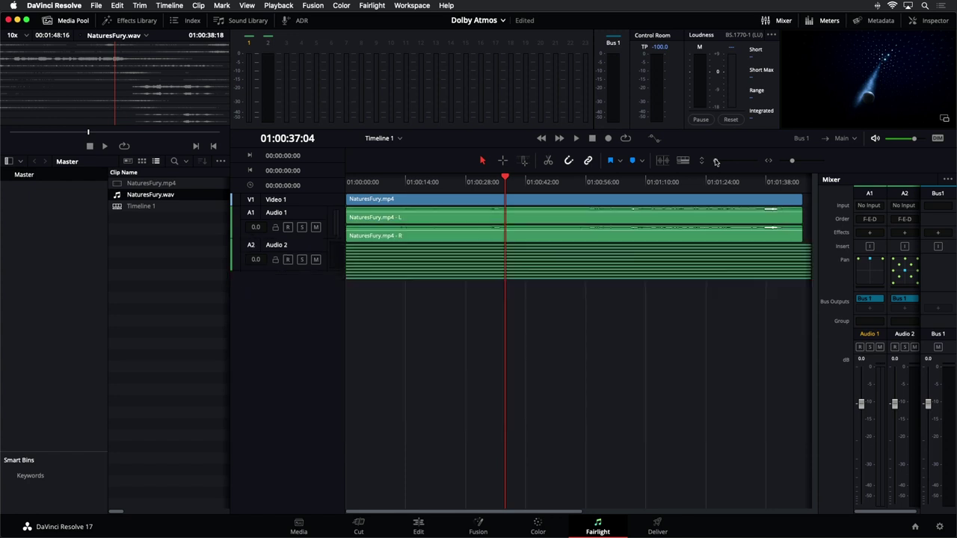
left_click_drag(270, 242, 267, 469)
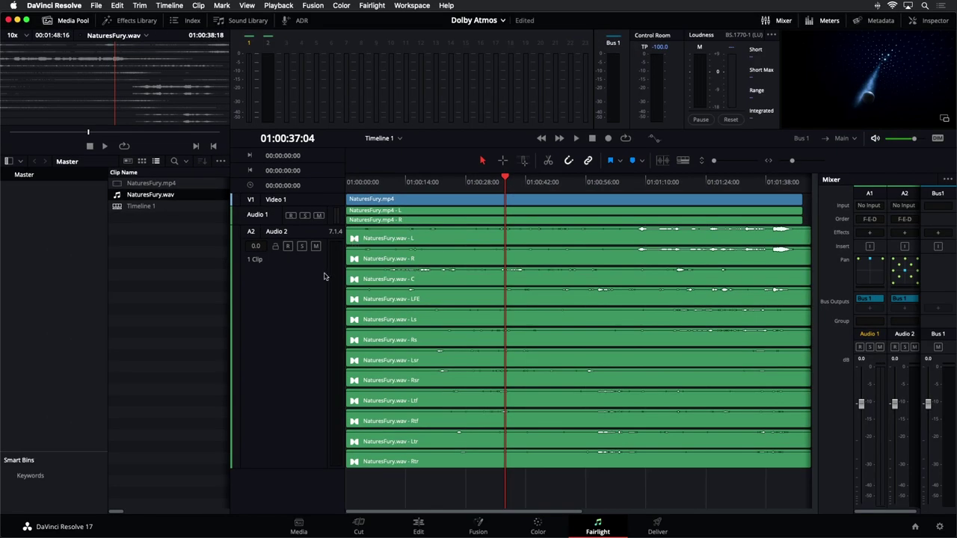
Play briefly with the NaturesFury.wav clip selected and mute the Audio 1 track.
left_click(405, 279)
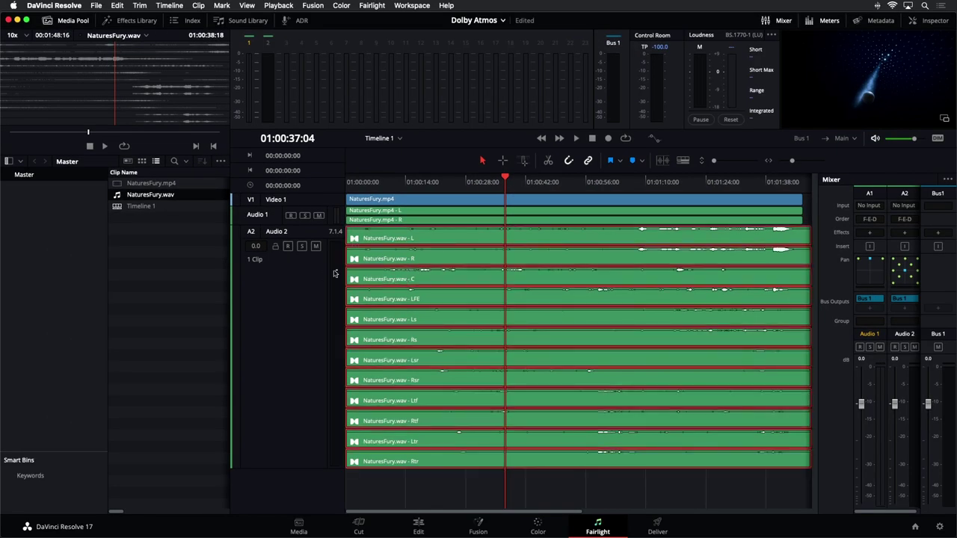
key("space")
left_click(318, 216)
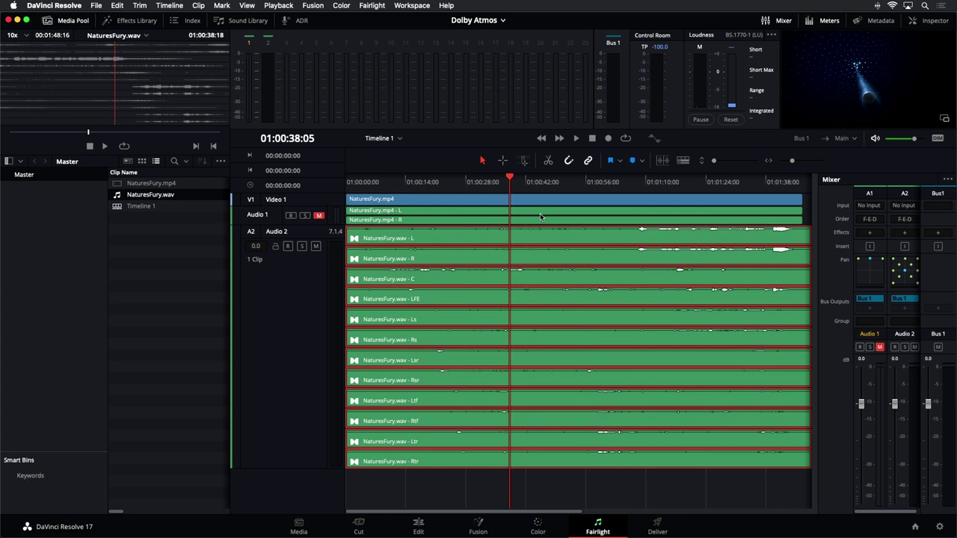
Shift the NaturesFury.mp4 video and its stereo audio so their end aligns with the end of the NaturesFury.wav clip.
key("super+minus")
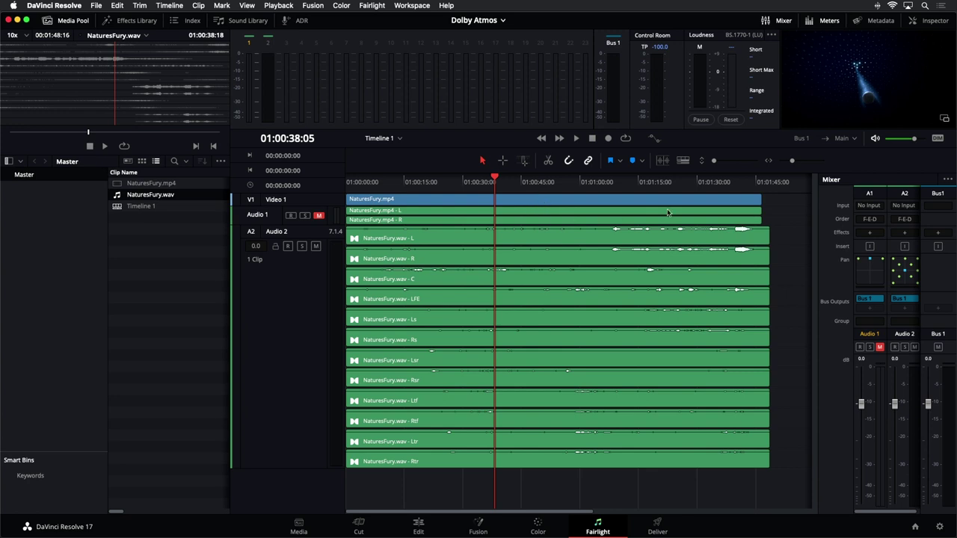
left_click_drag(771, 222, 711, 199)
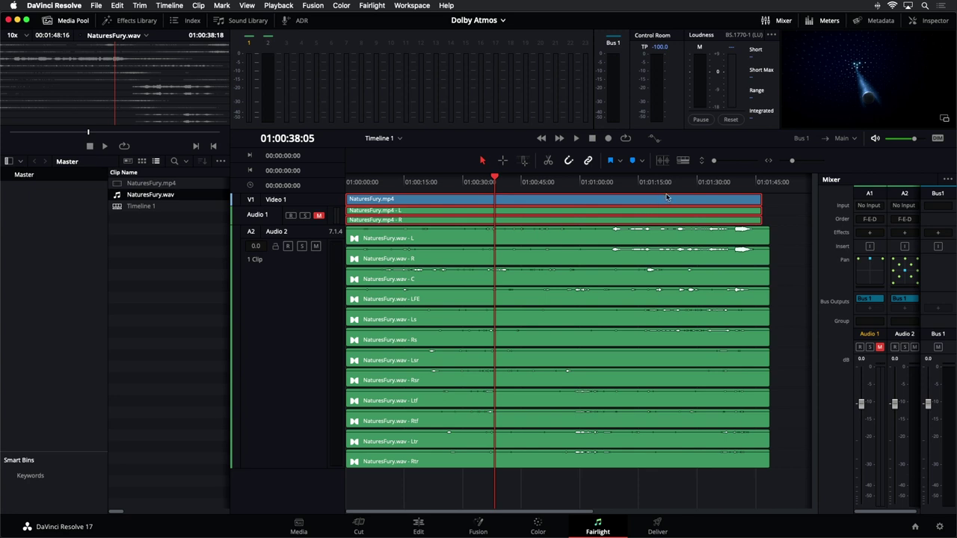
left_click_drag(666, 197, 673, 196)
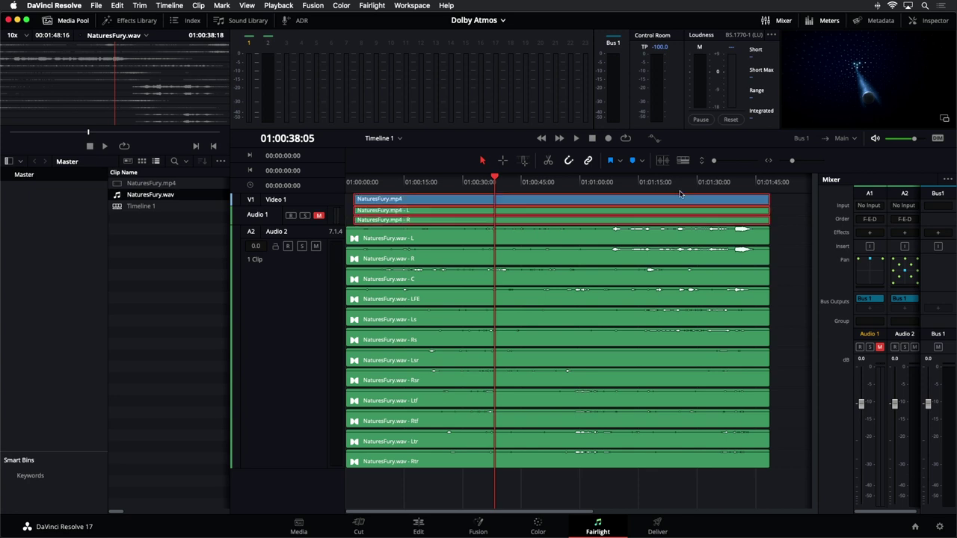
left_click(772, 184)
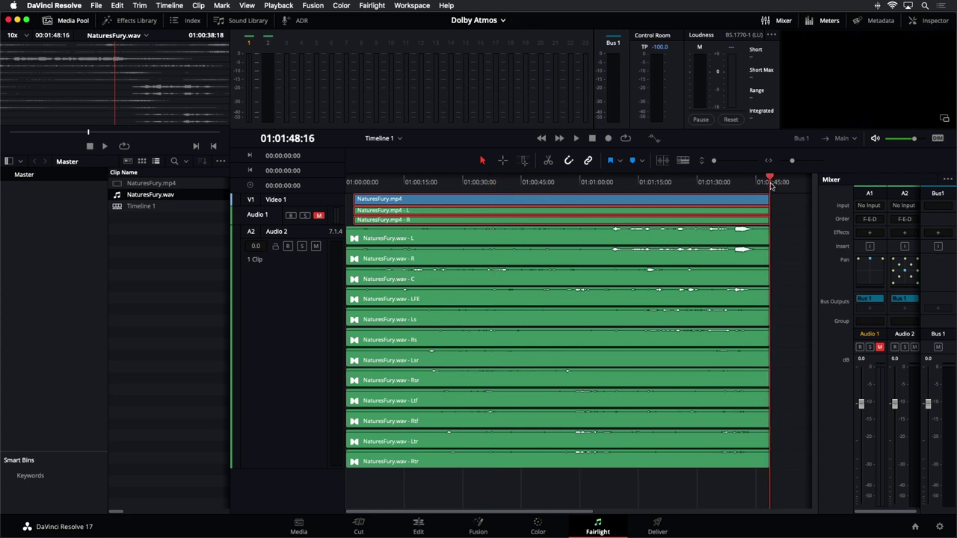
key("Home")
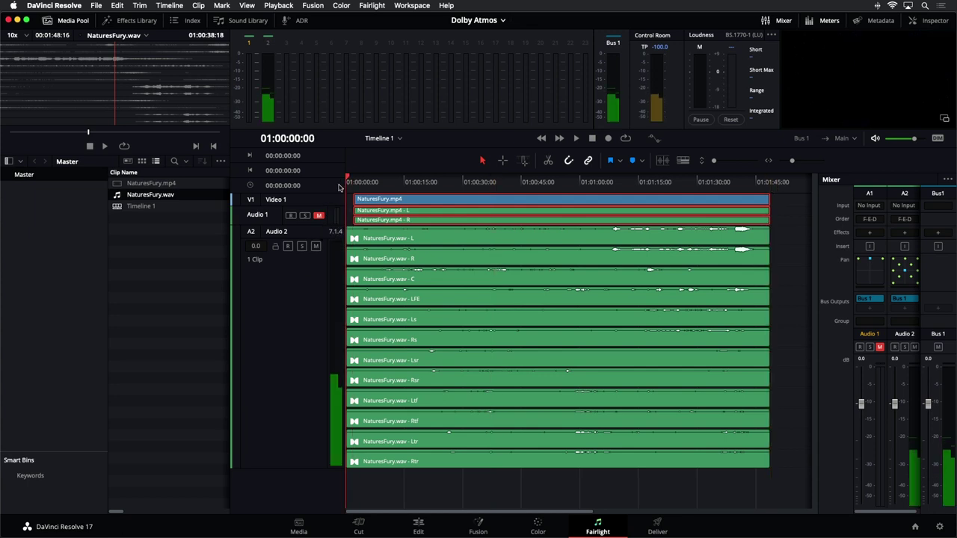
key("super+equal")
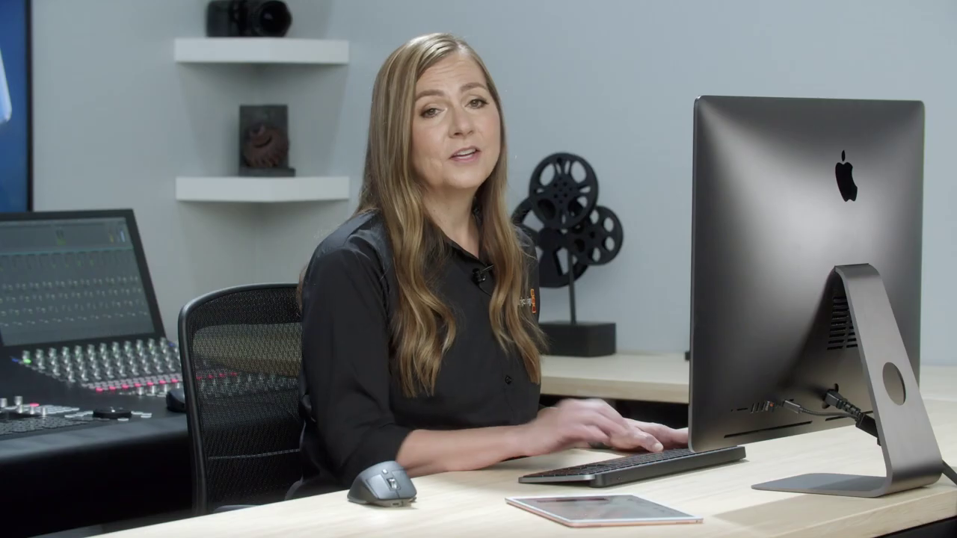
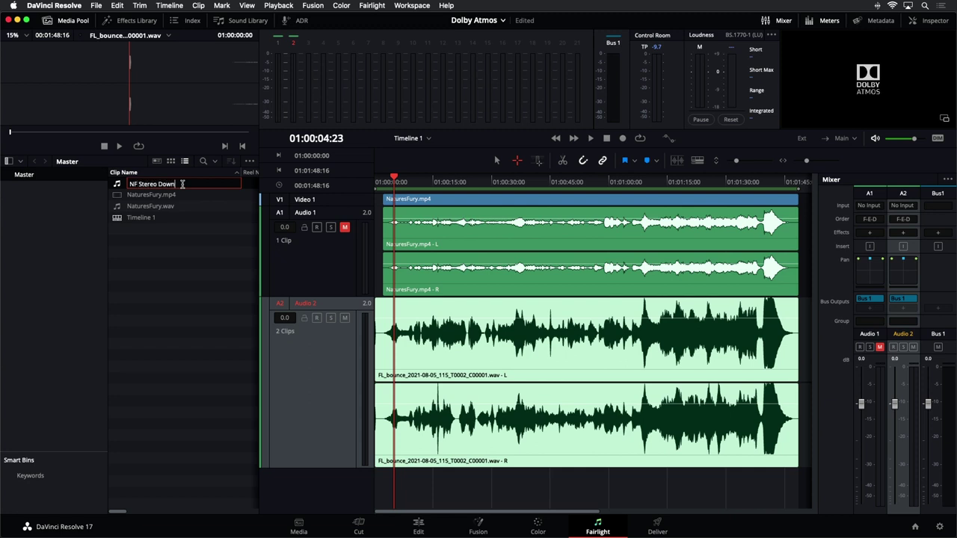
Name the bounced stereo clip NF Stereo Downmix and set the timeline clips to display their clip names.
key("Return")
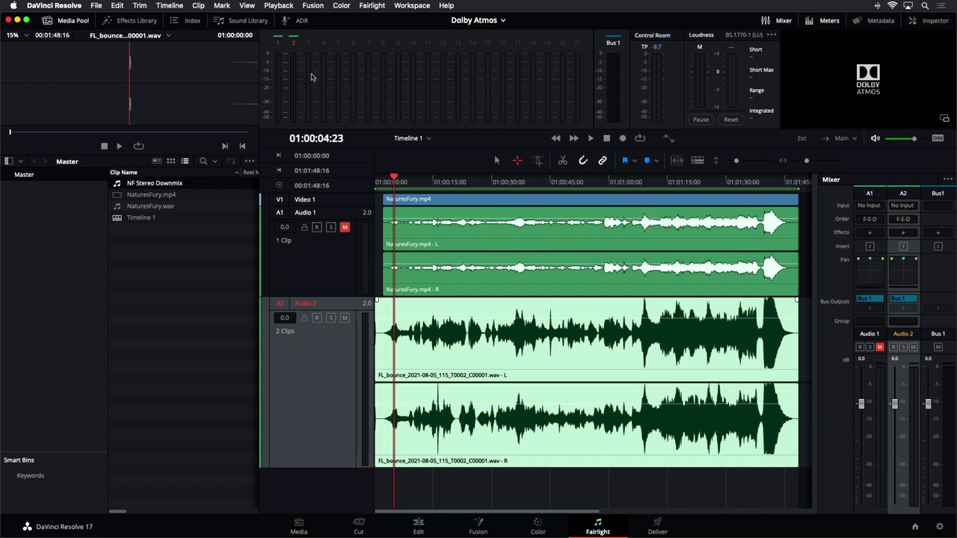
left_click(372, 5)
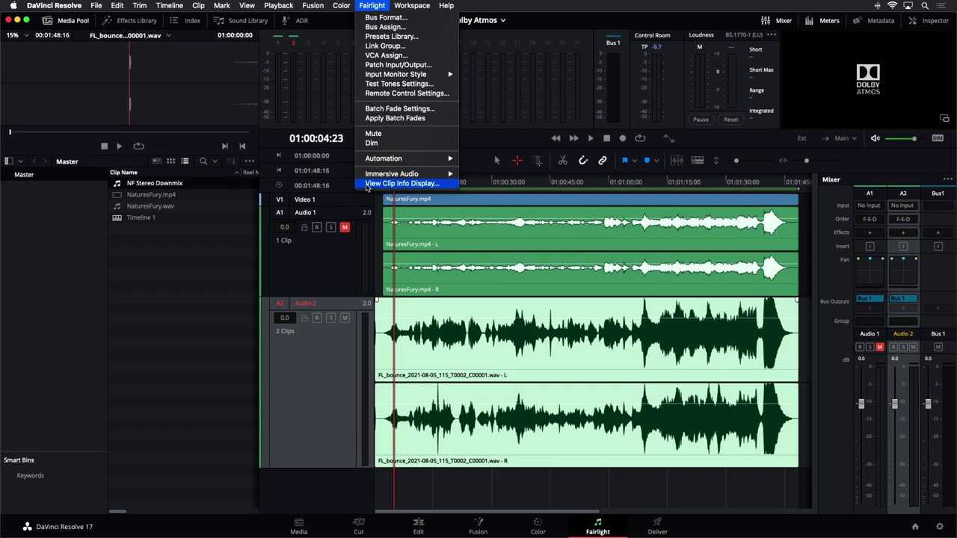
left_click(367, 188)
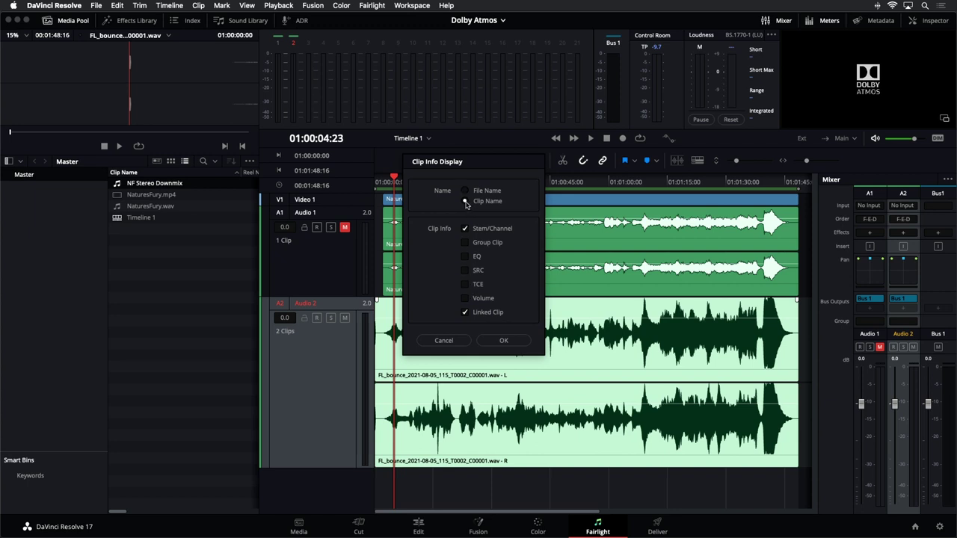
left_click(505, 342)
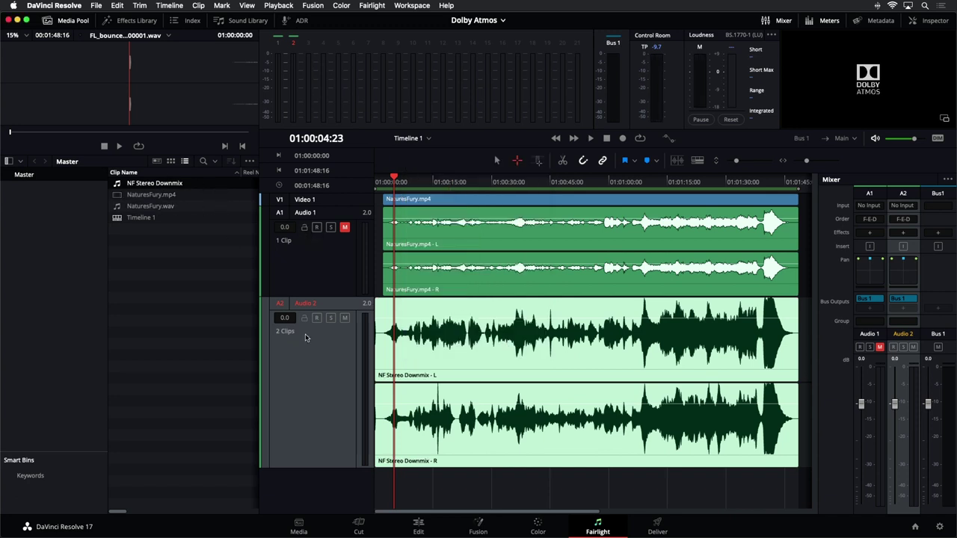
Reduce the overall track height and move the NF Stereo Downmix clip onto a new track below Audio 2, starting at 01:00:00:00.
left_click_drag(387, 186, 376, 185)
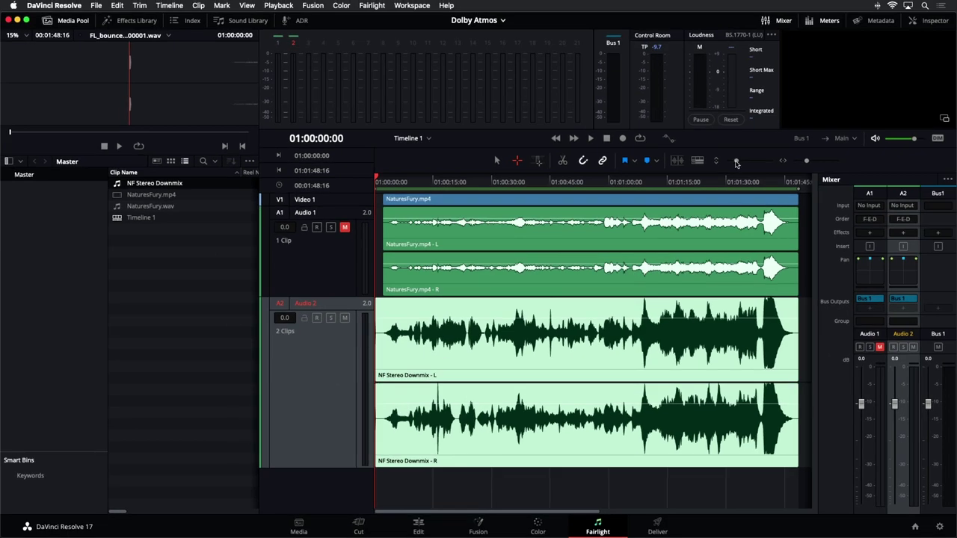
left_click_drag(737, 160, 733, 160)
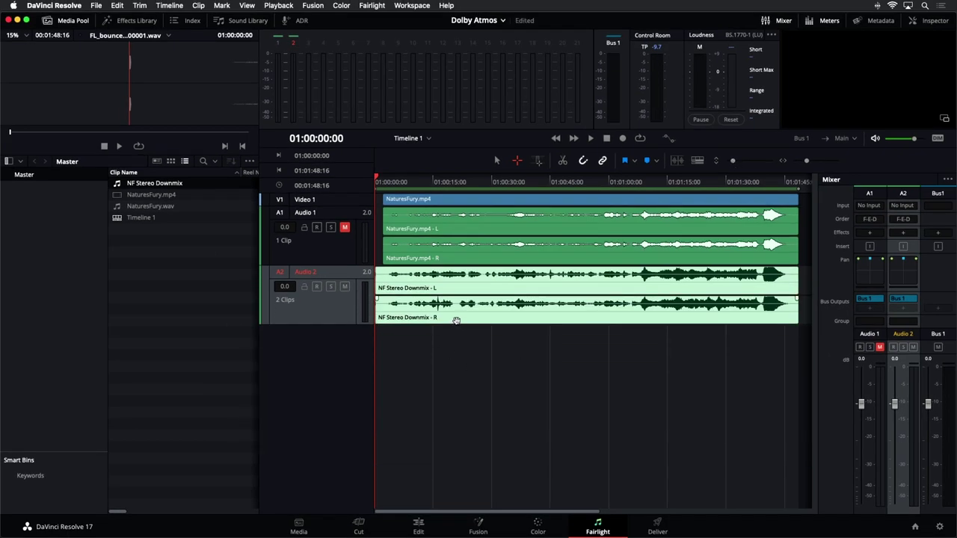
left_click_drag(456, 321, 453, 338)
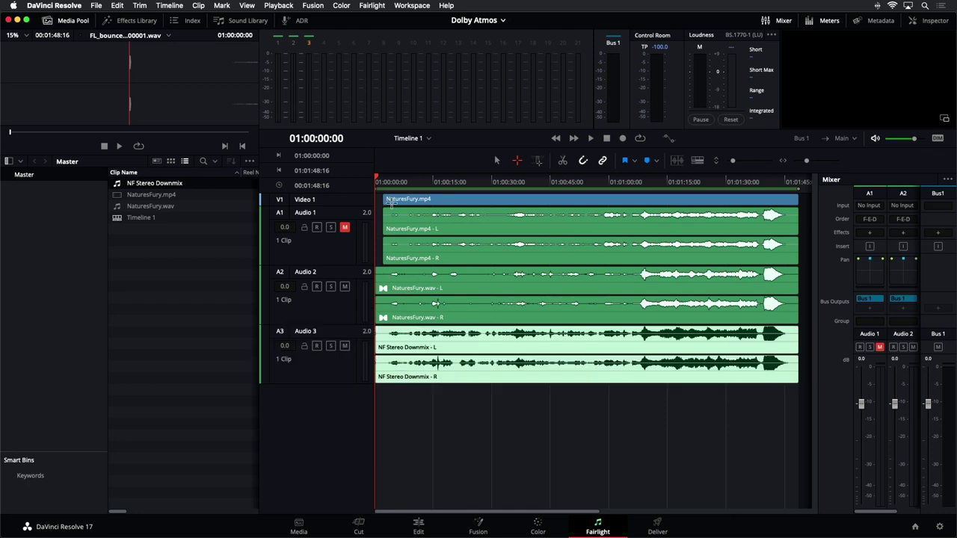
Replace the media pool with the track index and hide the Audio 1 track from the timeline.
left_click(421, 179)
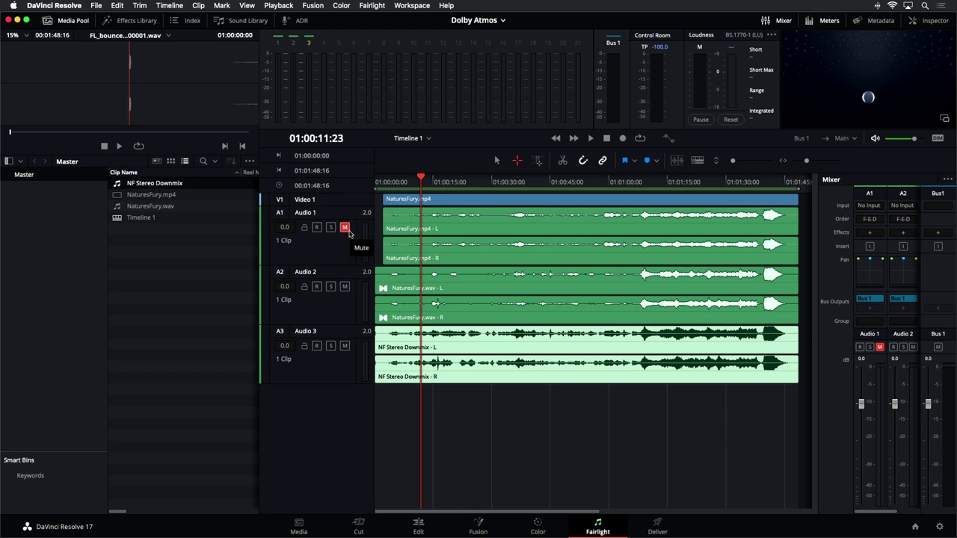
left_click(85, 21)
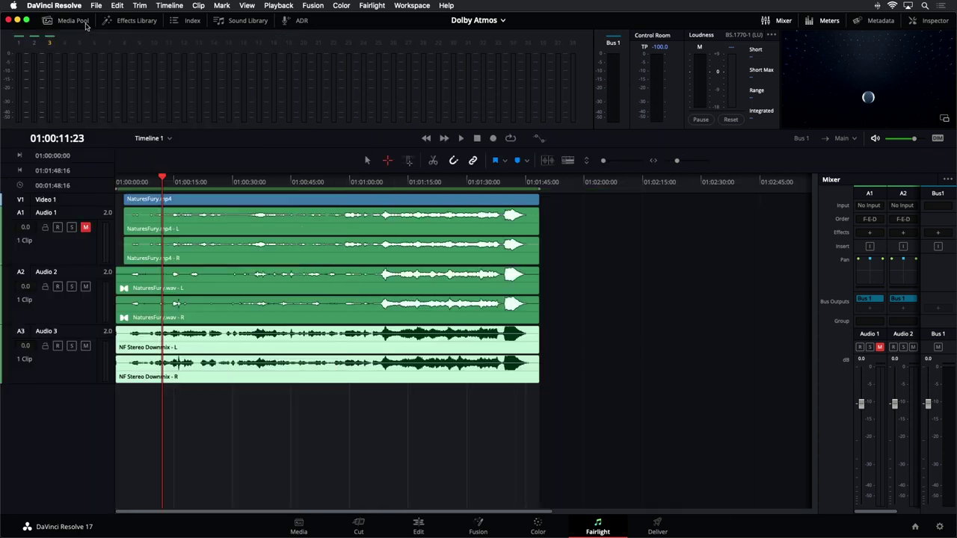
left_click(185, 24)
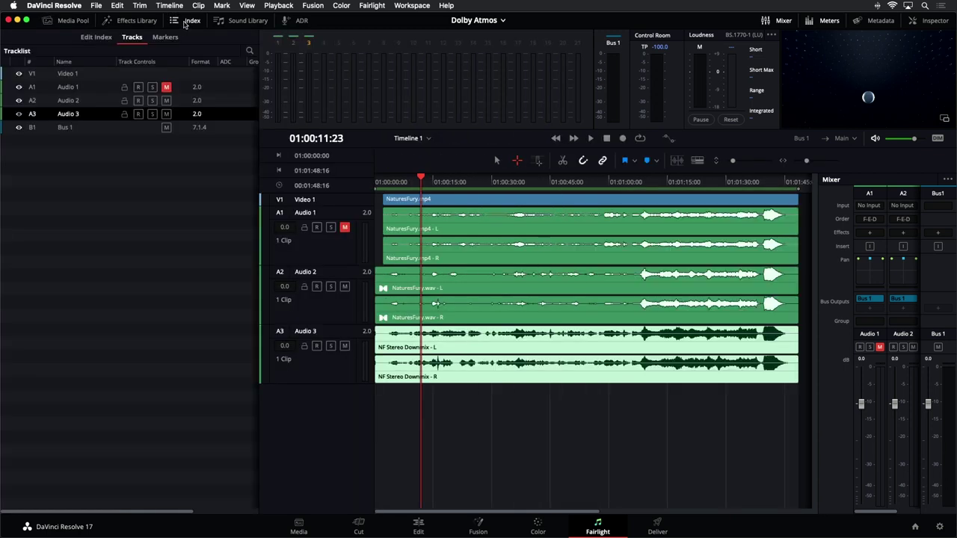
left_click(19, 88)
left_click(19, 88)
left_click(19, 87)
left_click(19, 88)
left_click(20, 87)
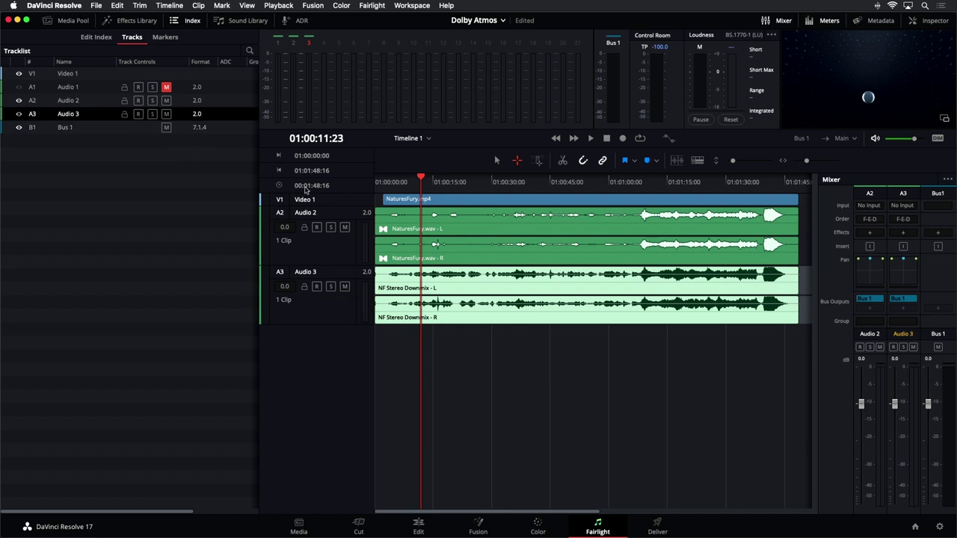
Change the Audio 2 track type from stereo to 5.1 and expand the track until all six channel lanes are readable.
left_click(357, 254)
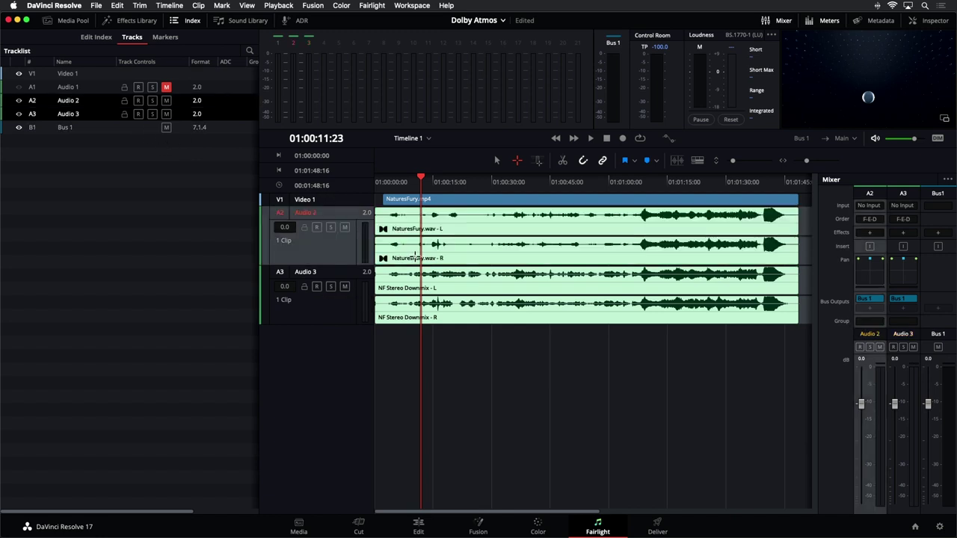
left_click(350, 320)
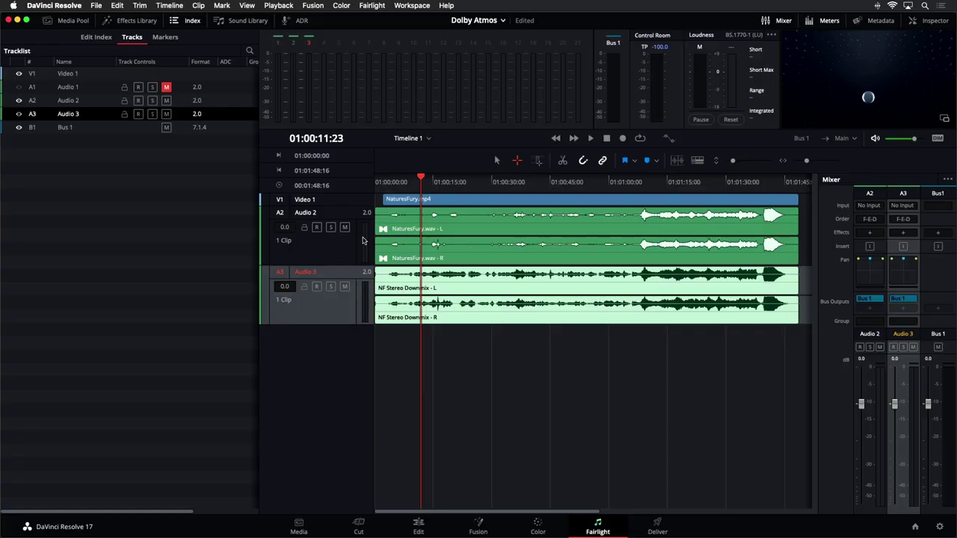
left_click(347, 247)
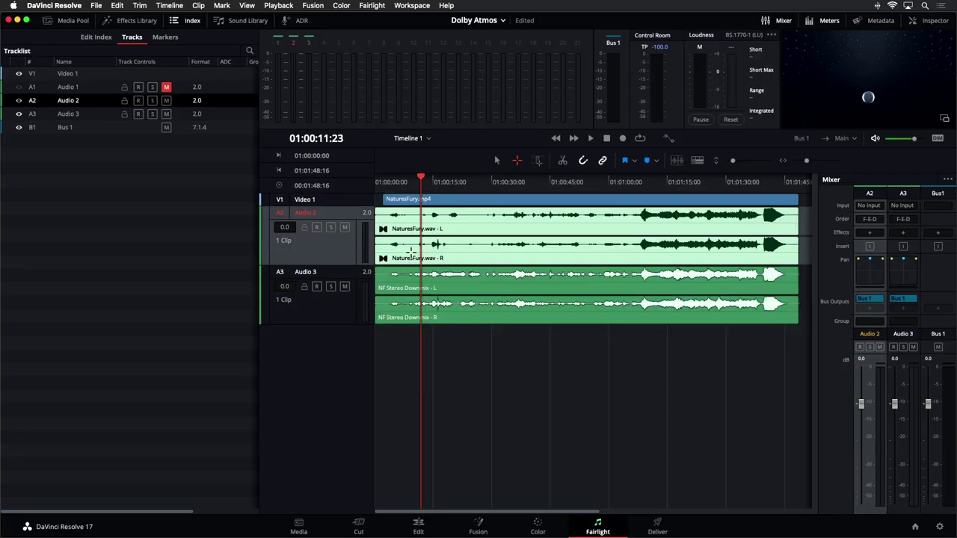
right_click(343, 247)
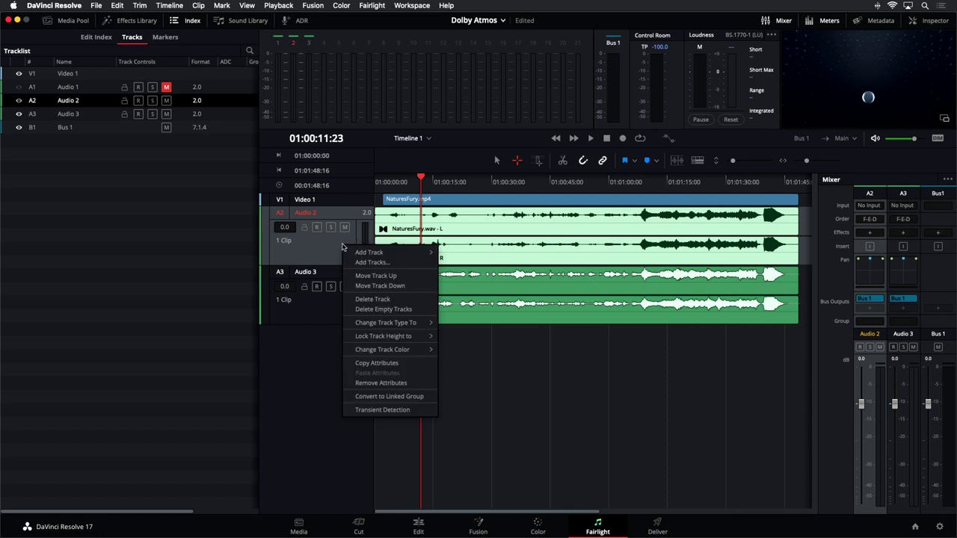
mouse_move(363, 324)
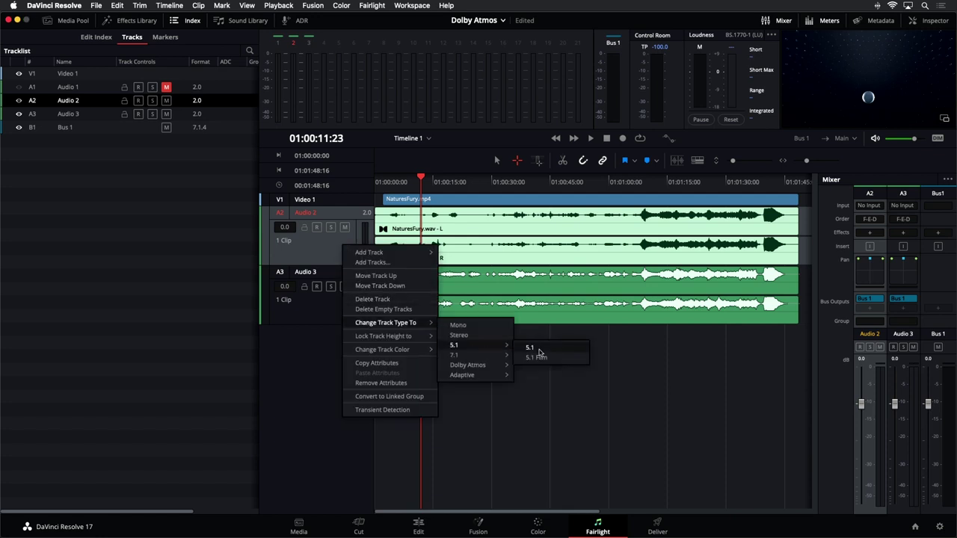
left_click(531, 348)
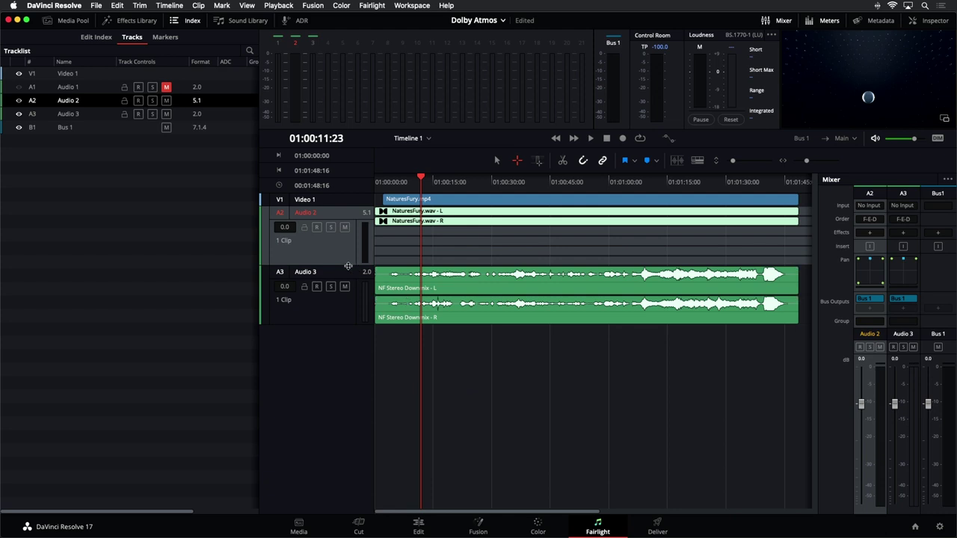
left_click_drag(348, 266, 348, 368)
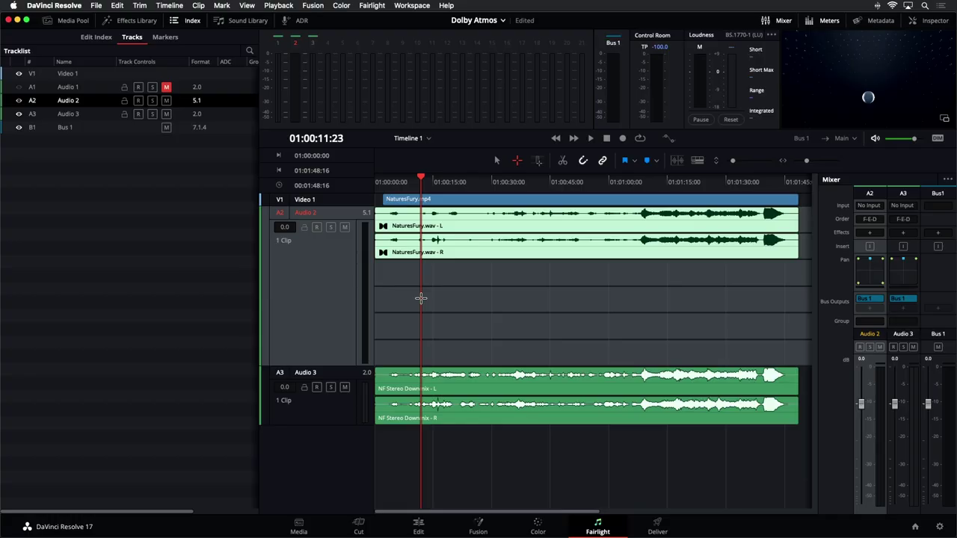
Set the audio format of the NaturesFury.wav clip on Audio 2 to 5.1 in its clip attributes.
right_click(483, 256)
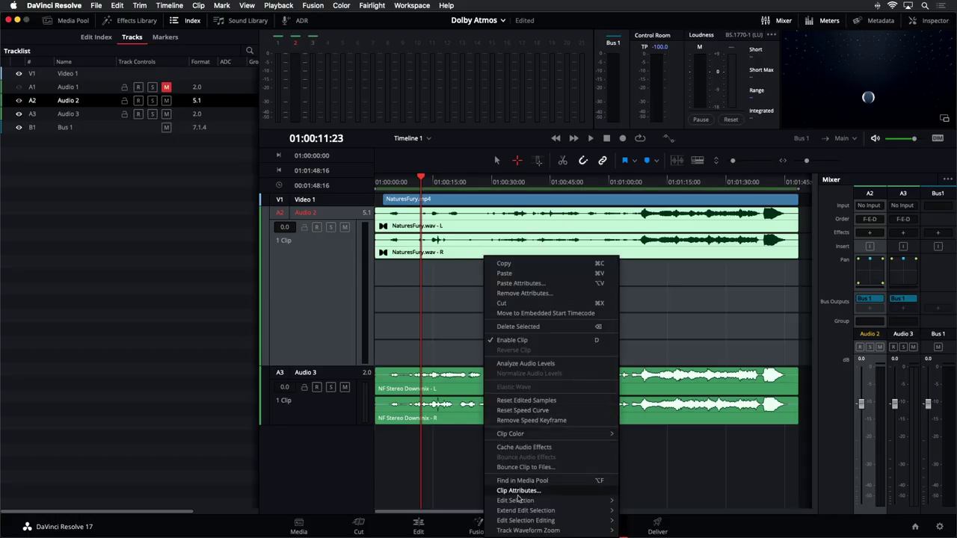
left_click(517, 491)
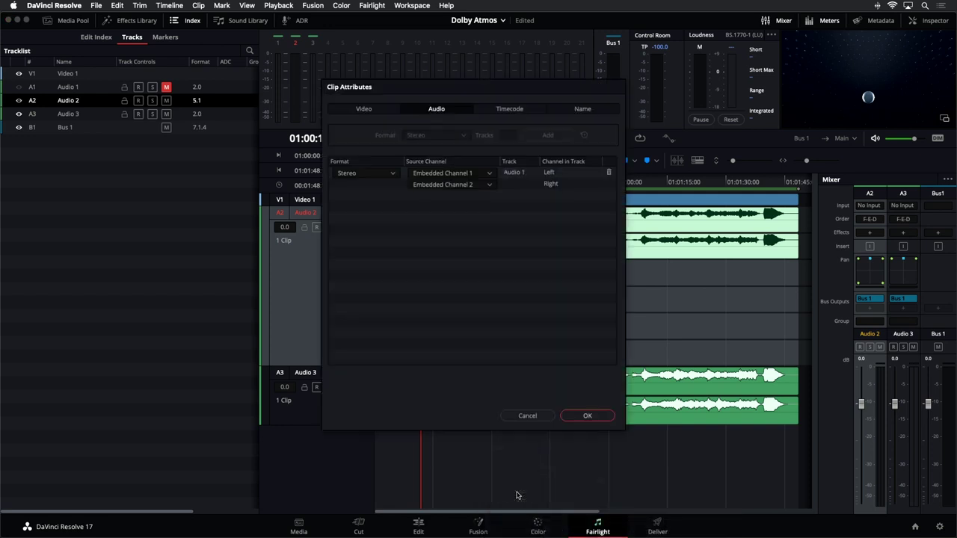
left_click(366, 174)
left_click(367, 197)
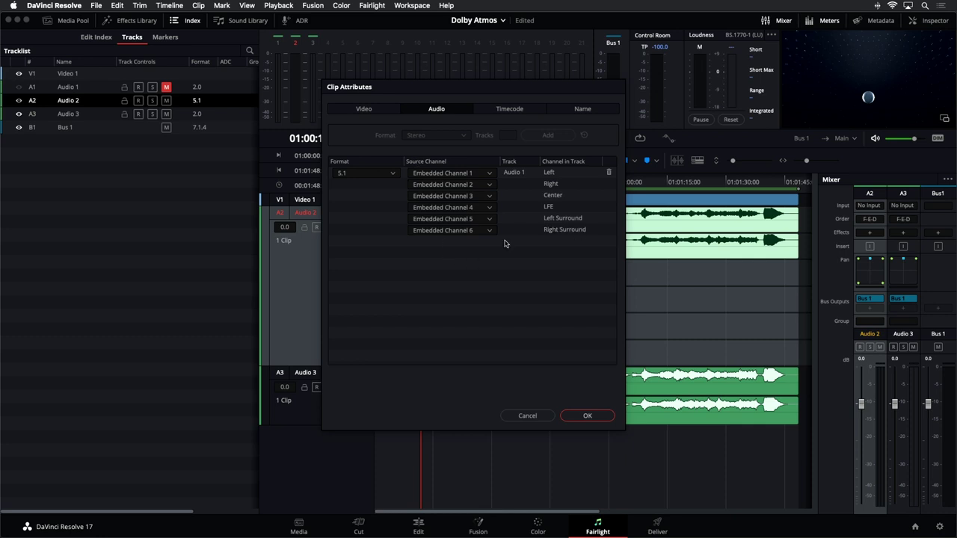
left_click(608, 417)
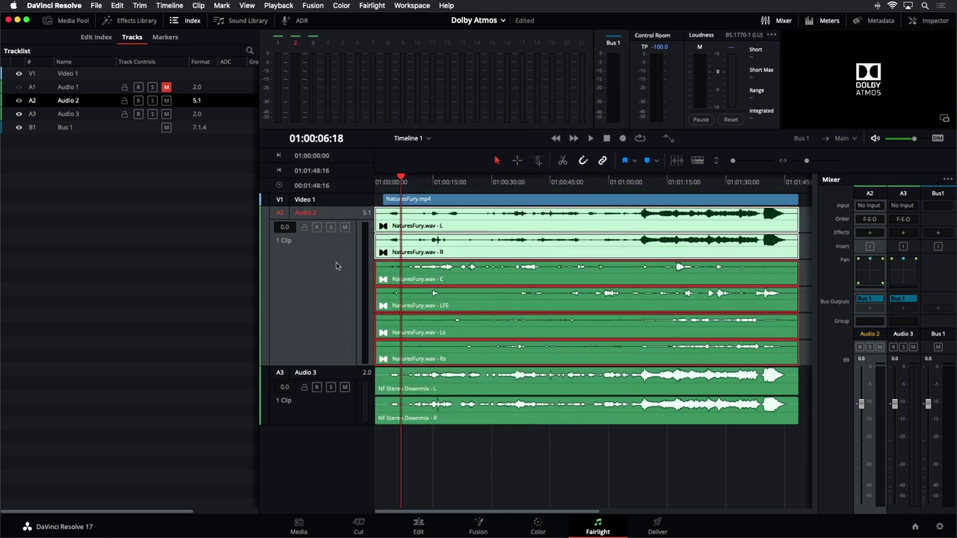
Clear the clip range selection and bounce the selected 5.1 Audio 2 track to a new layer.
key("a")
left_click(414, 253)
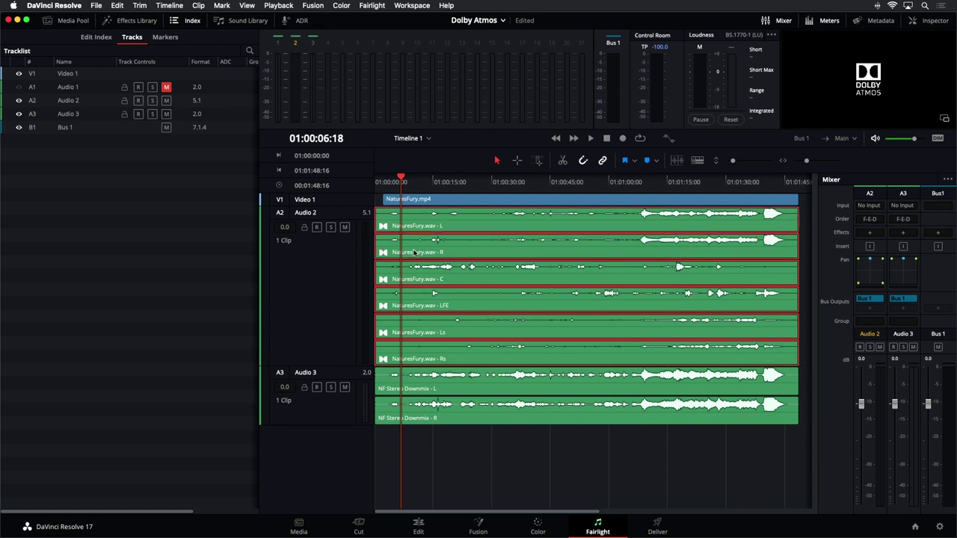
left_click(341, 279)
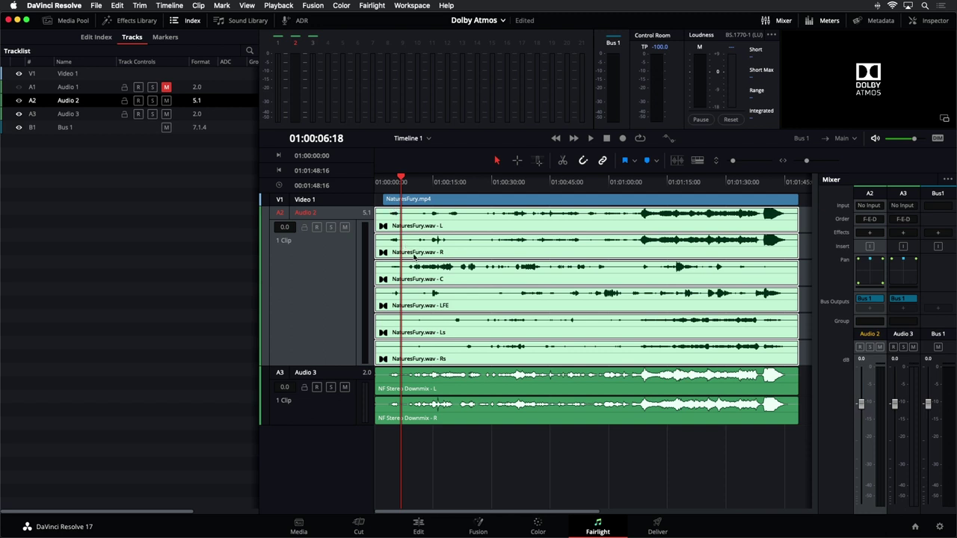
left_click(517, 160)
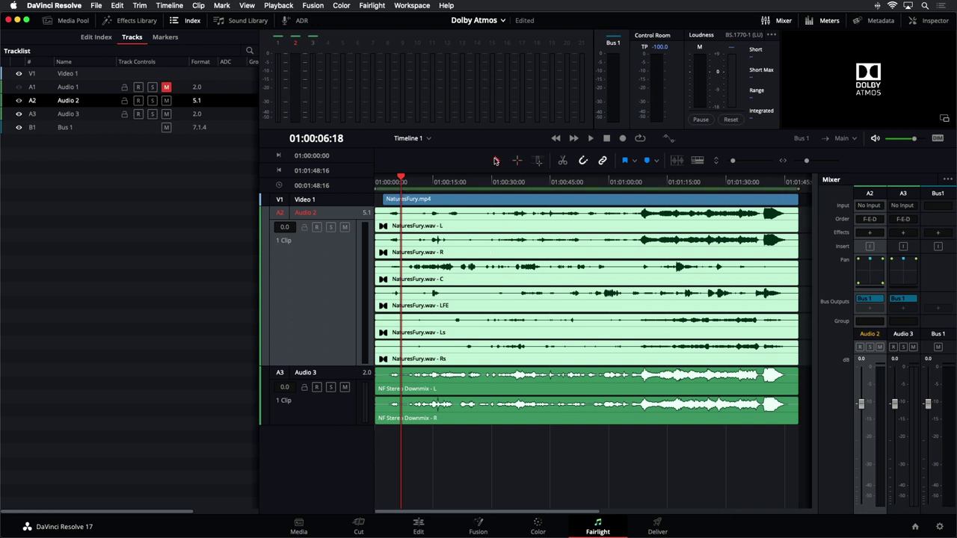
left_click(495, 160)
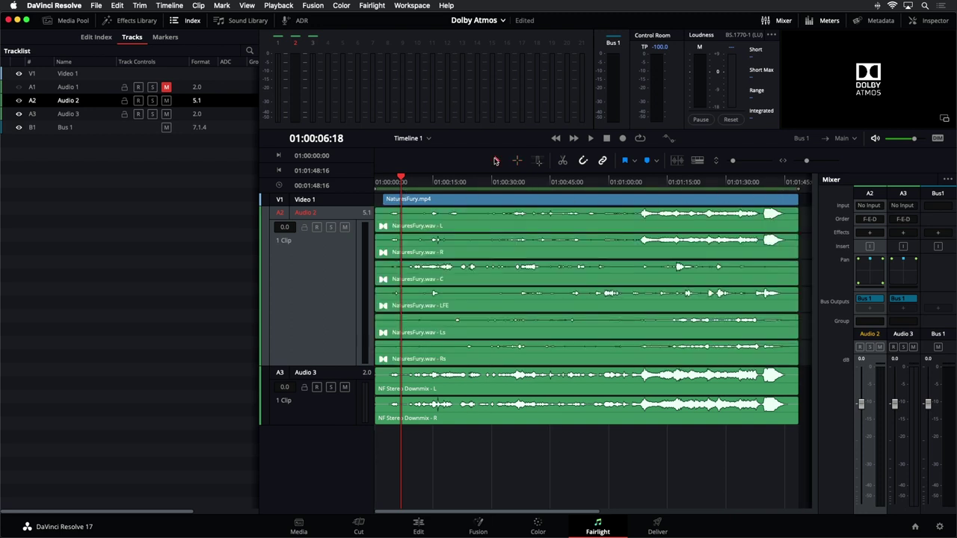
left_click(169, 6)
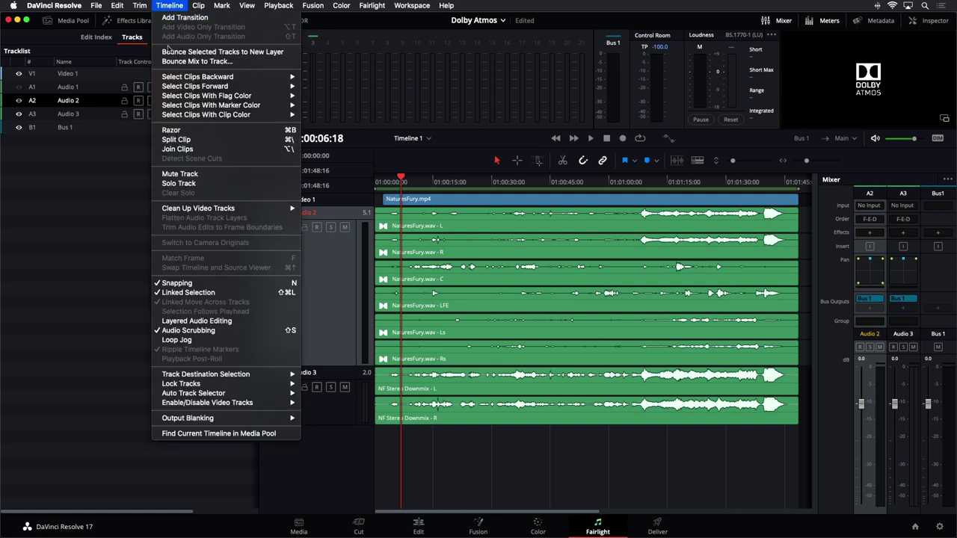
left_click(169, 52)
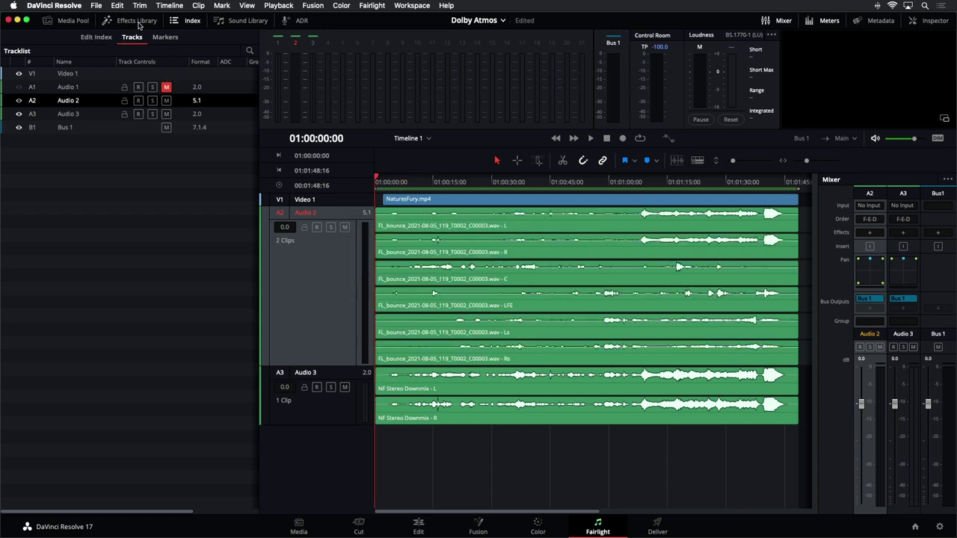
Rename the bounced 5.1 clip in the media pool to NF 5.1 Downmix and move it from Audio 2 to a new track below Audio 3.
left_click(192, 20)
left_click(65, 21)
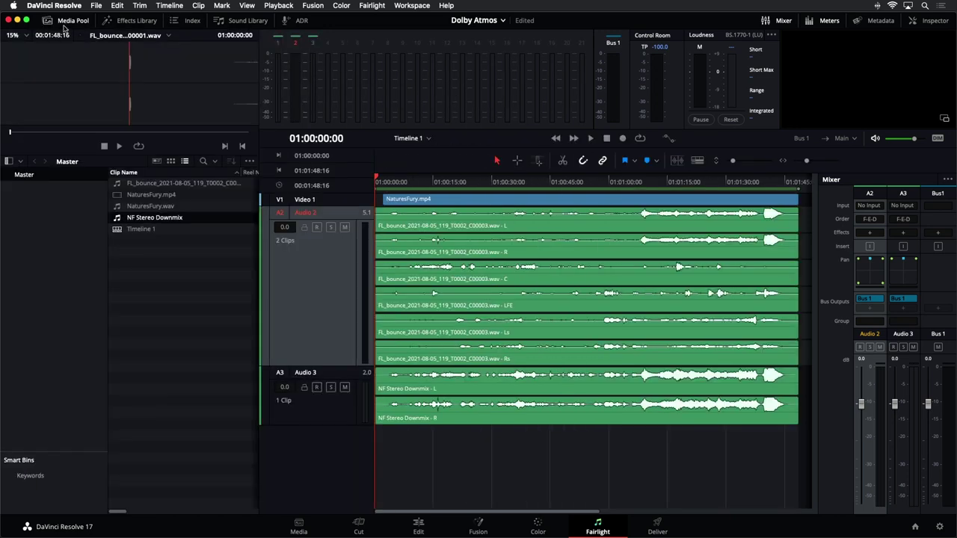
left_click(162, 185)
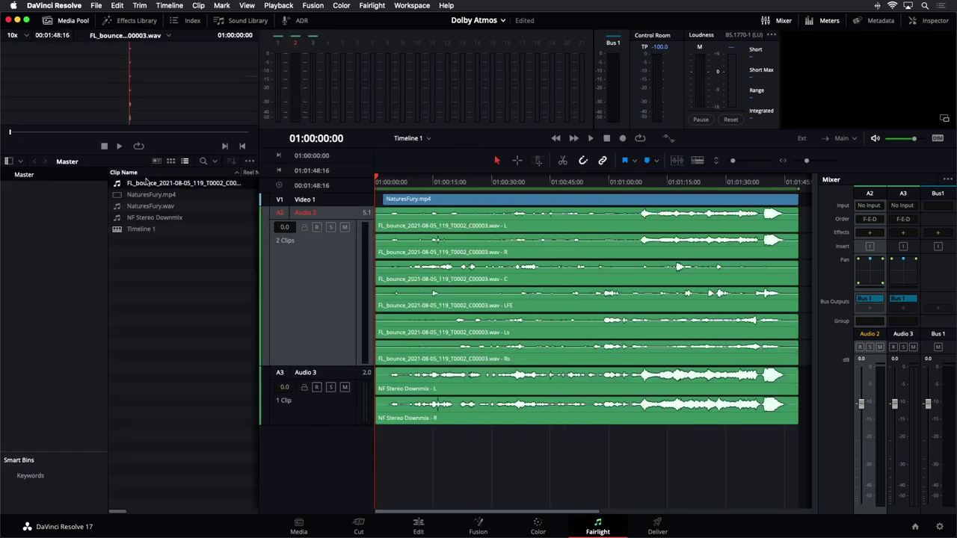
left_click(128, 134)
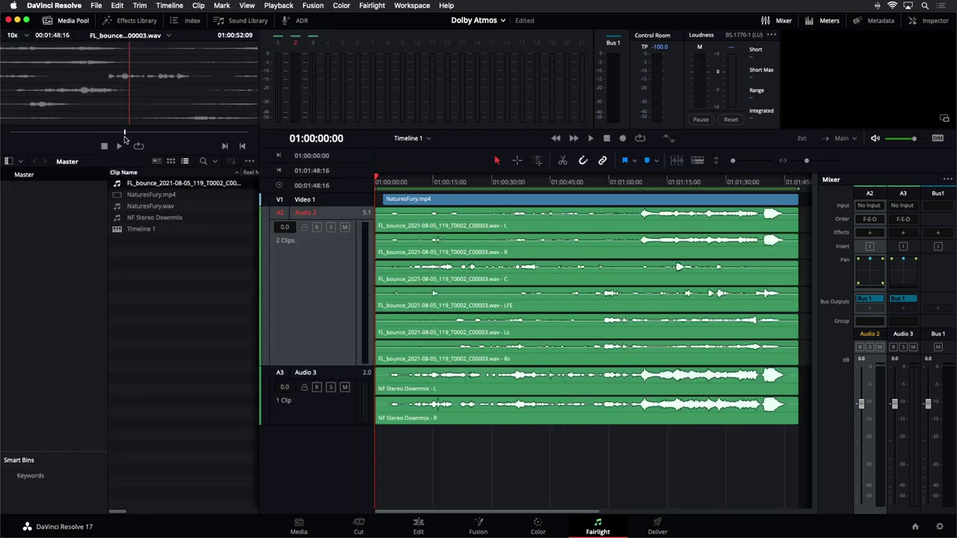
left_click(160, 185)
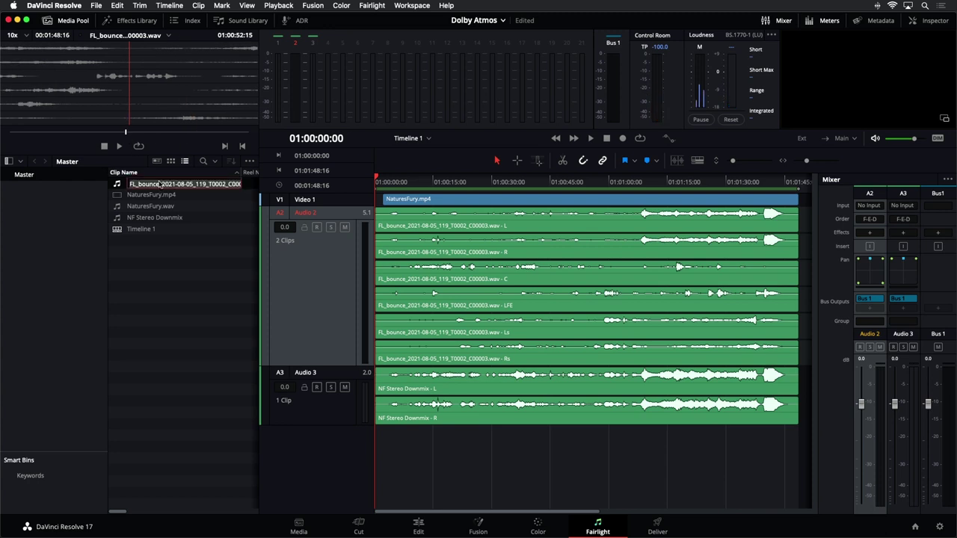
type("NF 5.1 Downmix")
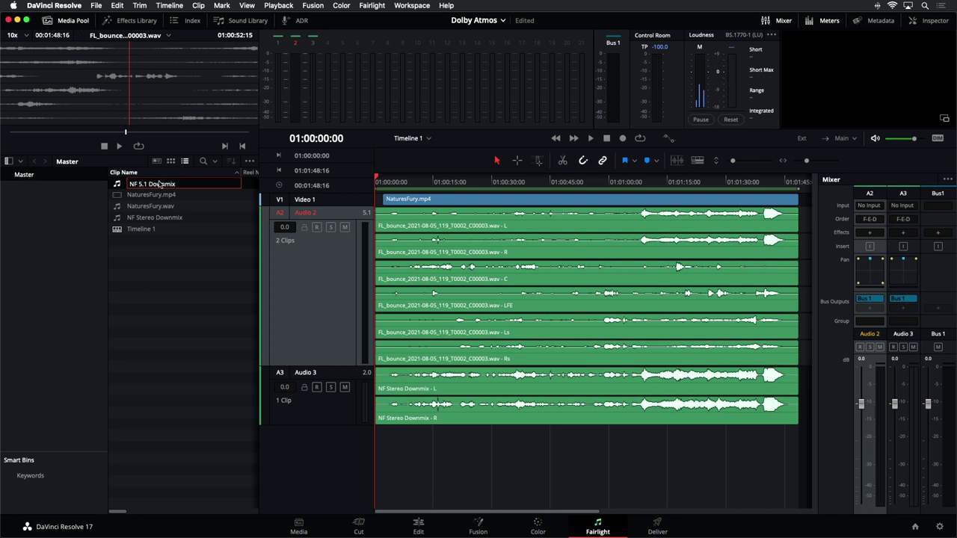
key("Return")
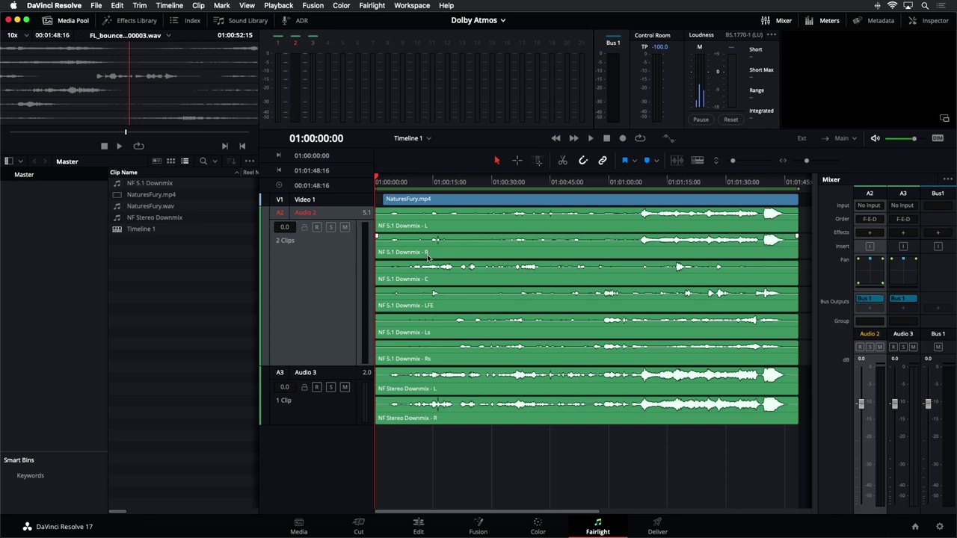
left_click_drag(429, 255, 398, 461)
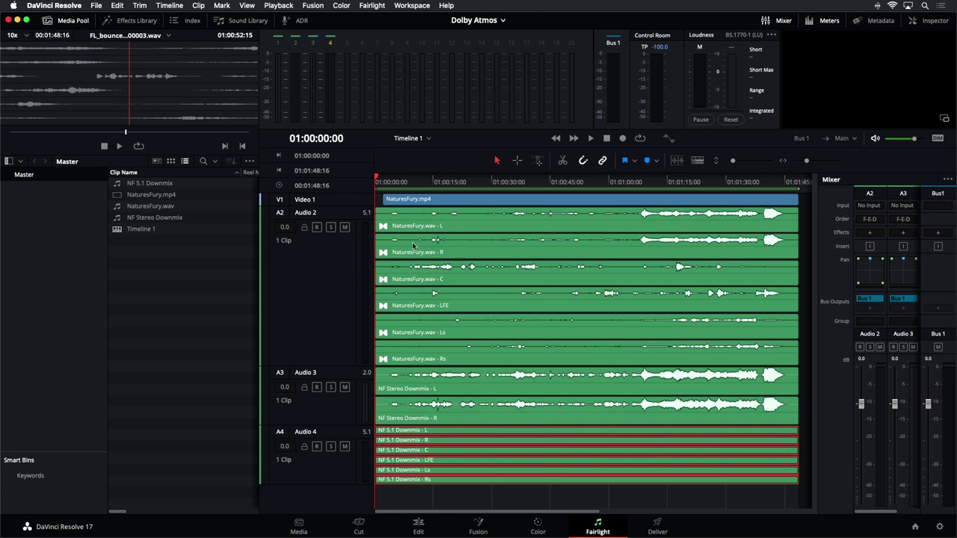
left_click(346, 281)
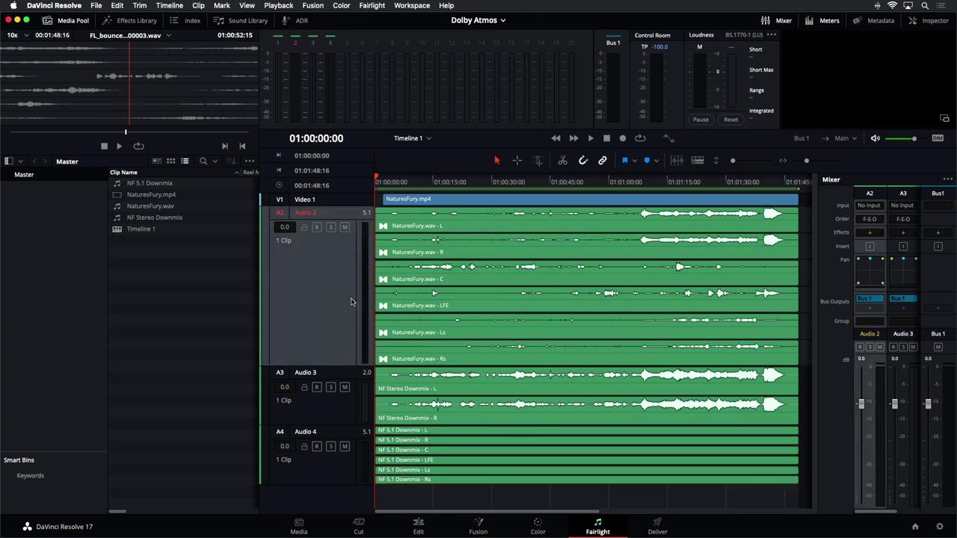
left_click(346, 413)
left_click(357, 467)
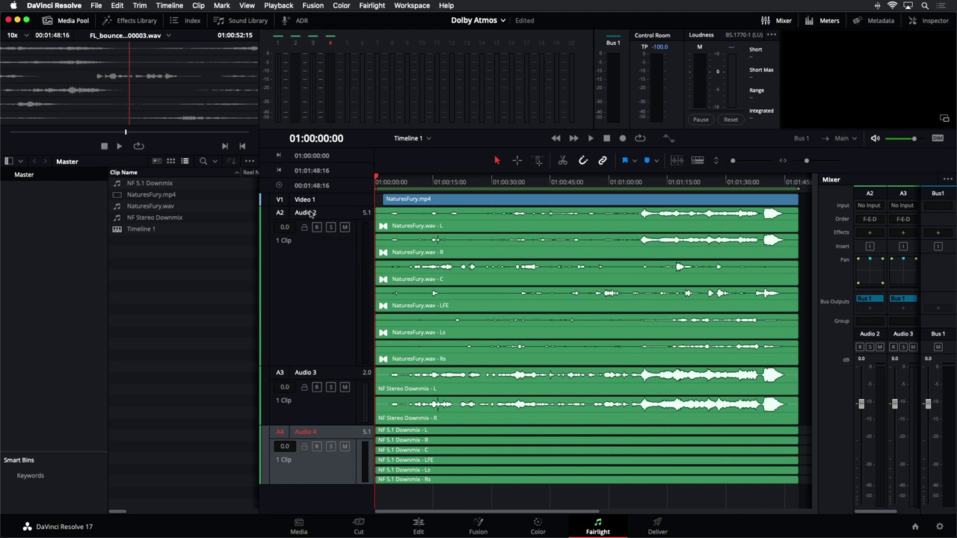
left_click(328, 287)
left_click(330, 332)
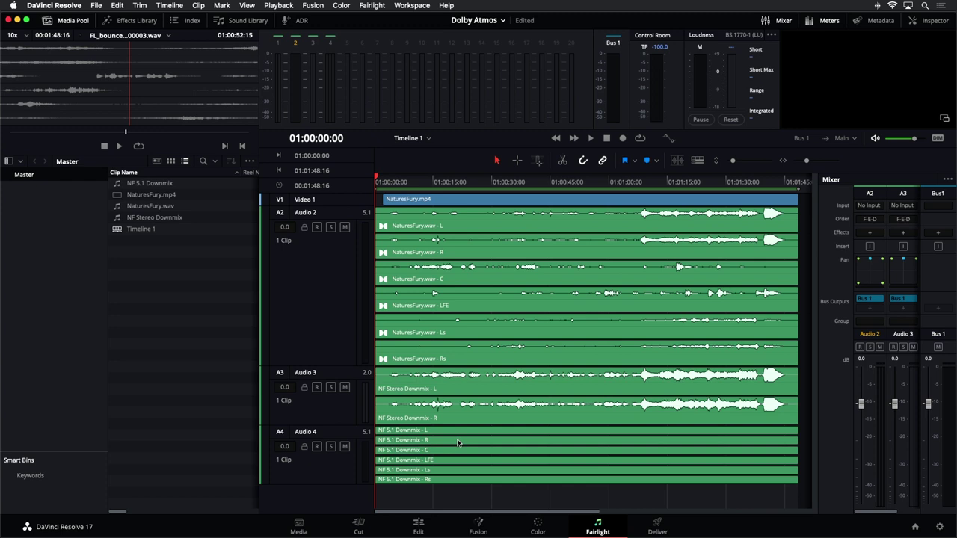
left_click(322, 276)
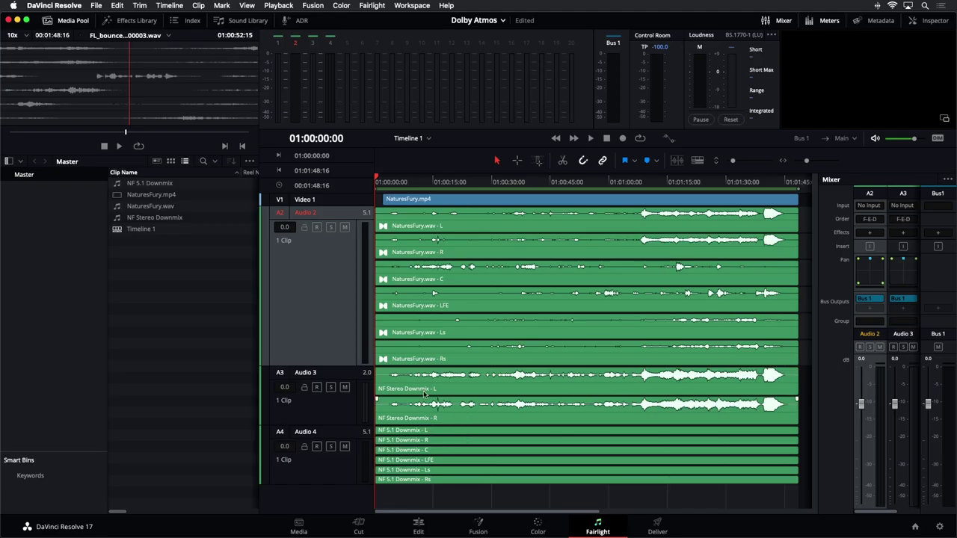
Start a bounce to file of the NF Stereo Downmix clip, with a new Downmixes folder on the Desktop as destination.
left_click(456, 380)
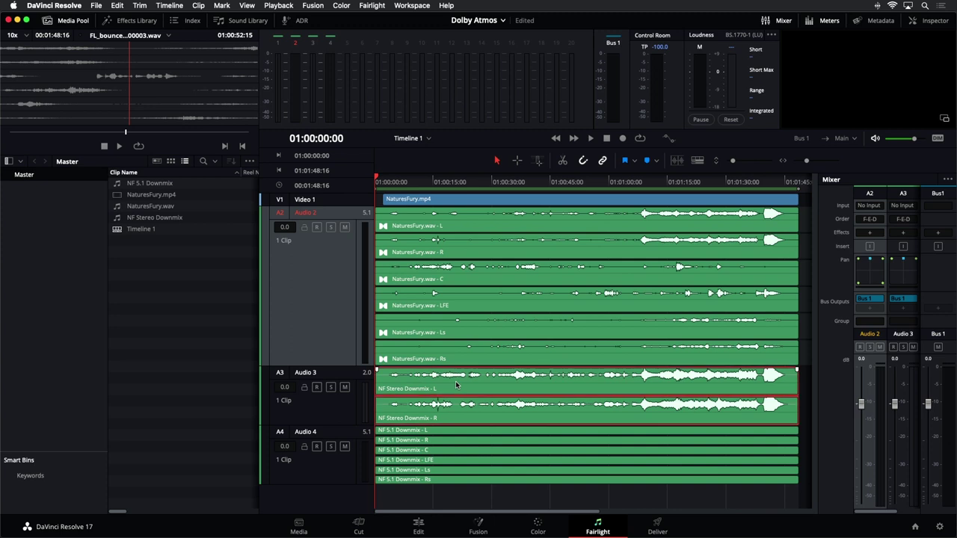
right_click(466, 390)
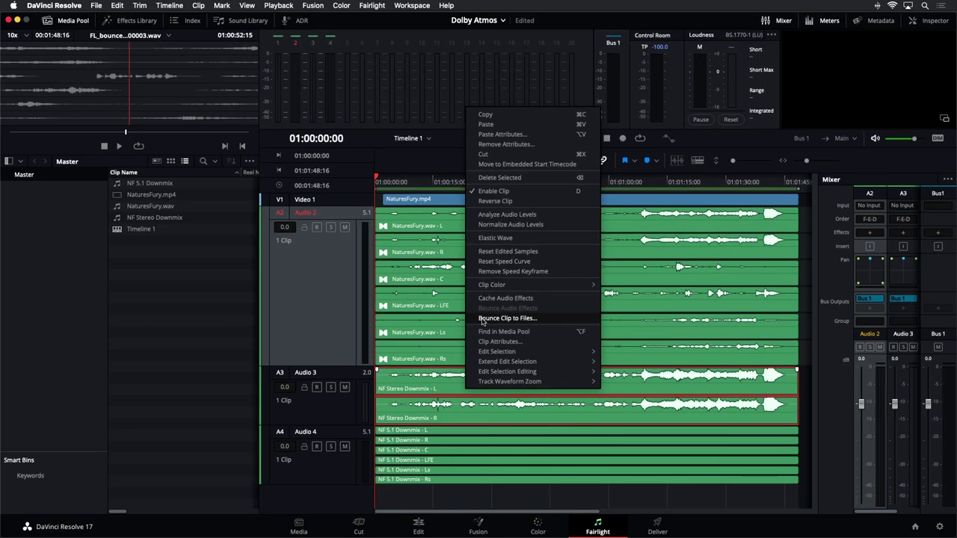
left_click(483, 322)
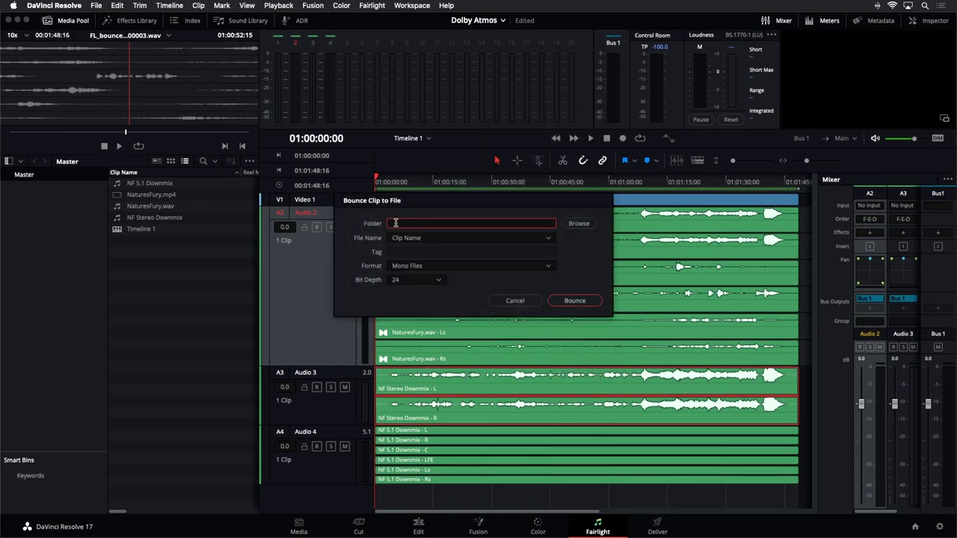
left_click(582, 223)
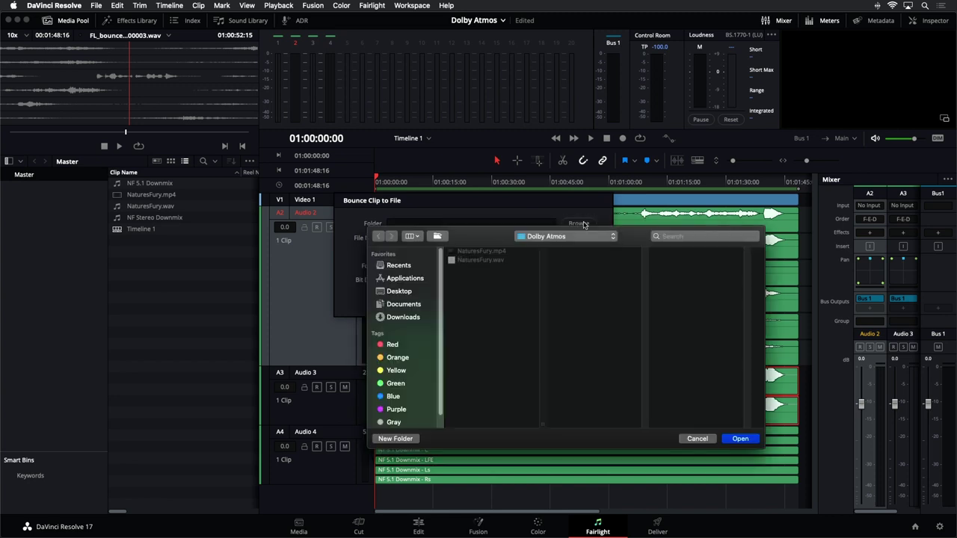
left_click(401, 292)
left_click(411, 439)
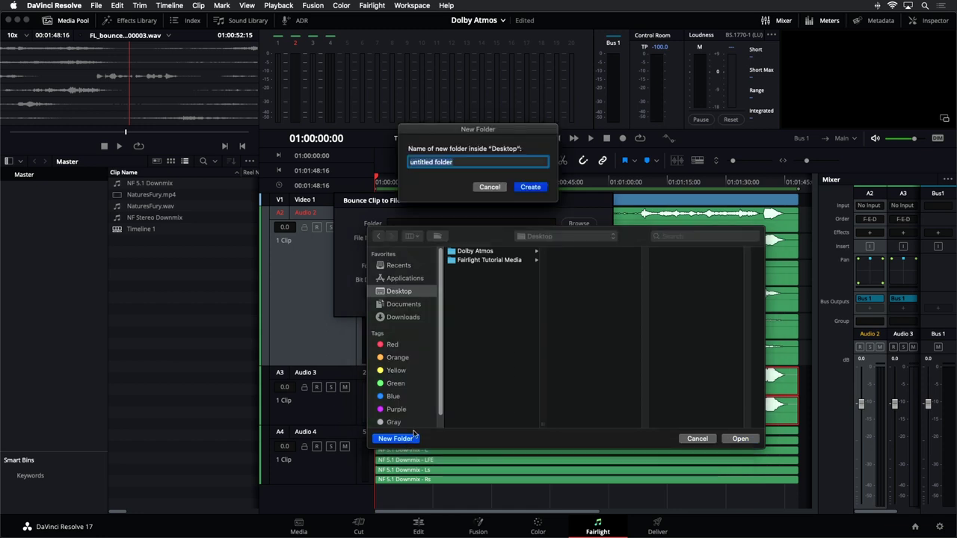
type("Downmixes")
key("Return")
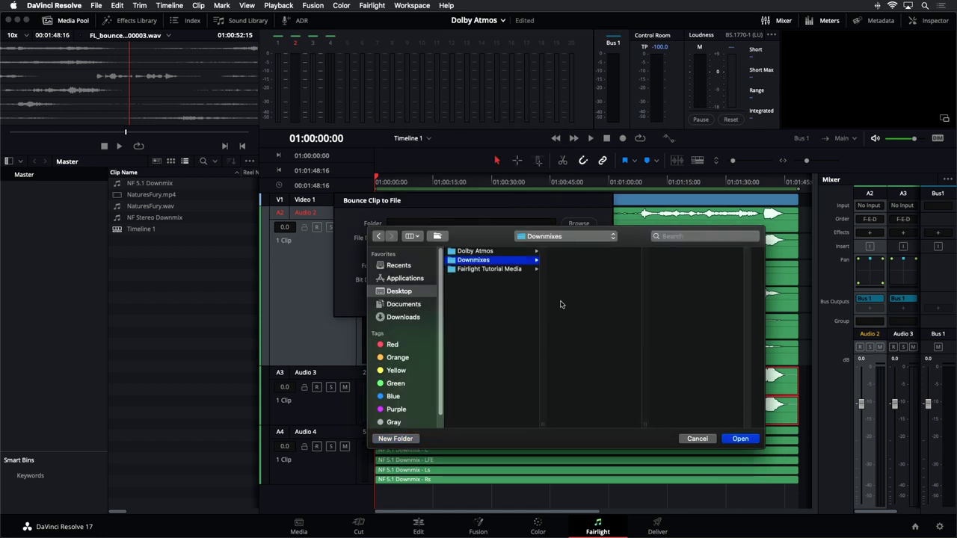
left_click(756, 439)
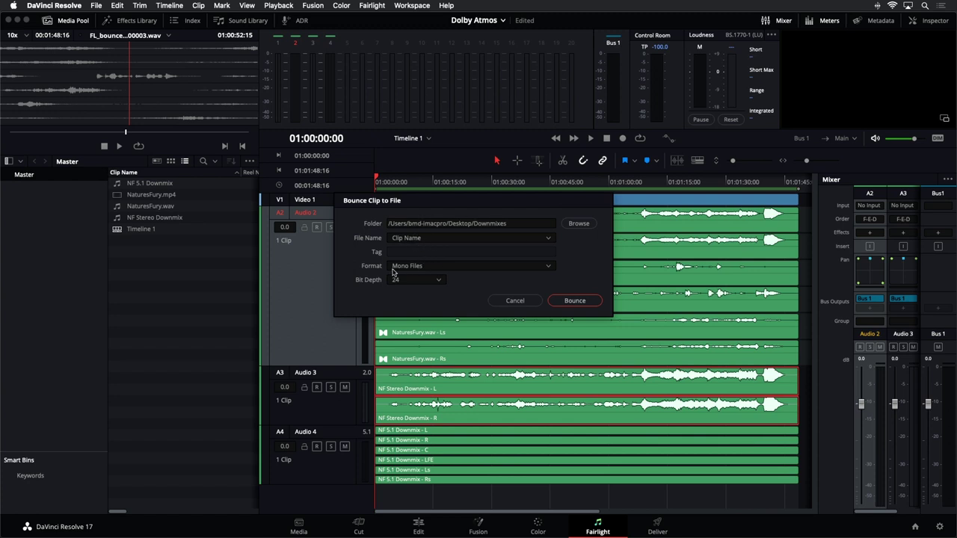
Set the bounce format to Multi-channel and bounce the NF Stereo Downmix clip to file.
left_click(443, 267)
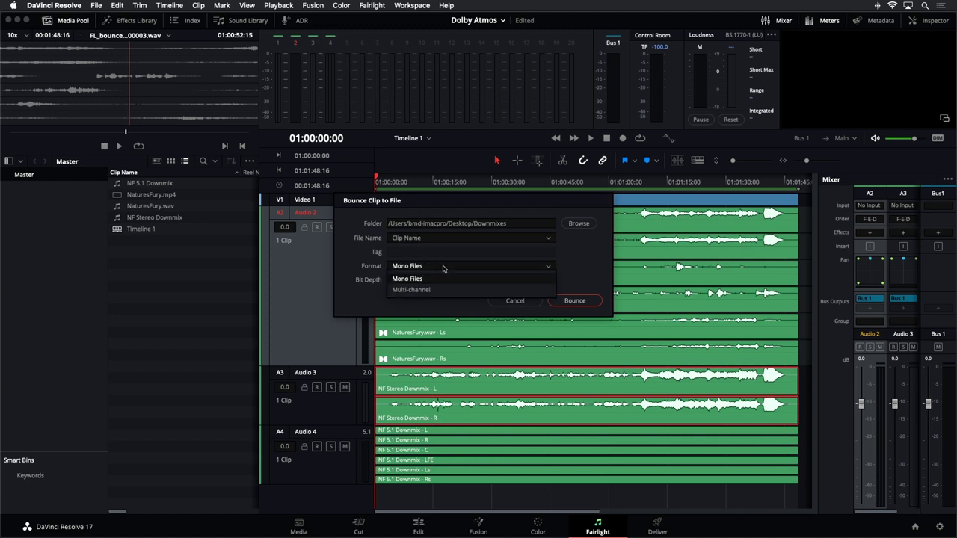
left_click(445, 290)
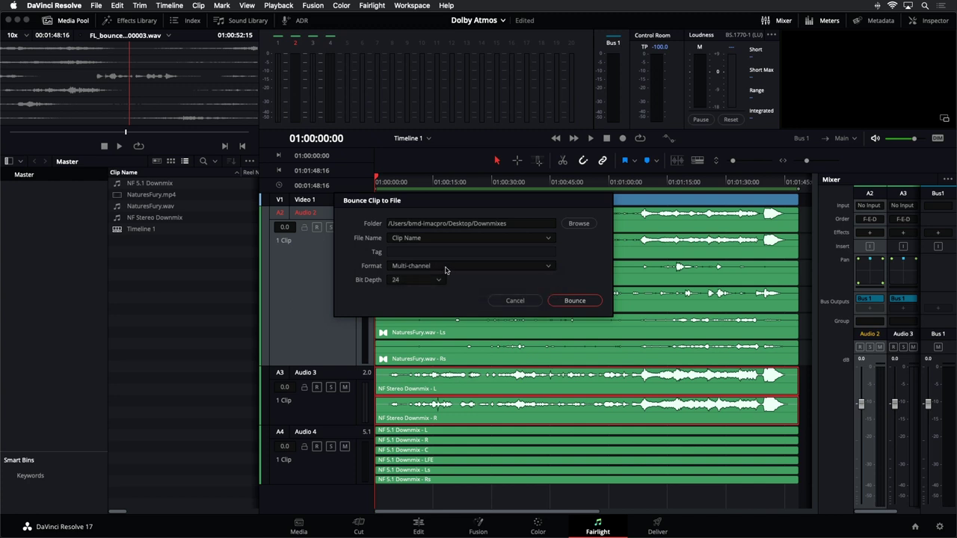
left_click(575, 301)
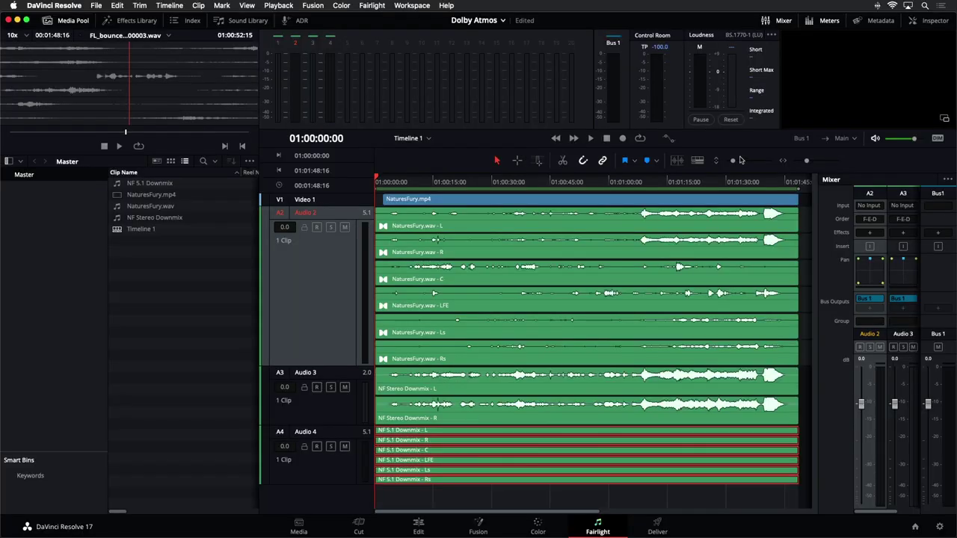
Shrink all audio tracks to minimum height and enlarge only Audio 4 until its six channel lanes are readable.
left_click_drag(733, 161, 727, 161)
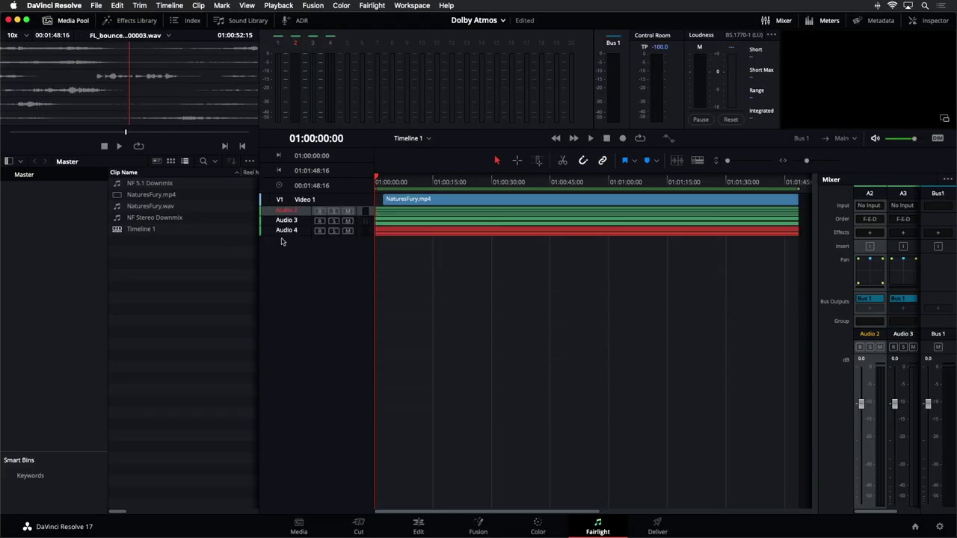
left_click_drag(292, 232, 388, 404)
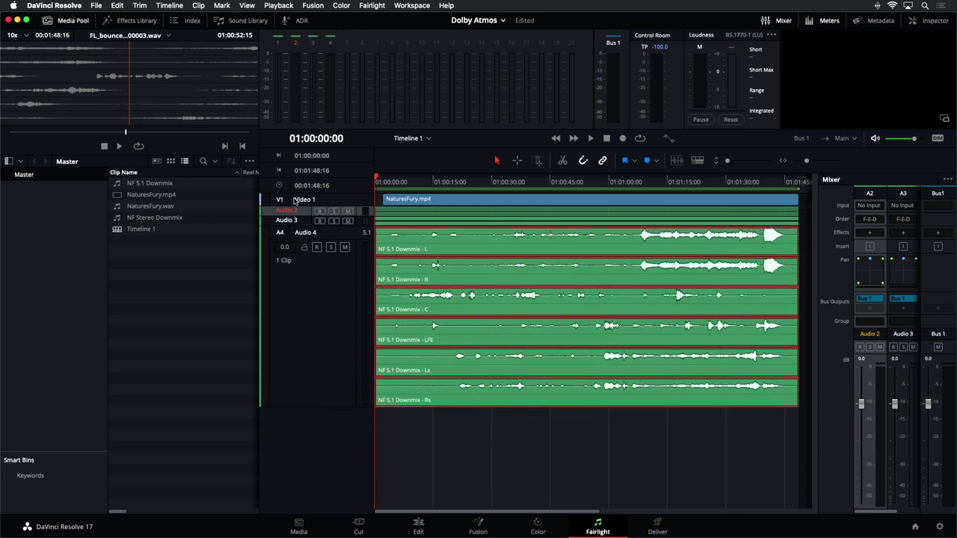
Analyze the audio levels of the NF 5.1 Downmix clip on Audio 4 against the Netflix loudness standard.
right_click(516, 274)
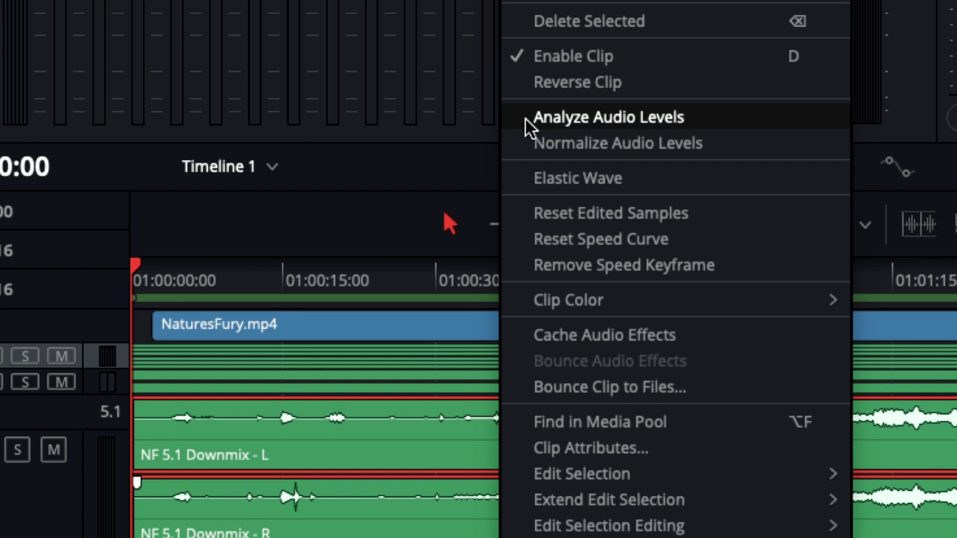
left_click(525, 117)
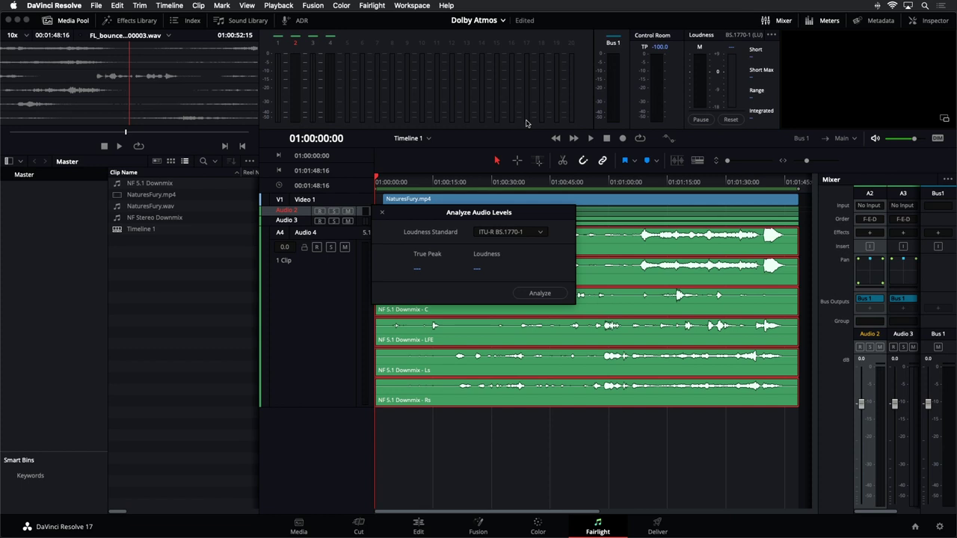
left_click(538, 233)
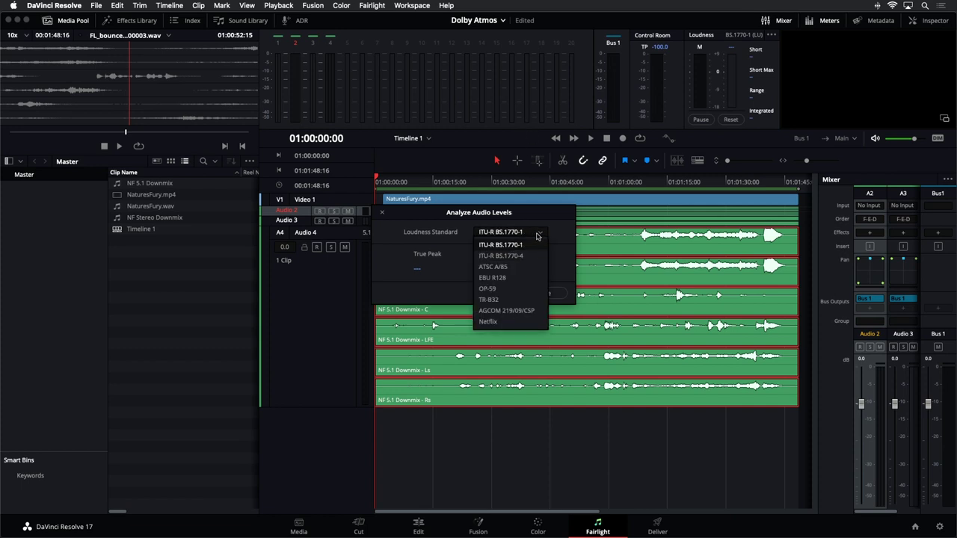
left_click(527, 325)
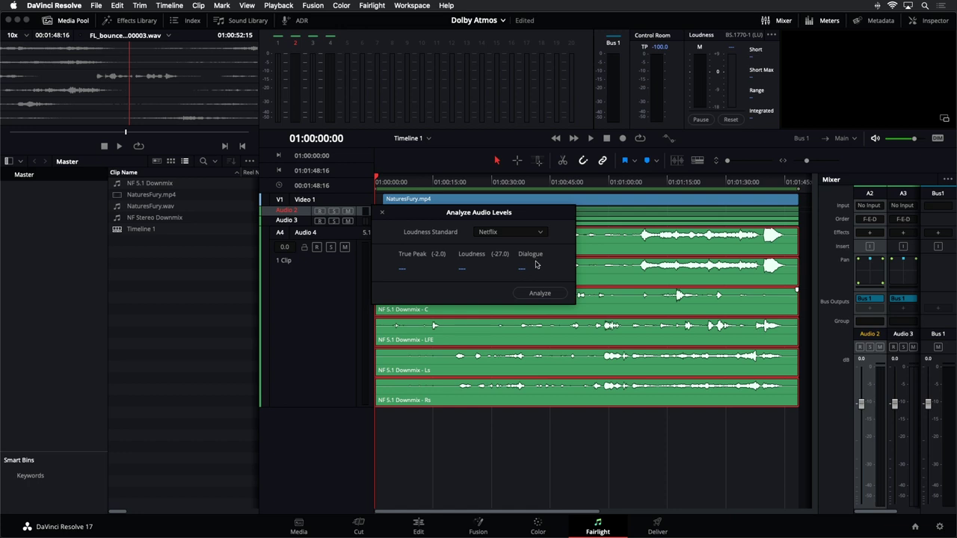
left_click(559, 295)
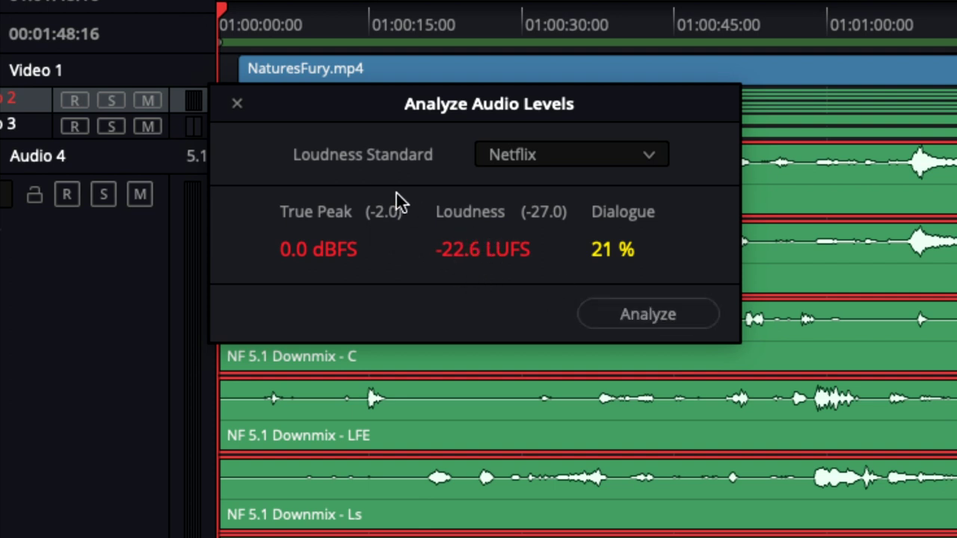
left_click(235, 105)
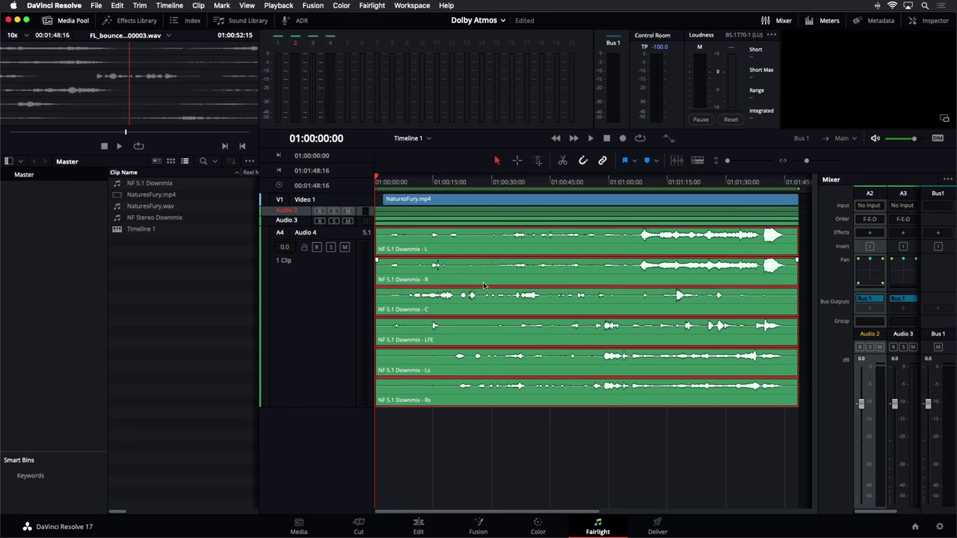
Normalize the audio levels of the NF 5.1 Downmix clip with the Netflix normalization mode.
right_click(577, 279)
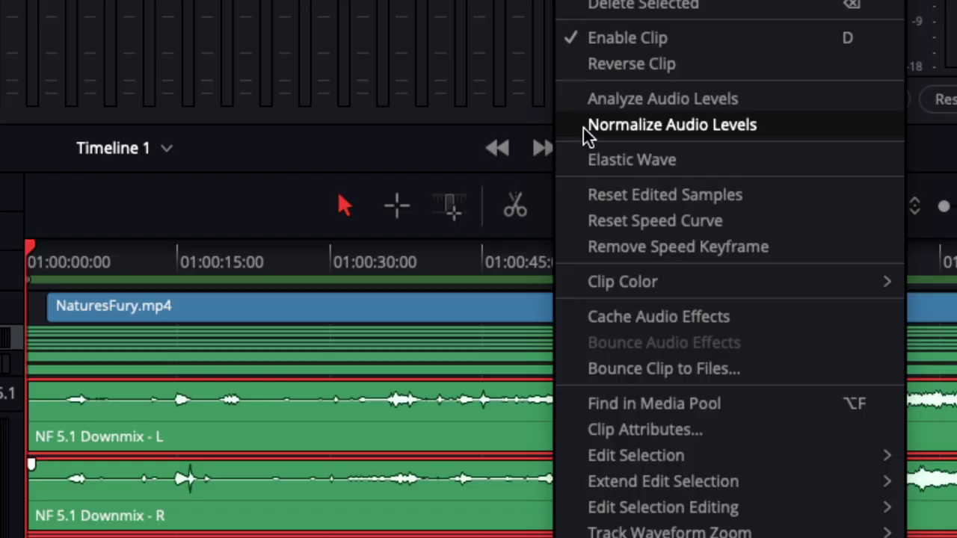
left_click(583, 128)
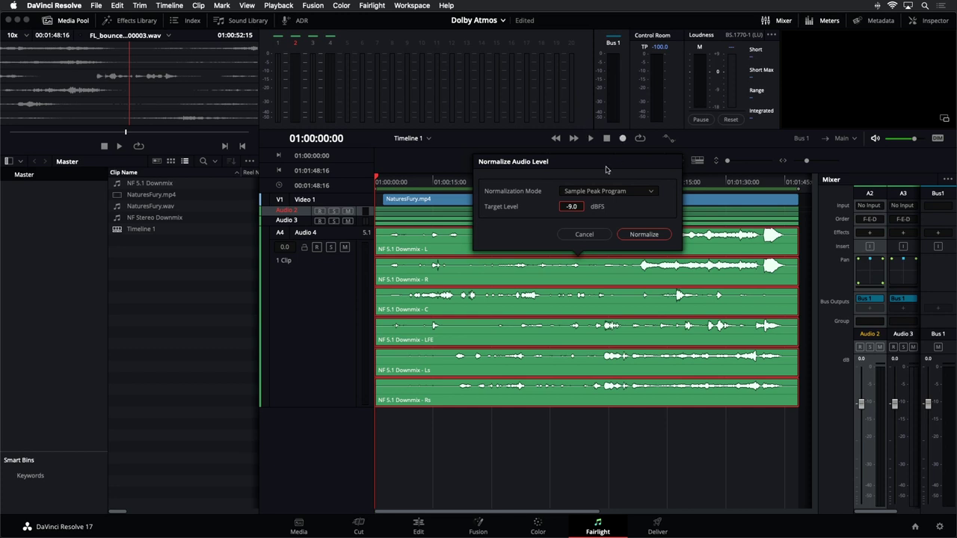
left_click(652, 192)
left_click(575, 303)
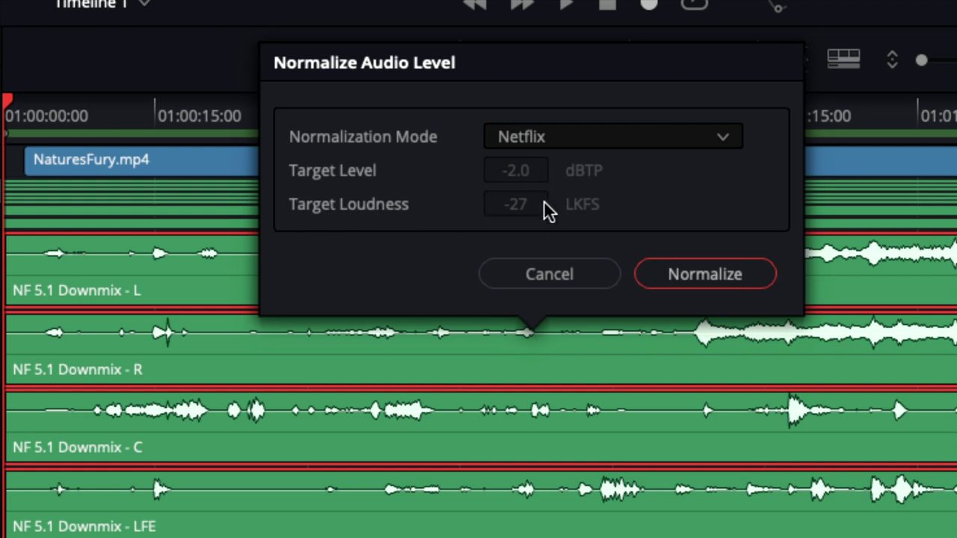
left_click(708, 278)
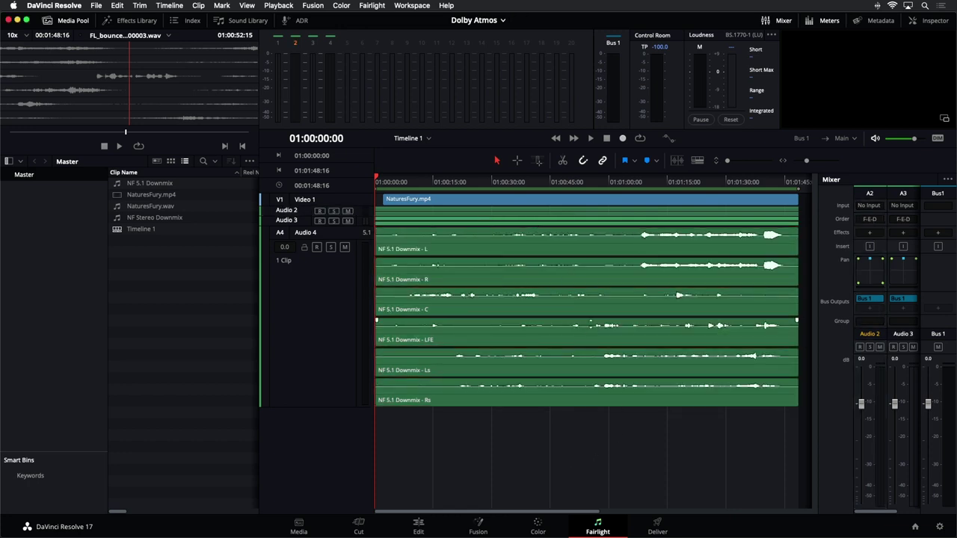
Analyze the normalized NF 5.1 Downmix clip again against the Netflix loudness standard and close the analysis.
right_click(545, 256)
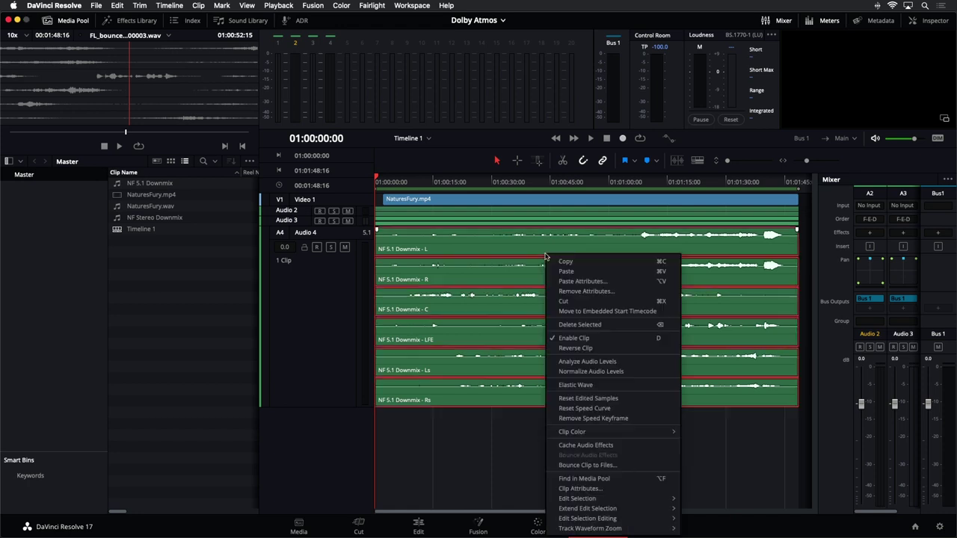
left_click(563, 362)
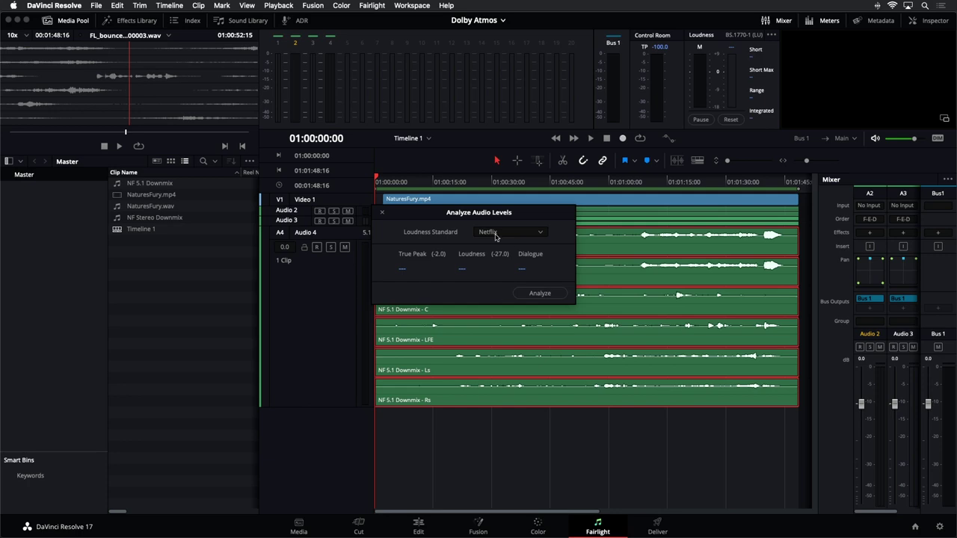
left_click(523, 294)
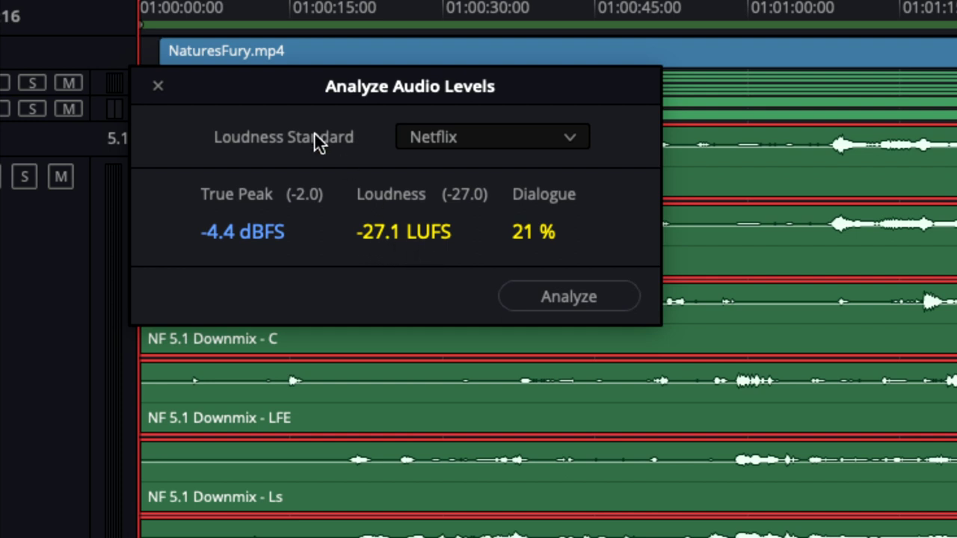
left_click(157, 87)
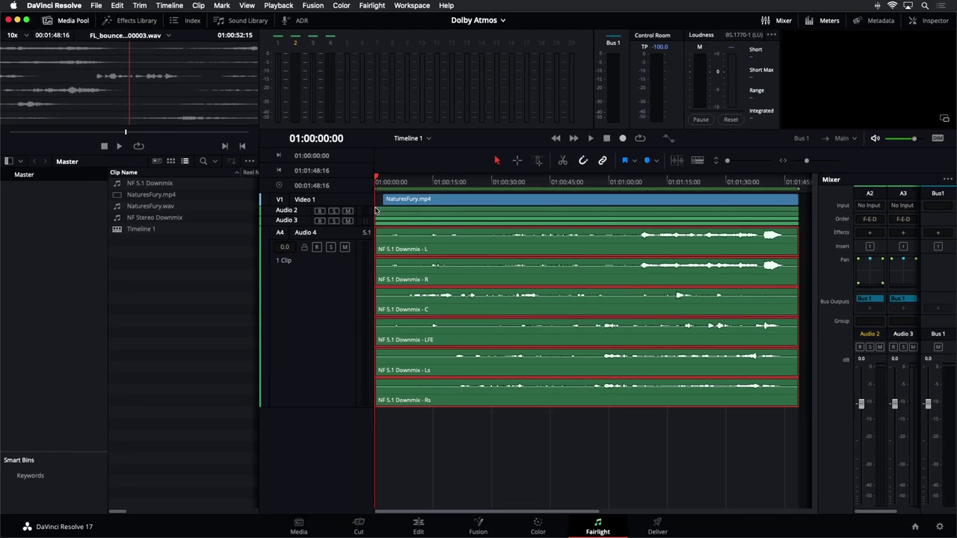
Bounce the normalized NF 5.1 Downmix clip on Audio 4 to a 24-bit multi-channel file in the Downmixes folder.
left_click(327, 309)
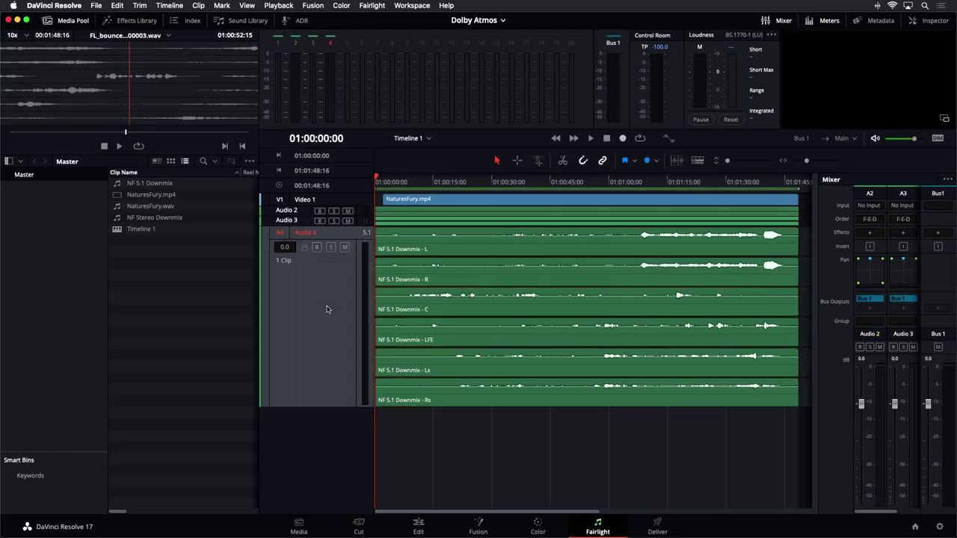
left_click(596, 464)
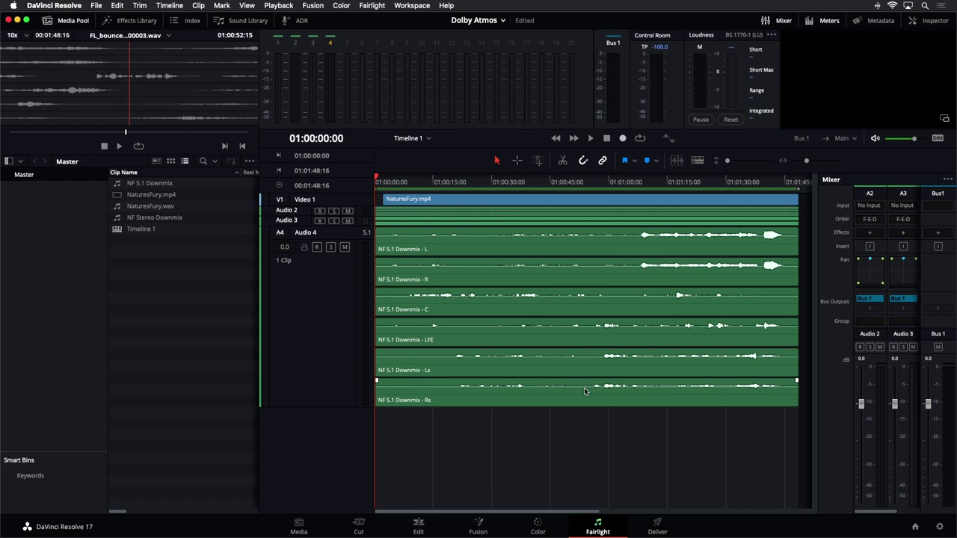
right_click(613, 300)
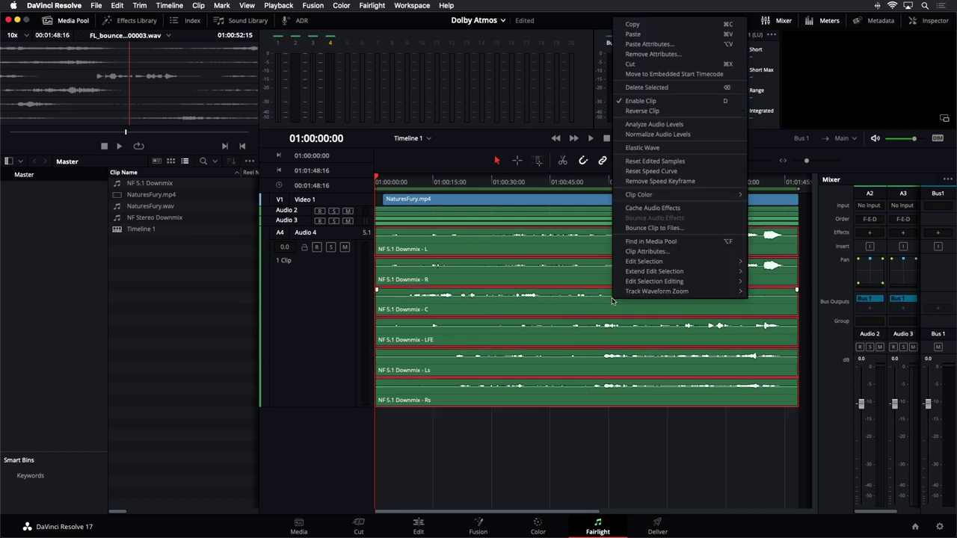
left_click(631, 229)
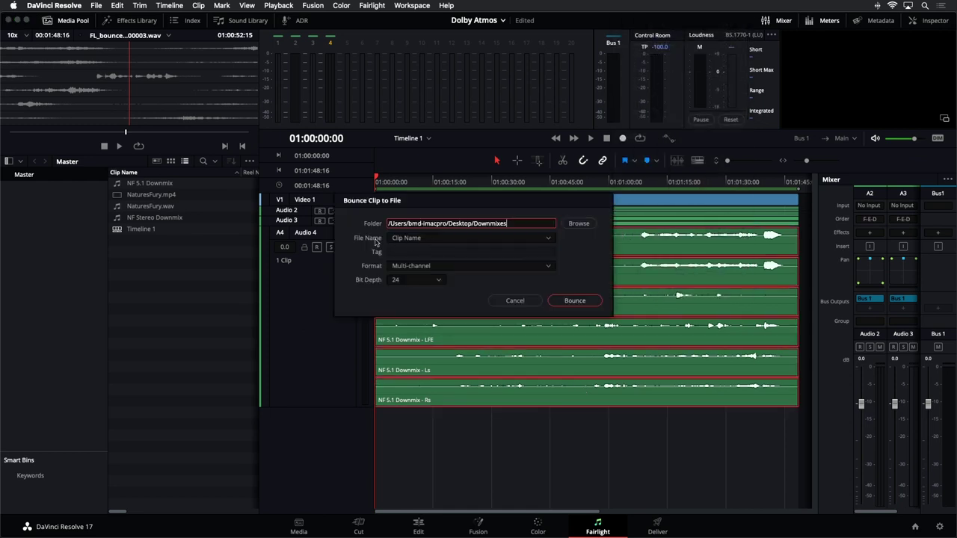
left_click(575, 300)
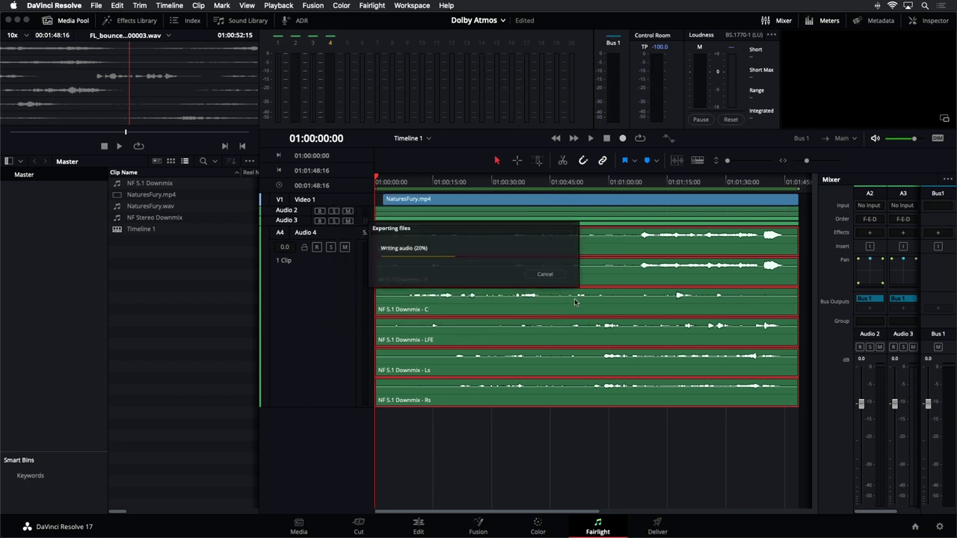
left_click(666, 460)
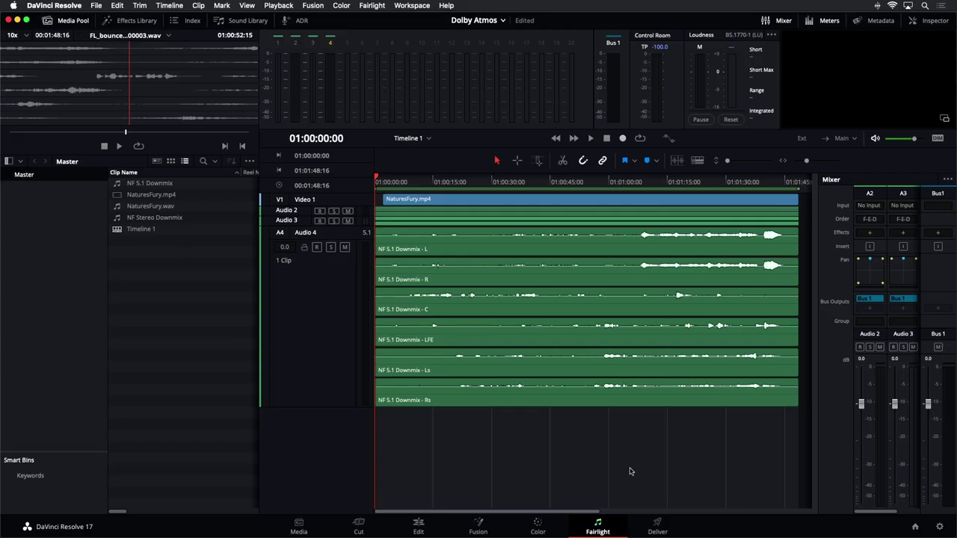
Increase the height of all audio tracks with Audio 3 selected, and move the playhead to 01:00:40:19.
left_click(300, 222)
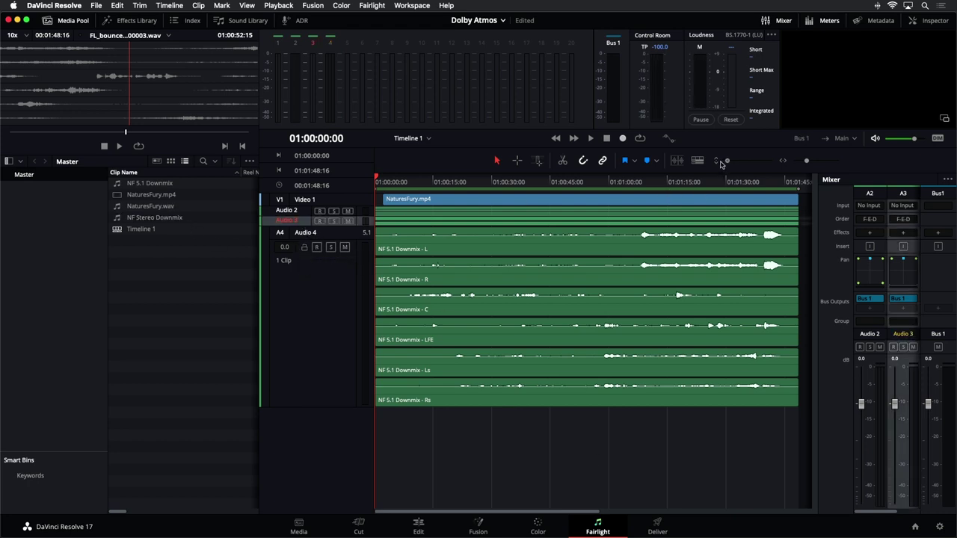
left_click_drag(726, 161, 735, 161)
left_click(534, 182)
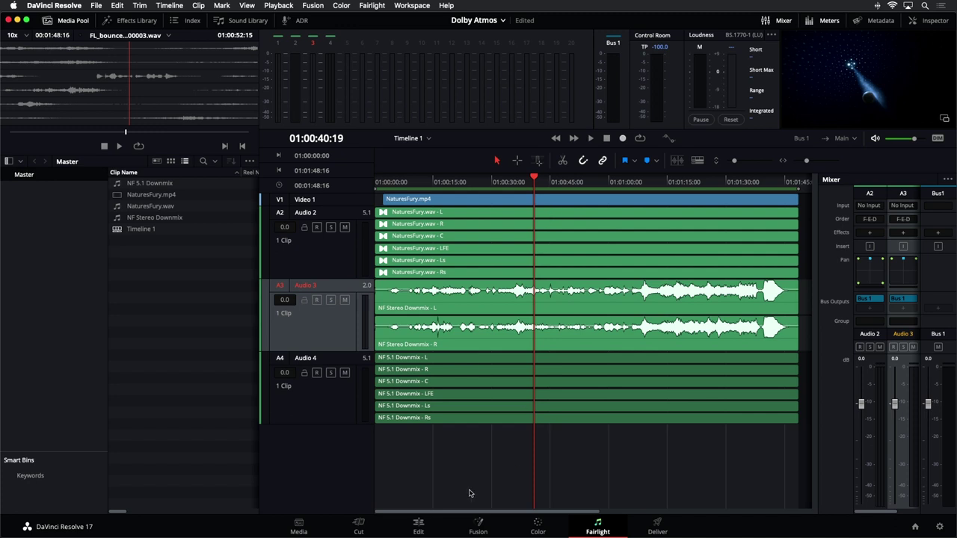
Review the timeline on the Edit page with the playhead at 01:00:14:23, and return to the Fairlight page.
left_click(421, 527)
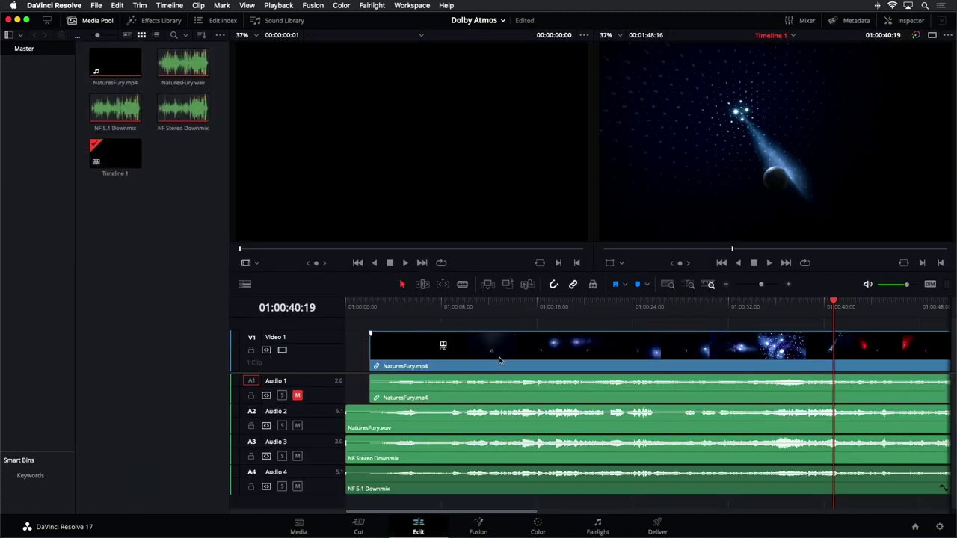
left_click(517, 307)
left_click_drag(517, 306, 524, 307)
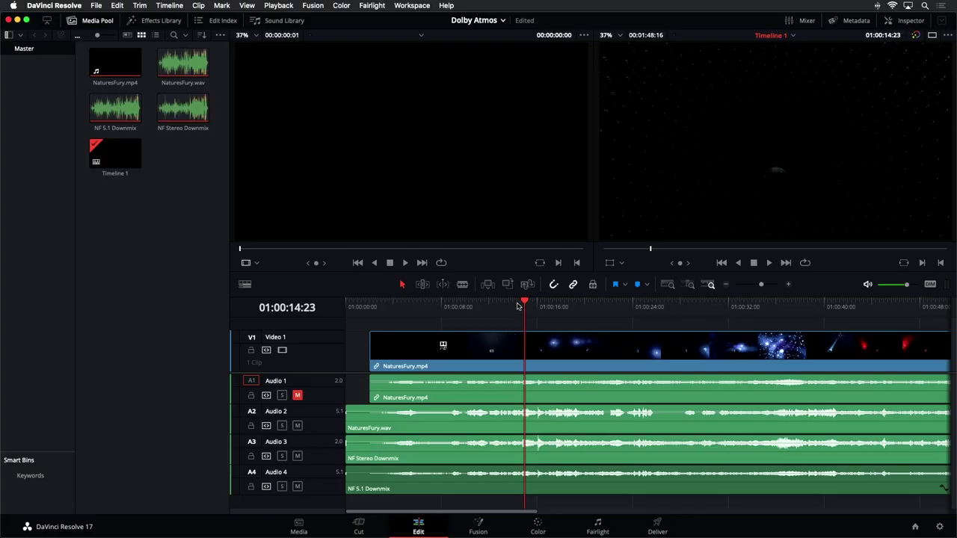
left_click(597, 527)
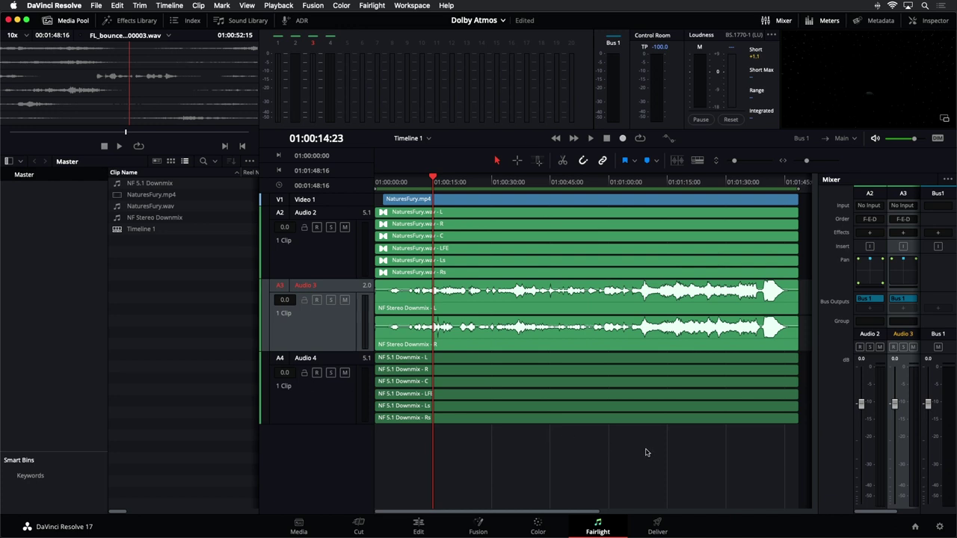
Go to the Deliver page and apply the Audio Only render preset.
left_click(658, 524)
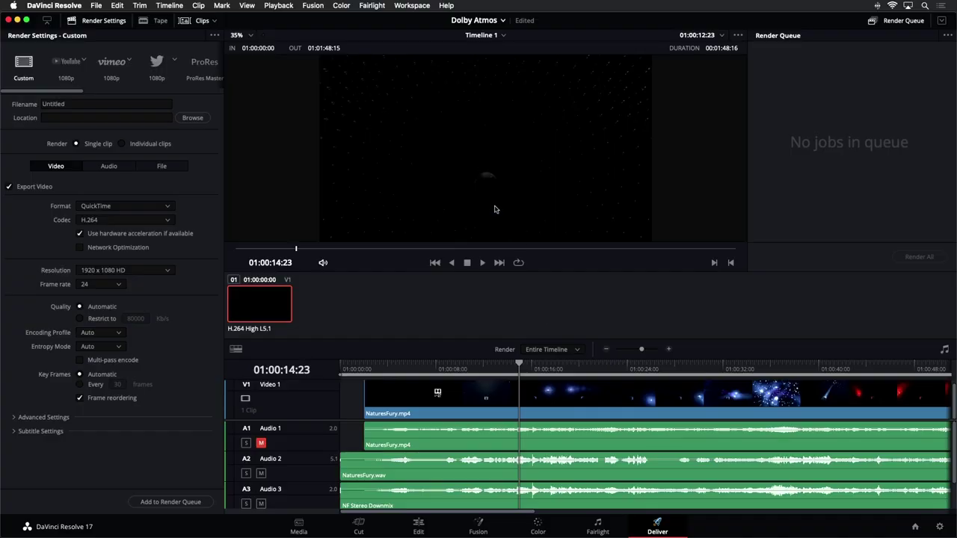
left_click_drag(65, 92, 142, 94)
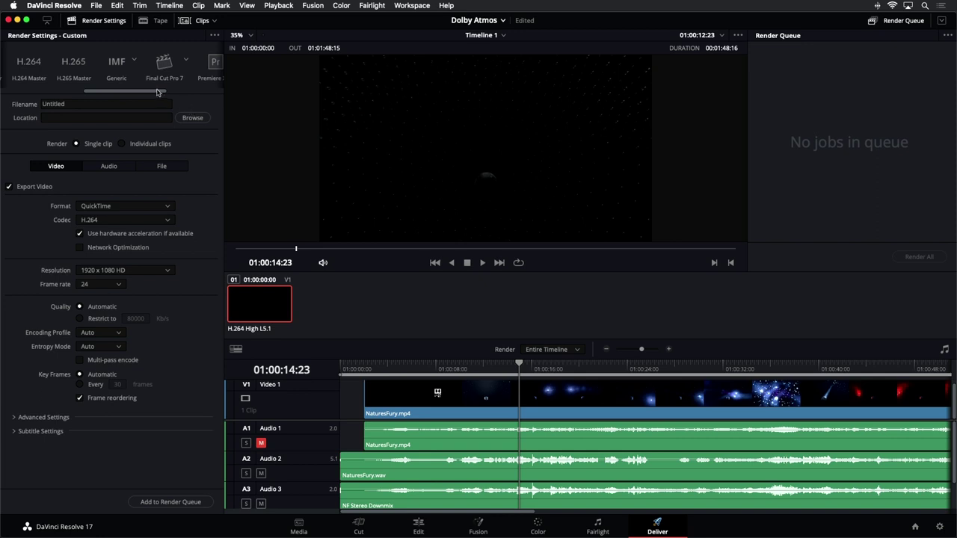
left_click_drag(140, 93, 197, 93)
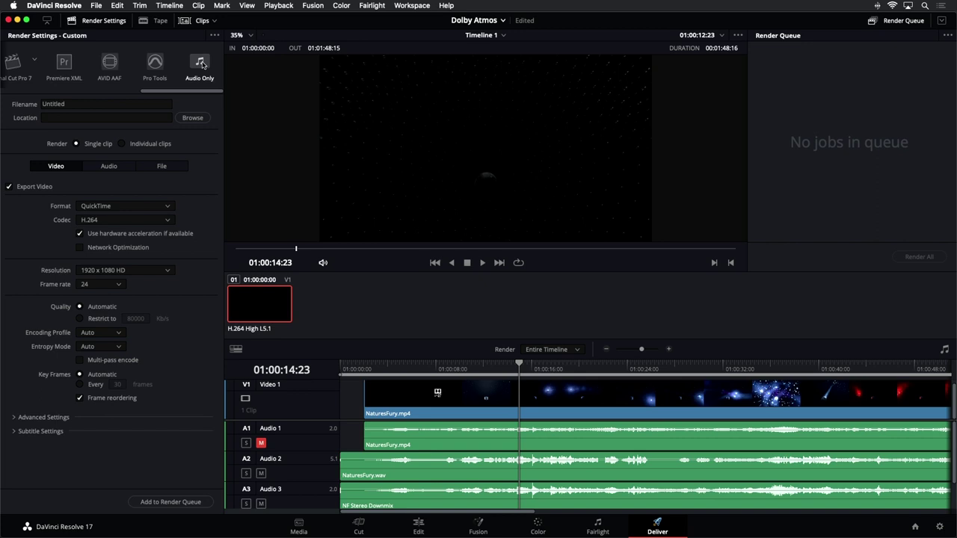
left_click(200, 62)
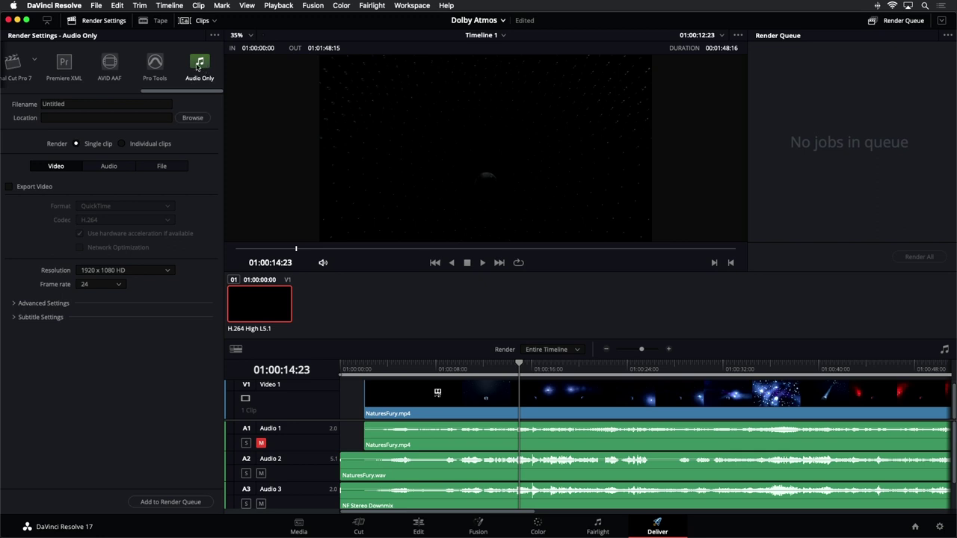
Set the audio render to Wave format with the ADM BWF codec, using timeline track number 4 as output.
left_click(112, 169)
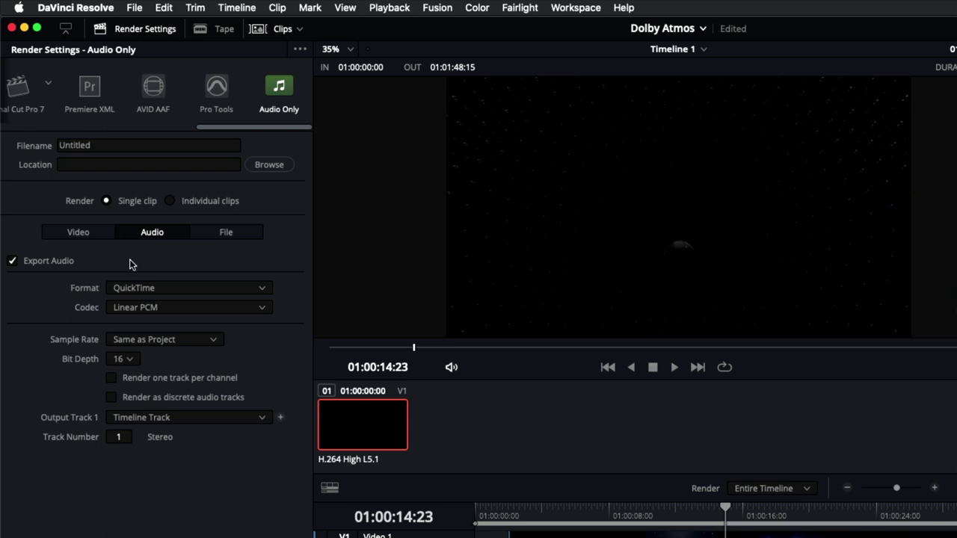
left_click(217, 288)
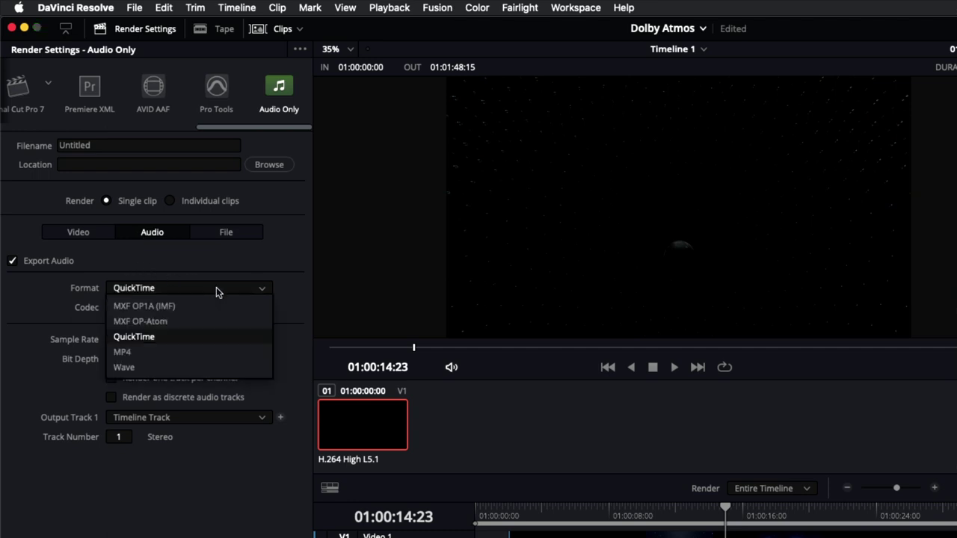
left_click(215, 366)
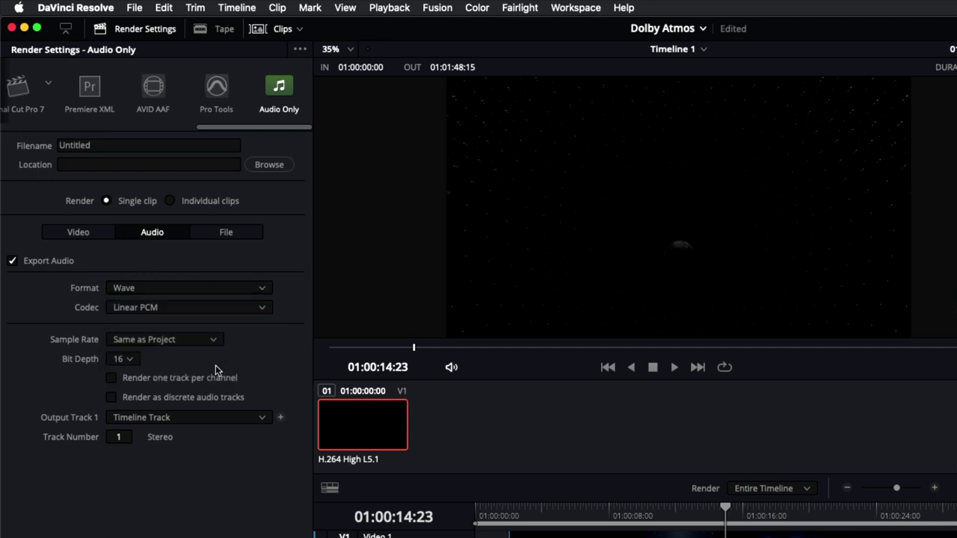
left_click(186, 310)
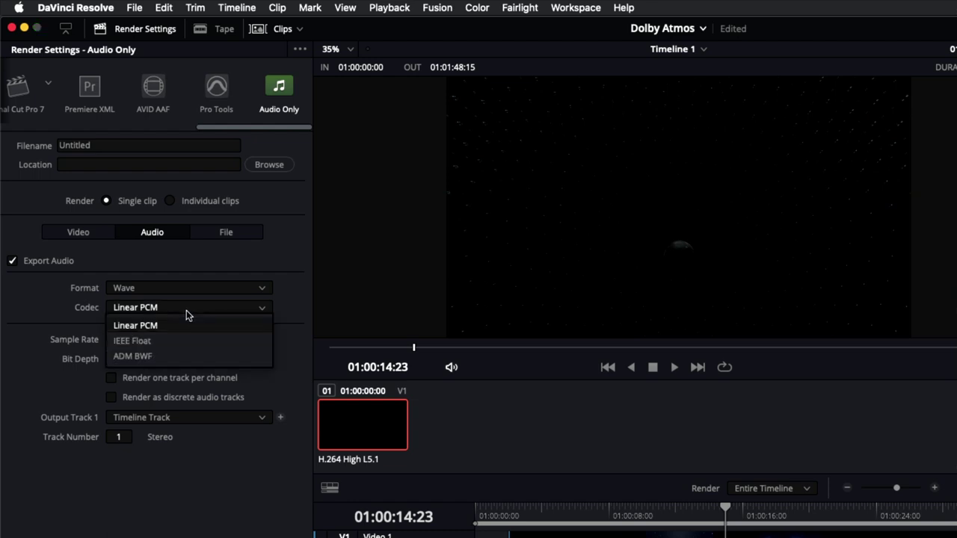
left_click(158, 357)
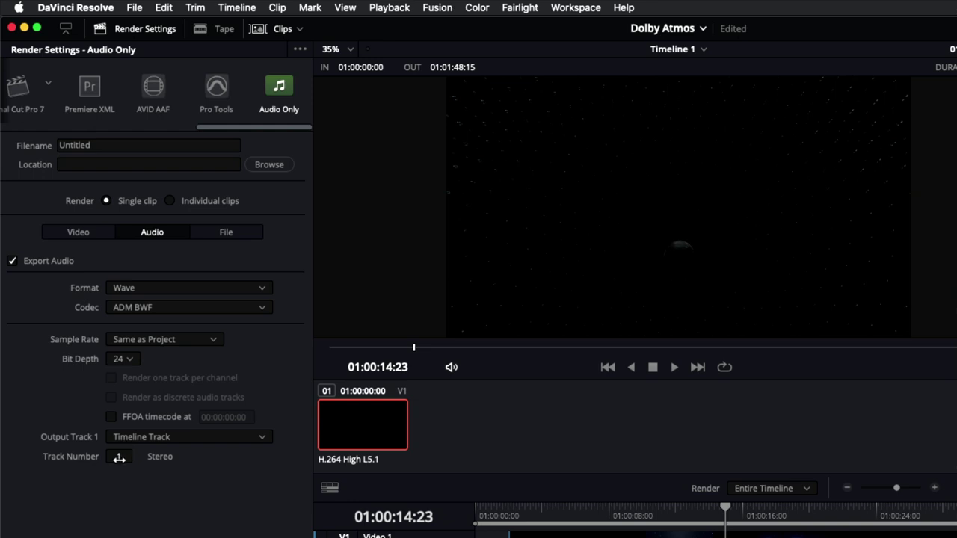
left_click_drag(119, 458, 124, 458)
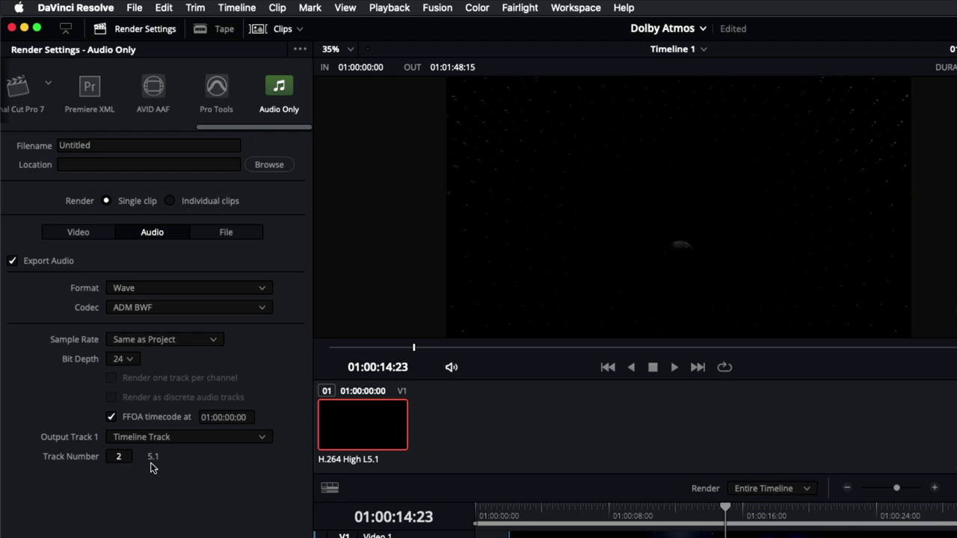
left_click_drag(119, 457, 137, 455)
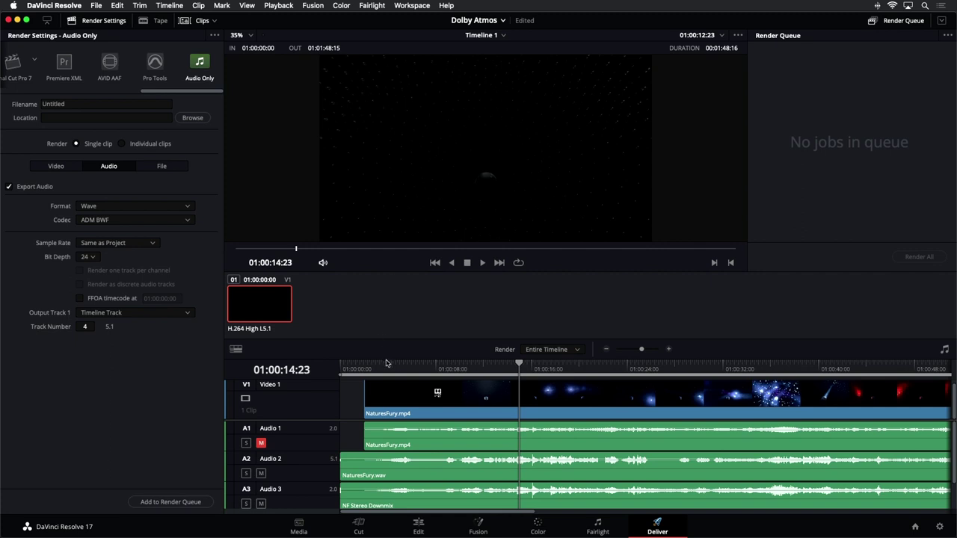
Return to the Fairlight page and change the Audio 2 track type to Dolby Atmos 7.1.4.
left_click(596, 528)
left_click(353, 274)
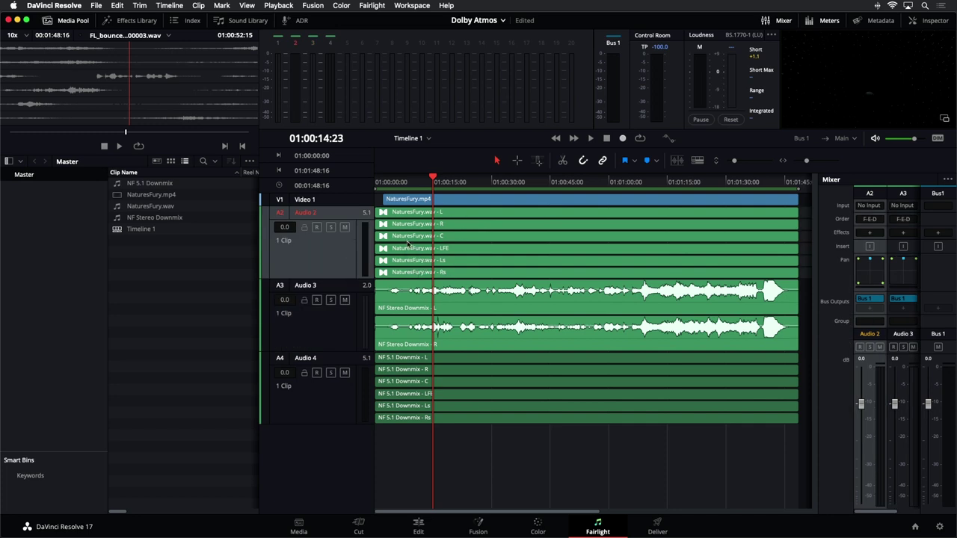
right_click(363, 244)
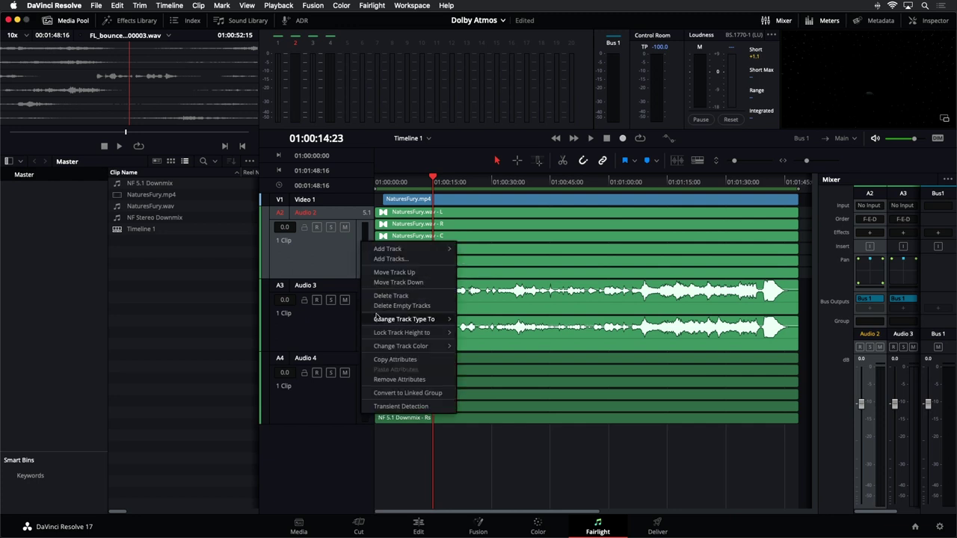
mouse_move(380, 320)
mouse_move(515, 365)
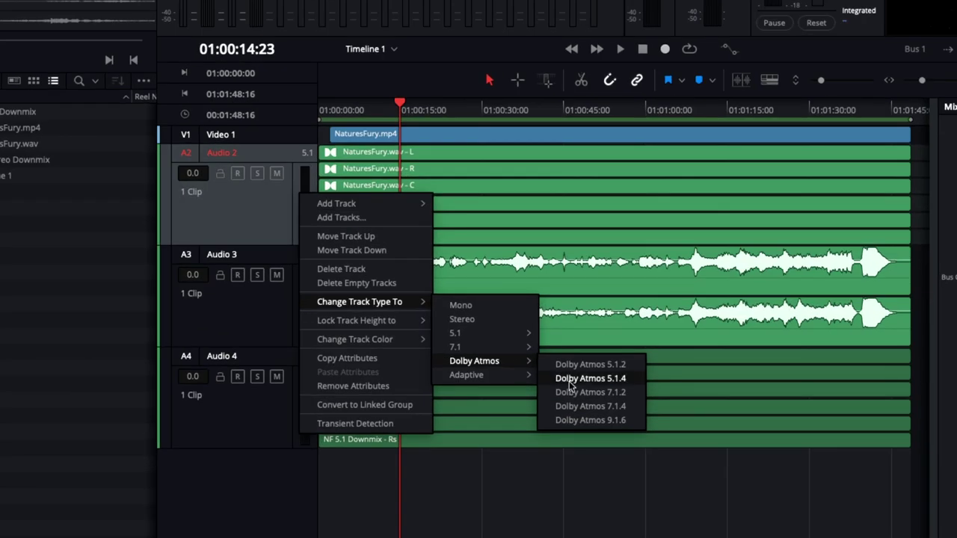
left_click(601, 408)
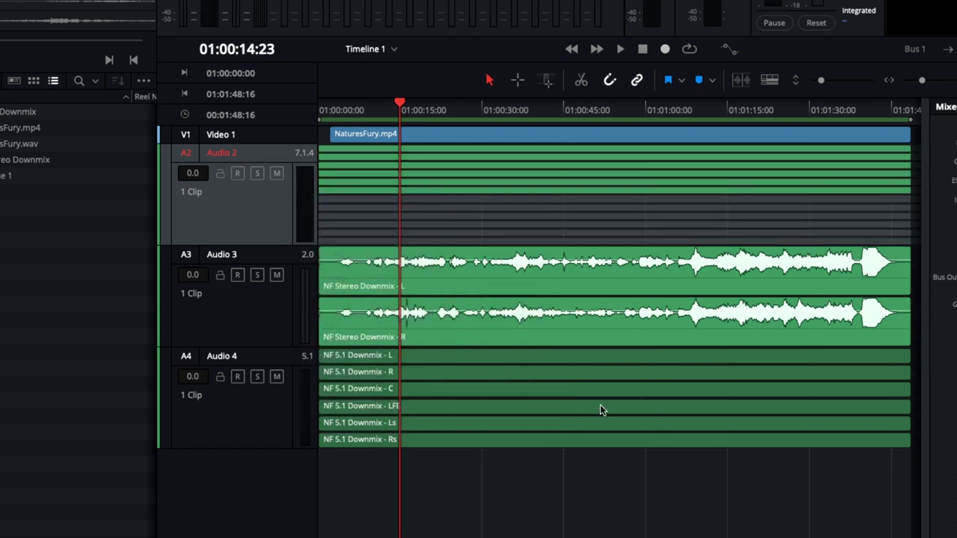
Set the Audio 2 clip's audio format to Dolby Atmos 7.1.4 in its clip attributes.
left_click(254, 226)
left_click(478, 163)
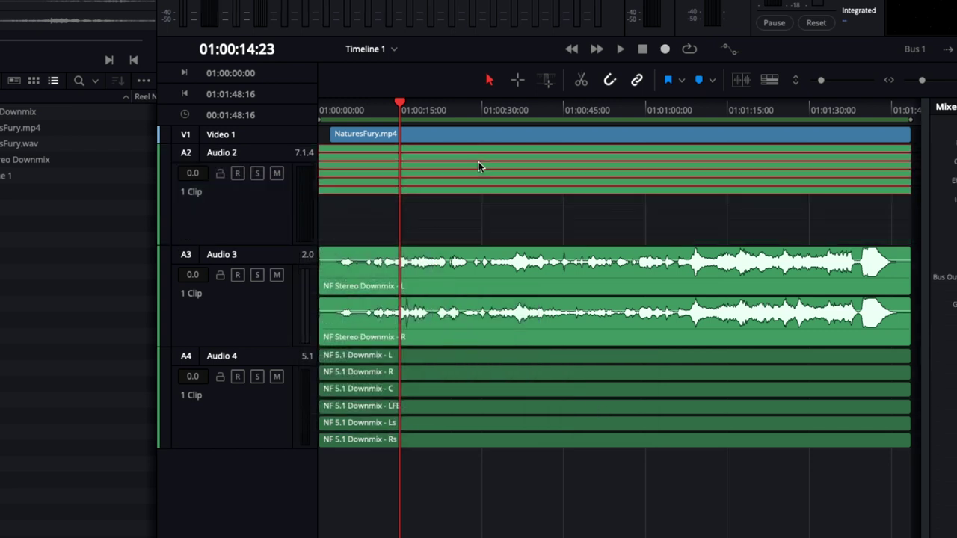
right_click(479, 166)
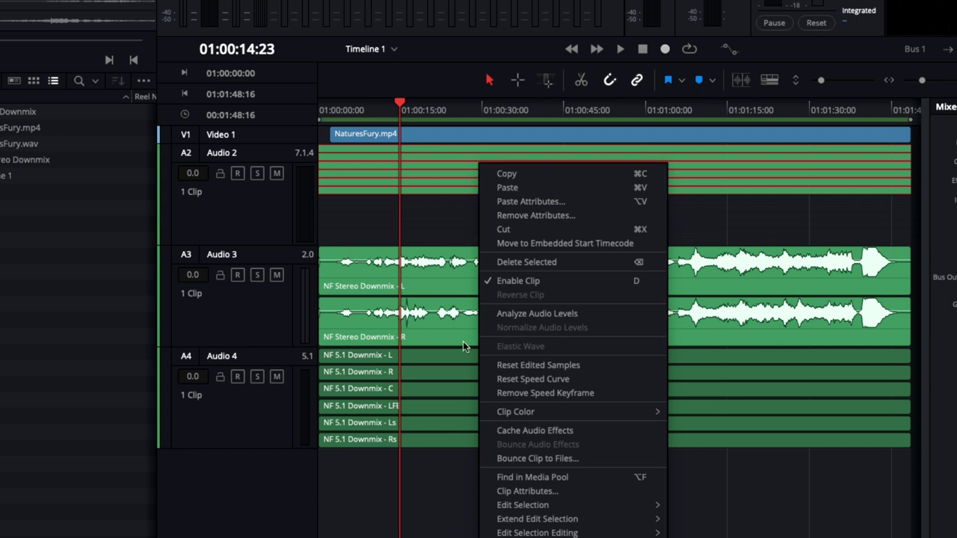
left_click(524, 491)
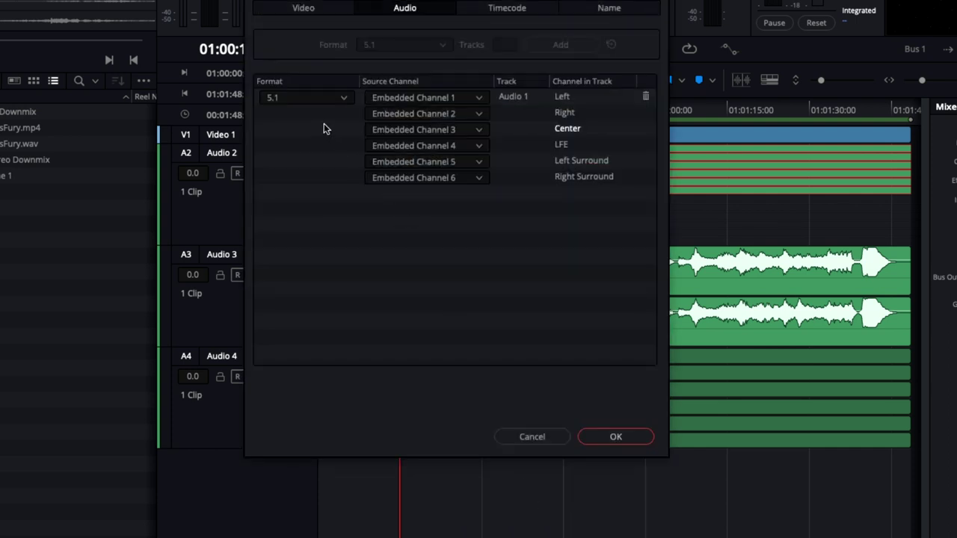
left_click(317, 97)
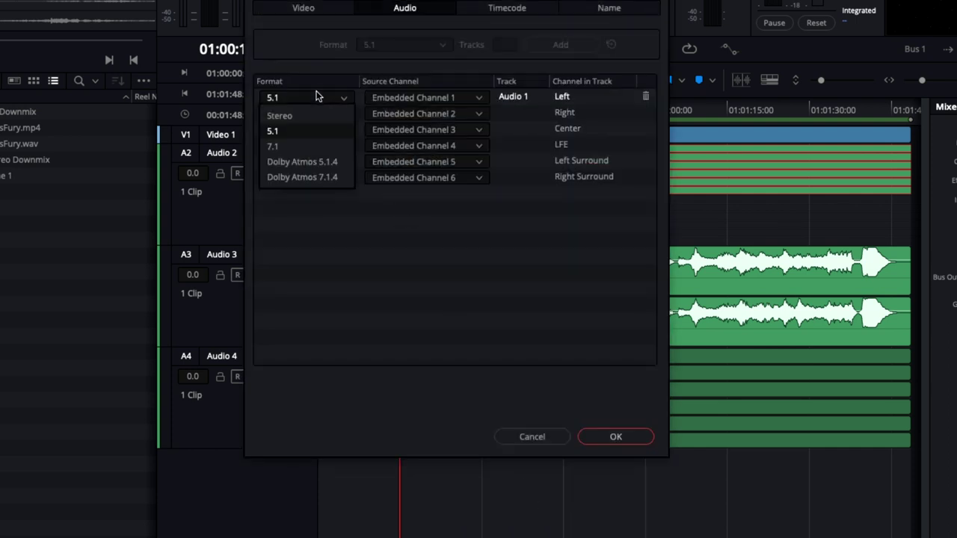
left_click(329, 177)
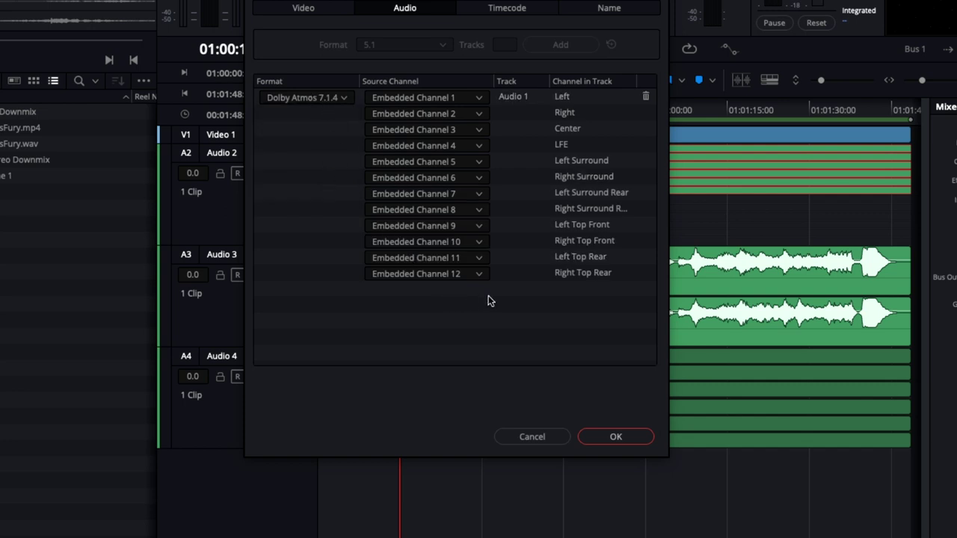
left_click(616, 437)
left_click(291, 210)
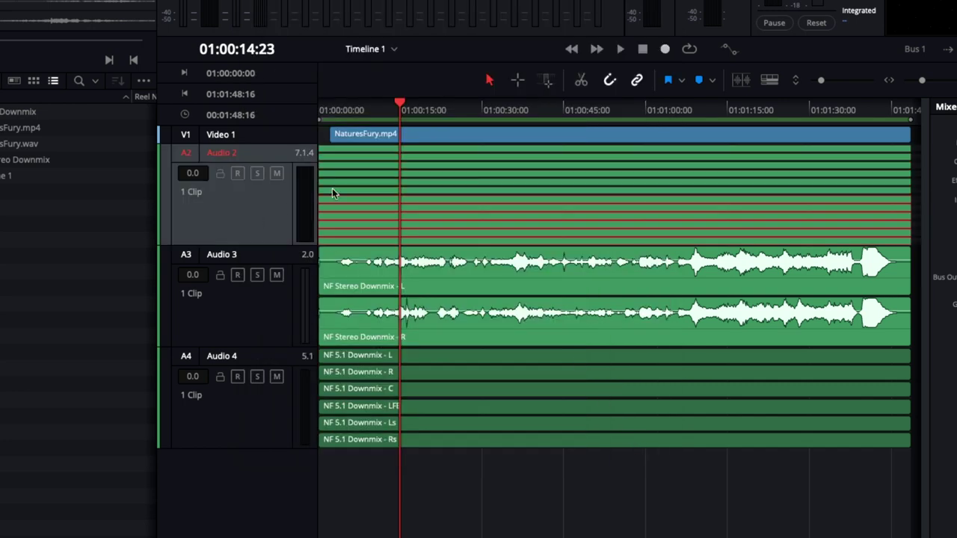
left_click(292, 217)
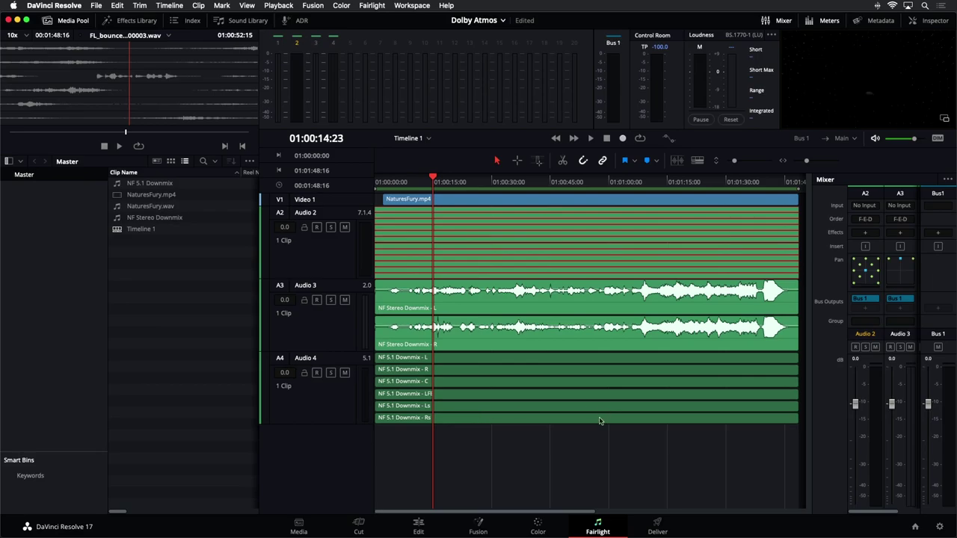
Return to the Deliver page and set the ADM BWF render's output track number to 2.
left_click(659, 525)
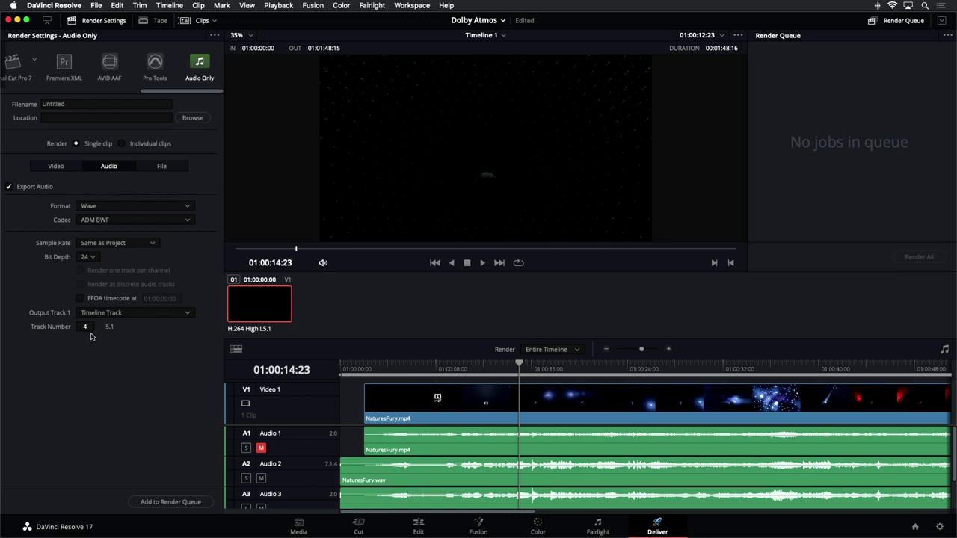
left_click_drag(87, 327, 81, 327)
left_click(199, 501)
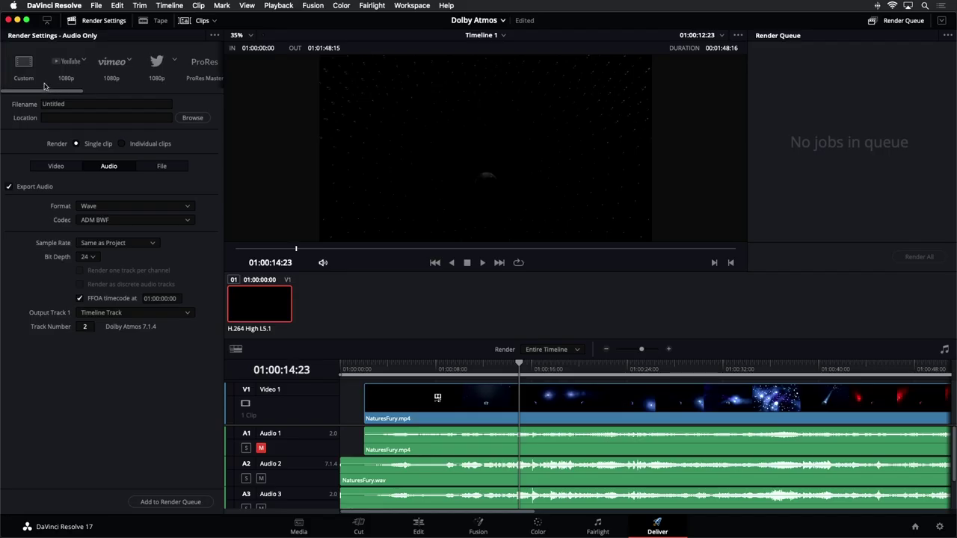
Apply the IMF render preset in its Netflix variant and show its video settings.
left_click_drag(44, 86, 152, 81)
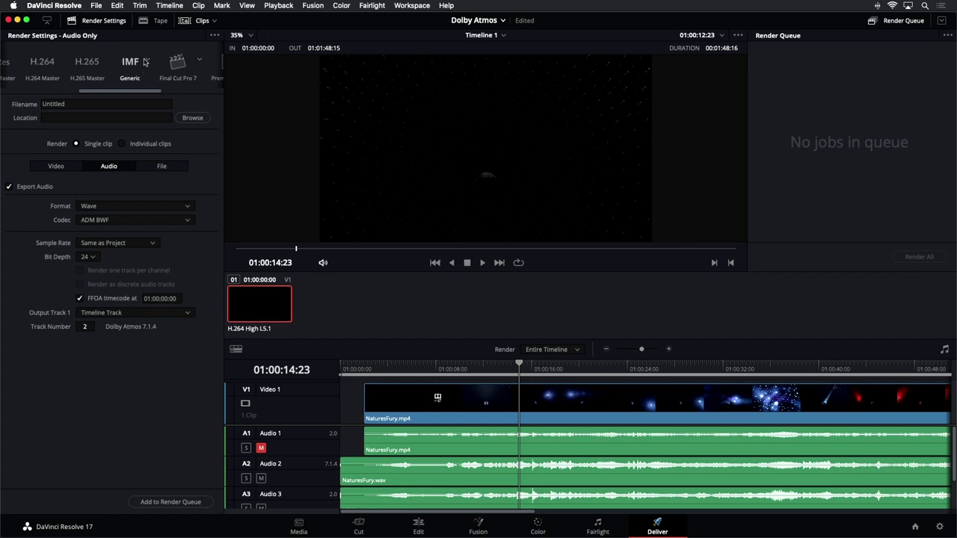
left_click(145, 63)
left_click(148, 62)
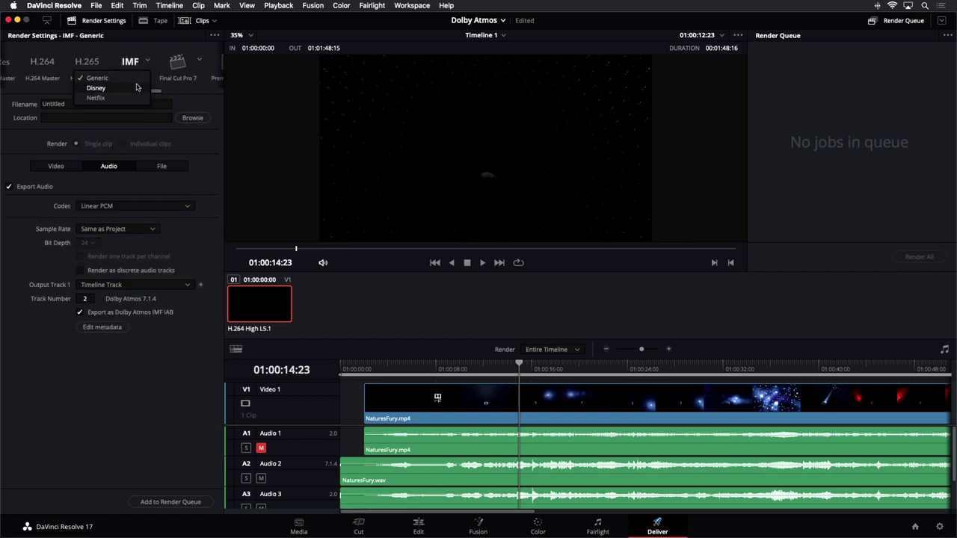
left_click(97, 98)
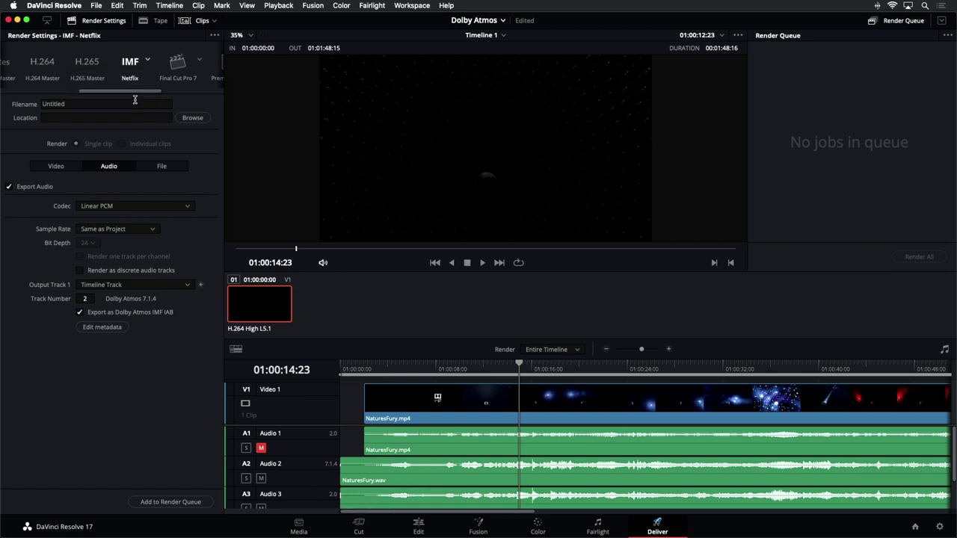
left_click(54, 169)
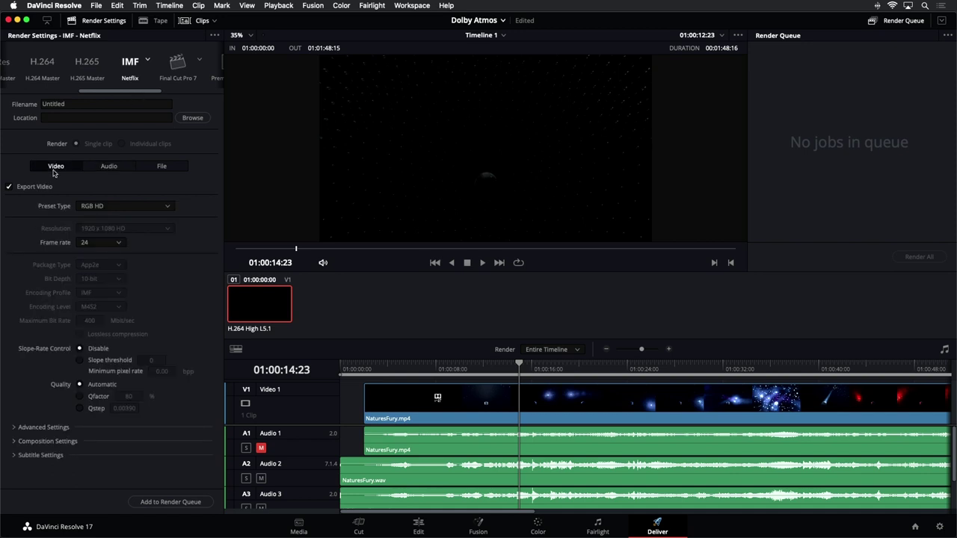
Set the Netflix IMF audio output to timeline track number 2 and open the choices for Output Track 1.
left_click(108, 169)
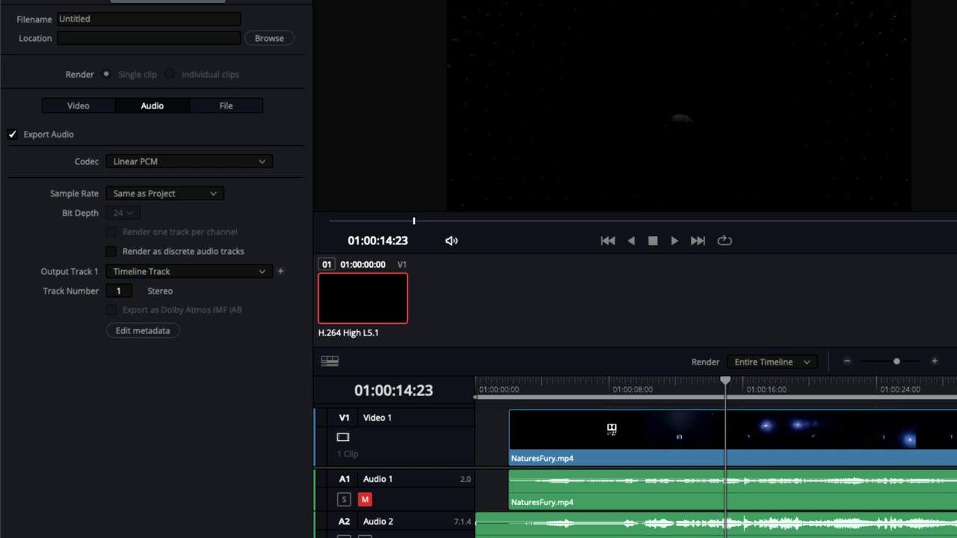
left_click_drag(119, 294, 124, 294)
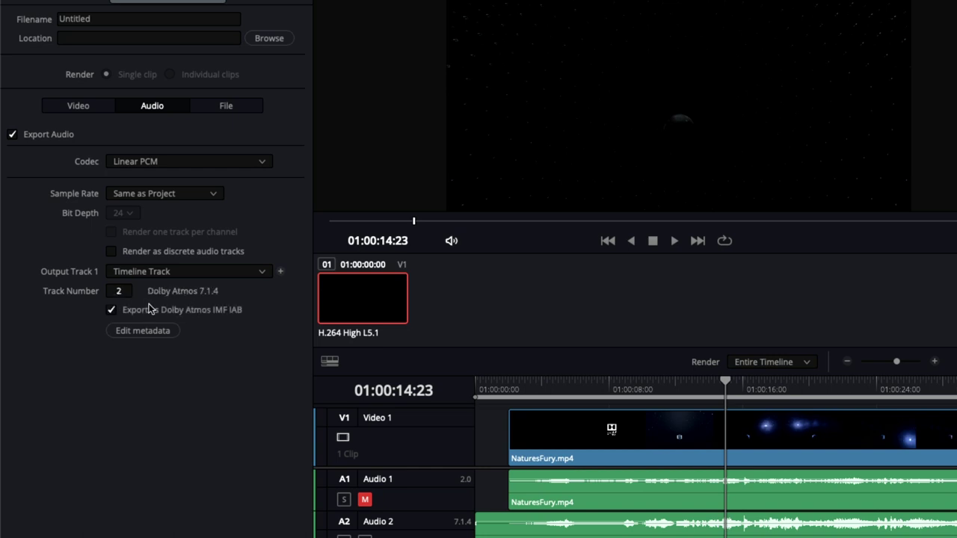
mouse_move(118, 293)
left_mouse_down()
mouse_move(137, 291)
mouse_move(112, 292)
mouse_move(121, 292)
left_mouse_up()
left_click(264, 276)
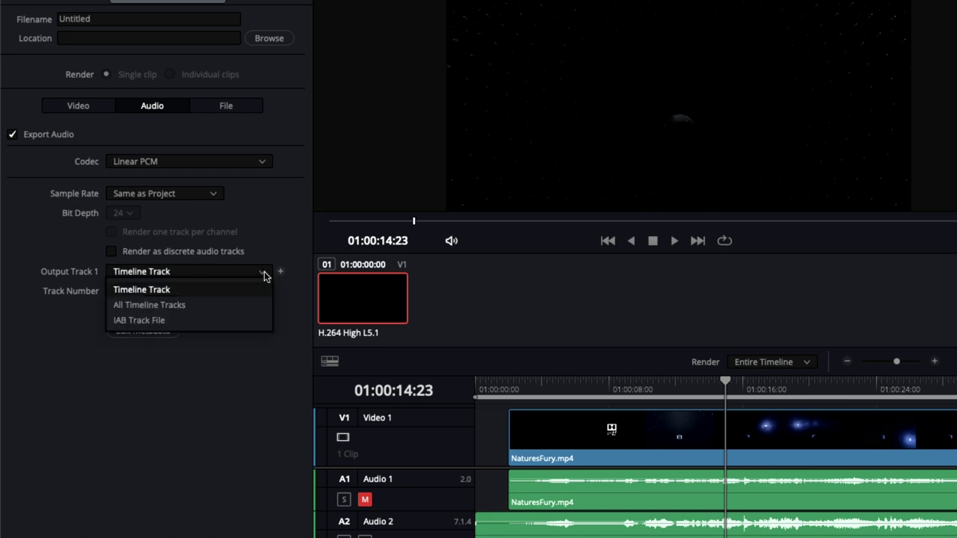
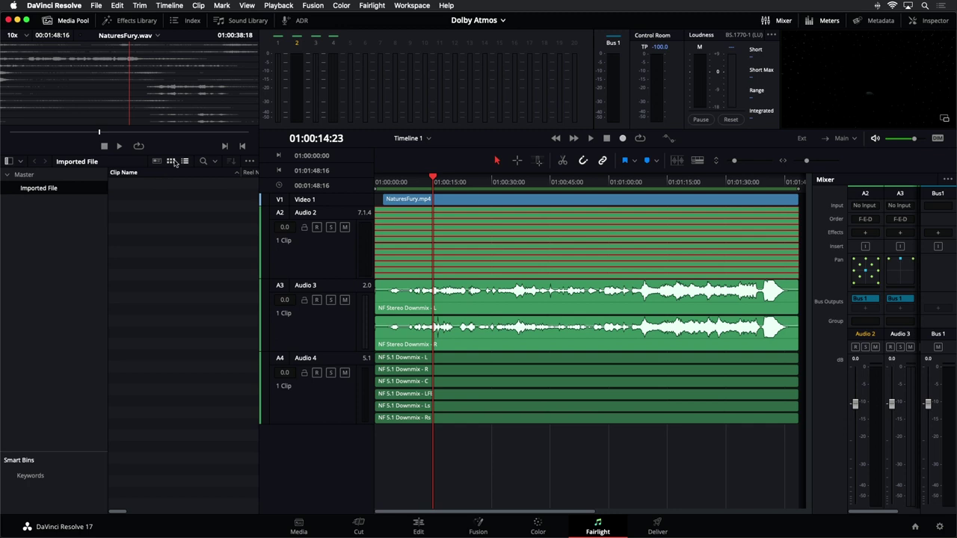
Show the Imported File bin as thumbnails and import the immersive audio master file NaturesFury.wav from the Desktop's Dolby Atmos folder.
left_click(170, 162)
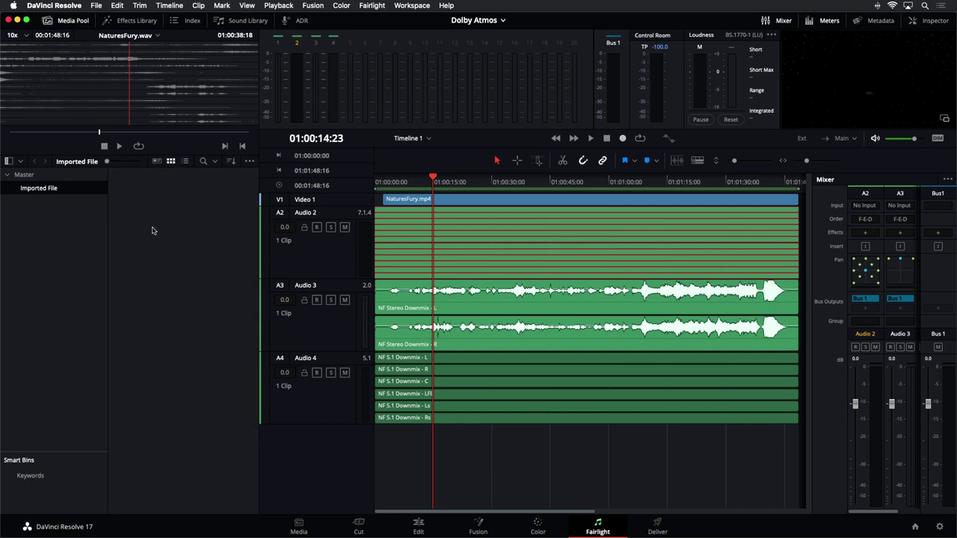
right_click(128, 200)
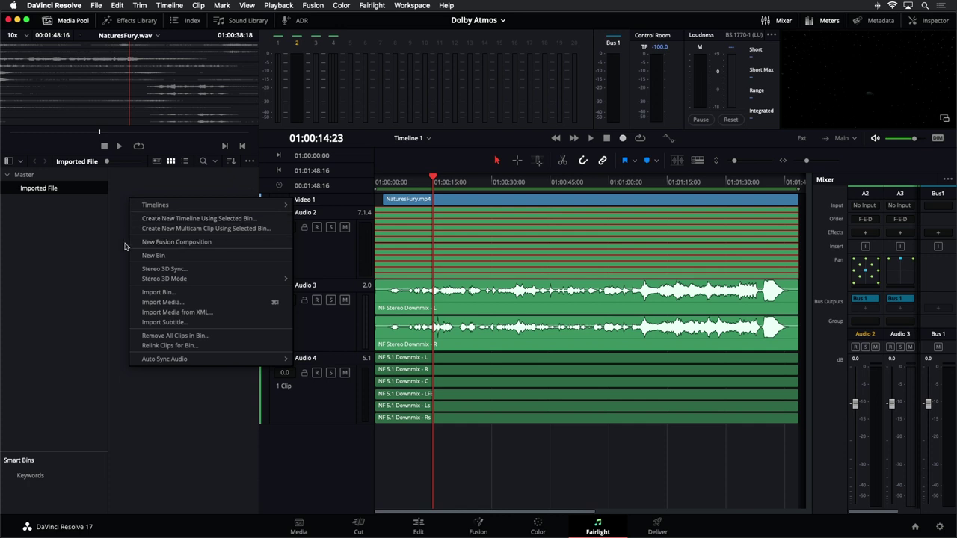
left_click(378, 7)
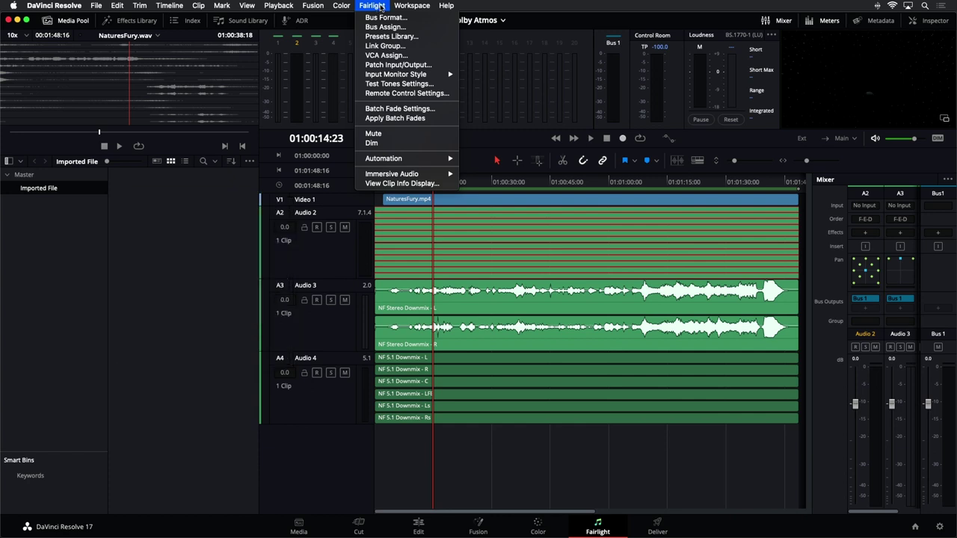
mouse_move(411, 175)
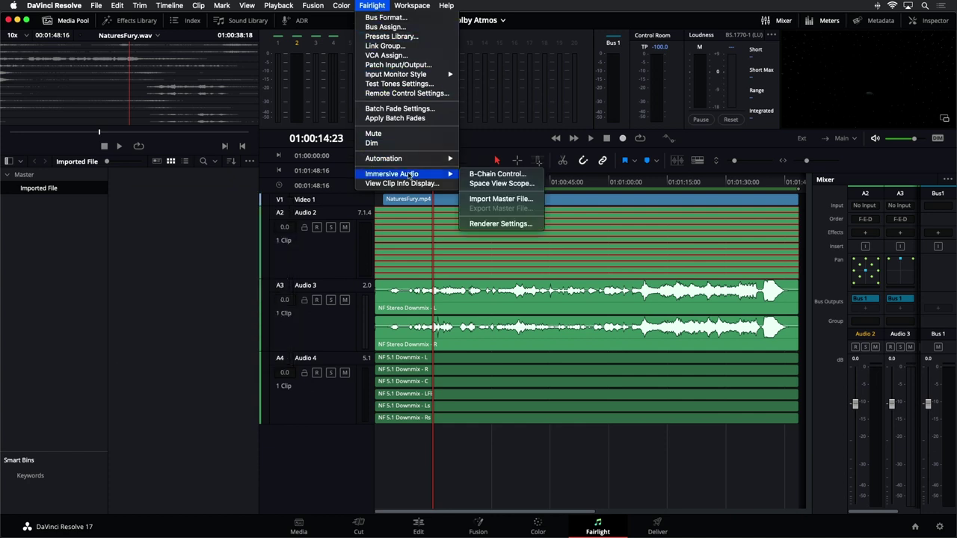
left_click(467, 201)
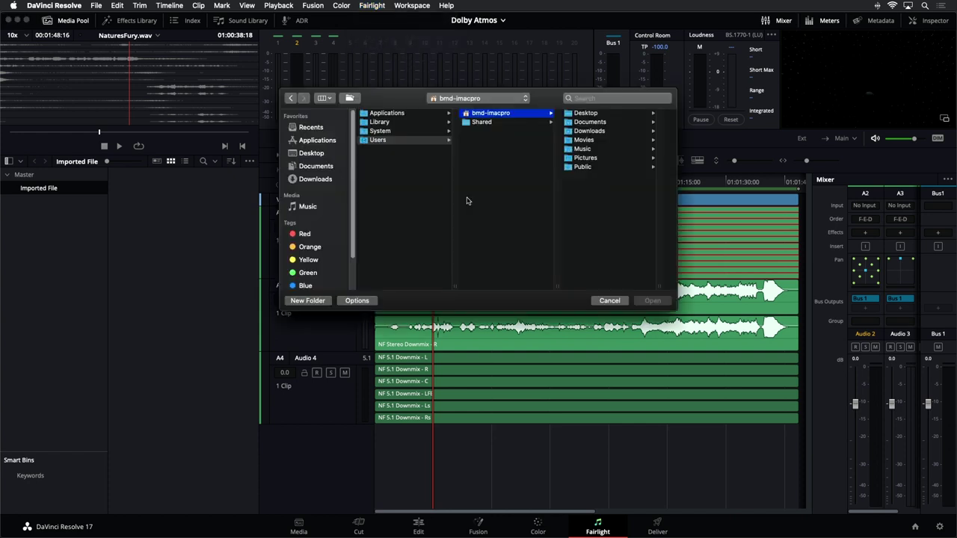
left_click(313, 153)
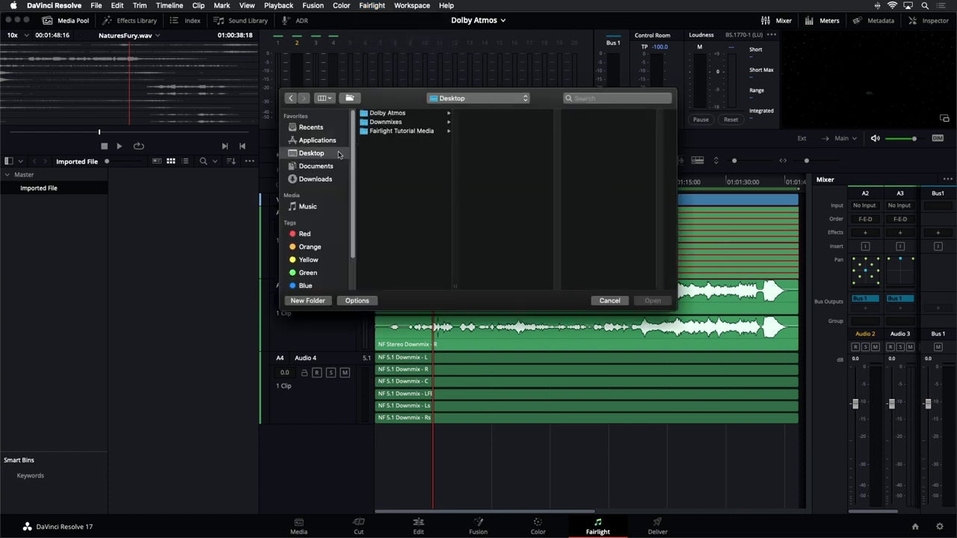
left_click(379, 113)
left_click(475, 127)
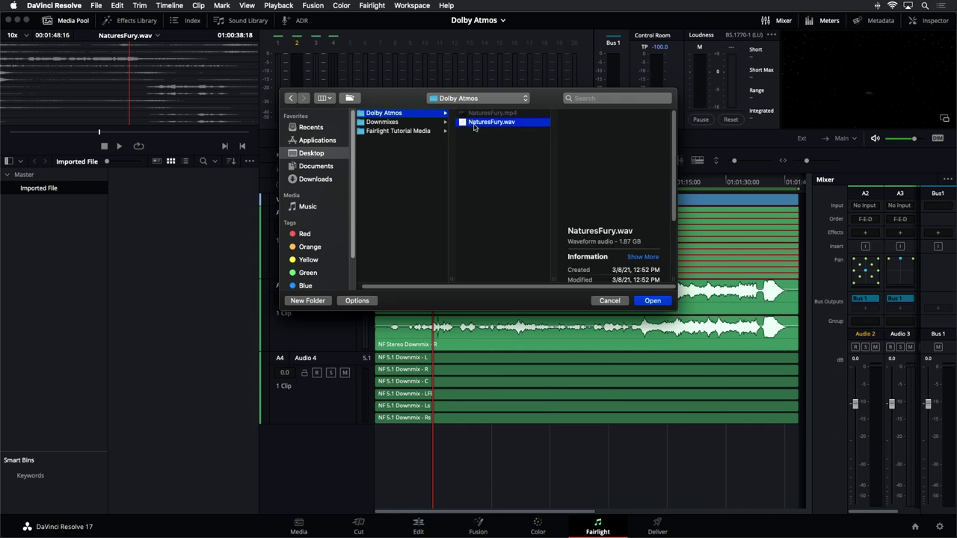
scroll(603, 241, "down", 1)
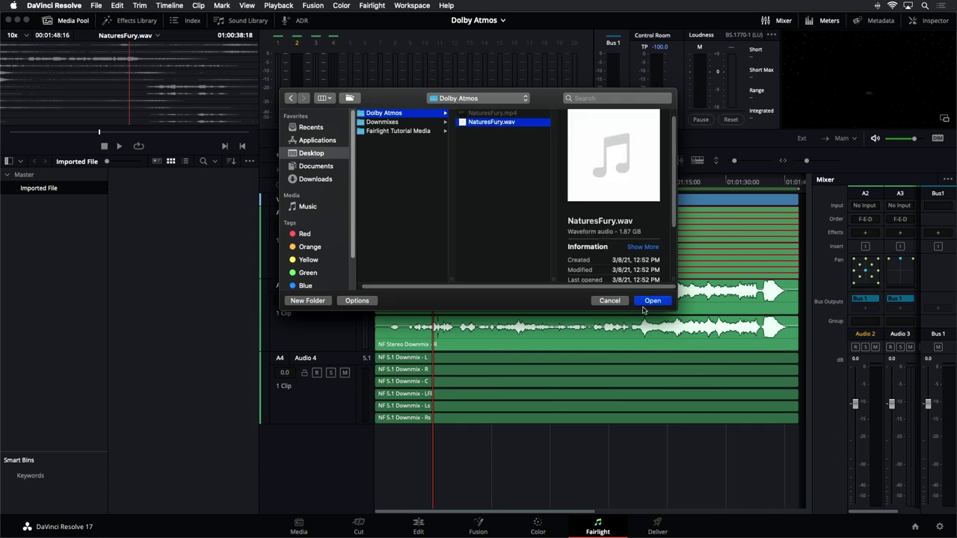
left_click(653, 300)
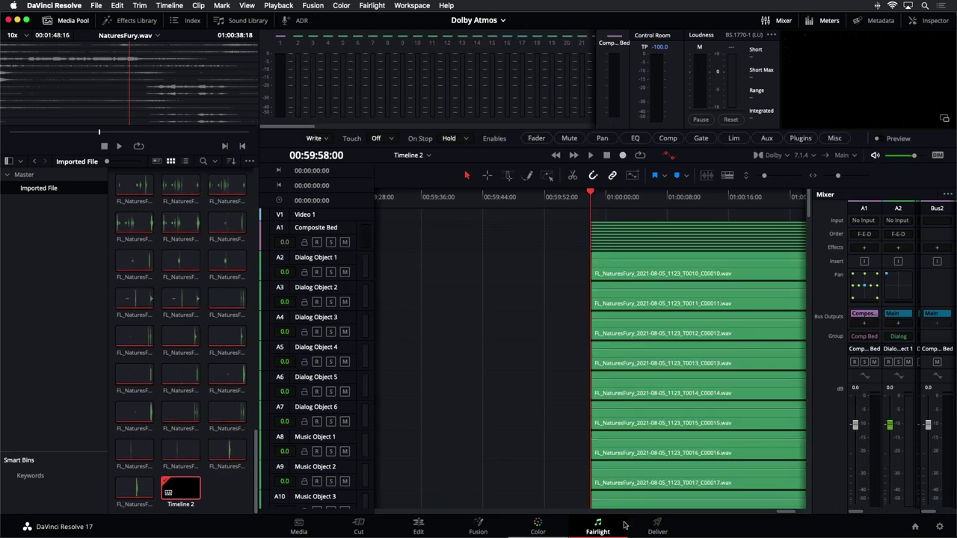
Examine the imported Atmos master: the bed and object tracks in Timeline 2, their meters, and the clips in the Imported File bin.
left_click_drag(789, 513, 793, 513)
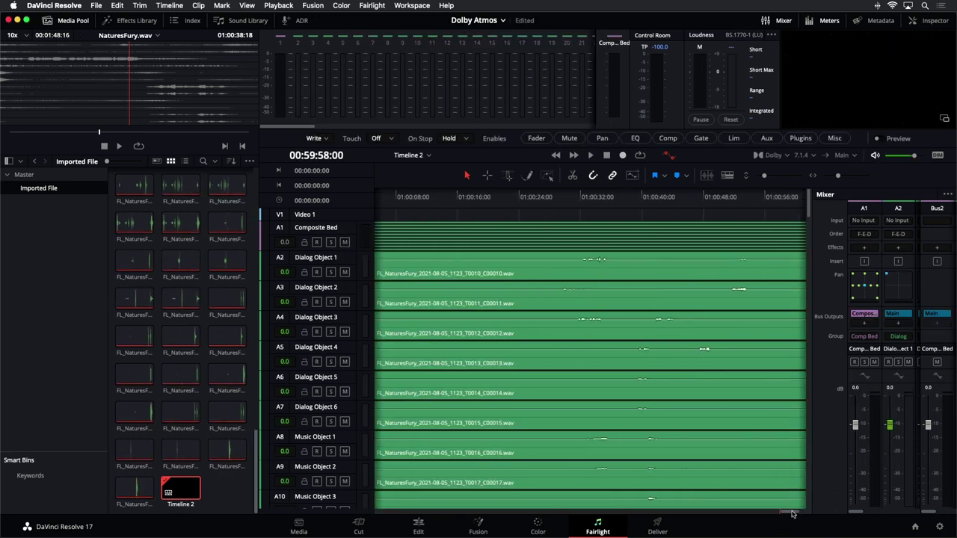
scroll(471, 258, "down", 15)
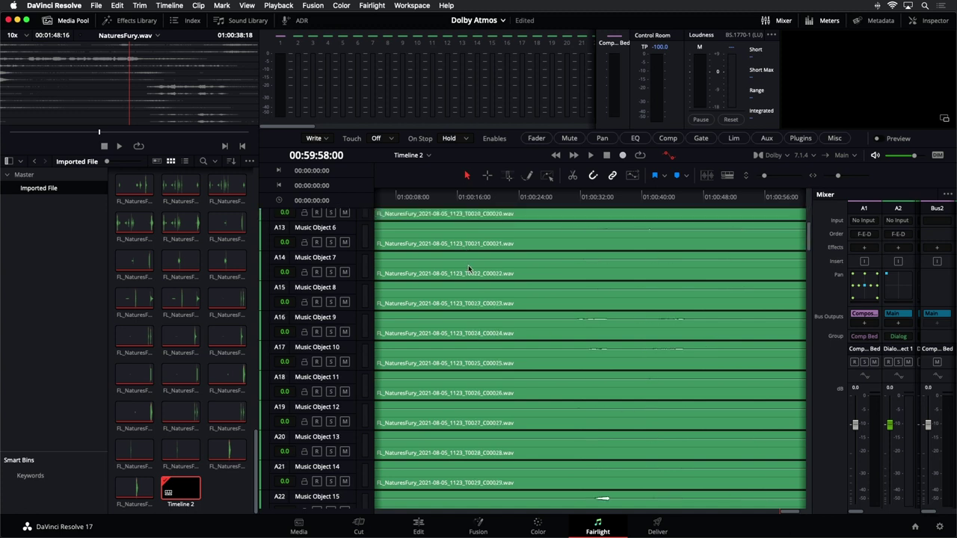
scroll(463, 274, "down", 1)
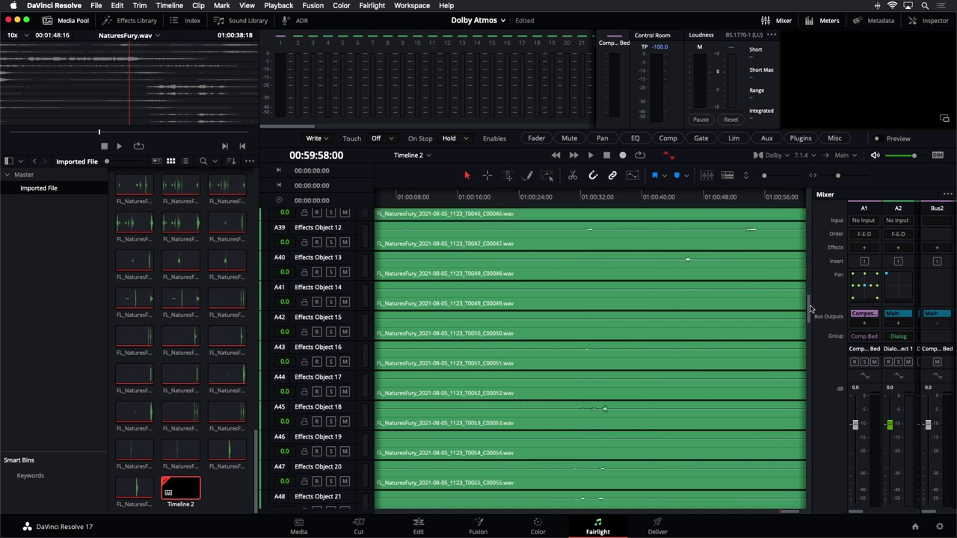
left_click_drag(809, 309, 822, 157)
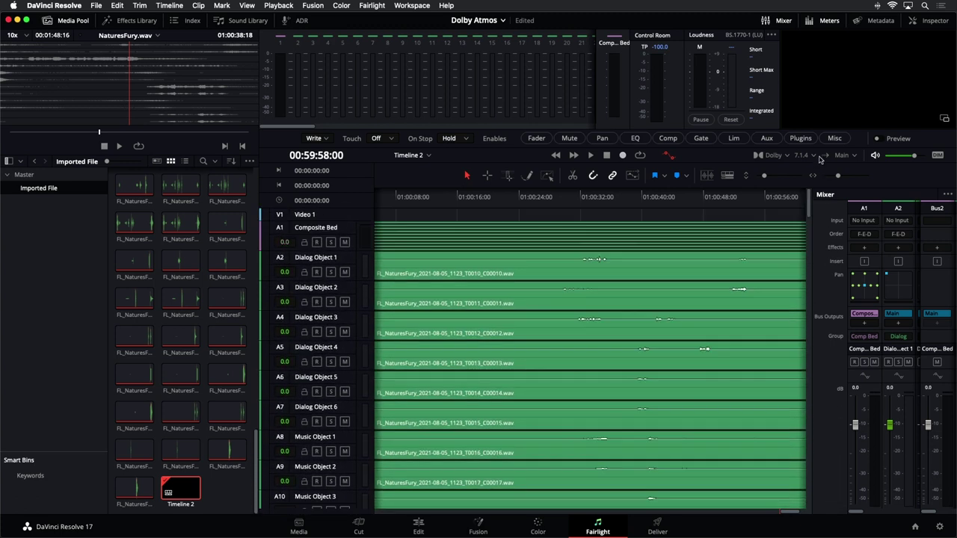
key("shift+z")
key("shift+z")
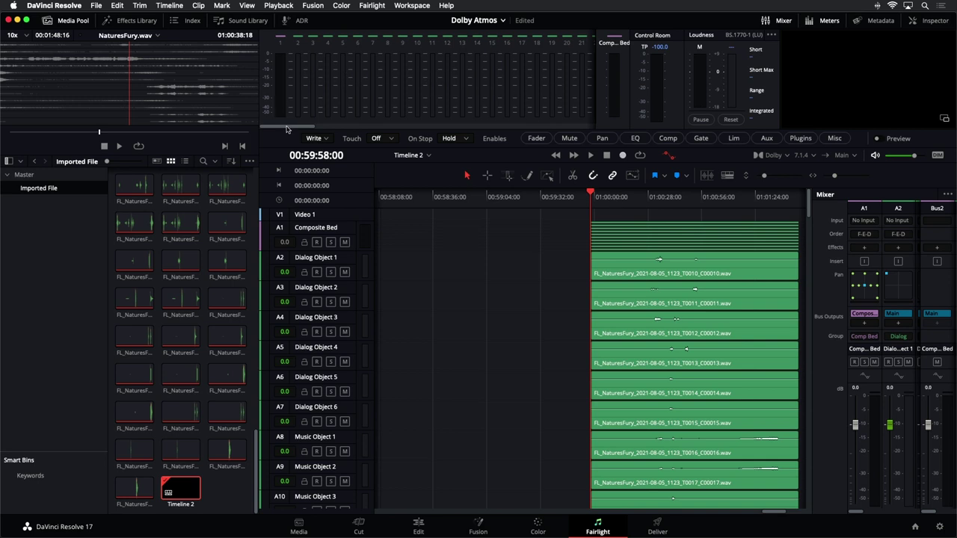
left_click_drag(286, 129, 262, 121)
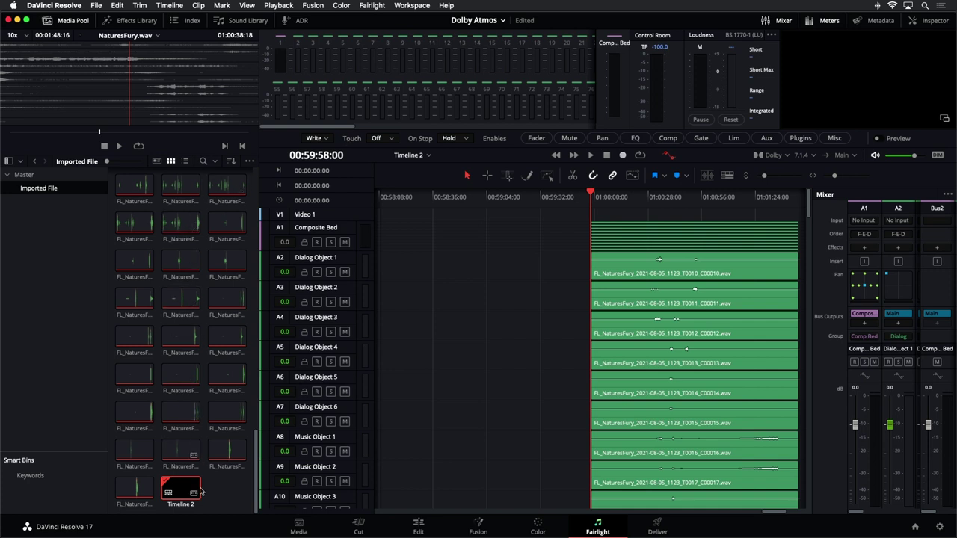
scroll(170, 247, "down", 3)
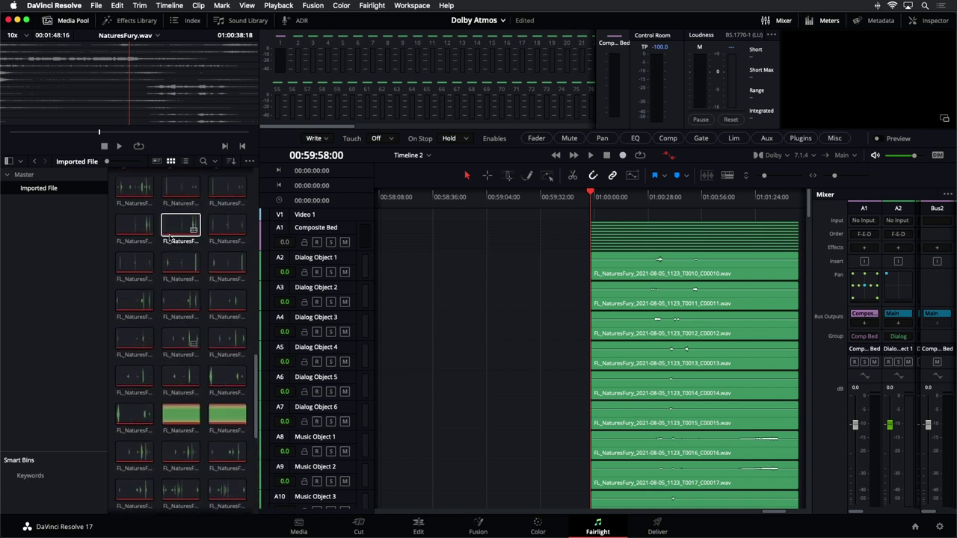
scroll(169, 240, "down", 2)
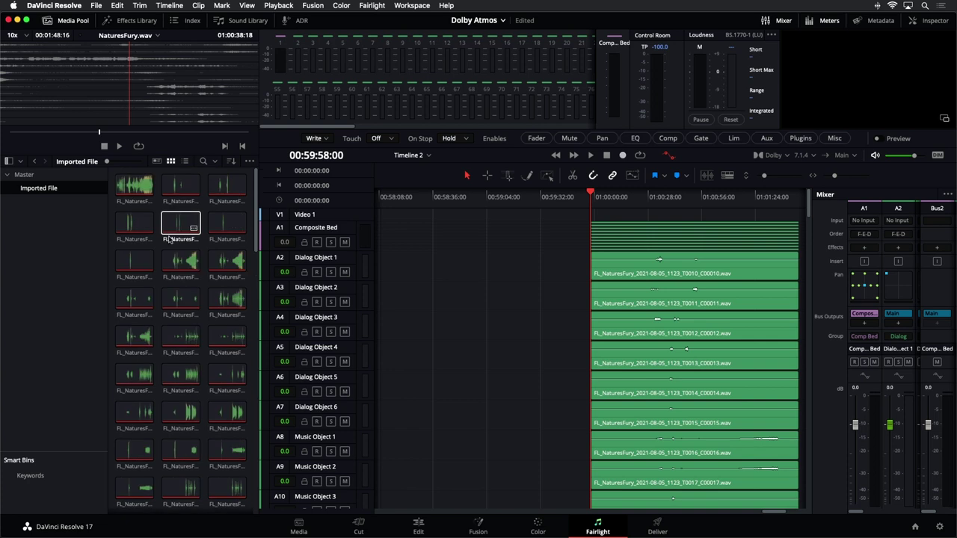
scroll(170, 239, "down", 5)
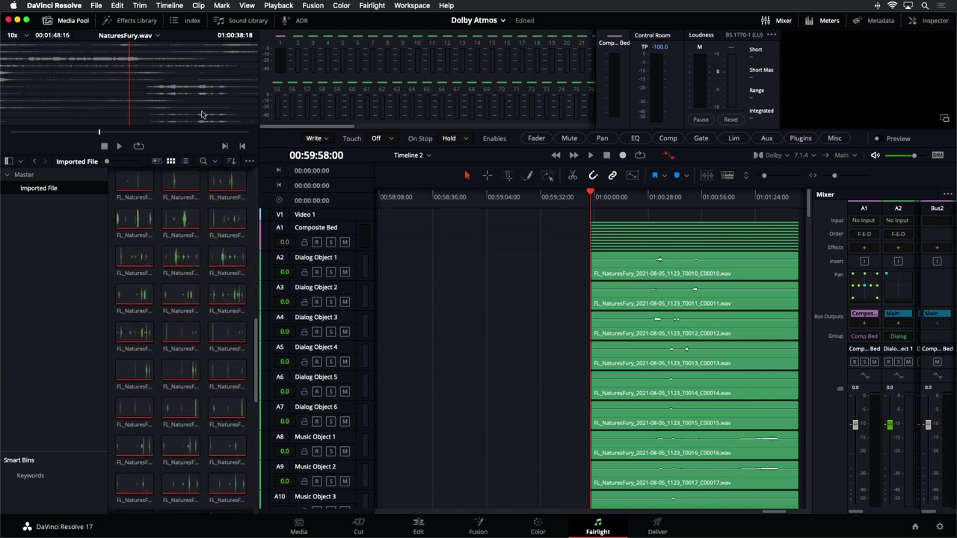
Hide the Media Pool and play back the imported Atmos mix in Timeline 2.
left_click(81, 21)
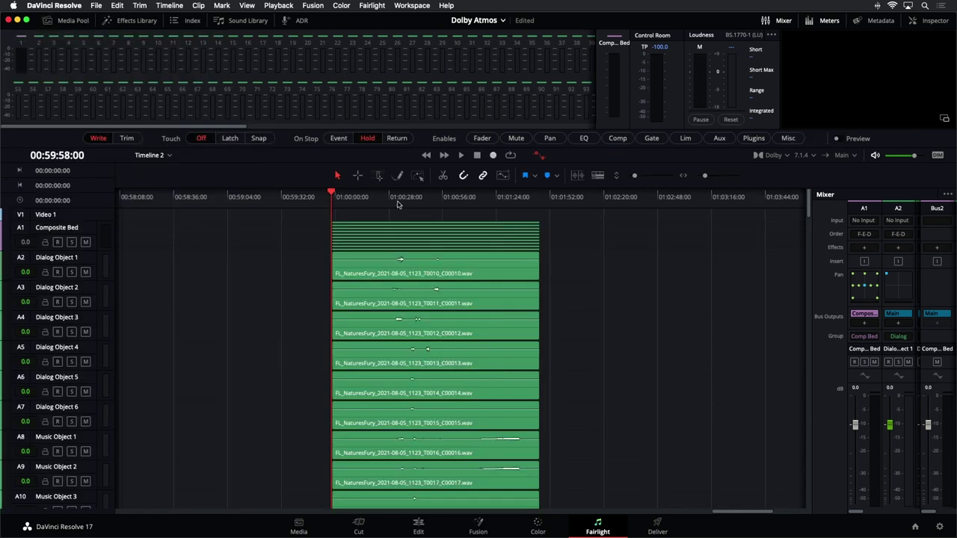
key("space")
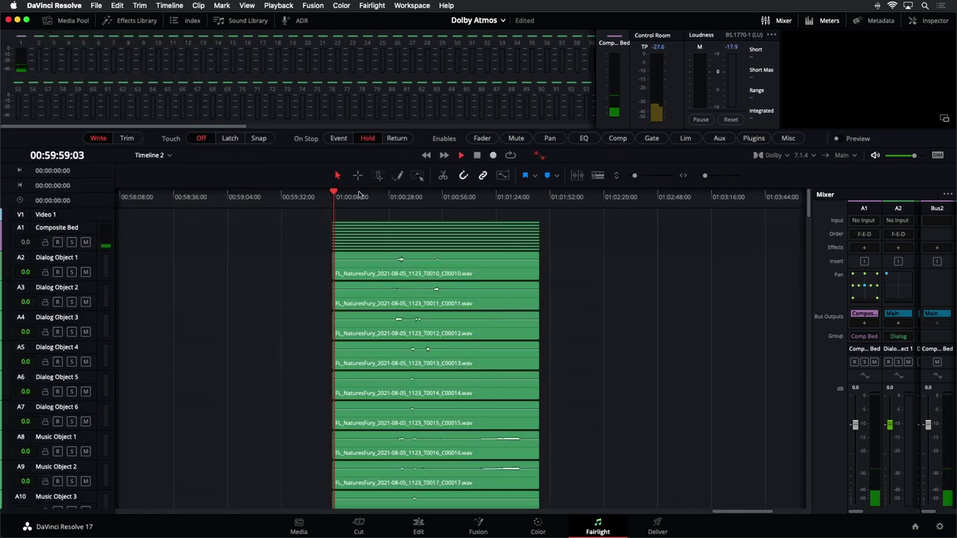
left_click(376, 197)
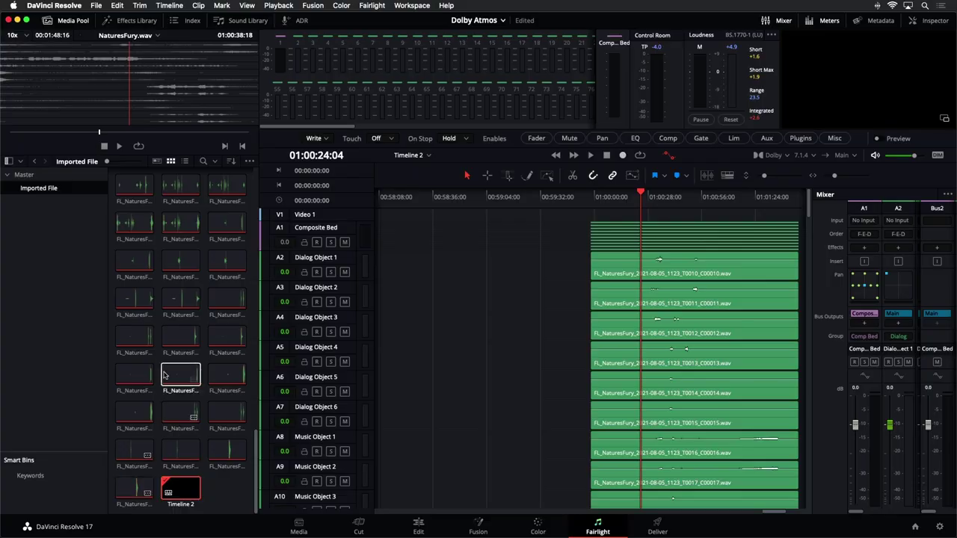
Load NaturesFury.mp4 from the Master bin into the source viewer on the Edit page.
scroll(163, 356, "down", 1)
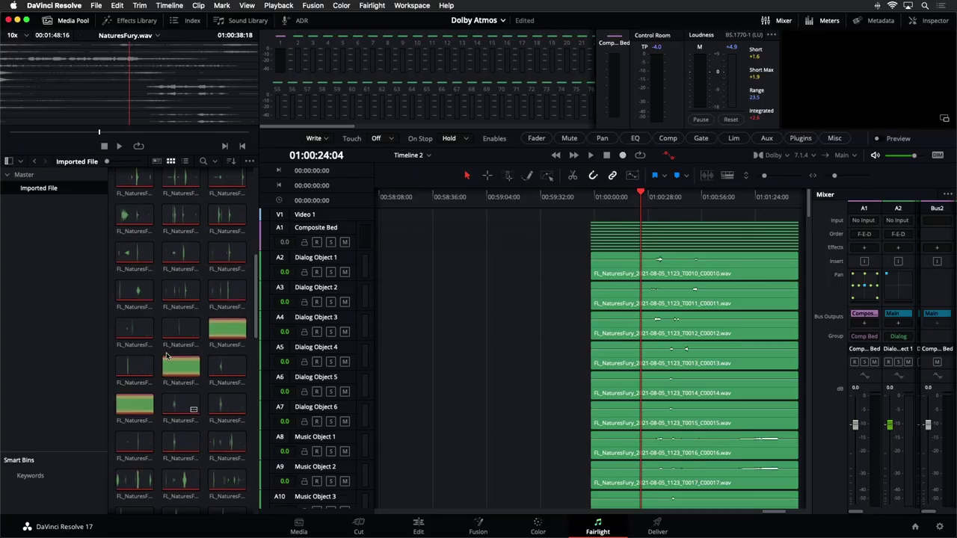
left_click(45, 178)
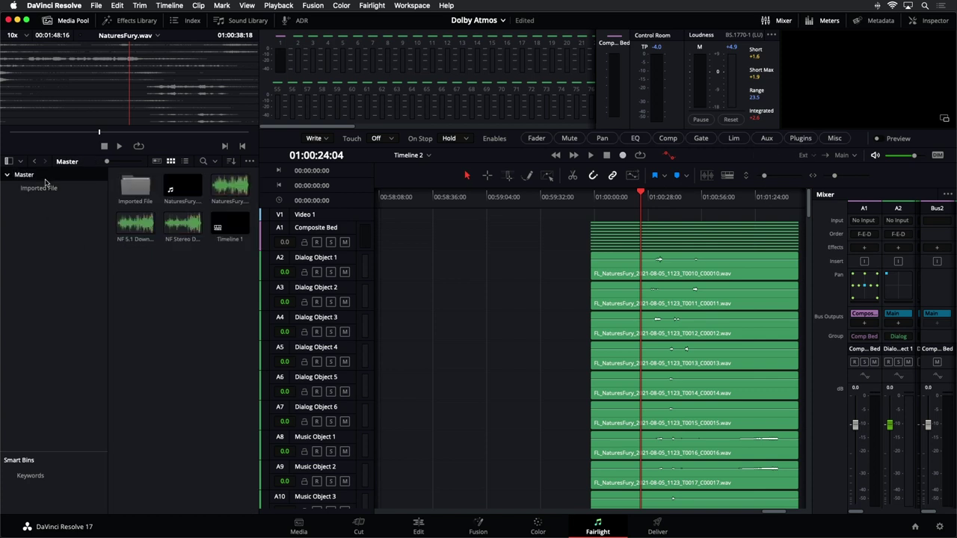
left_click(181, 187)
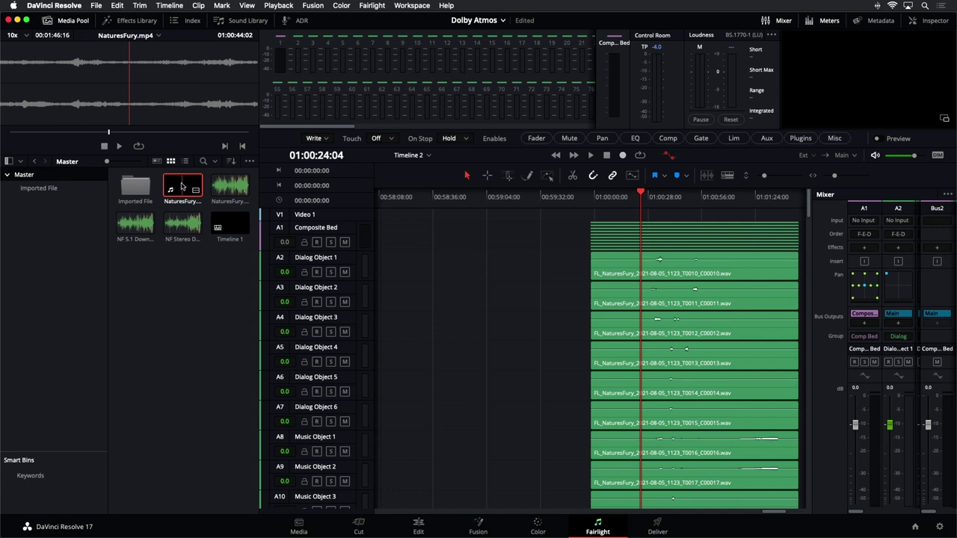
mouse_move(182, 187)
left_mouse_down()
mouse_move(449, 221)
mouse_move(178, 191)
left_mouse_up()
left_click(418, 527)
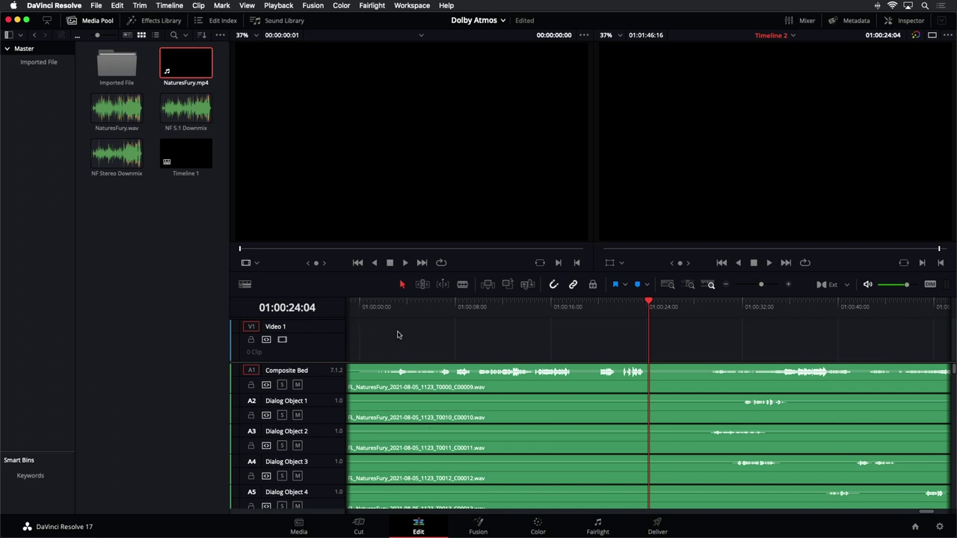
key("super+minus")
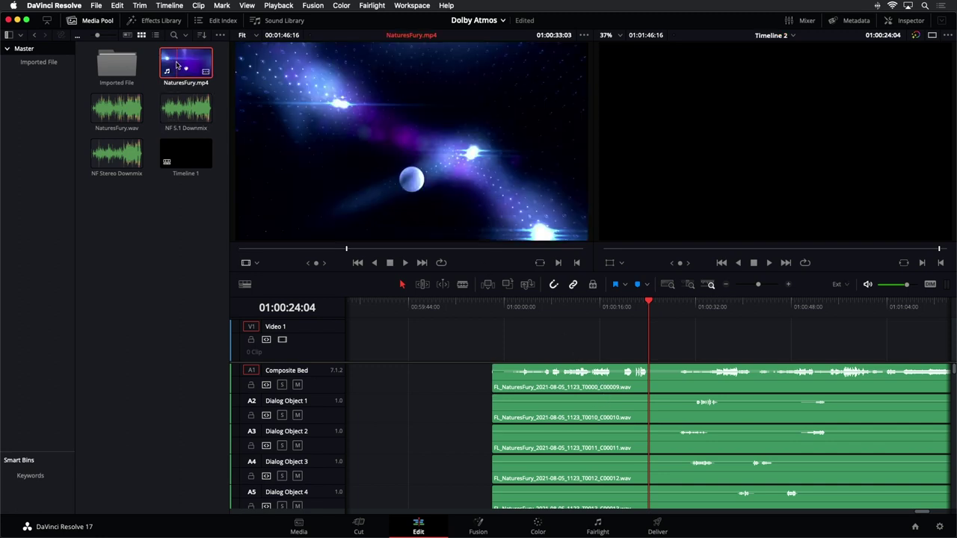
left_click(381, 249)
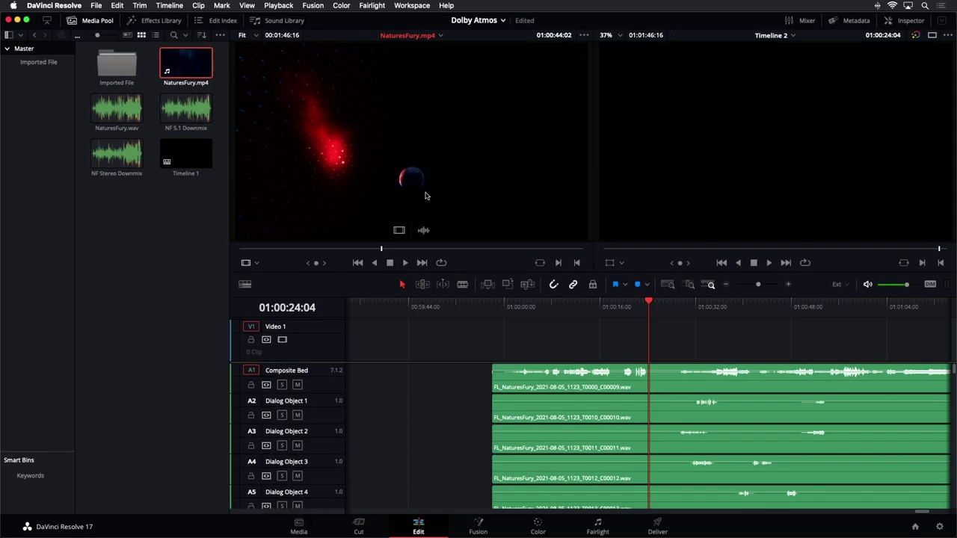
Place only the video of NaturesFury.mp4 on the Video 1 track at 01:00:00:00 and check its end against the audio.
left_click_drag(398, 229, 511, 353)
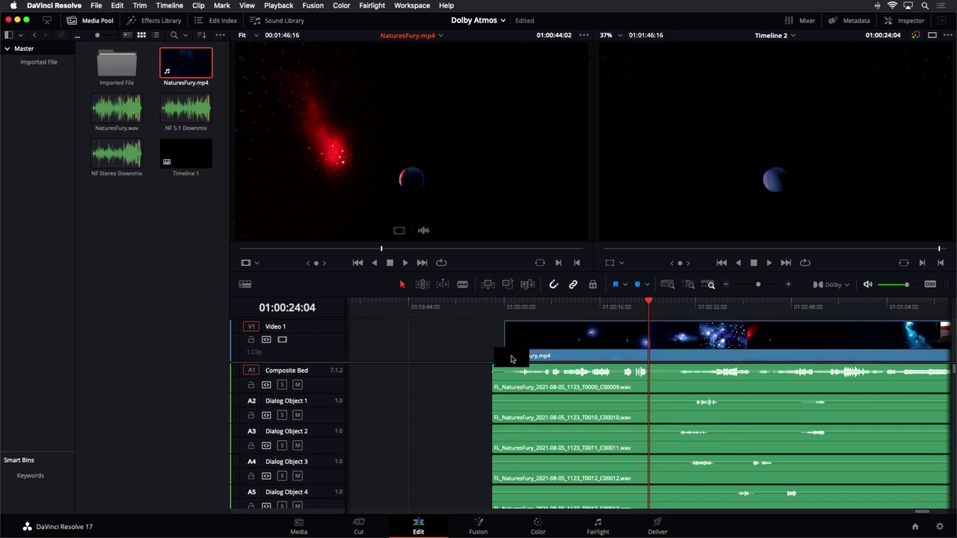
left_click(513, 357)
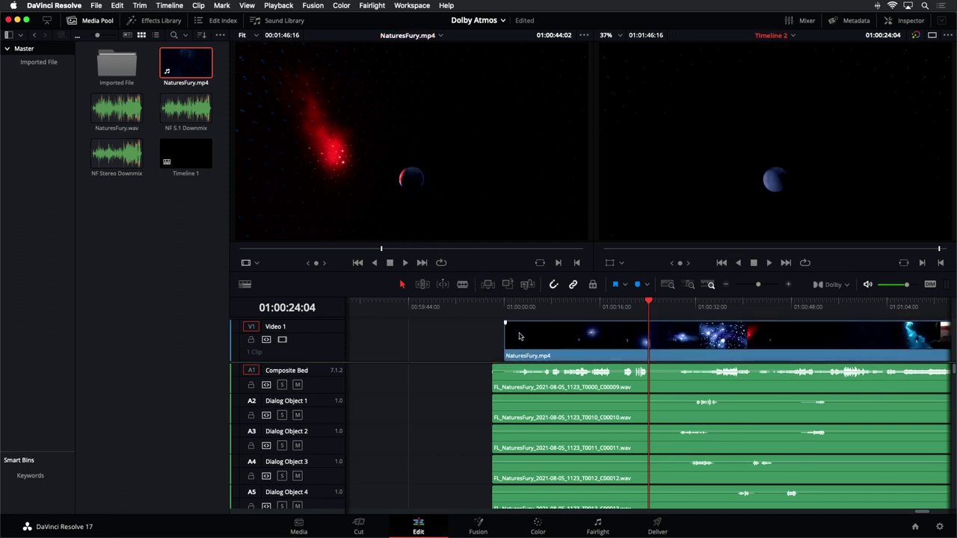
key("End")
left_click_drag(530, 331, 552, 341)
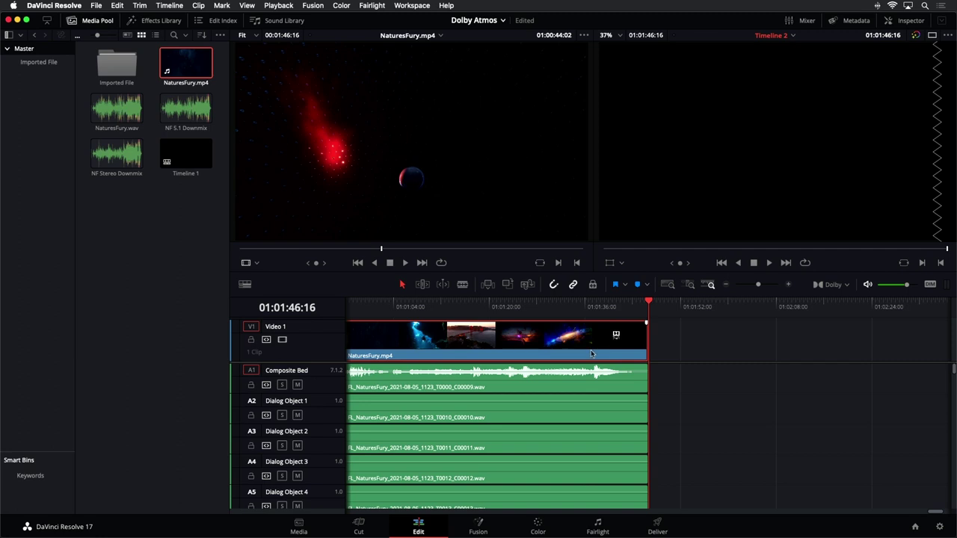
Return to the Fairlight page and play Timeline 2 from its start with the picture.
left_click(598, 528)
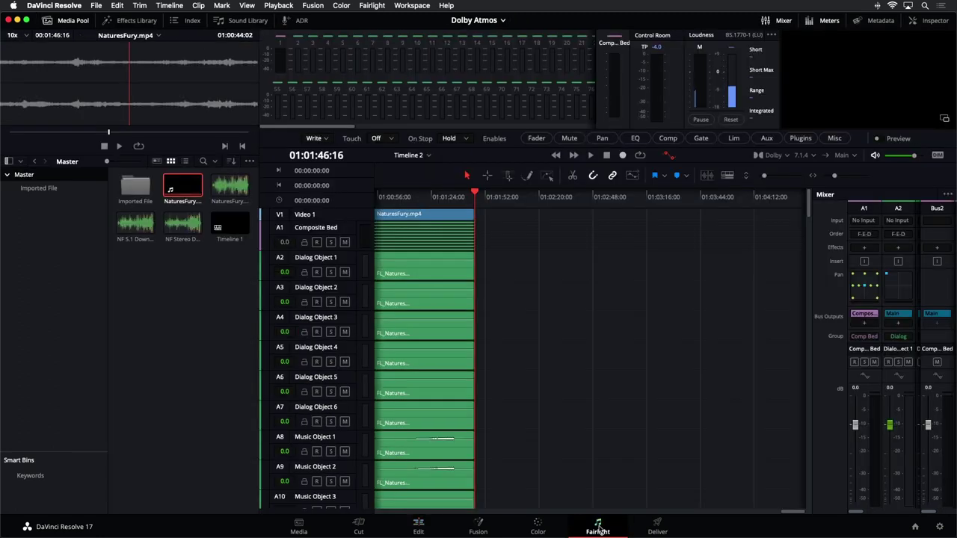
left_click(406, 197)
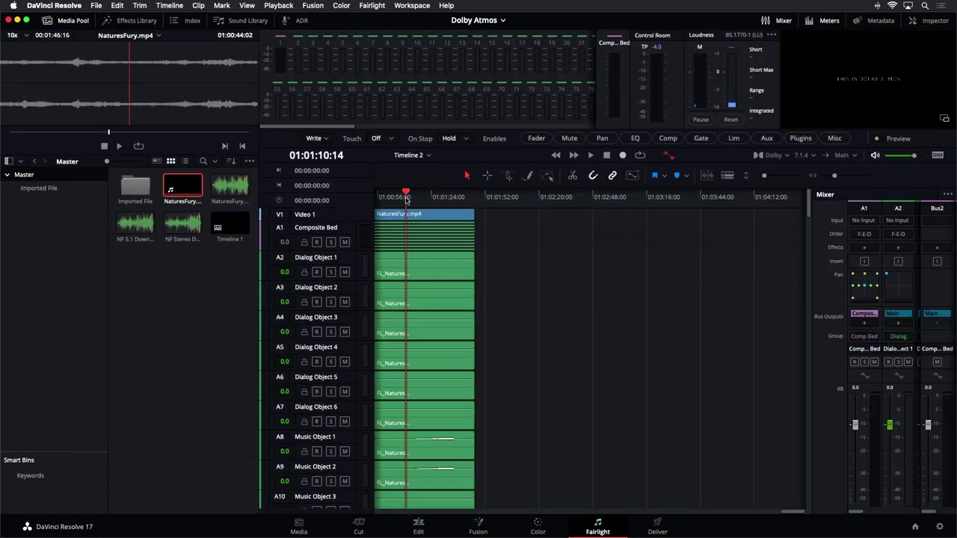
key("Home")
key("space")
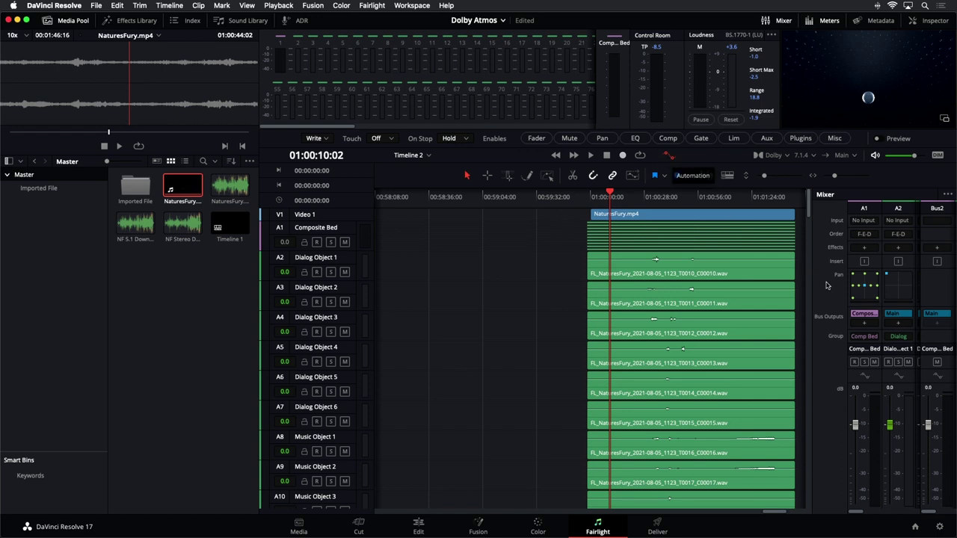
Widen the mixer, inspect the bed and object channels, and make room for the Bus2 and VCA1 to VCA4 strips.
left_click_drag(813, 290, 532, 293)
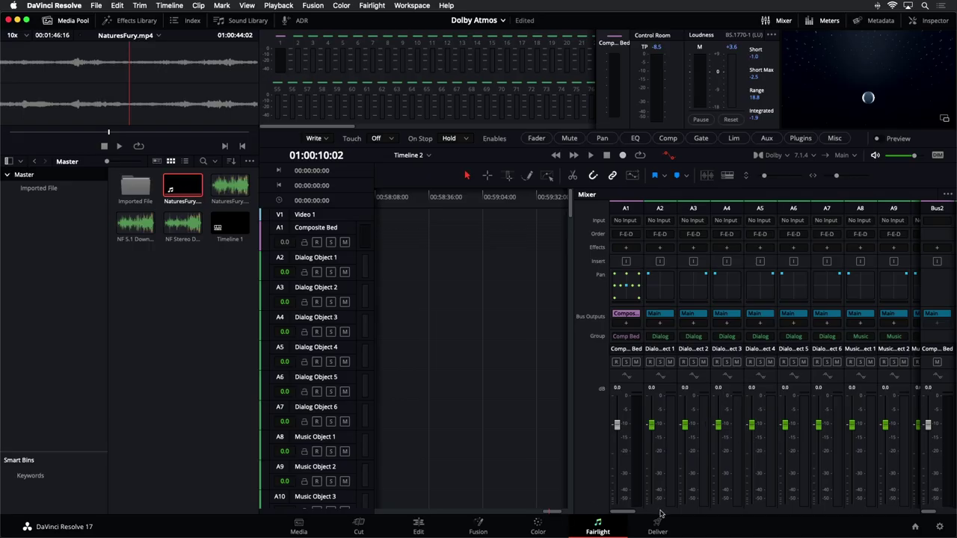
mouse_move(632, 515)
left_mouse_down()
mouse_move(766, 512)
mouse_move(624, 517)
left_mouse_up()
left_click_drag(632, 514, 698, 526)
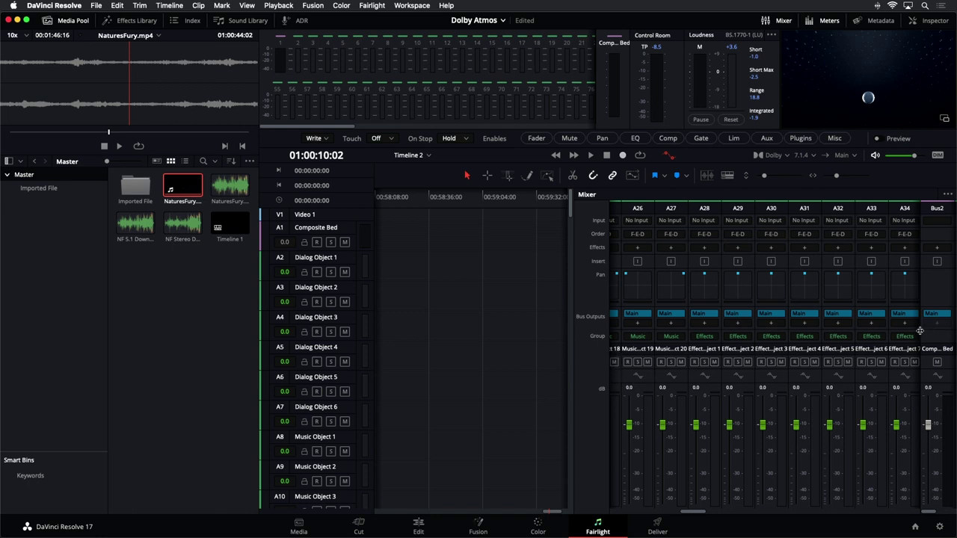
scroll(920, 331, "right", 5)
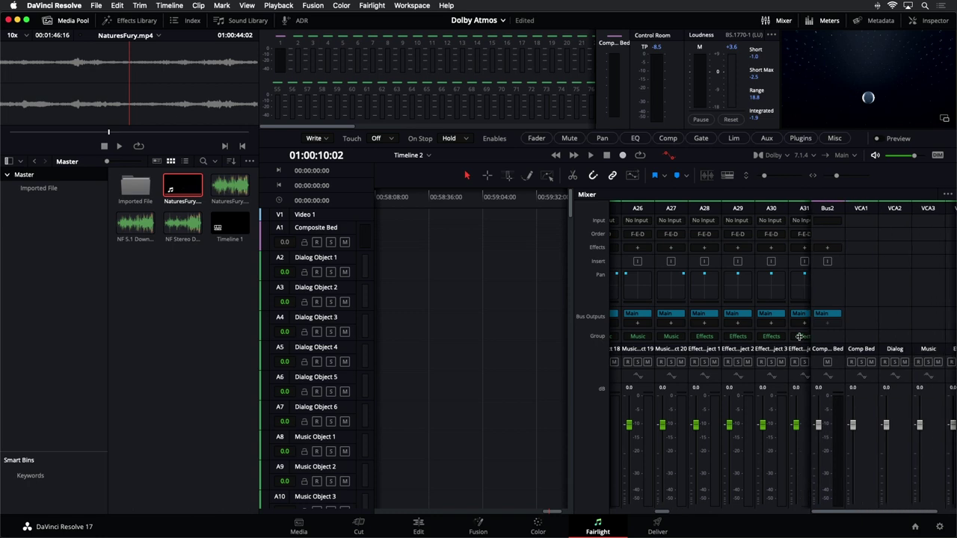
scroll(800, 337, "right", 1)
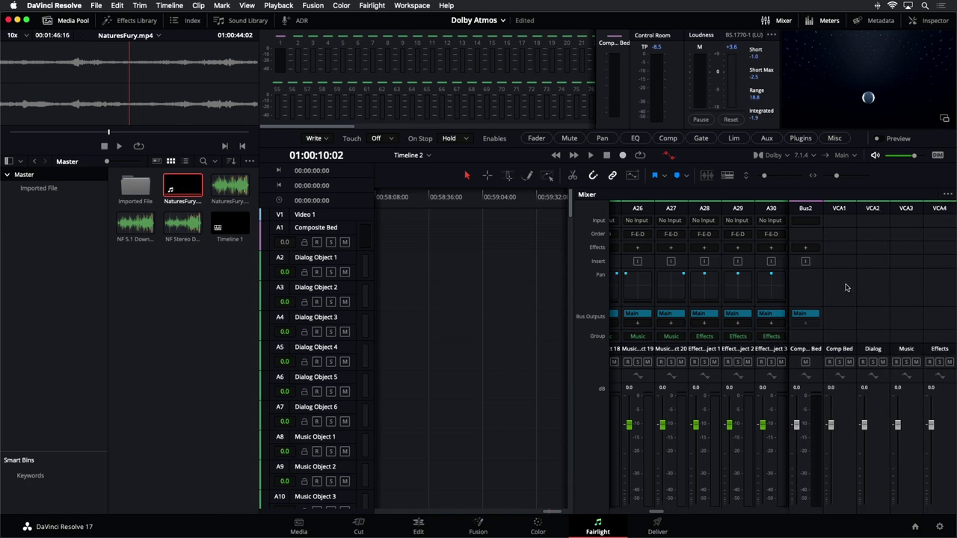
Select the Bus2 strip, play briefly, and enlarge the Composite Bed track so its individual 7.1.2 channels show.
left_click(800, 303)
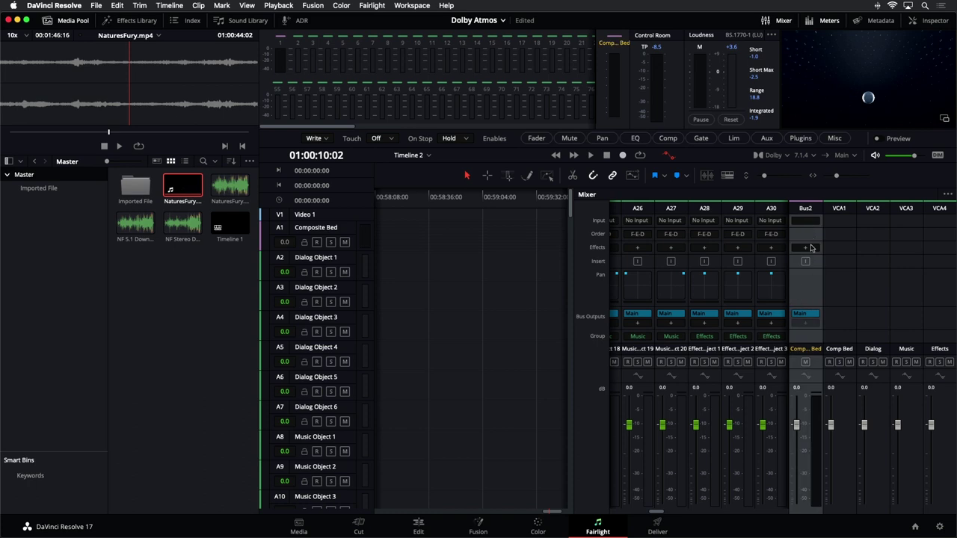
key("space")
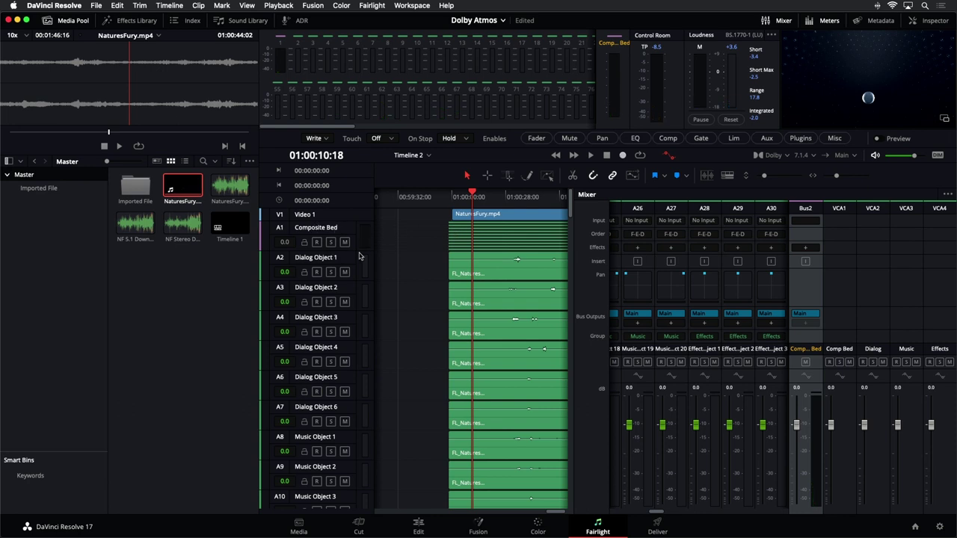
left_click(361, 248)
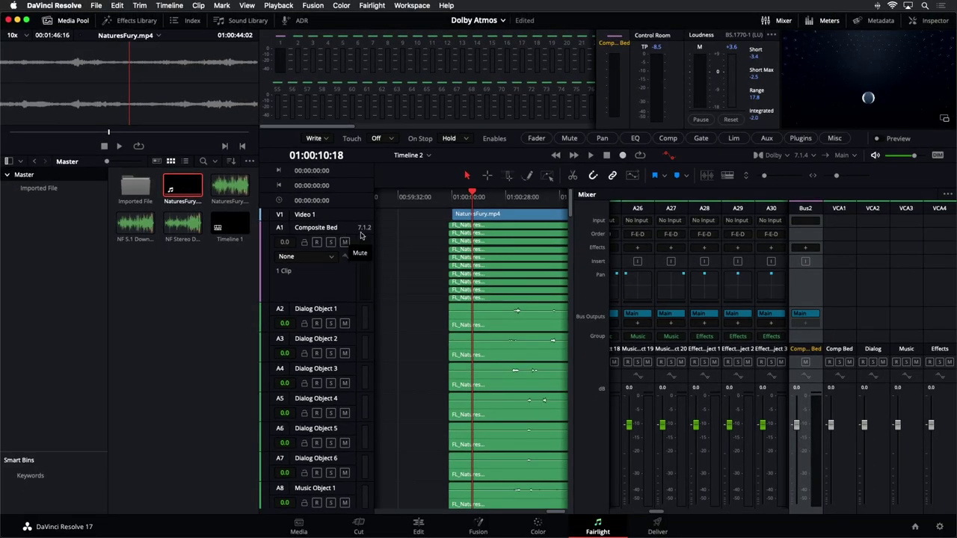
Inspect the Comp Bed, Dialog, Music and Effects VCA strips and the object channels grouped under them.
left_click(845, 401)
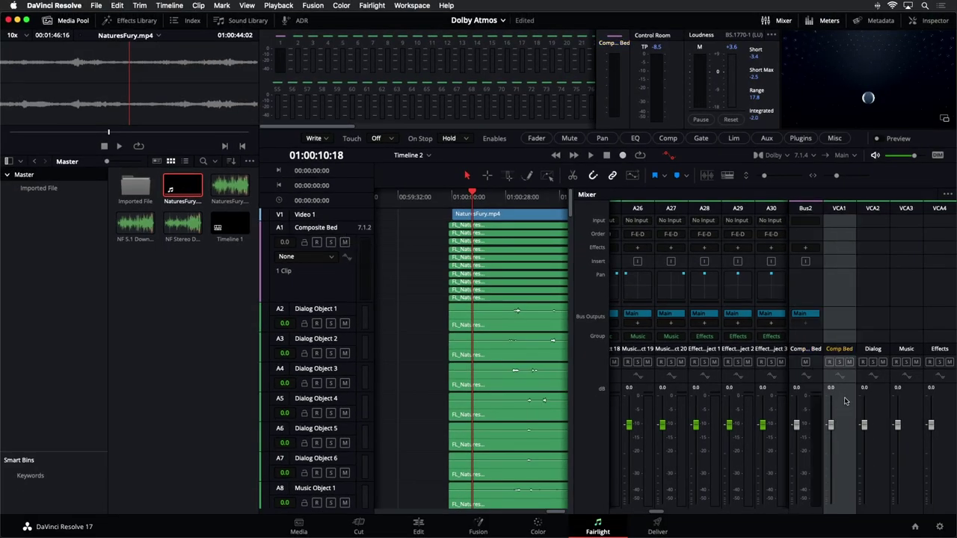
left_click(887, 402)
left_click(914, 401)
left_click(940, 399)
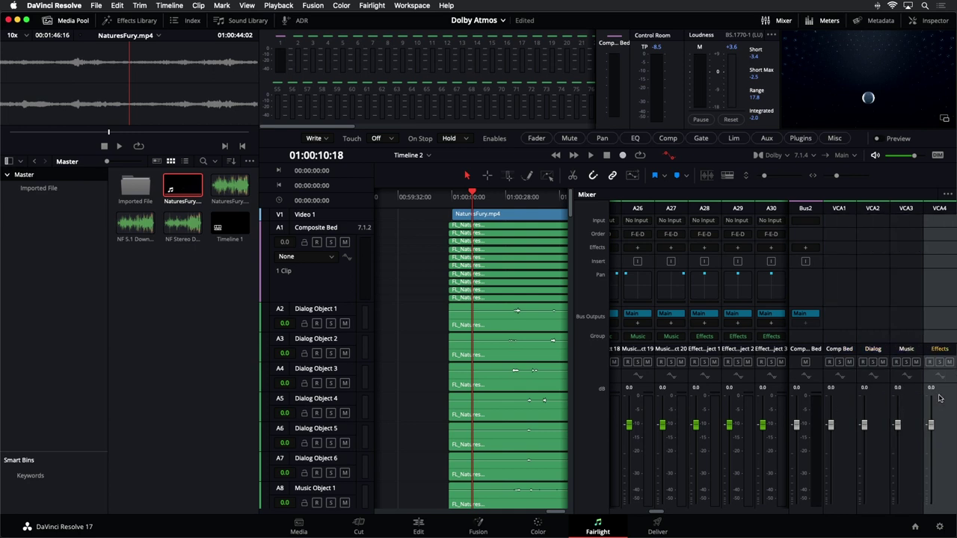
left_click(847, 408)
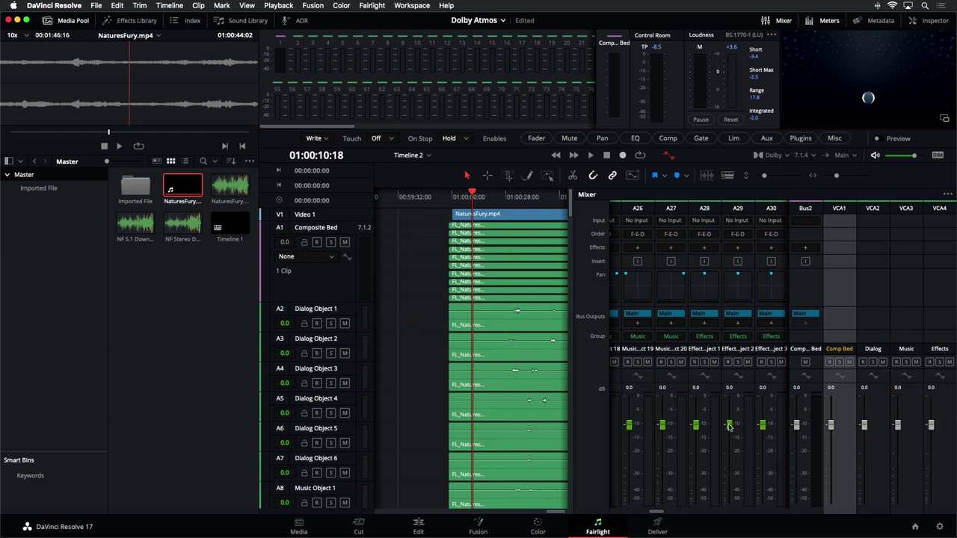
mouse_move(662, 426)
left_mouse_down()
mouse_move(661, 453)
mouse_move(662, 426)
left_mouse_up()
left_click(697, 425)
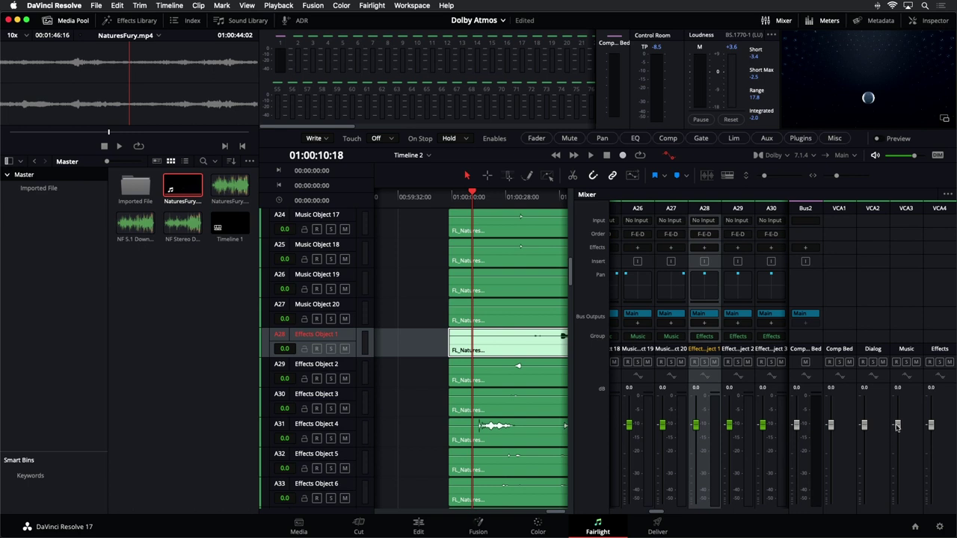
Try the Music VCA fader at -4.2 dB, settle it at -0.4 dB, and set the Effects VCA to +0.2 dB.
mouse_move(898, 427)
left_mouse_down()
mouse_move(897, 467)
mouse_move(898, 418)
mouse_move(898, 437)
left_mouse_up()
scroll(657, 513, "left", 5)
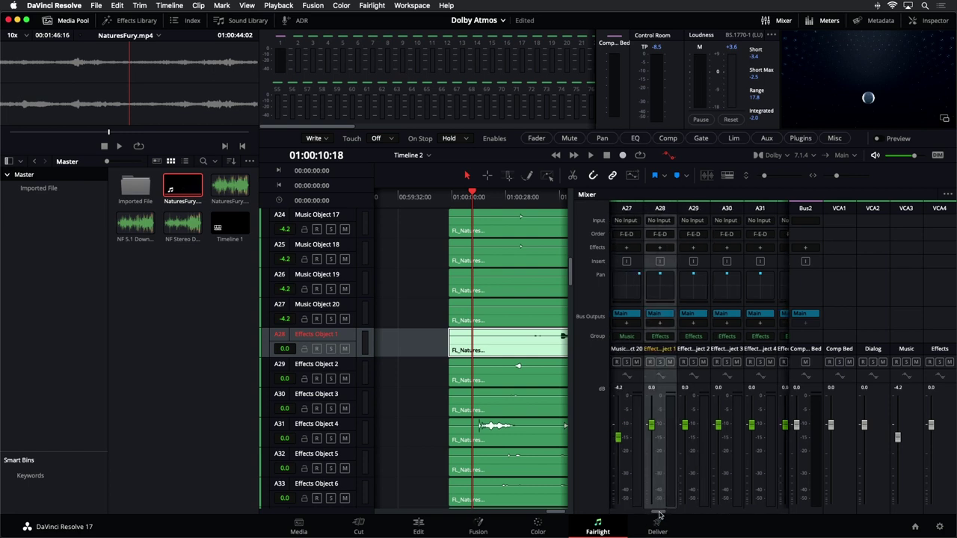
mouse_move(898, 439)
left_mouse_down()
mouse_move(899, 423)
mouse_move(901, 471)
mouse_move(902, 428)
left_mouse_up()
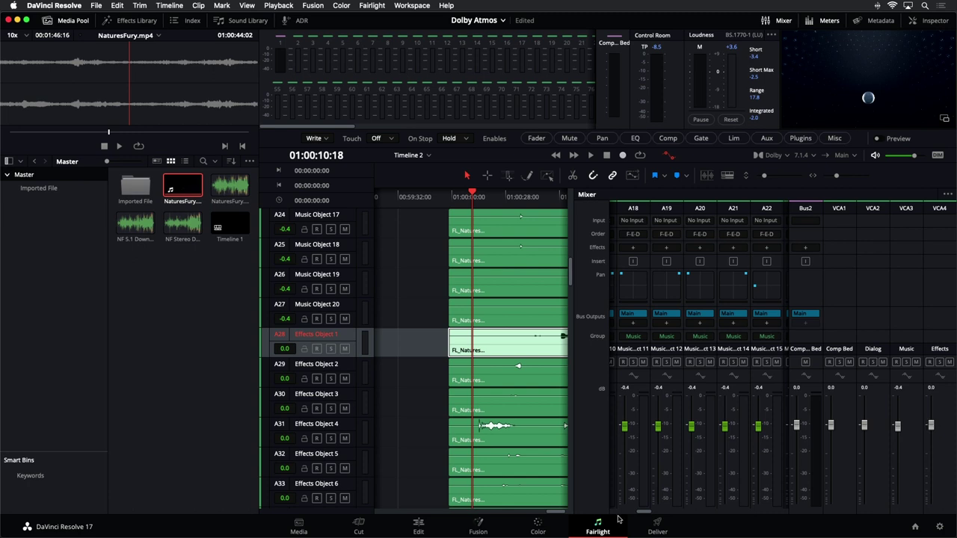
left_click_drag(648, 514, 658, 514)
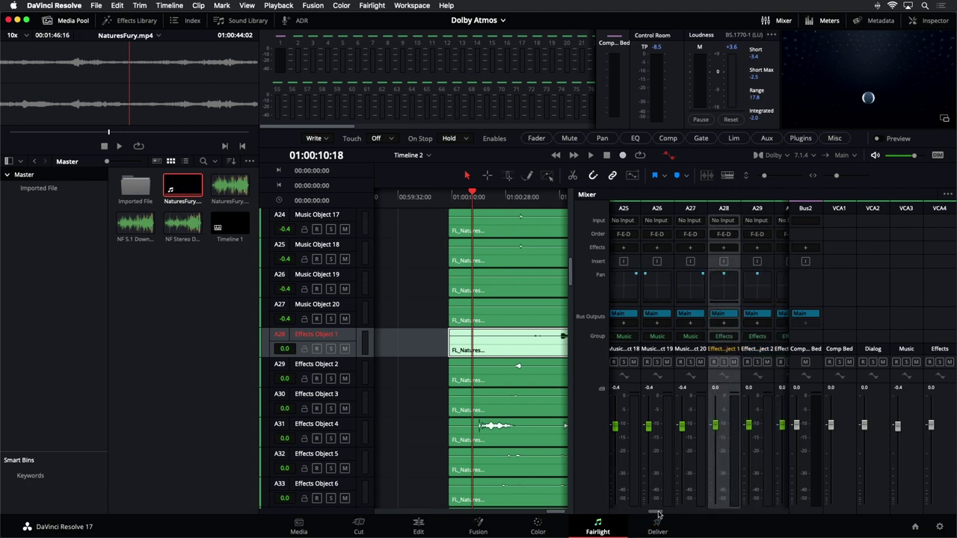
mouse_move(930, 426)
left_mouse_down()
mouse_move(933, 445)
mouse_move(934, 424)
left_mouse_up()
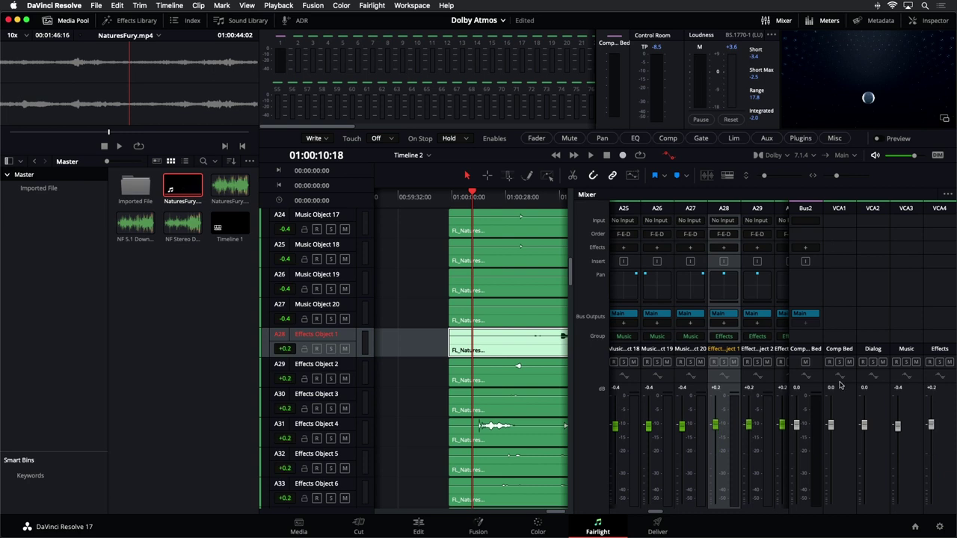
Give the mixer's object channels more room, hide the Media Pool, and bring the Effects Object pan controls into view.
left_click(792, 382)
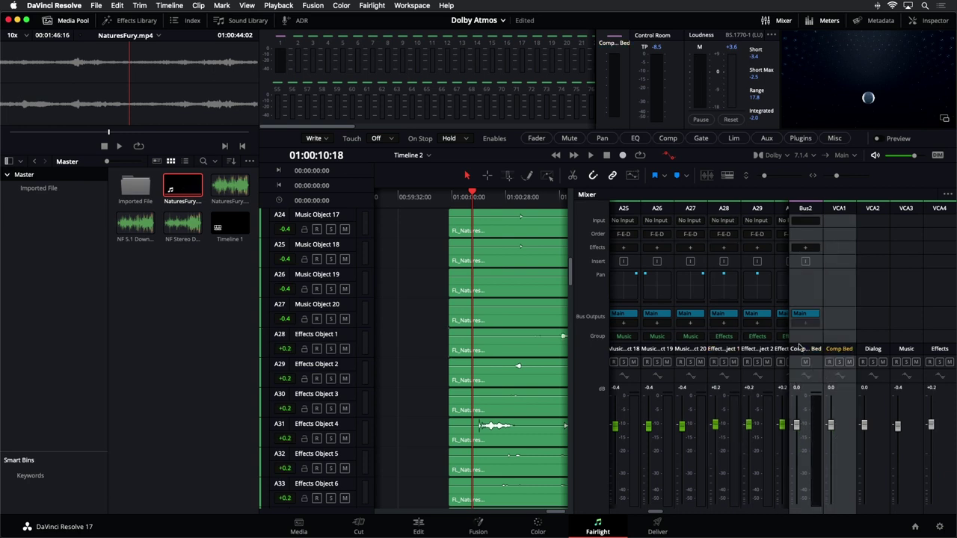
left_click_drag(789, 340, 886, 326)
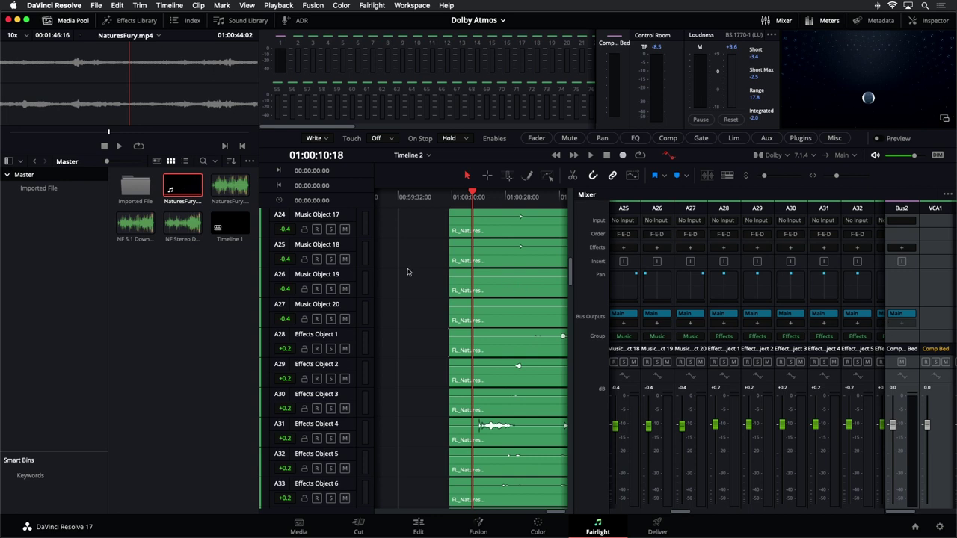
scroll(396, 262, "up", 10)
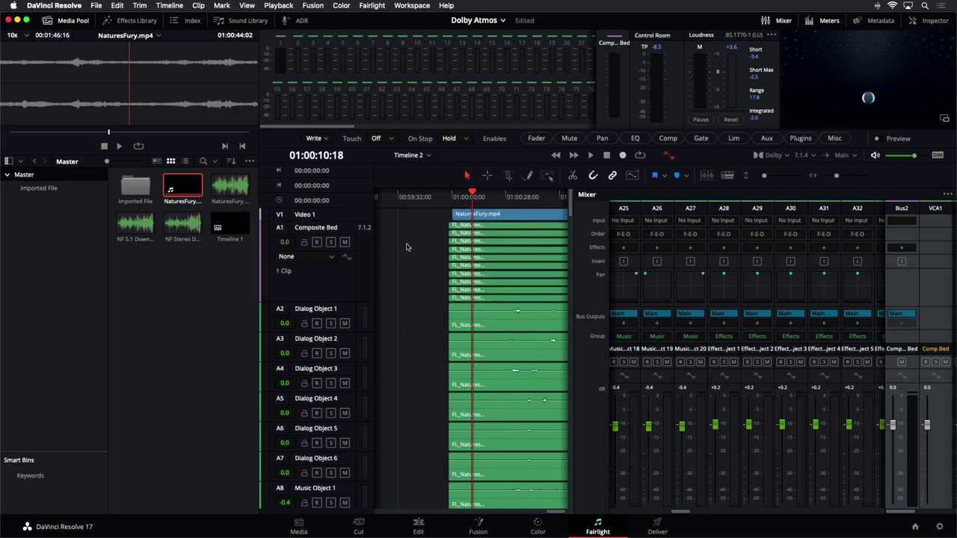
left_click(48, 21)
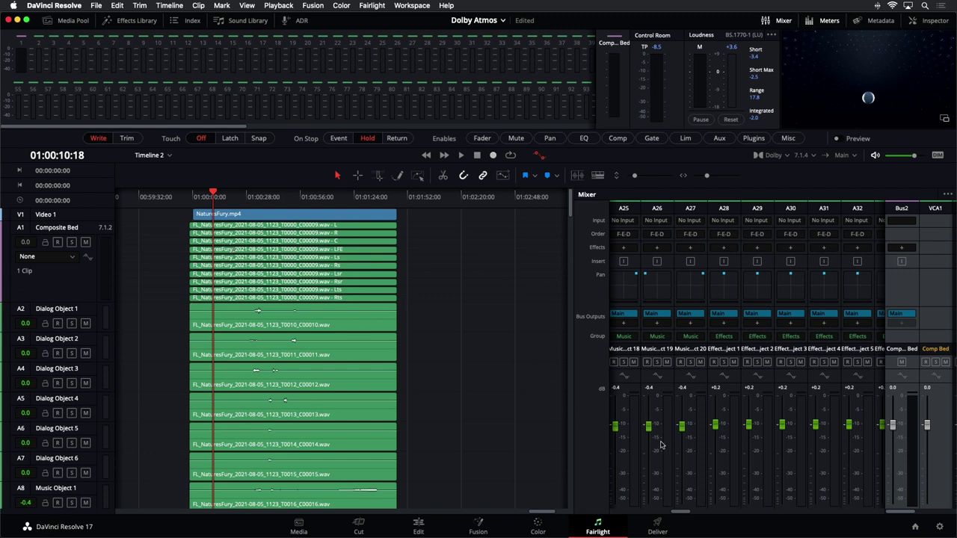
left_click_drag(686, 516, 693, 517)
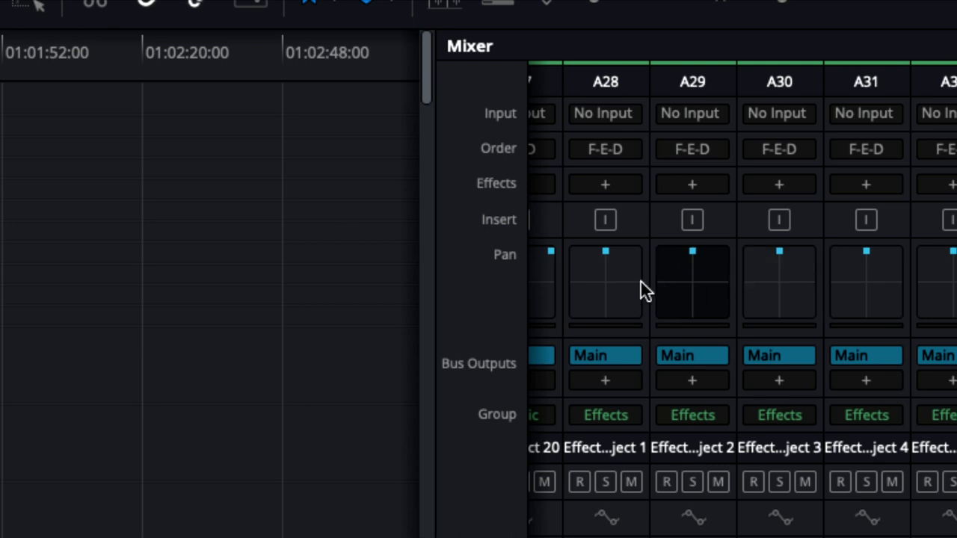
Open the audio pan window for Effects Object 1, move it clear of the track list, and close it after viewing.
double_click(614, 275)
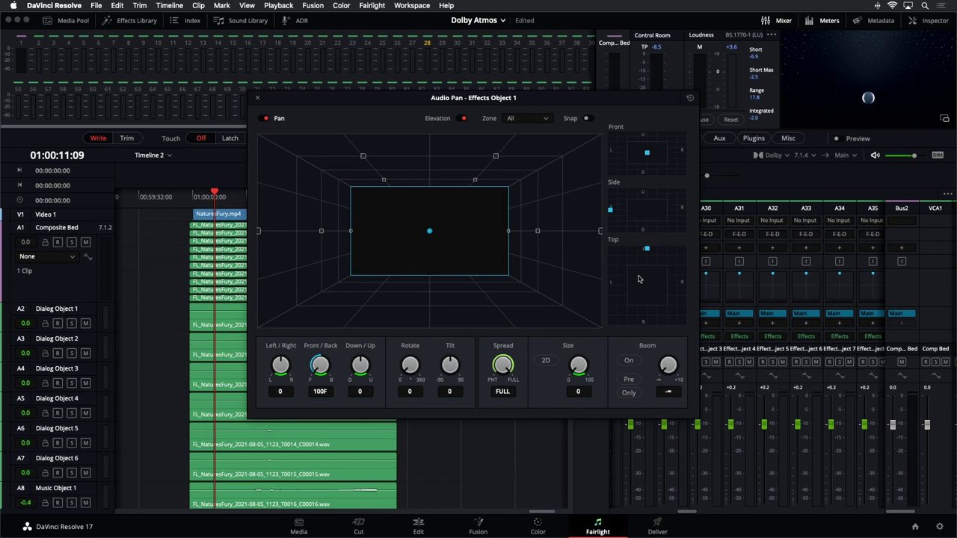
left_click_drag(407, 98, 548, 112)
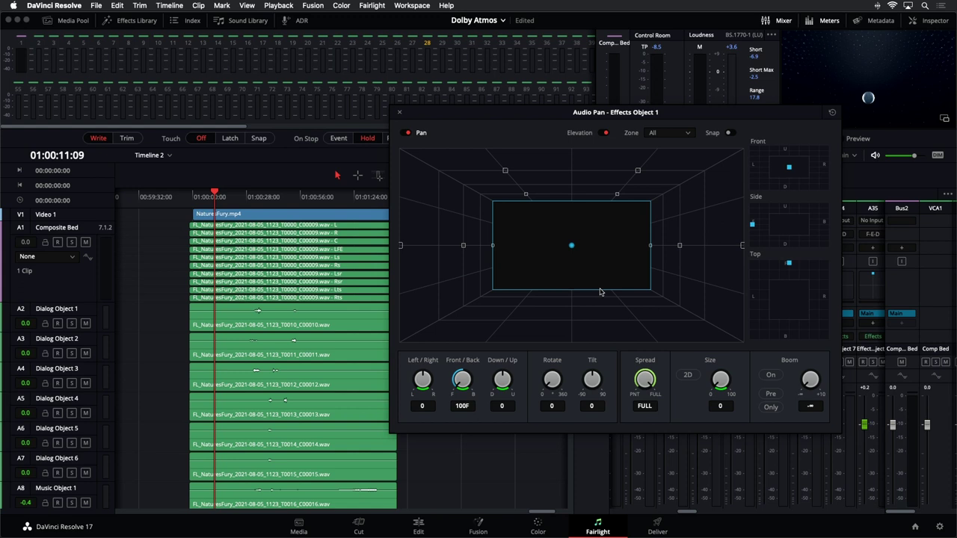
left_click(399, 112)
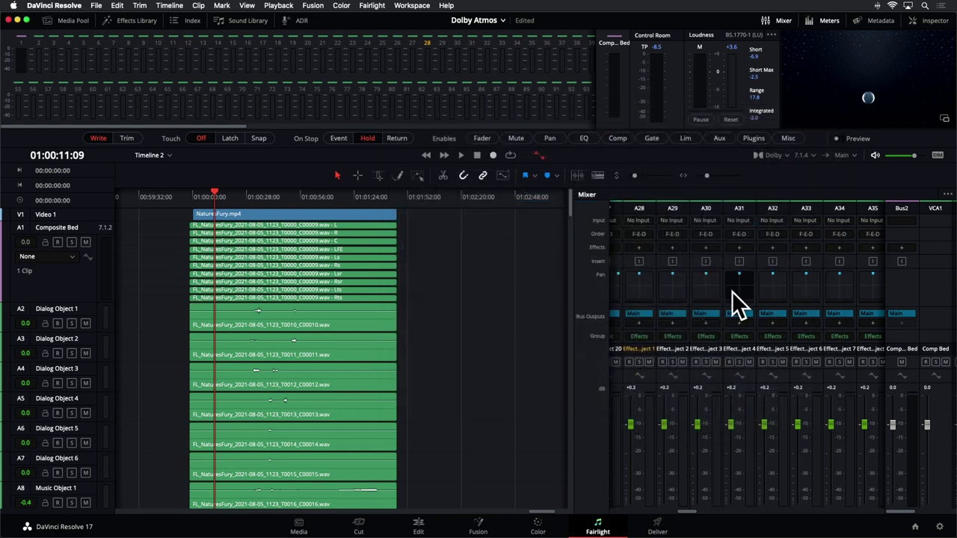
Play the timeline, watch the pan movement of Effects Object 2 in its audio pan window, and stop playback.
key("space")
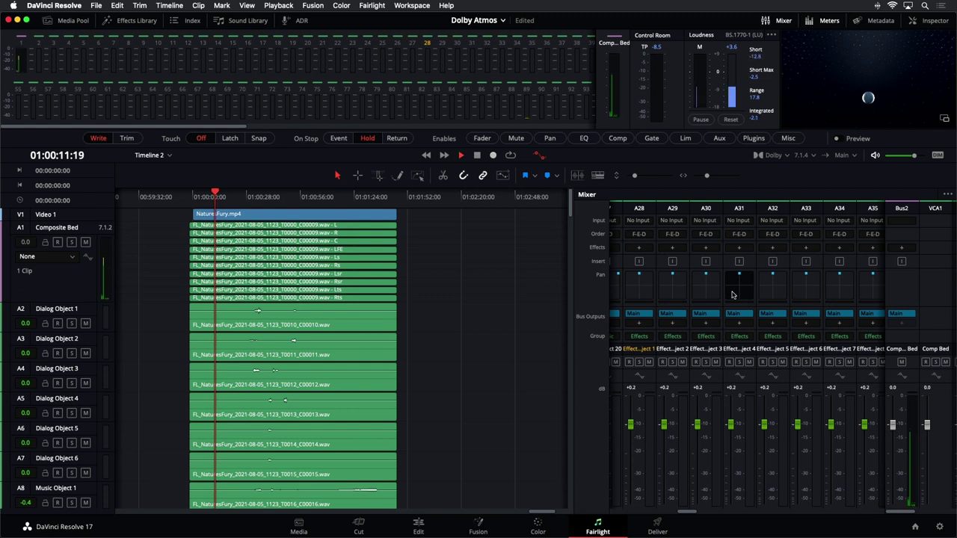
double_click(672, 287)
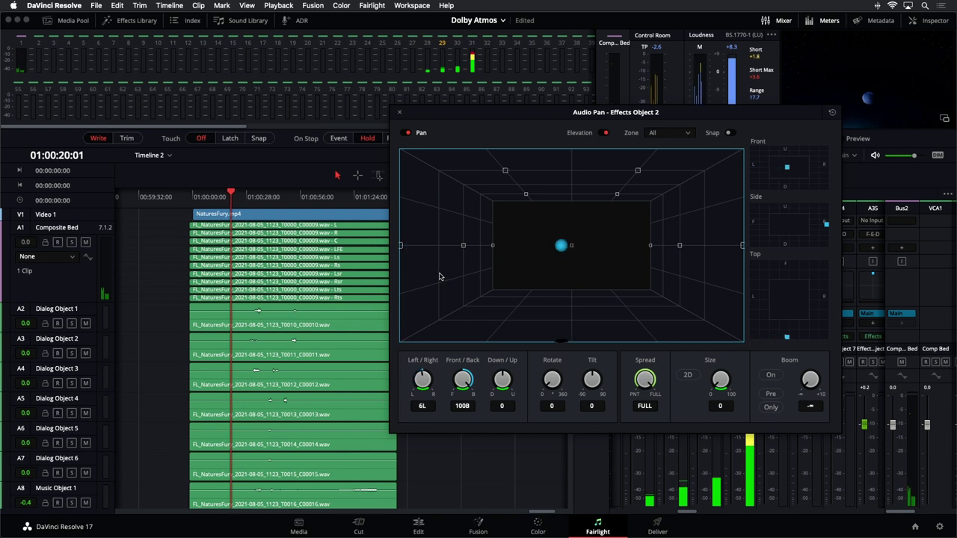
key("space")
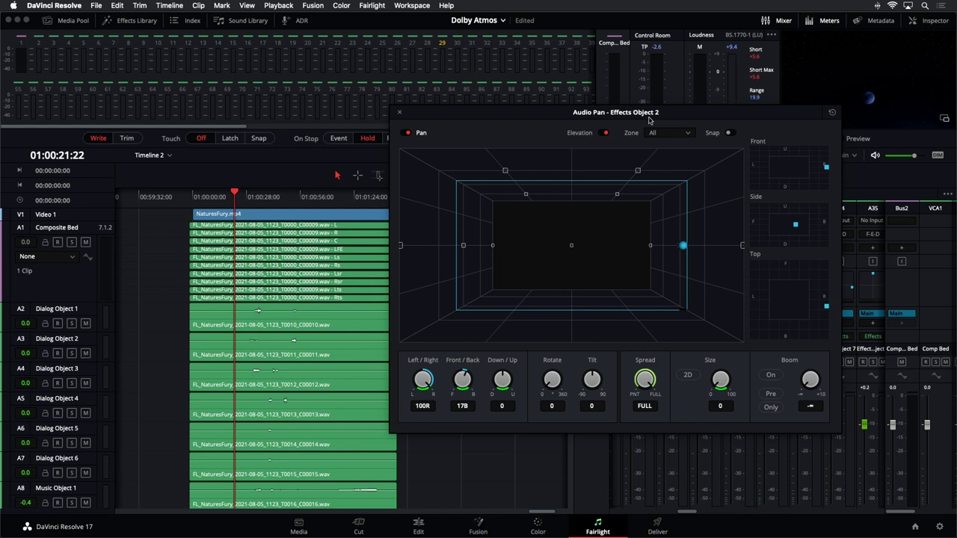
Select the Effects Object 2 track and step the pan view down track by track to Effects Object 7.
scroll(78, 377, "down", 3)
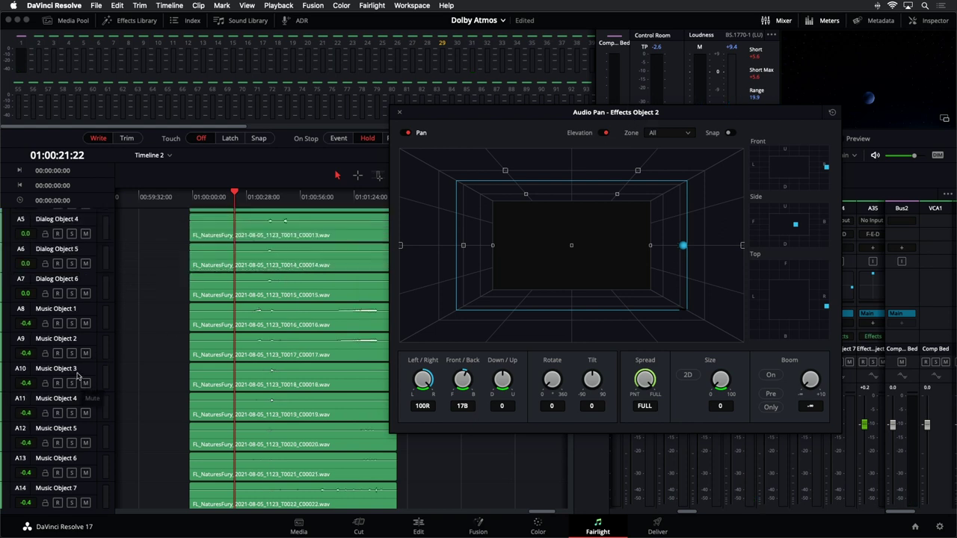
scroll(78, 377, "down", 15)
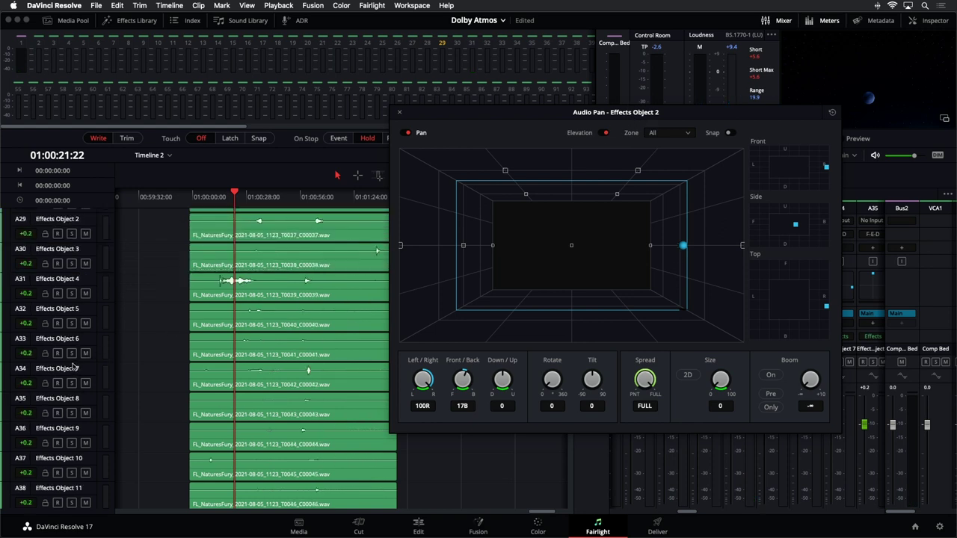
scroll(75, 367, "up", 4)
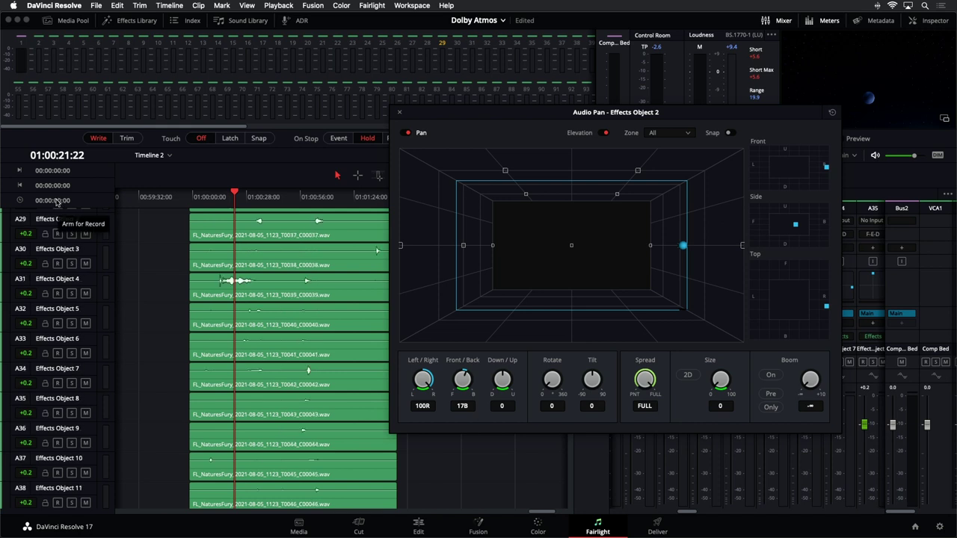
left_click(88, 220)
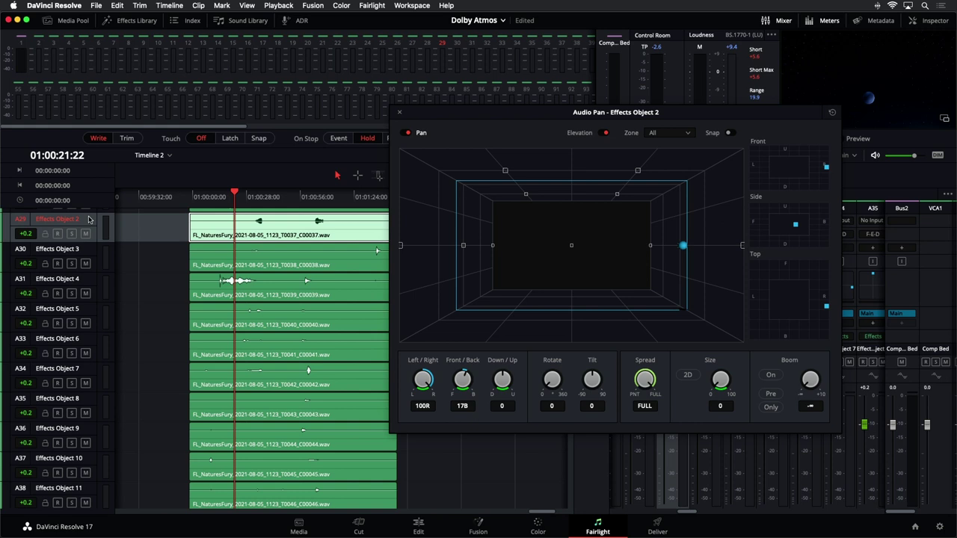
key("Down")
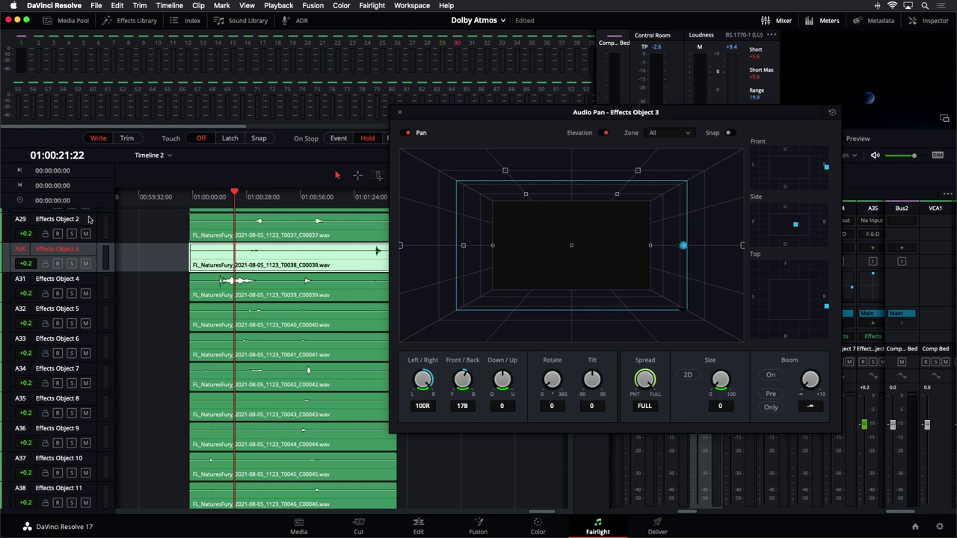
key("Down")
key("Down")
key("Down")
key("Down")
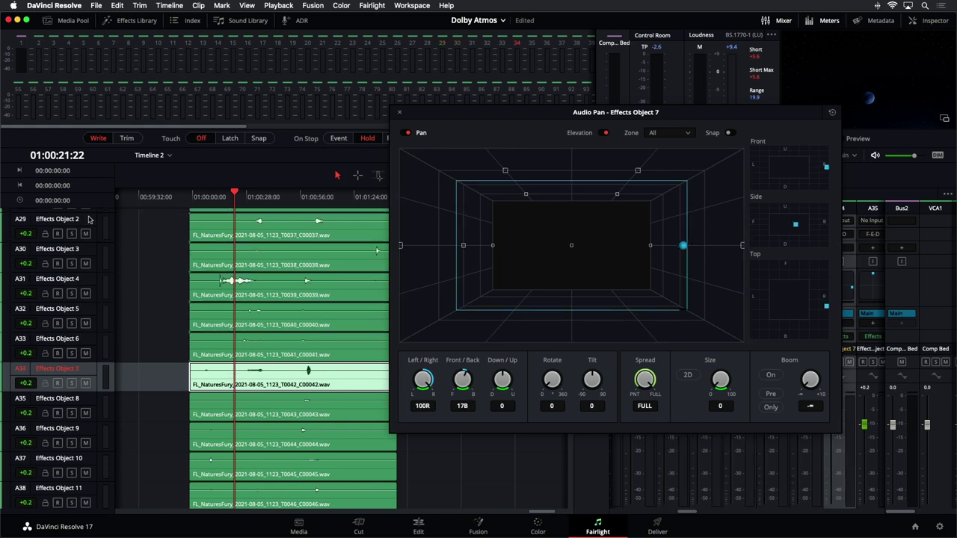
Step the pan view up and down the effects tracks as far as Effects Object 9, ending on Effects Object 4.
key("Up")
key("Up")
key("Up")
key("Down")
key("Down")
key("Down")
key("Down")
key("Down")
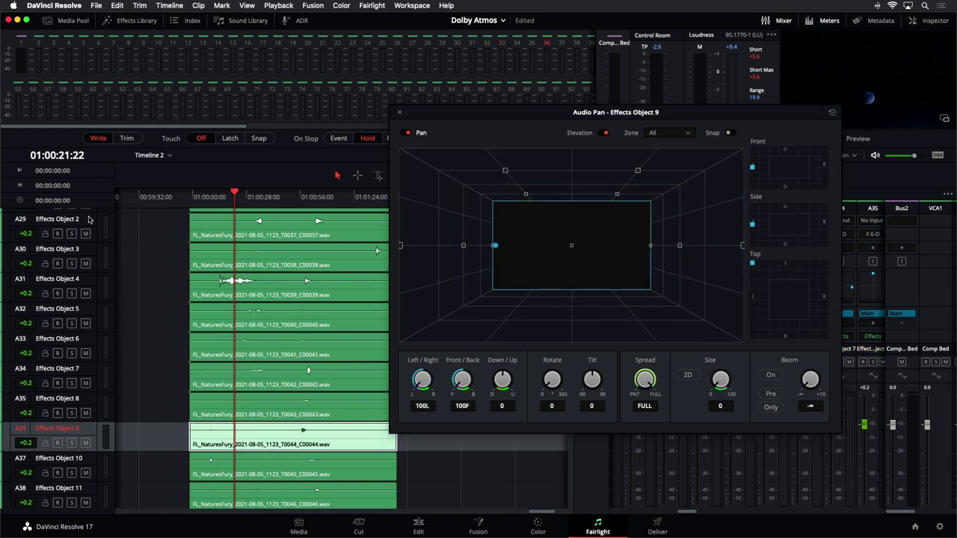
key("Up")
key("Up")
key("Up")
key("Up")
key("Up")
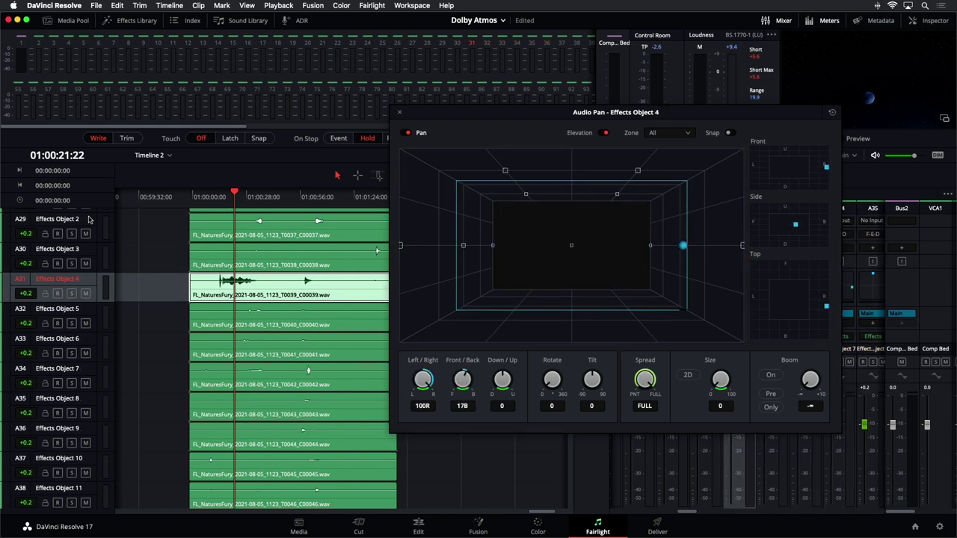
Watch the panning of Effects Object 5 and Effects Object 4 during playback, and close the audio pan window.
key("Down")
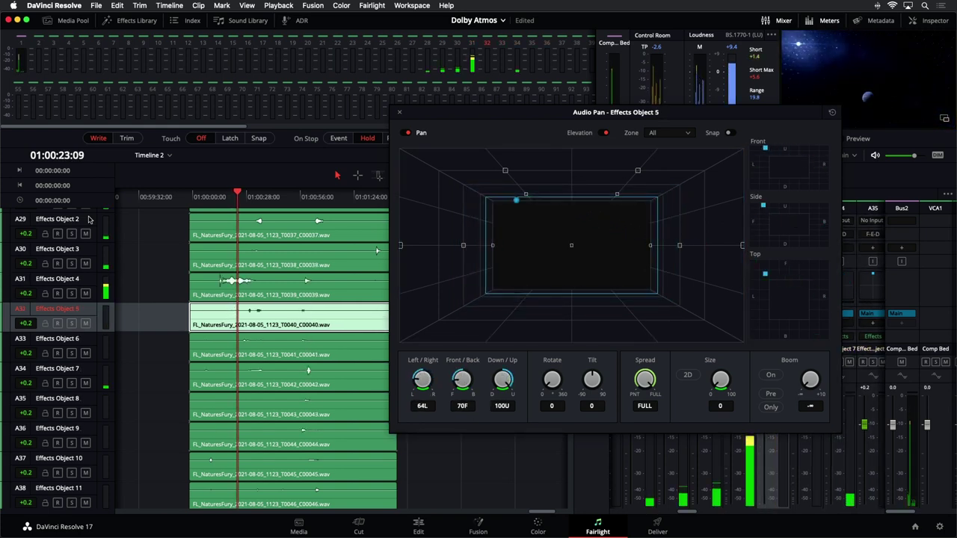
key("Up")
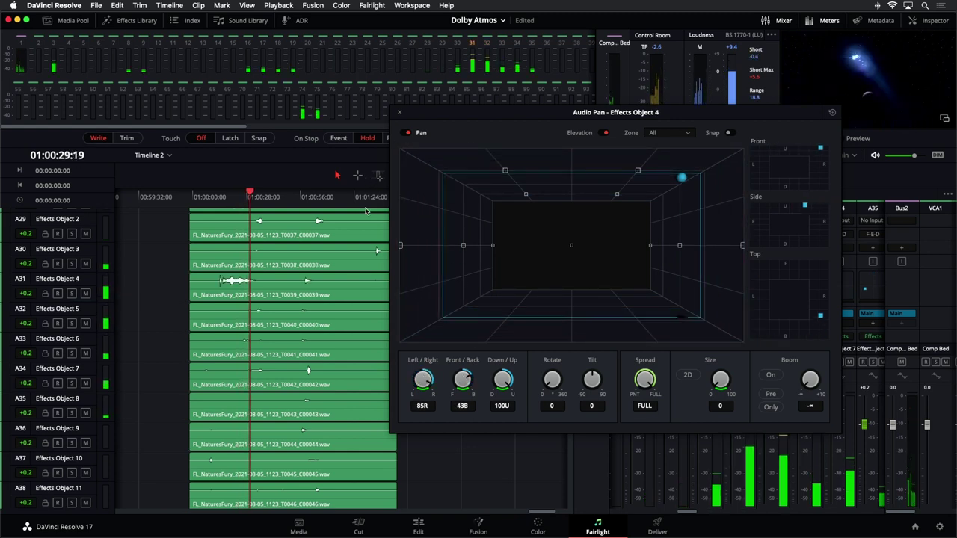
left_click(399, 112)
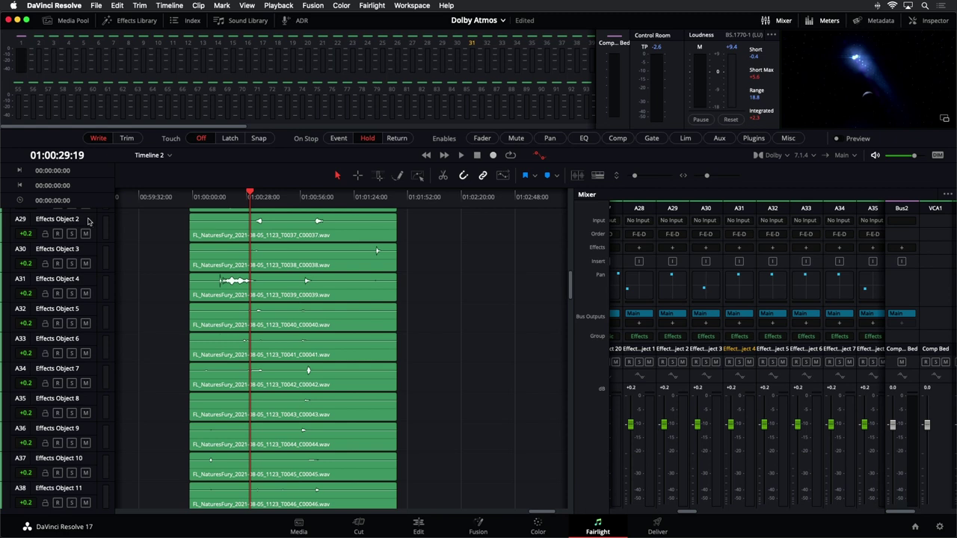
Select the tracks Effects Object 1 through Effects Object 6 and increase the timeline's track height.
scroll(89, 222, "up", 2)
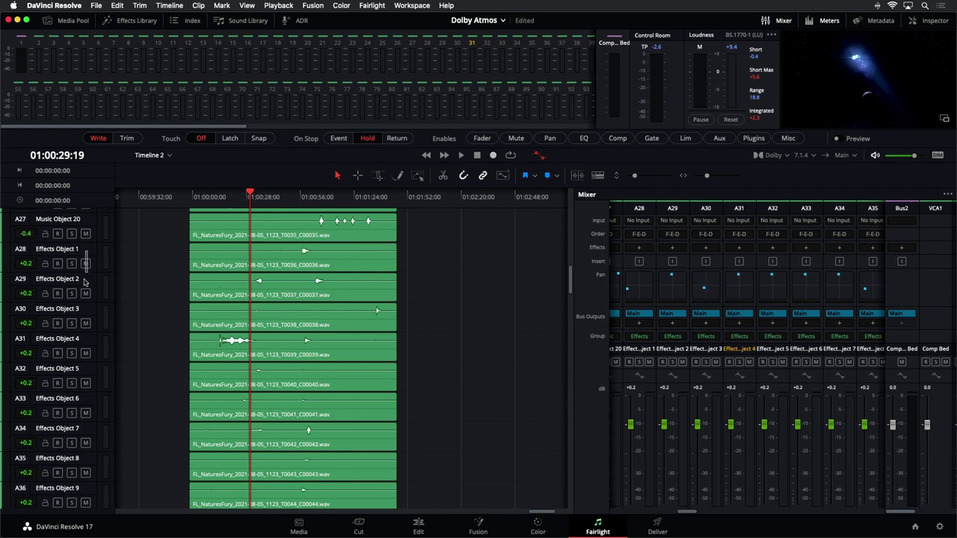
left_click_drag(85, 281, 84, 405)
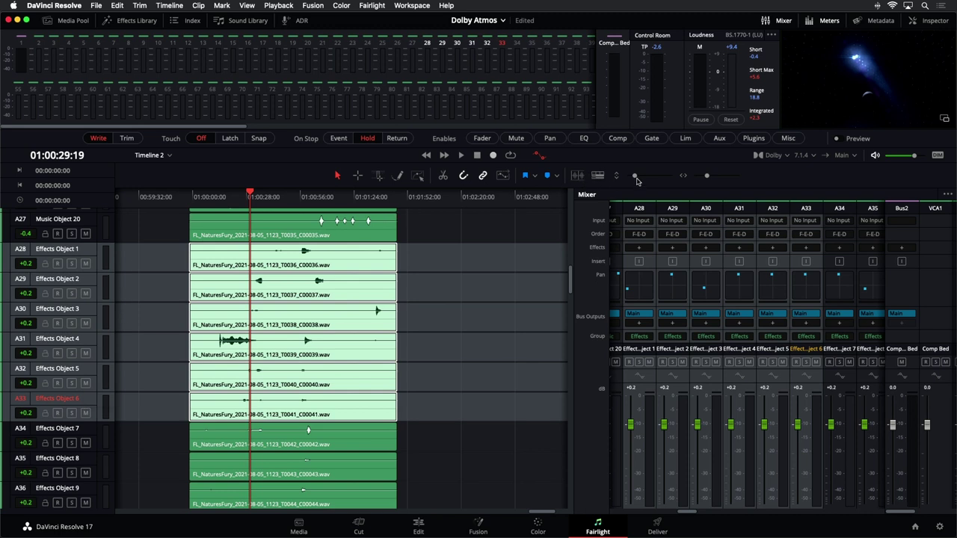
left_click_drag(635, 176, 638, 179)
scroll(474, 297, "up", 10)
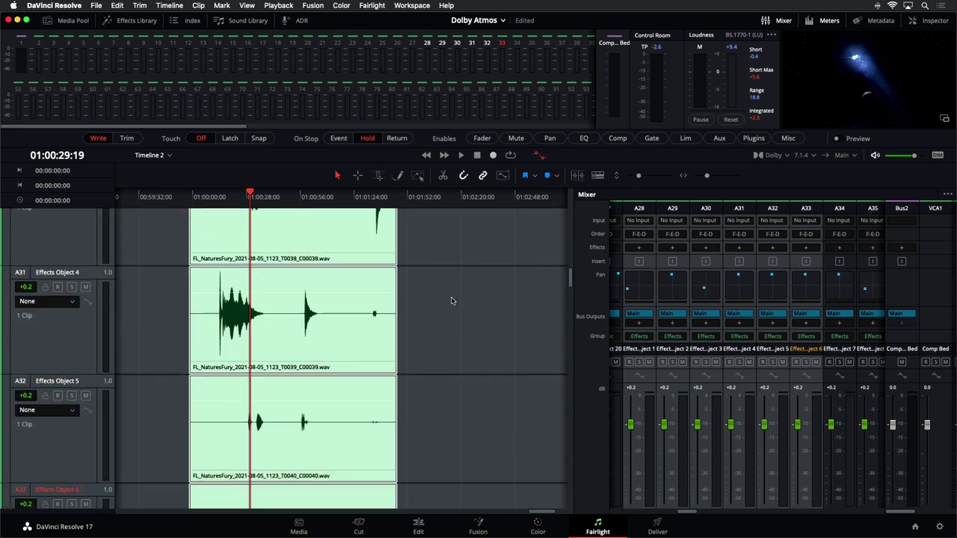
Display the L/R Pan automation curve on the Effects Object 1 track.
scroll(452, 298, "down", 2)
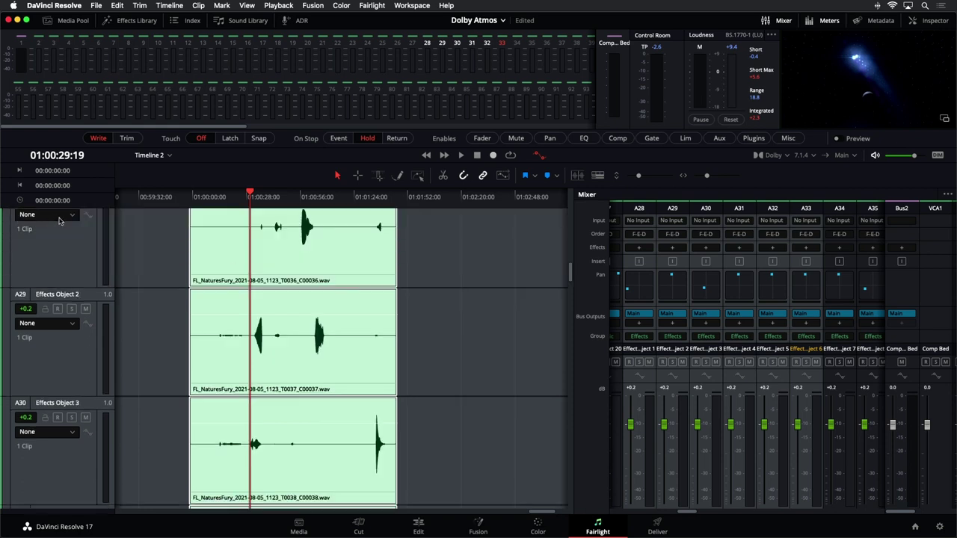
scroll(60, 222, "up", 1)
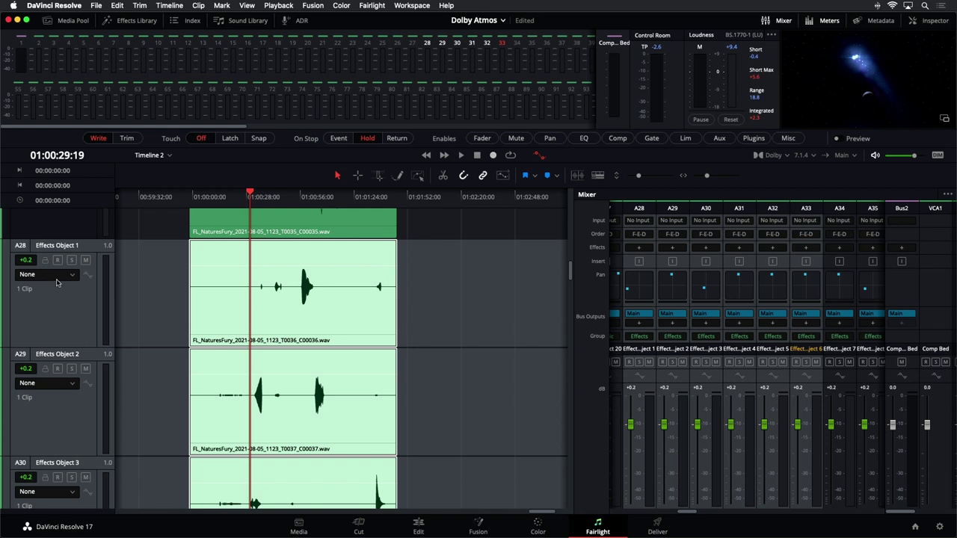
left_click(56, 276)
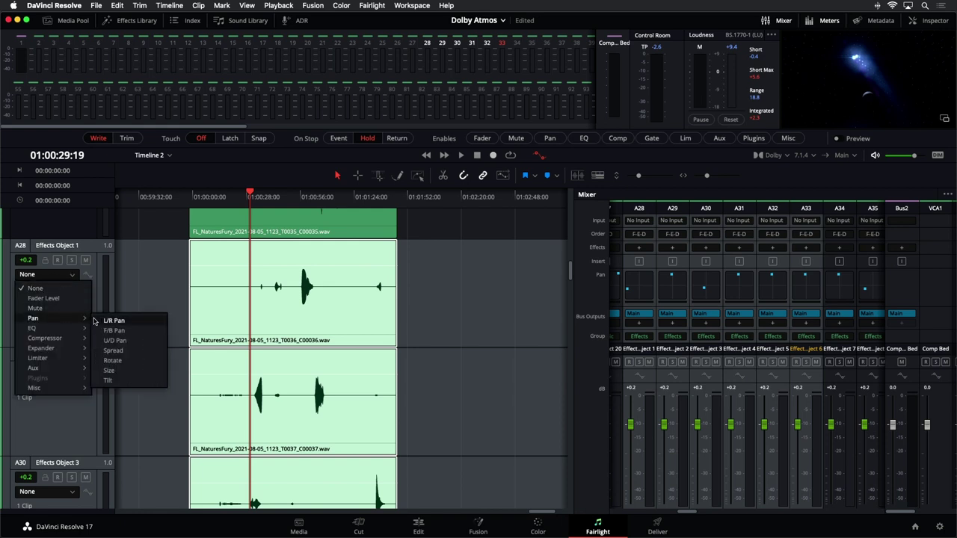
left_click(112, 320)
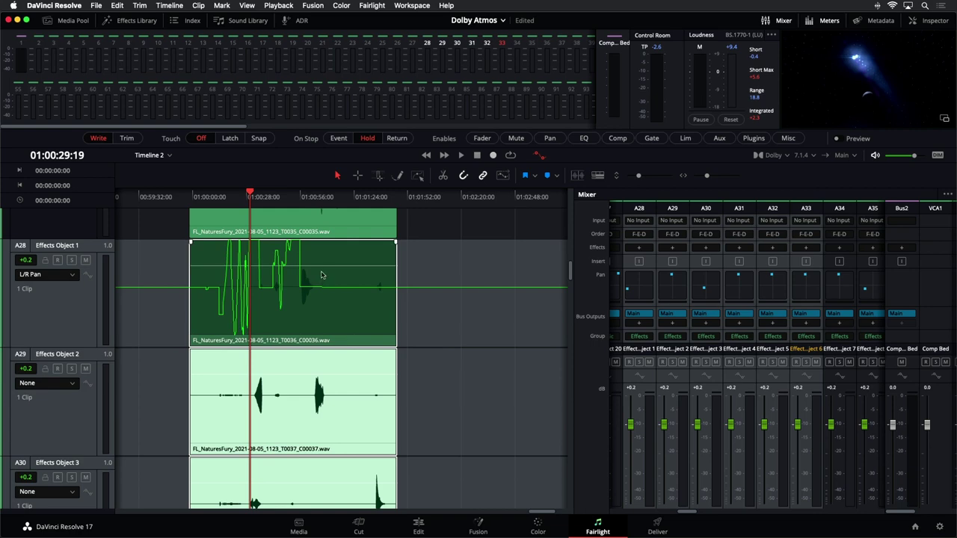
View the F/B Pan and U/D Pan automation curves of Effects Object 1, and return the track to L/R Pan.
left_click(62, 277)
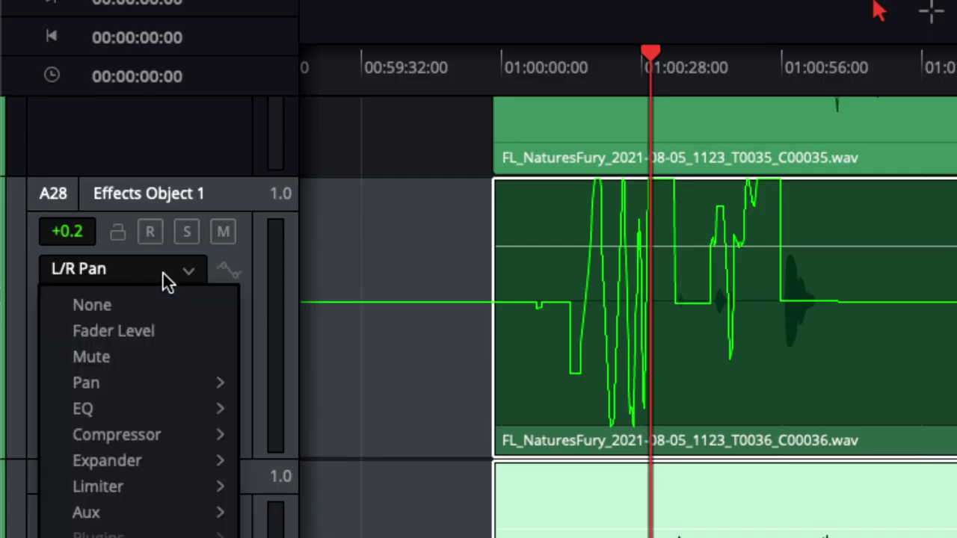
mouse_move(160, 380)
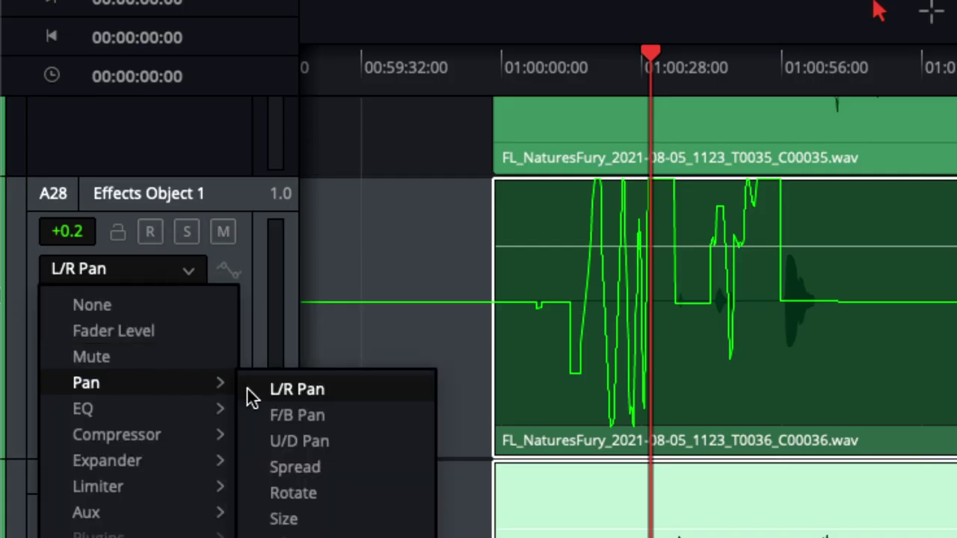
left_click(296, 416)
left_click(187, 272)
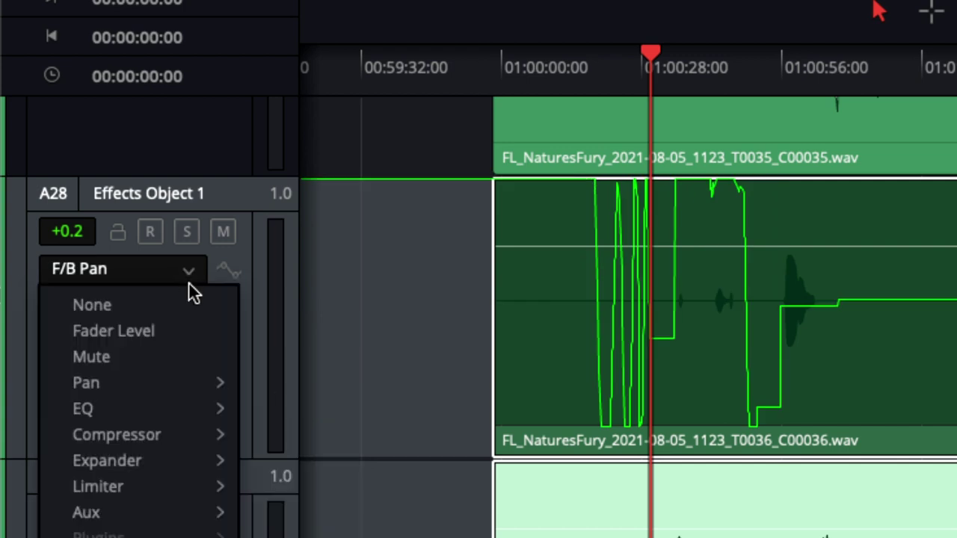
mouse_move(222, 383)
left_click(277, 441)
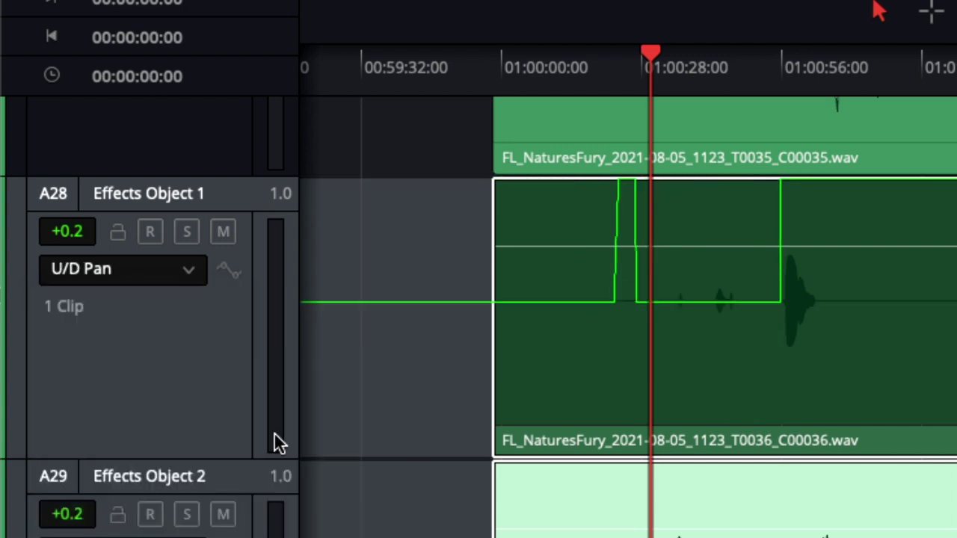
left_click(183, 272)
mouse_move(207, 384)
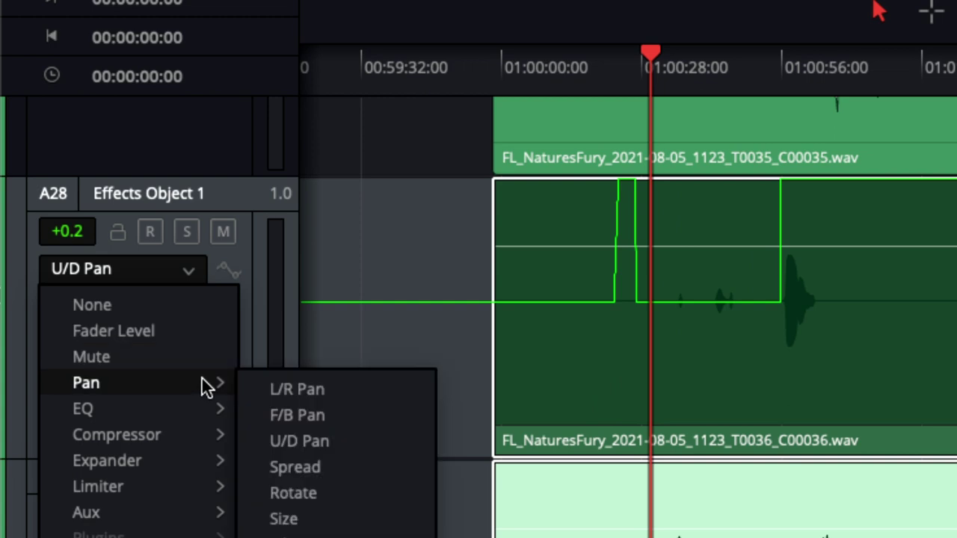
left_click(265, 391)
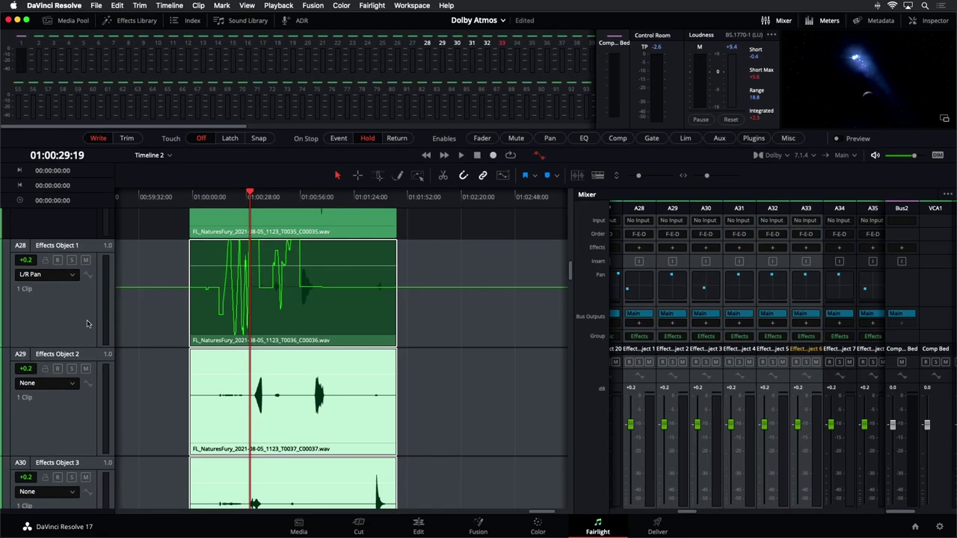
Display the L/R Pan automation curve on the Effects Object 2 track.
left_click(71, 383)
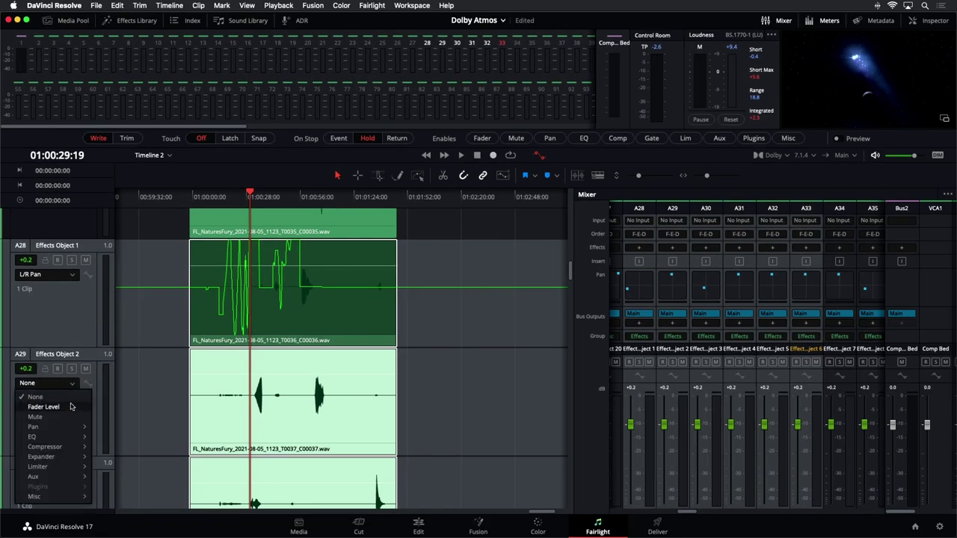
mouse_move(67, 427)
left_click(108, 430)
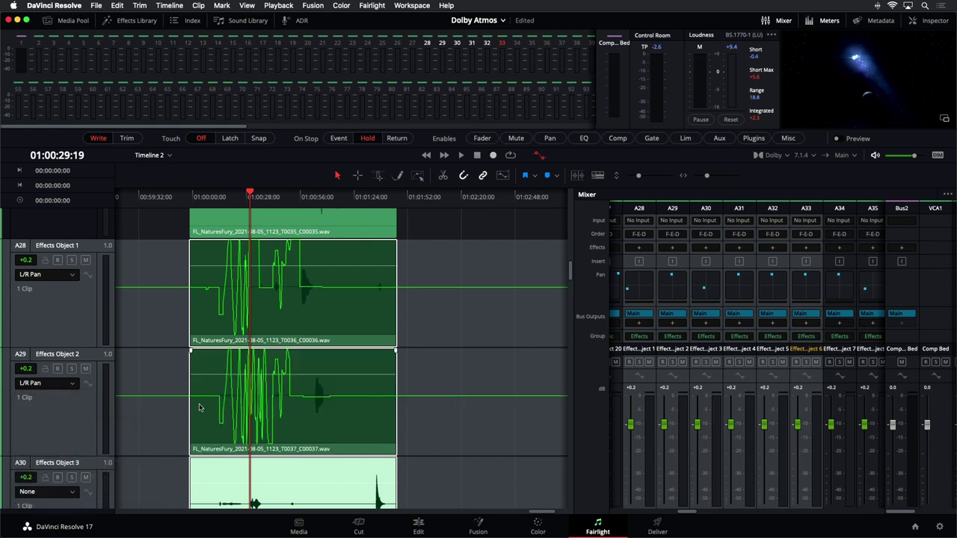
Display a pan automation curve on the Effects Object 3 track.
scroll(199, 407, "down", 3)
left_click(72, 313)
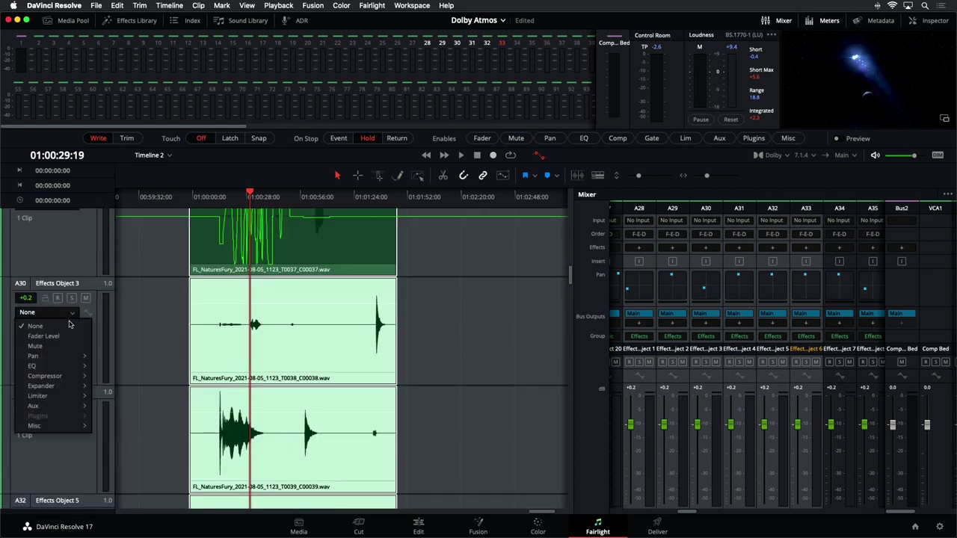
mouse_move(66, 357)
left_click(124, 366)
Display the F/B Pan automation curve on the Effects Object 4 track.
scroll(124, 361, "down", 2)
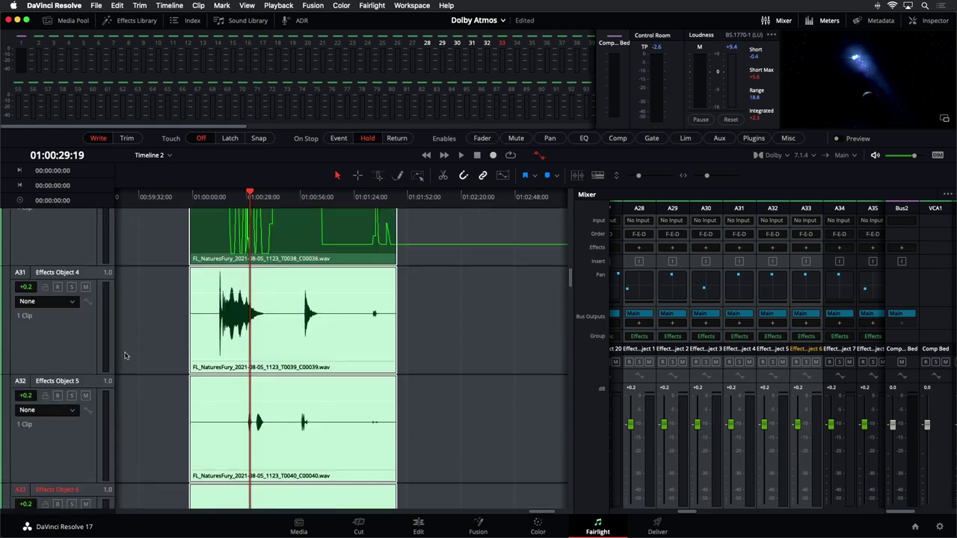
left_click(65, 303)
mouse_move(65, 345)
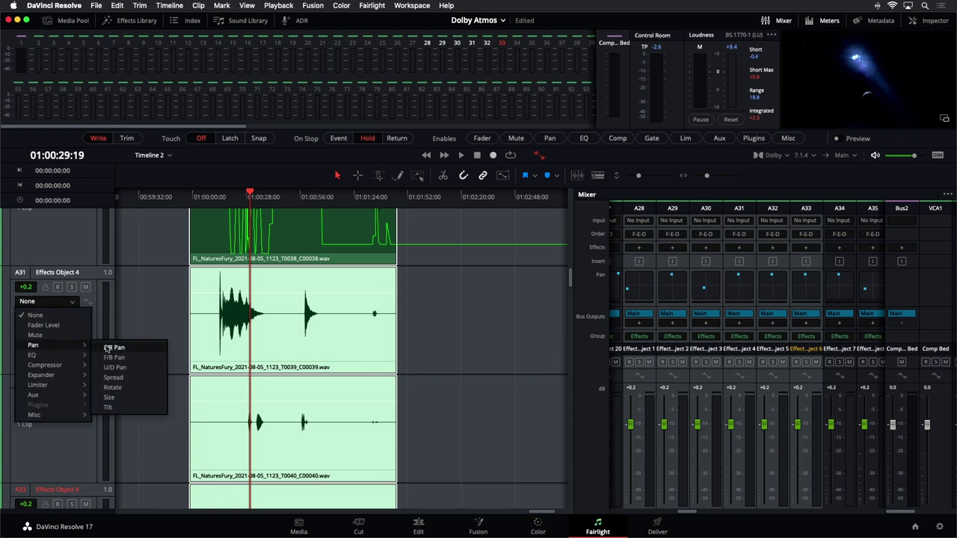
left_click(114, 357)
Reduce the track height so the four effects object tracks with pan curves fit in the timeline, and clear the track selection.
scroll(158, 320, "up", 3)
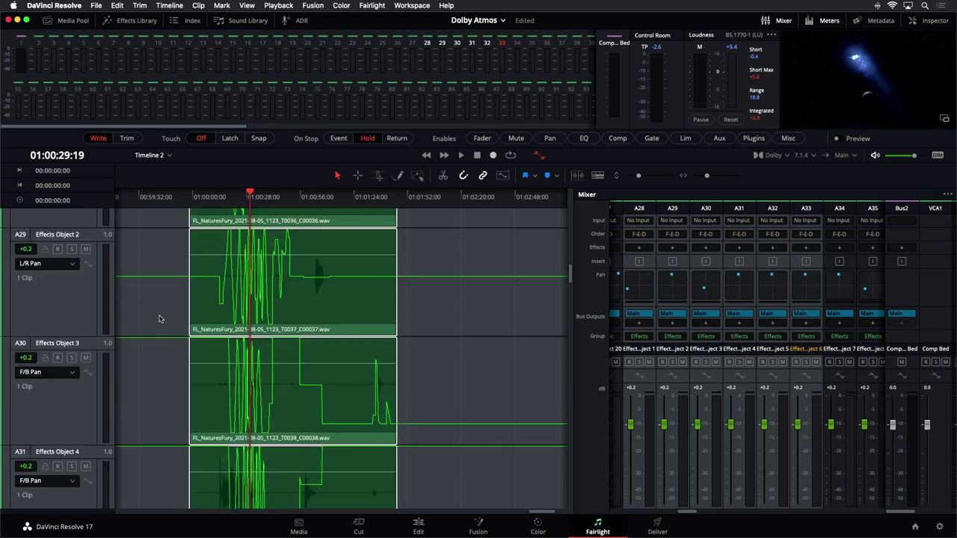
left_click_drag(638, 178, 632, 177)
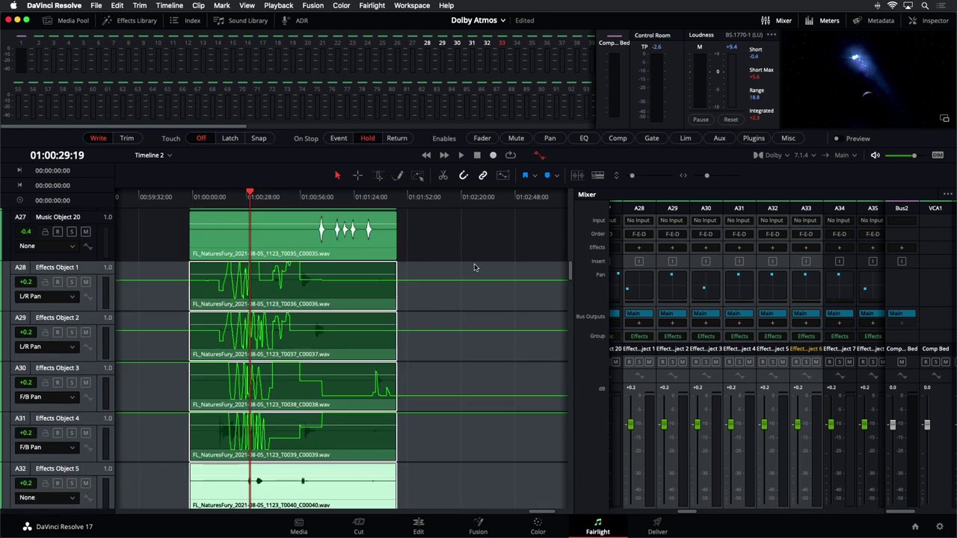
left_click(483, 277)
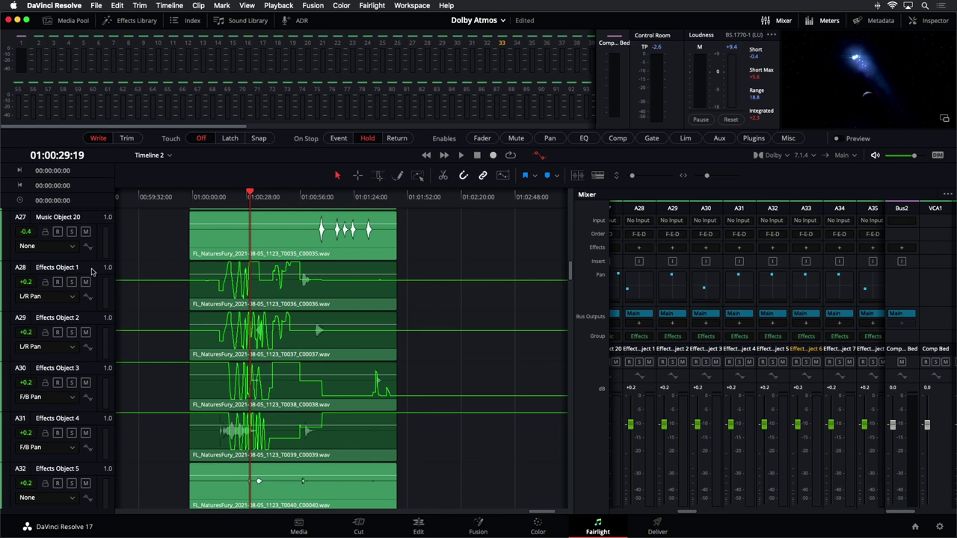
Open the Audio Pan window of Effects Object 1 and play short passages of the timeline to check its pan position.
key("space")
key("space")
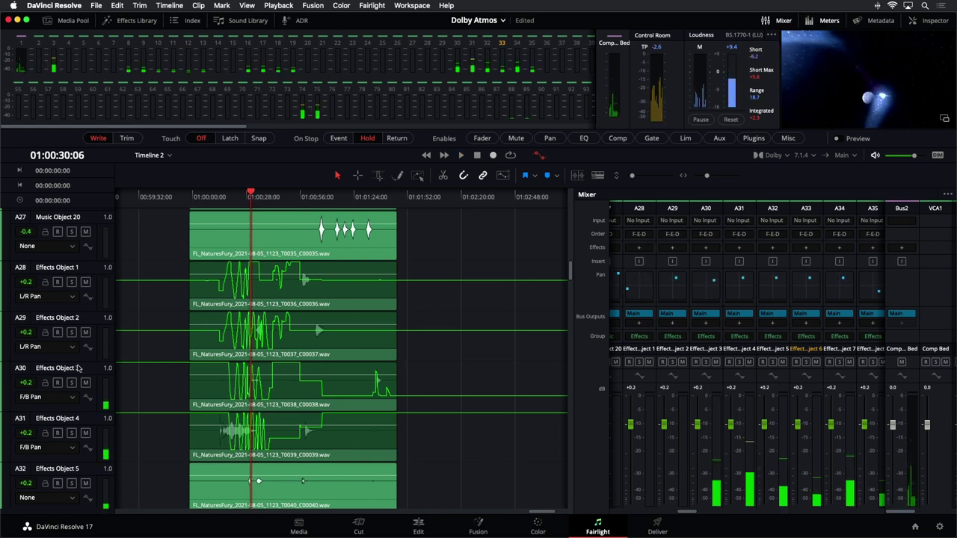
left_click(106, 302)
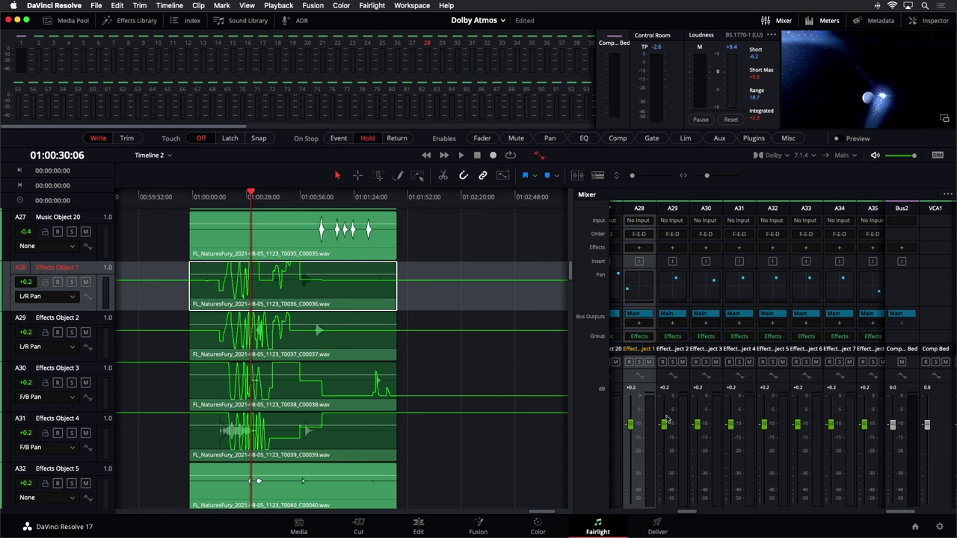
double_click(644, 295)
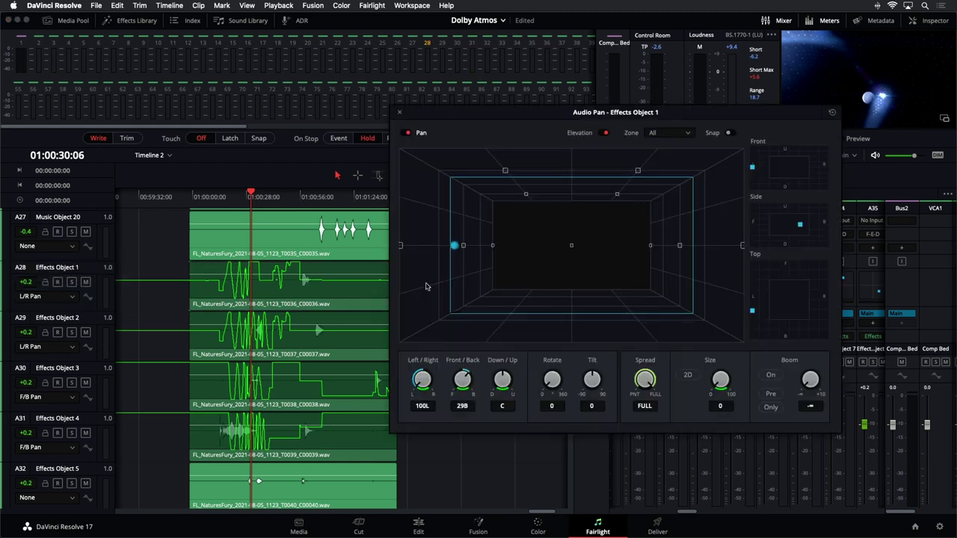
key("space")
key("space")
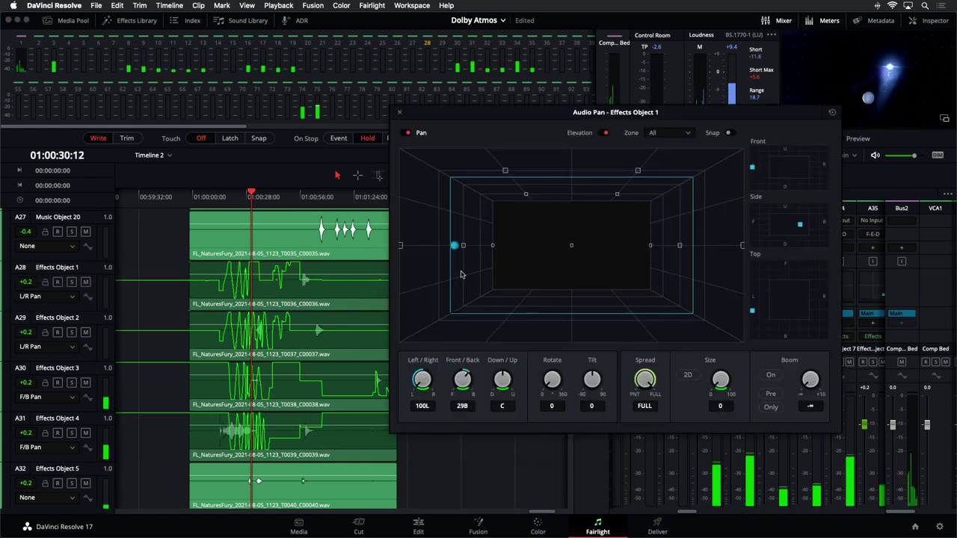
left_click(86, 308)
key("space")
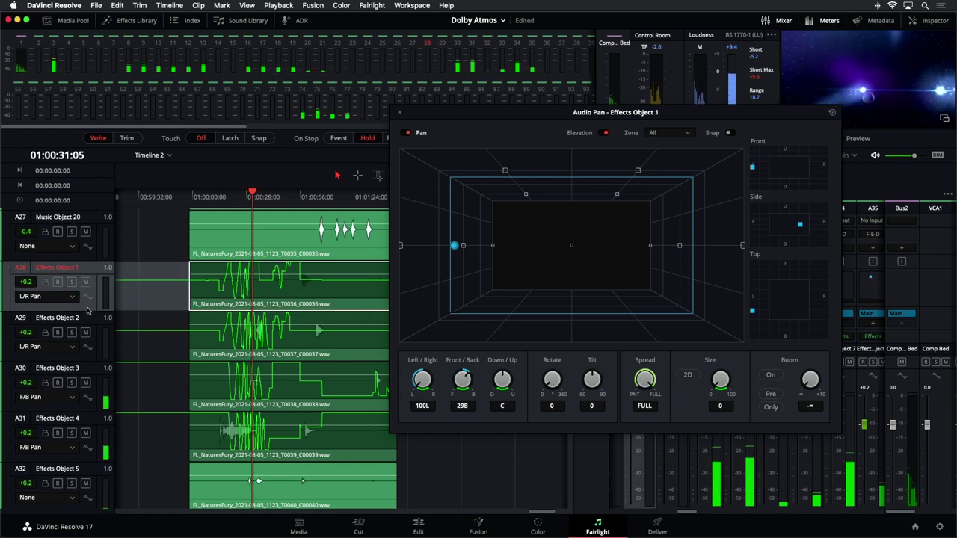
Play the timeline from 01:00:14:16 and watch the pan movement of Effects Object 1 in its reopened Audio Pan window.
left_click(237, 198)
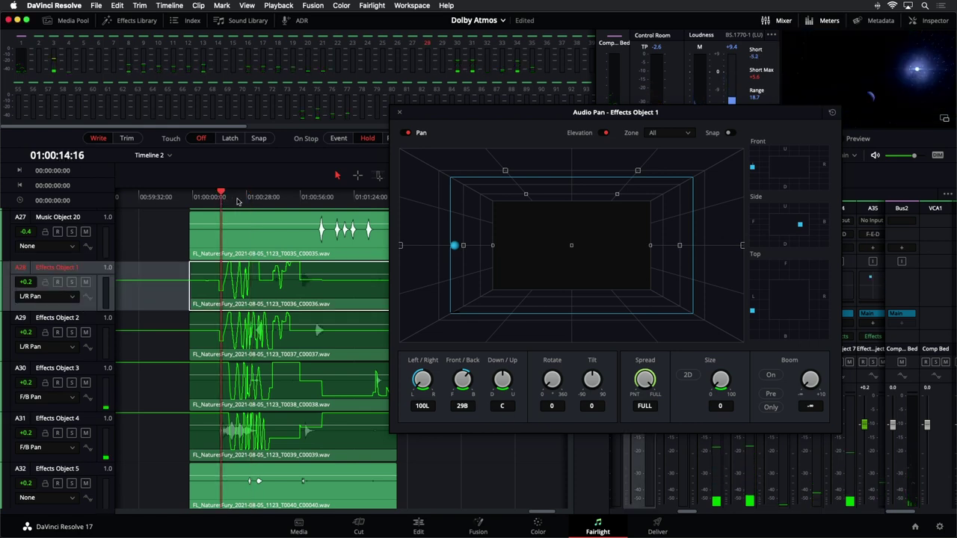
left_click(400, 113)
key("space")
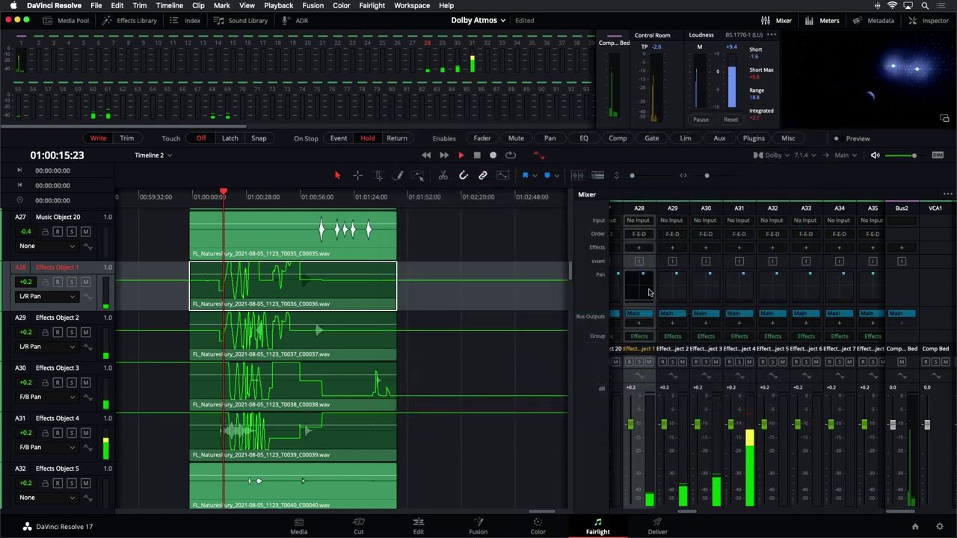
double_click(639, 282)
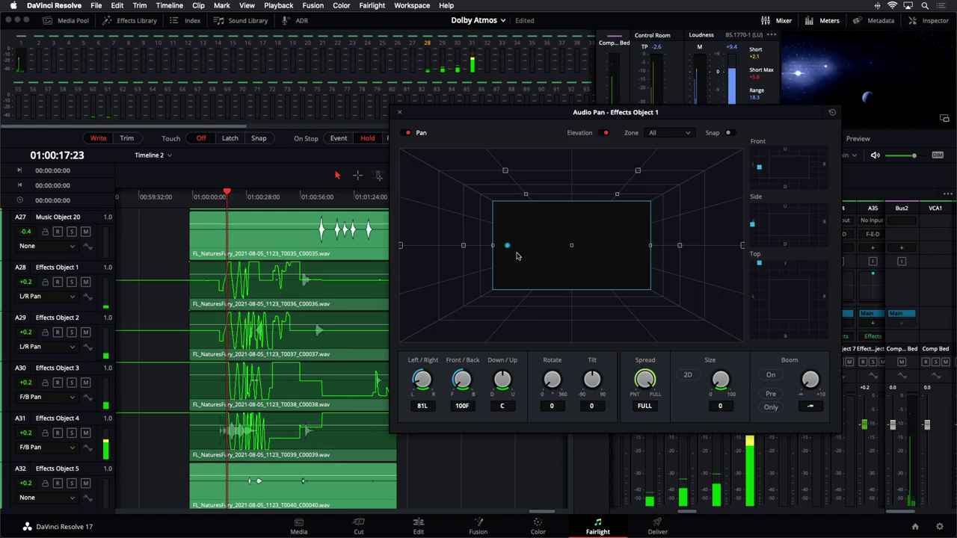
left_click_drag(570, 252, 471, 258)
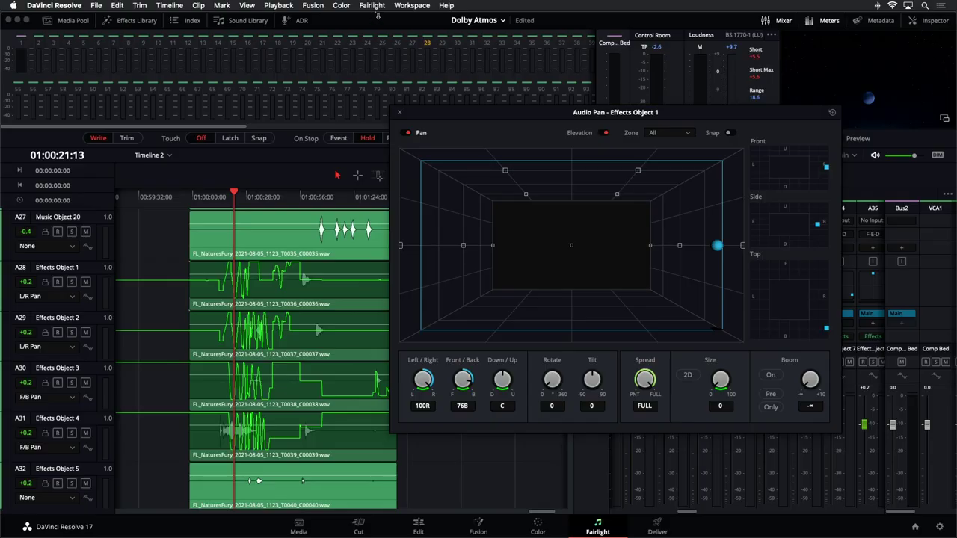
Open the immersive audio Space View to watch the objects during playback, and mute the monitor output.
left_click(373, 6)
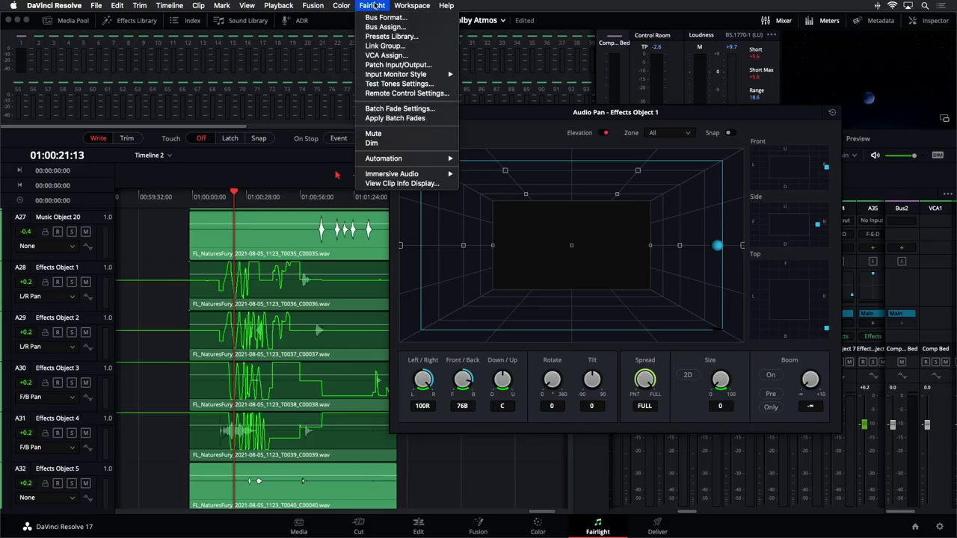
mouse_move(374, 175)
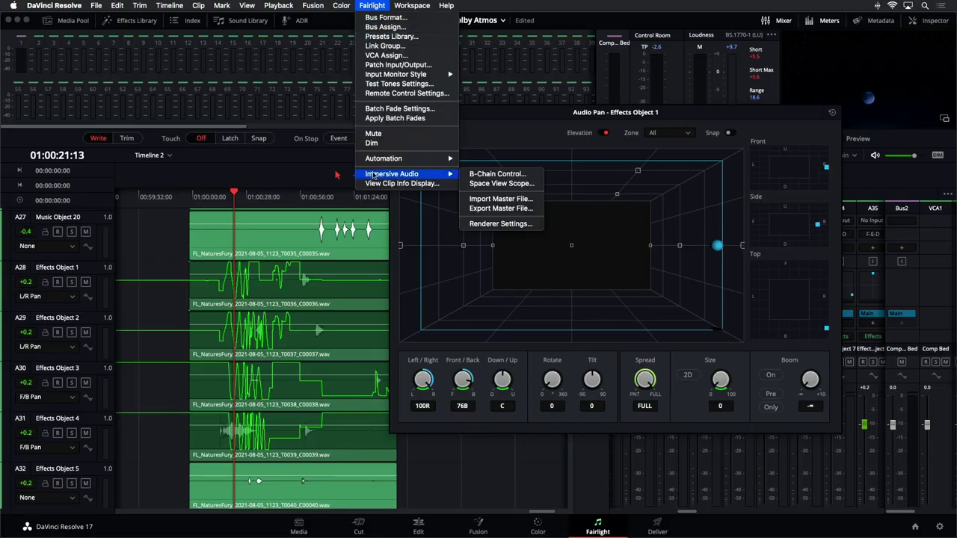
left_click(473, 184)
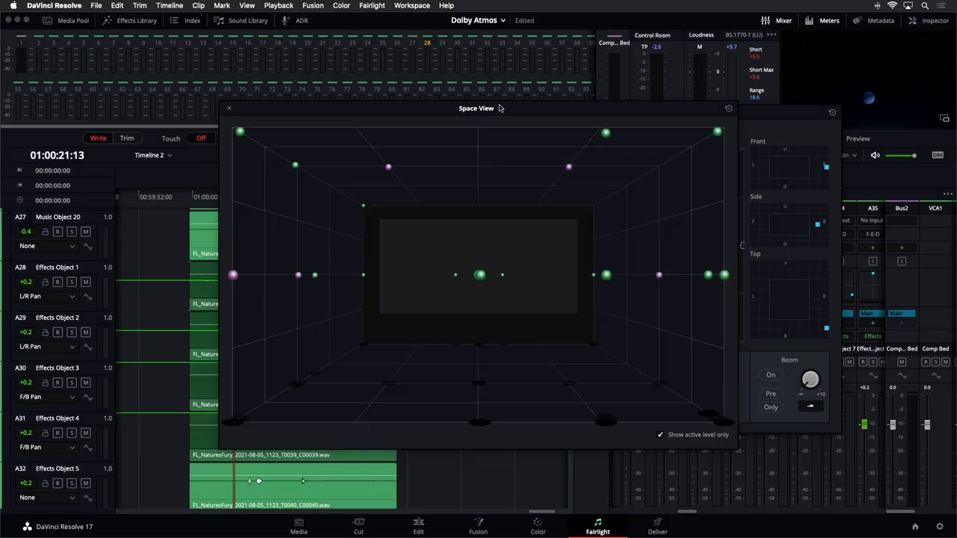
left_click_drag(500, 108, 456, 47)
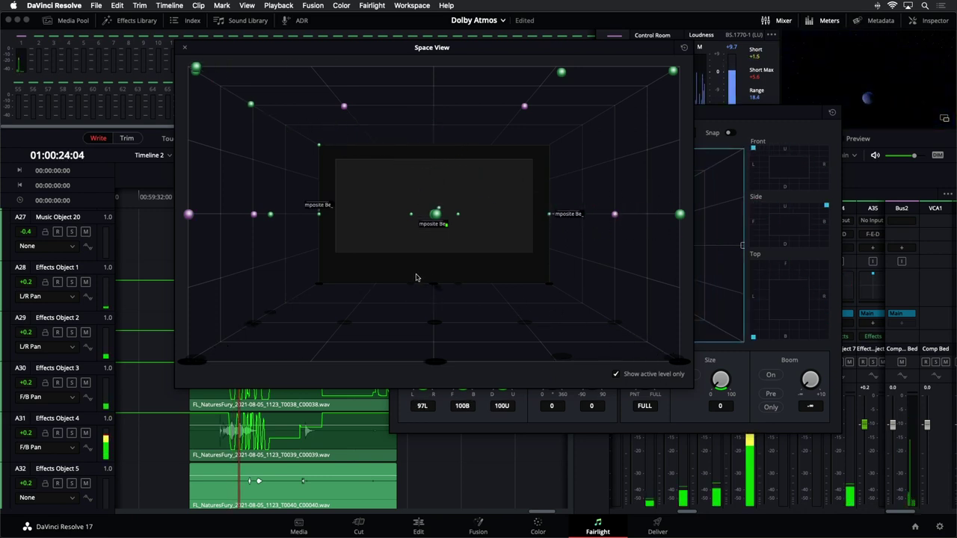
left_click(875, 155)
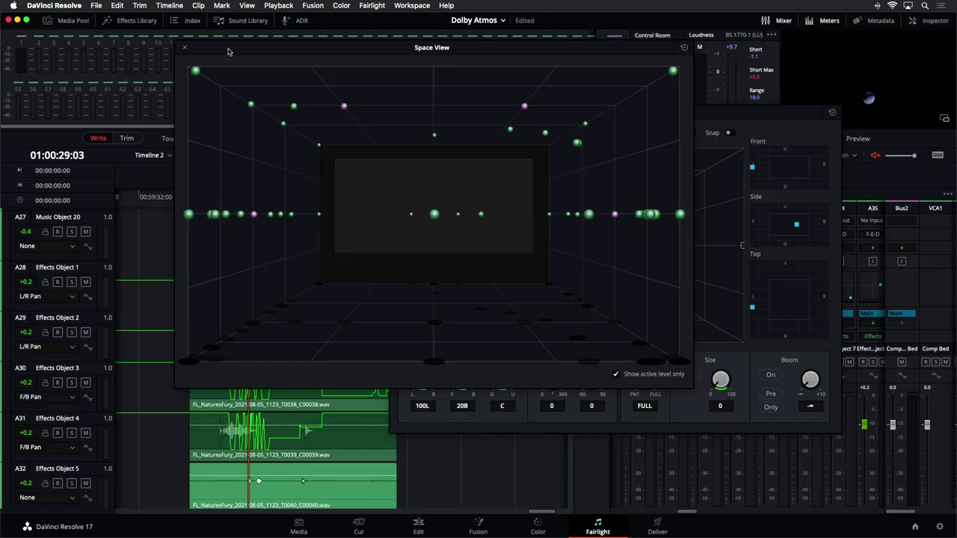
Solo the Effects Object 1 to 4 tracks and play an earlier passage to watch only those objects in Space View.
left_click_drag(228, 52, 457, 63)
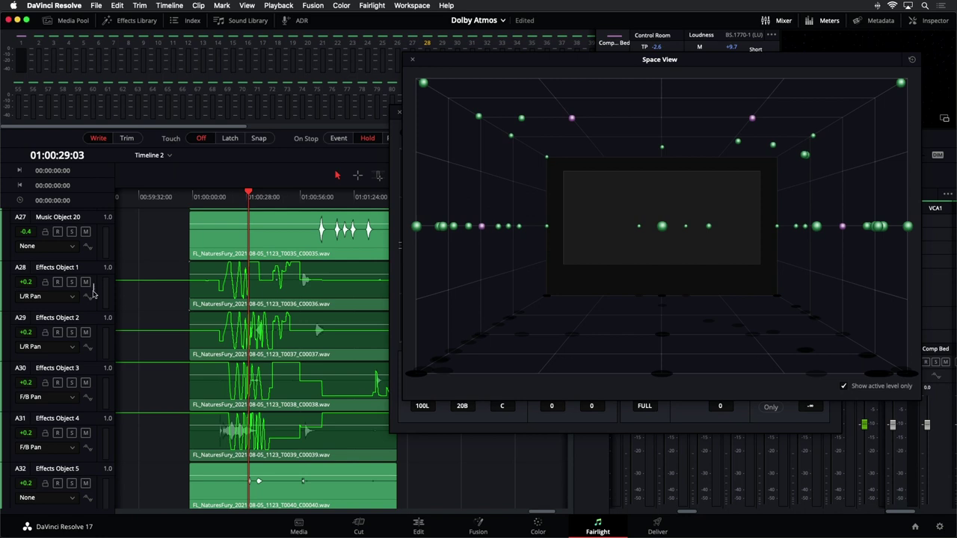
left_click_drag(92, 294, 90, 434)
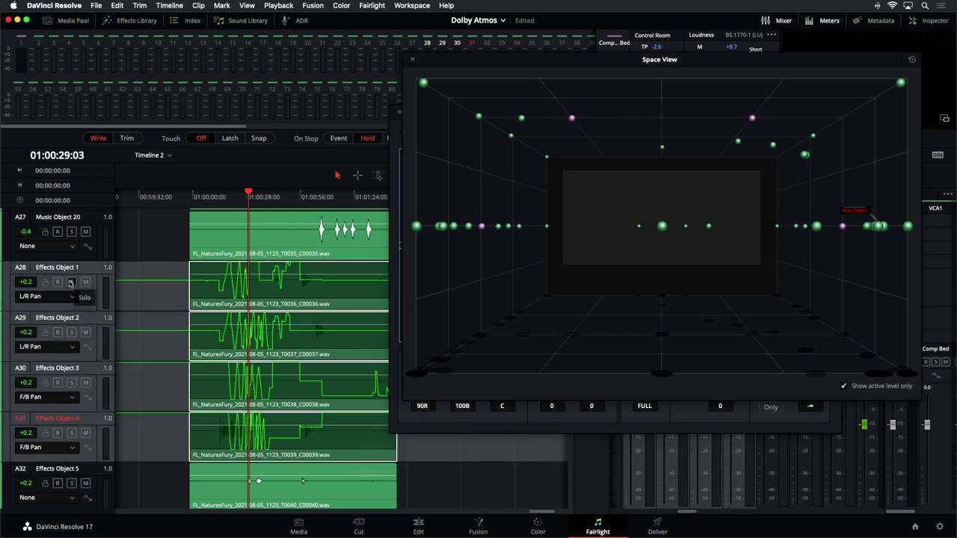
left_click(71, 282)
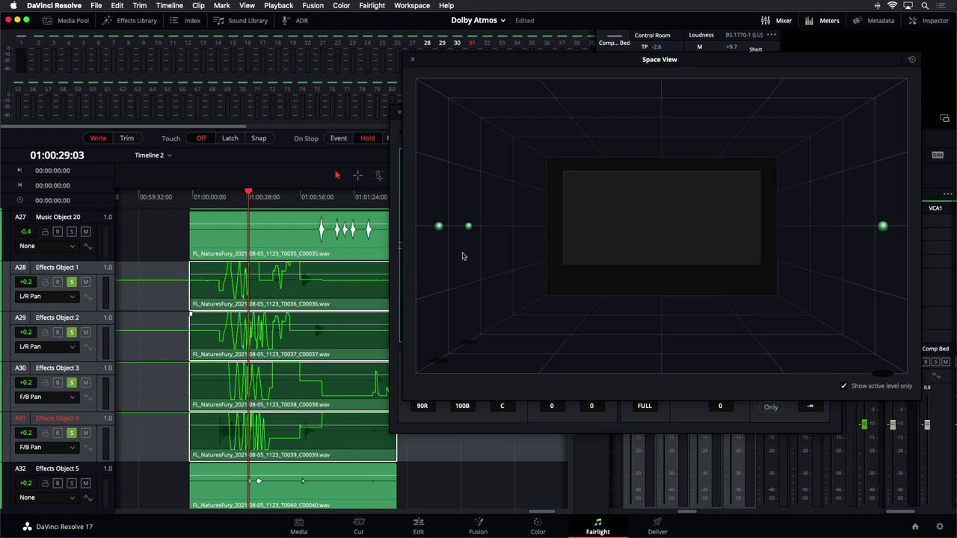
left_click_drag(253, 204, 226, 203)
key("space")
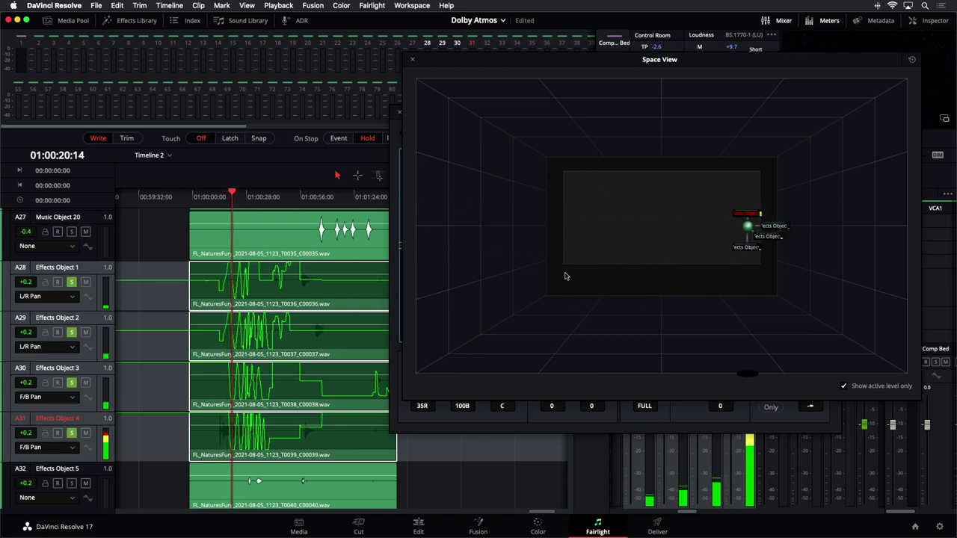
Change the track color of the selected Effects Object 1 to 4 tracks to Orange.
right_click(78, 307)
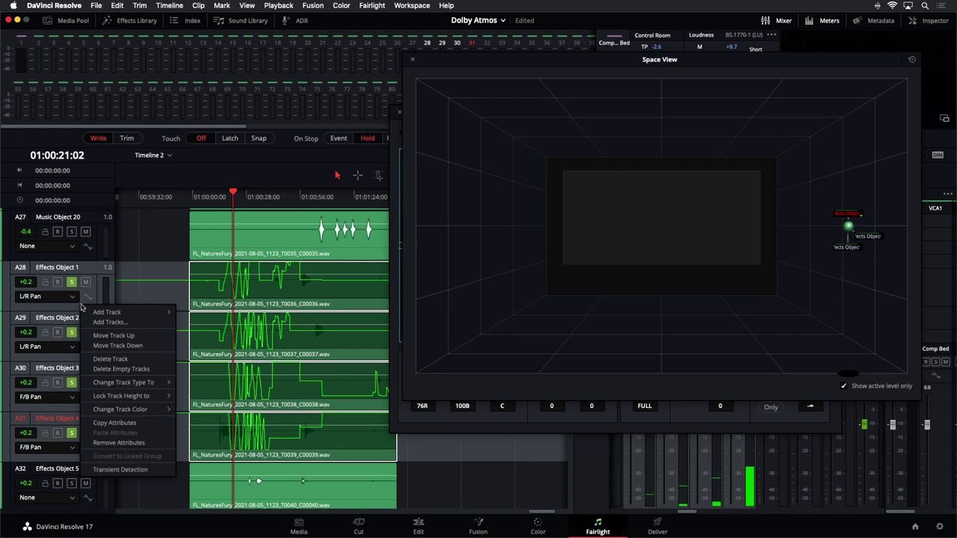
mouse_move(152, 414)
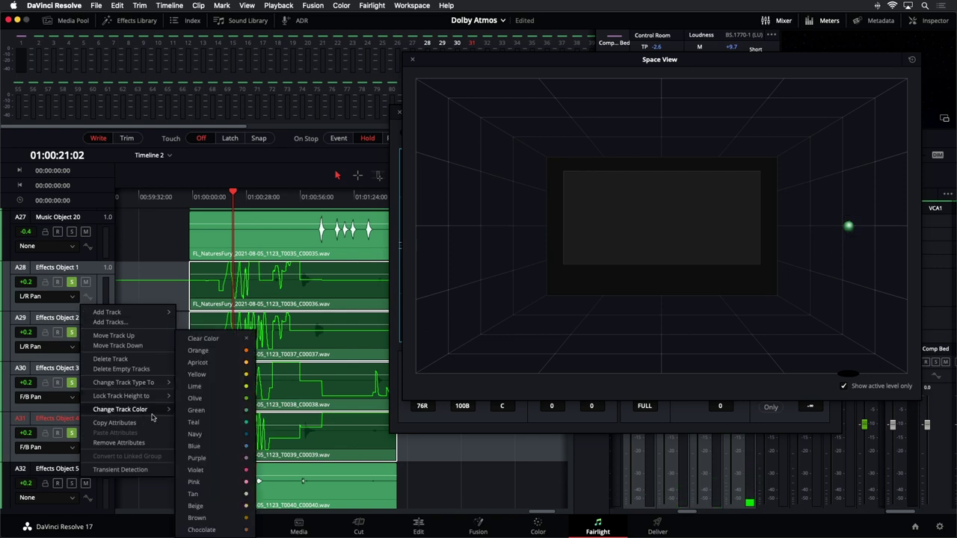
left_click(218, 353)
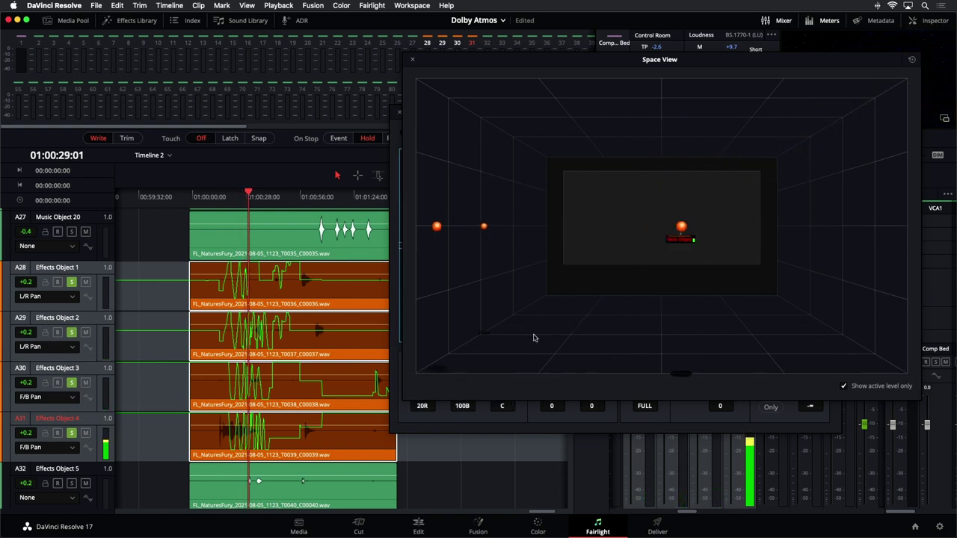
Turn off solo on the Effects Object 1 to 4 tracks.
left_click(71, 282)
left_click(71, 332)
left_click(71, 382)
left_click(71, 433)
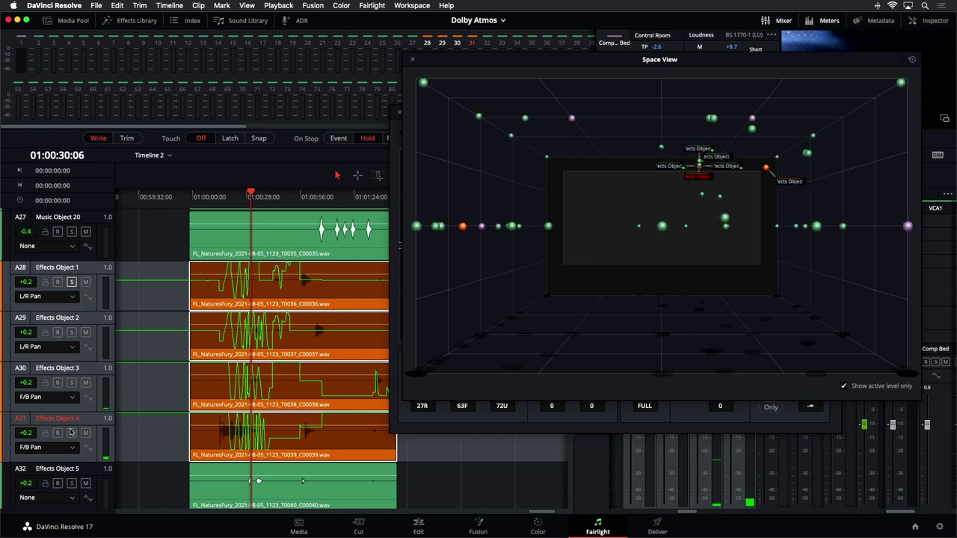
Play the full mix to watch all objects move in Space View, and widen the Space View window.
key("space")
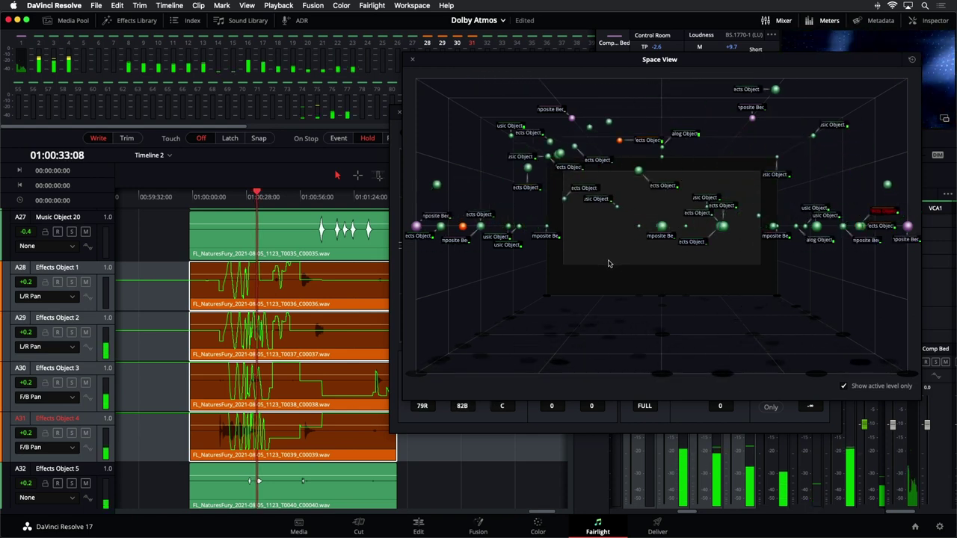
key("space")
left_click_drag(631, 63, 403, 50)
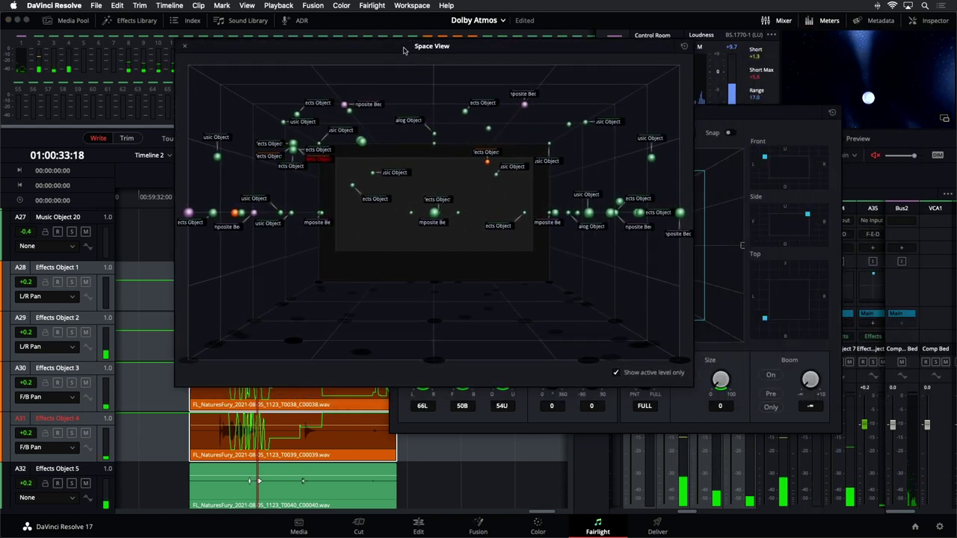
key("space")
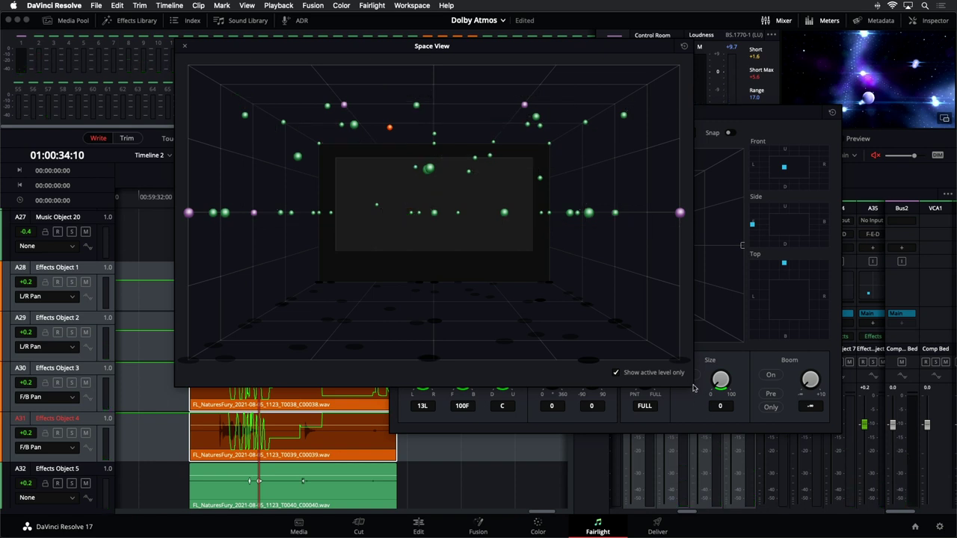
left_click_drag(690, 386, 807, 378)
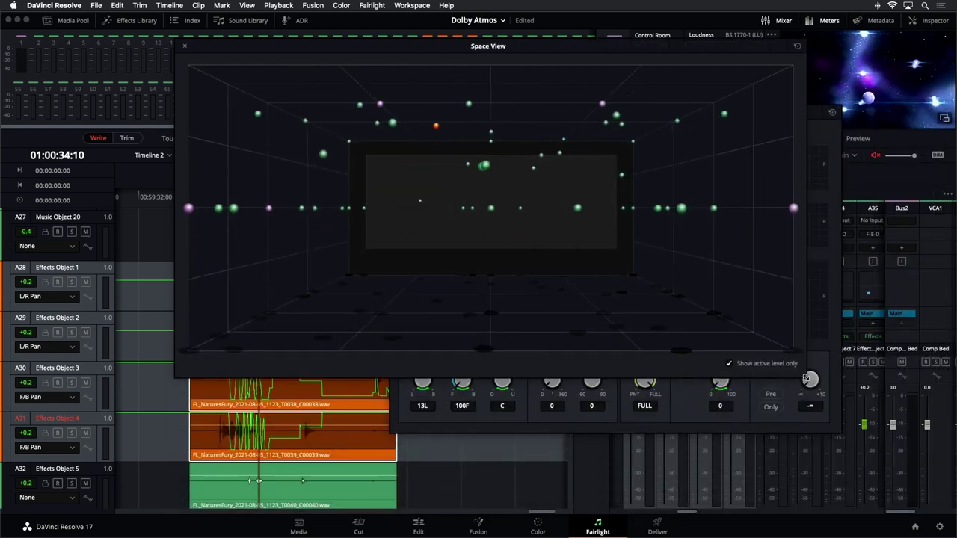
key("space")
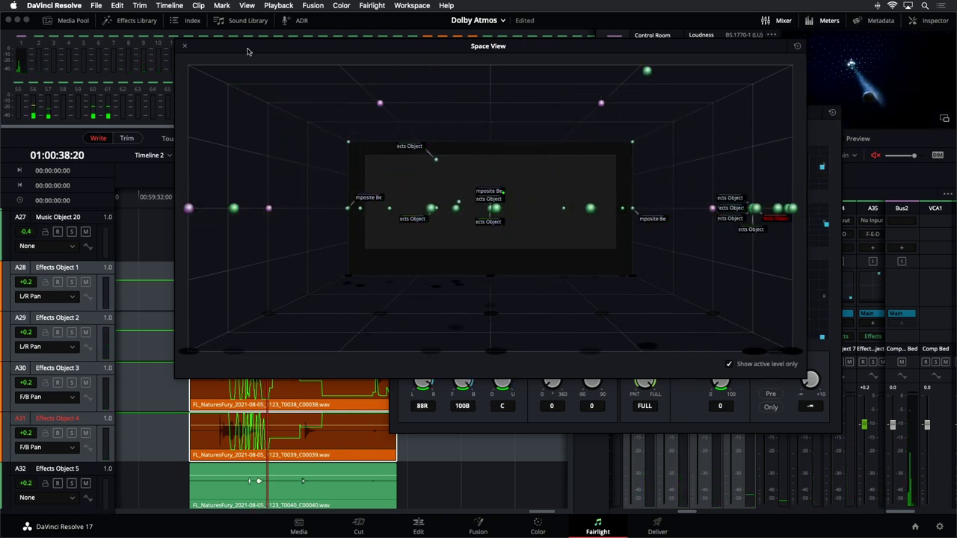
Close the Space View and Audio Pan windows, and clear the track selection.
left_click(186, 47)
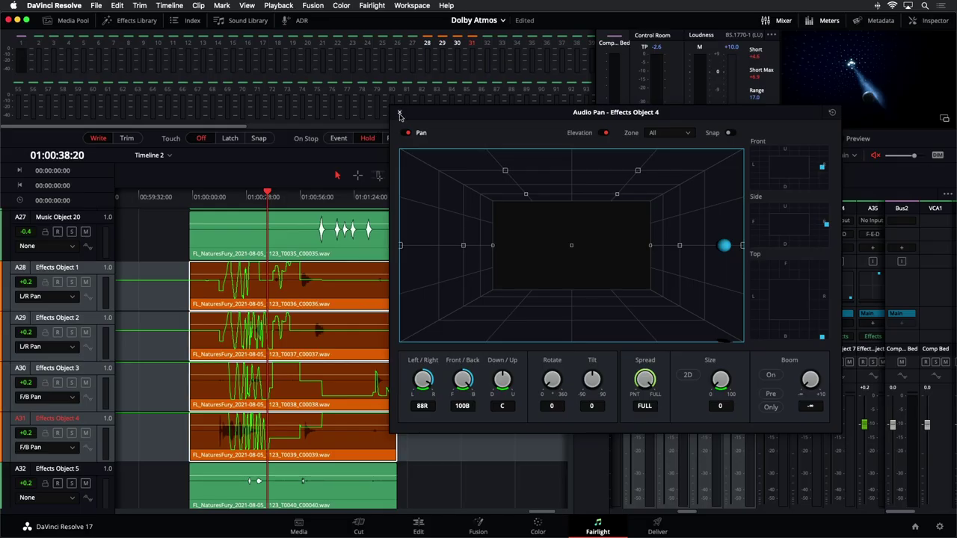
left_click(400, 113)
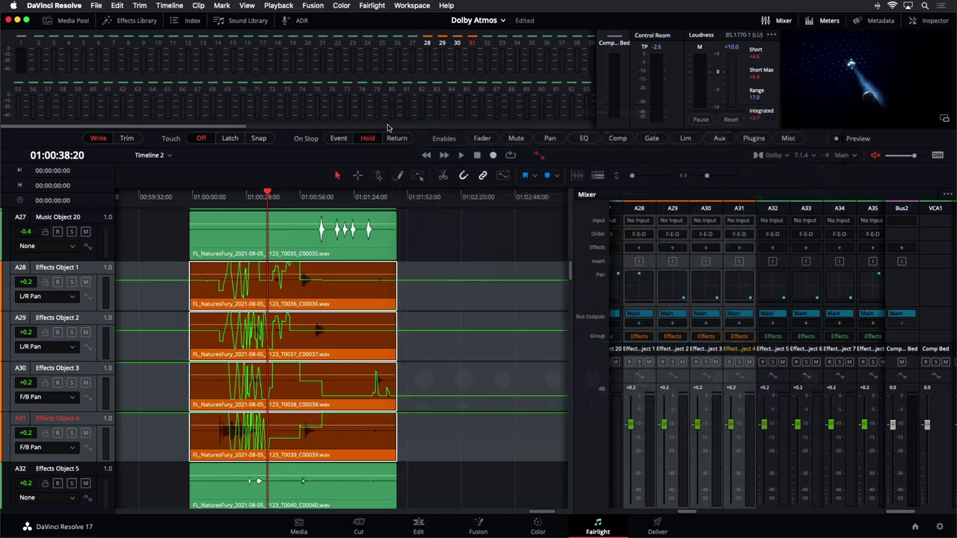
left_click(130, 270)
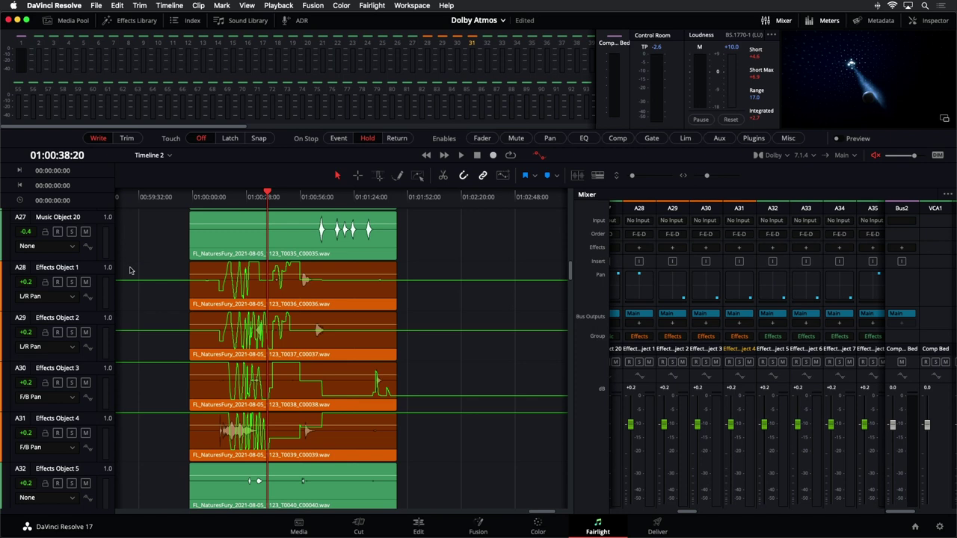
Shrink all track heights to the minimum and enlarge the Composite Bed track until its individual channels are shown.
left_click(634, 177)
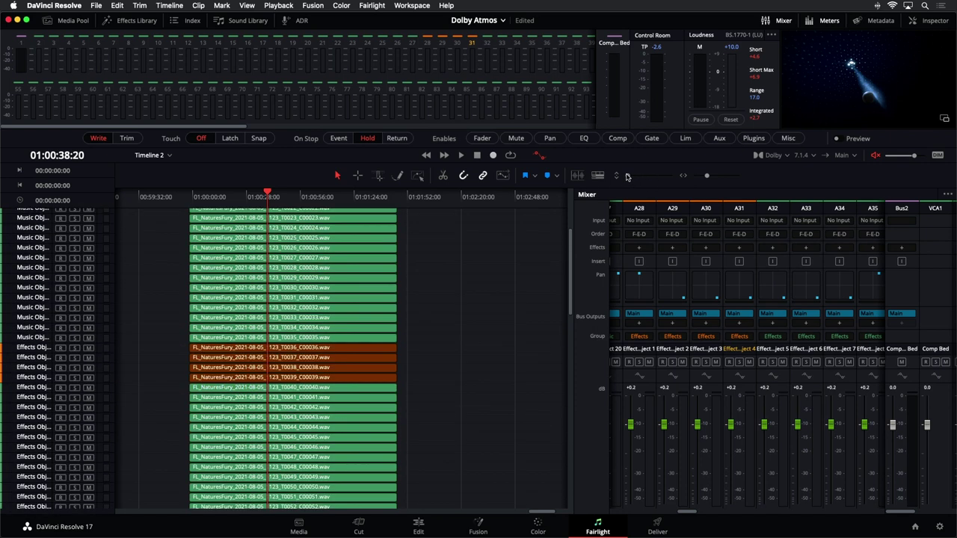
scroll(441, 307, "up", 10)
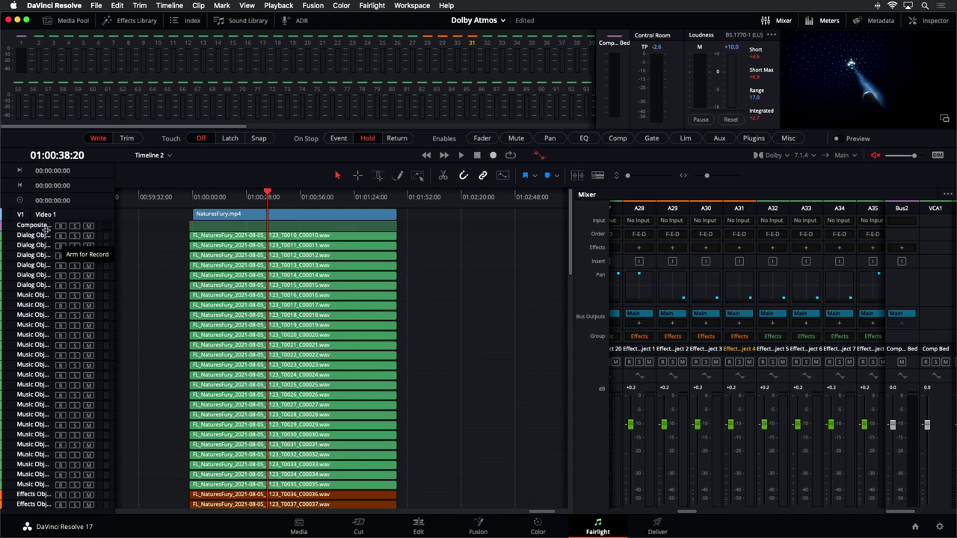
left_click_drag(48, 231, 59, 355)
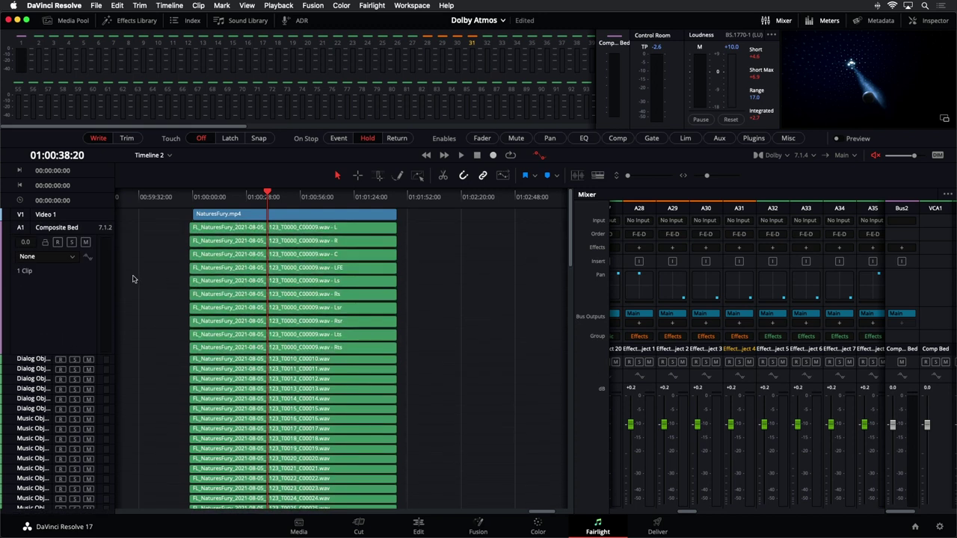
Play from about 01:00:14, move the Composite Bed's pan to left/right C and front/back 100F, and close its Audio Pan window.
left_click(221, 199)
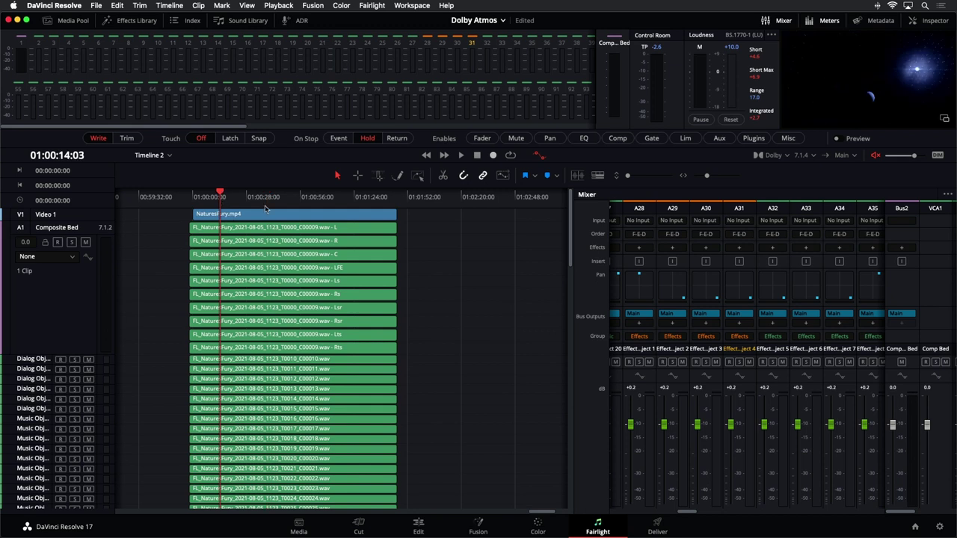
left_click_drag(689, 514, 609, 516)
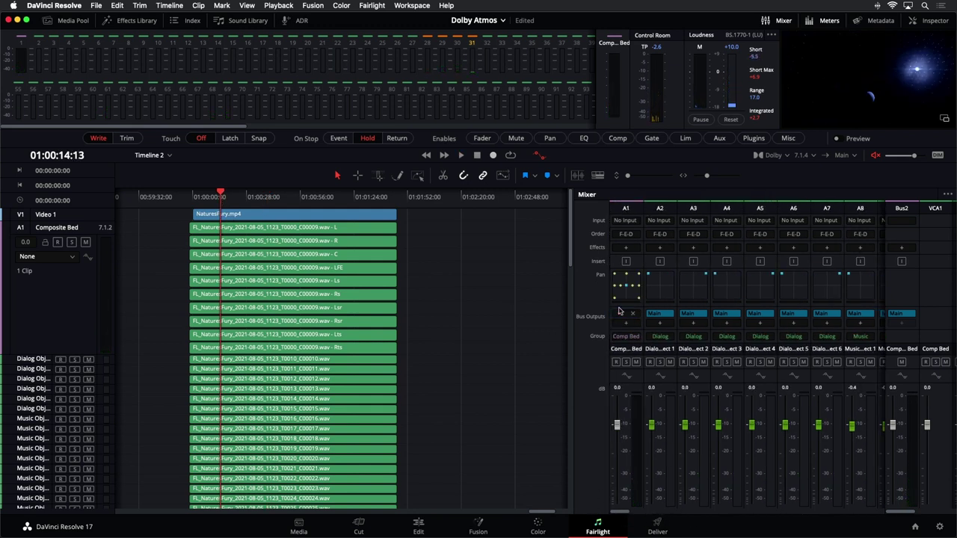
double_click(628, 286)
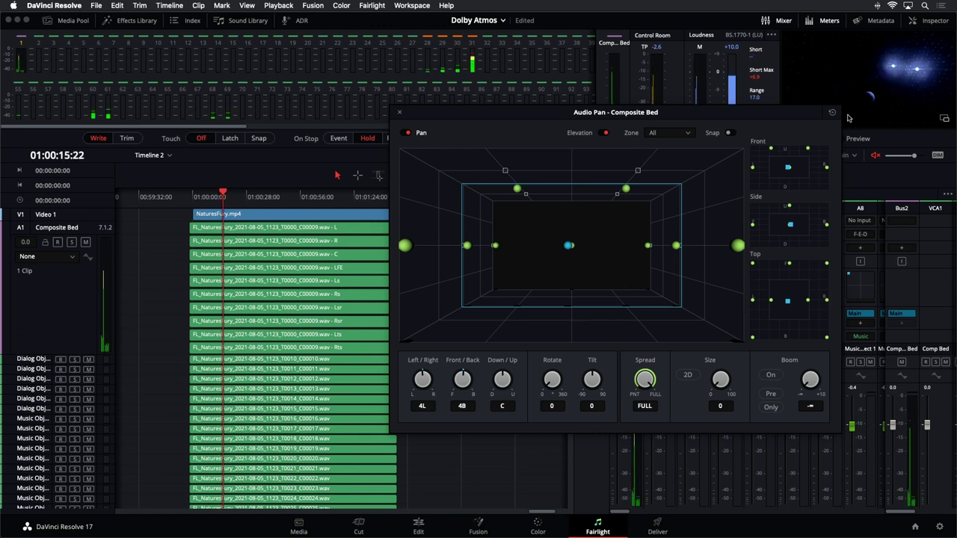
left_click_drag(569, 245, 593, 273)
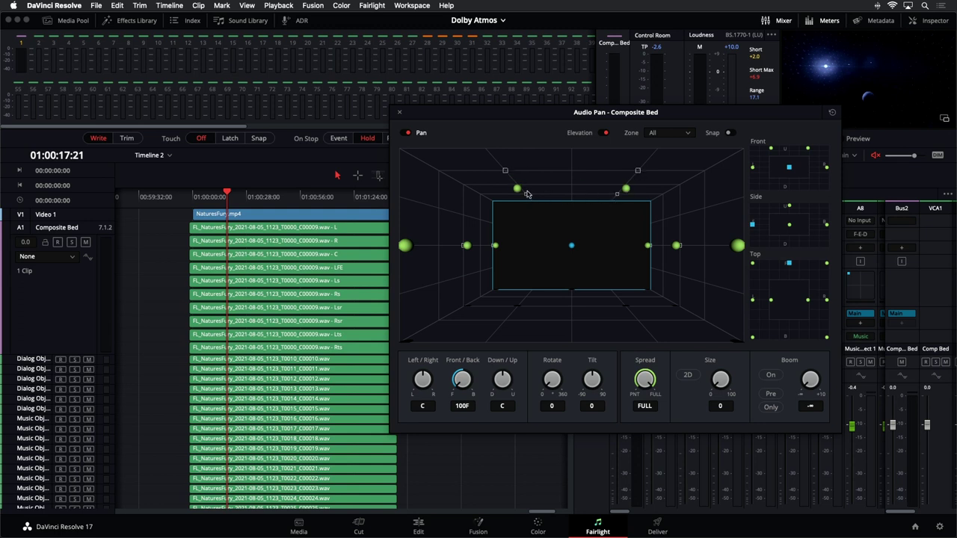
left_click(400, 114)
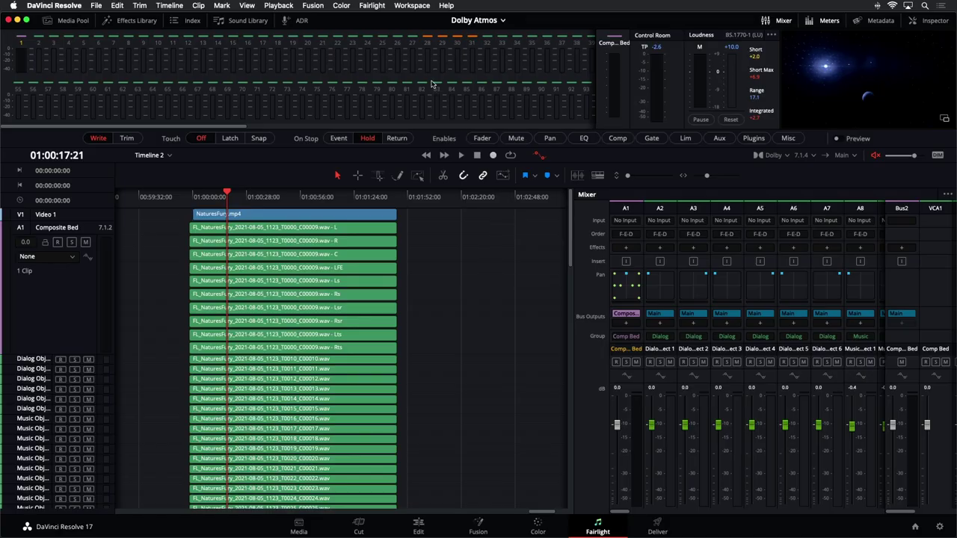
Open the immersive audio master file export settings and examine the available File Name options.
left_click(386, 7)
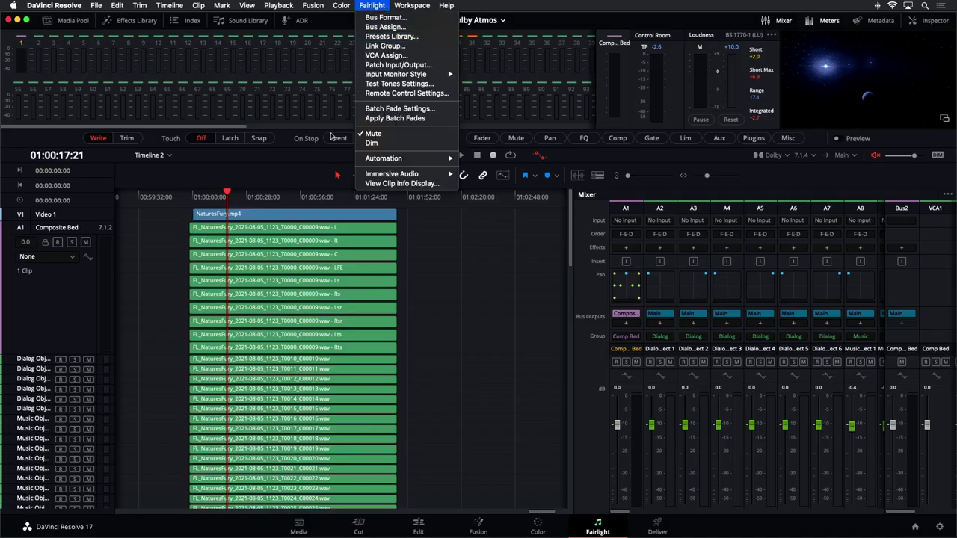
mouse_move(404, 173)
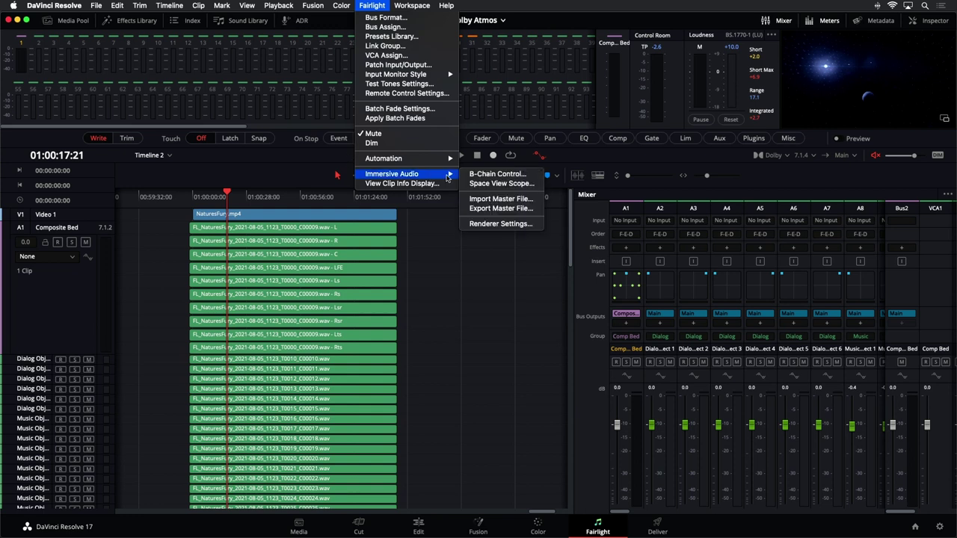
left_click(469, 209)
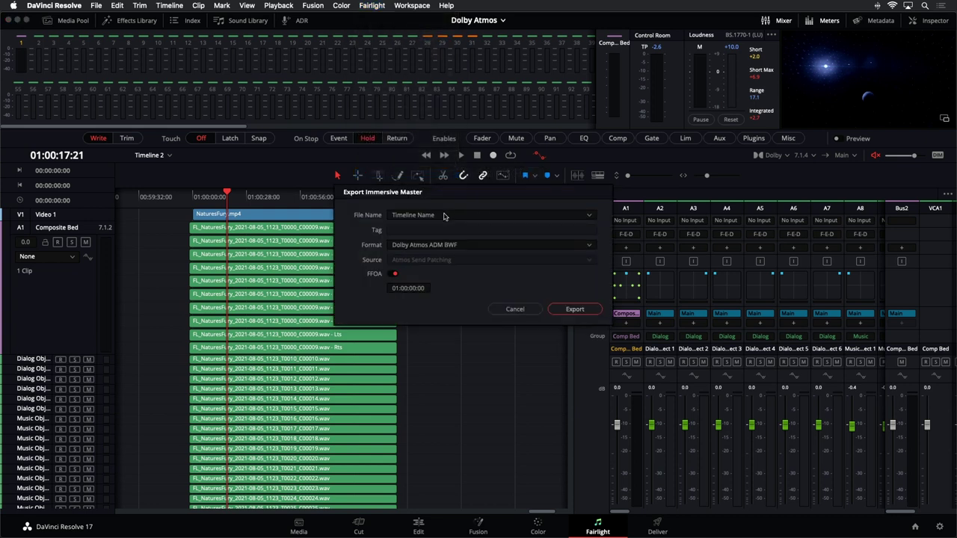
left_click(436, 216)
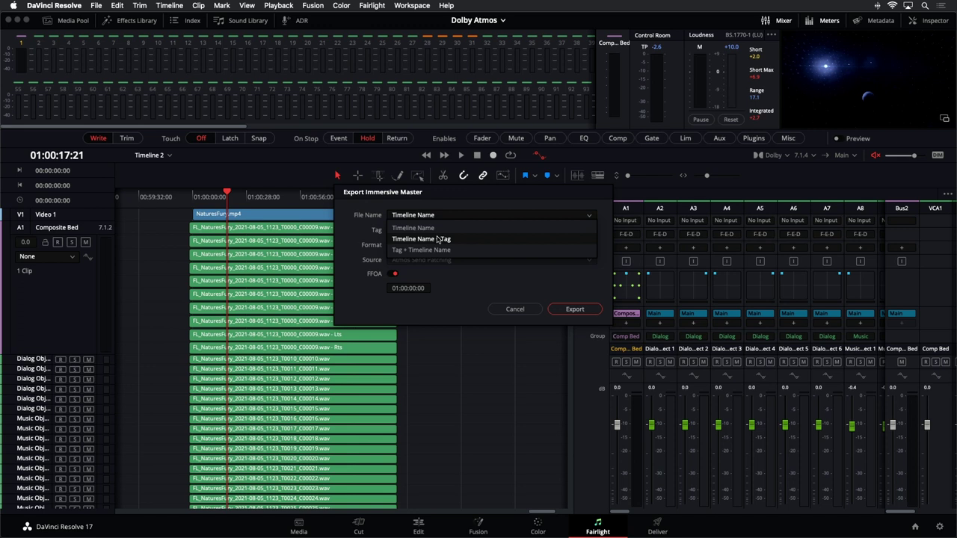
left_click(440, 215)
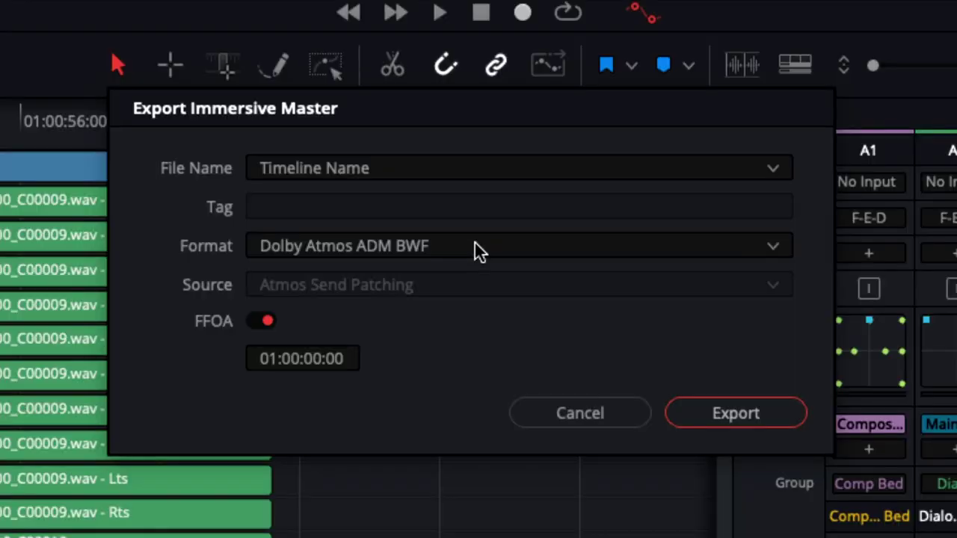
Switch the export format to Dolby Atmos IMF IAB, return it to Dolby Atmos ADM BWF, and cancel the export.
left_click(474, 247)
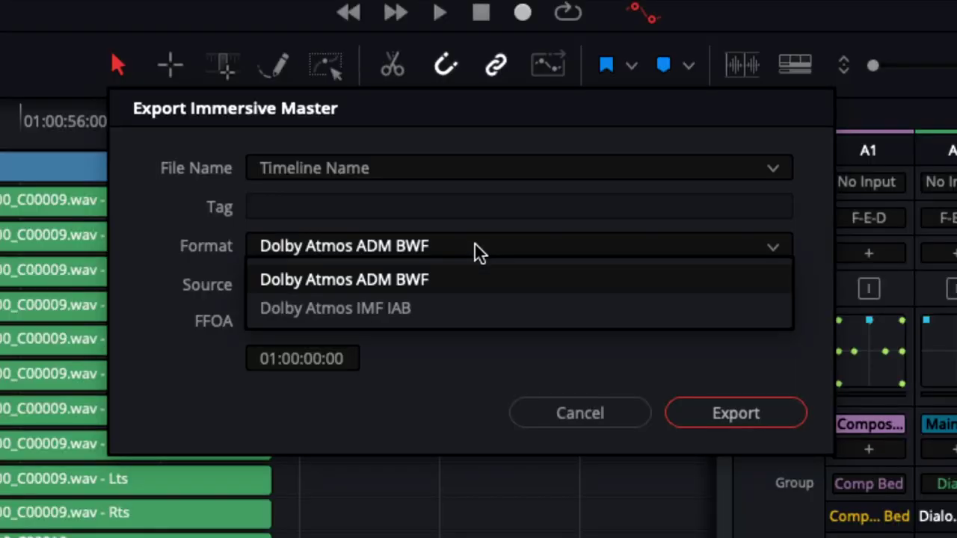
left_click(462, 309)
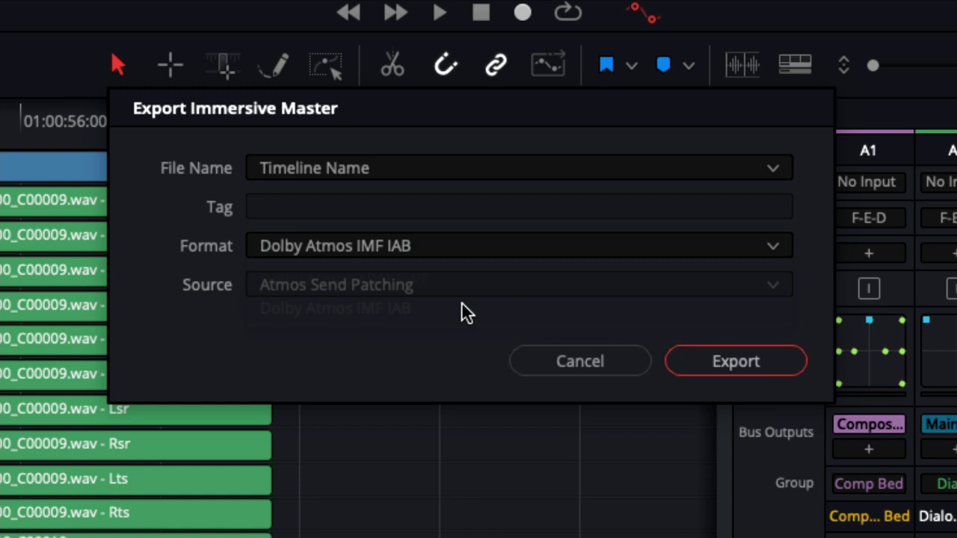
left_click(447, 260)
left_click(442, 277)
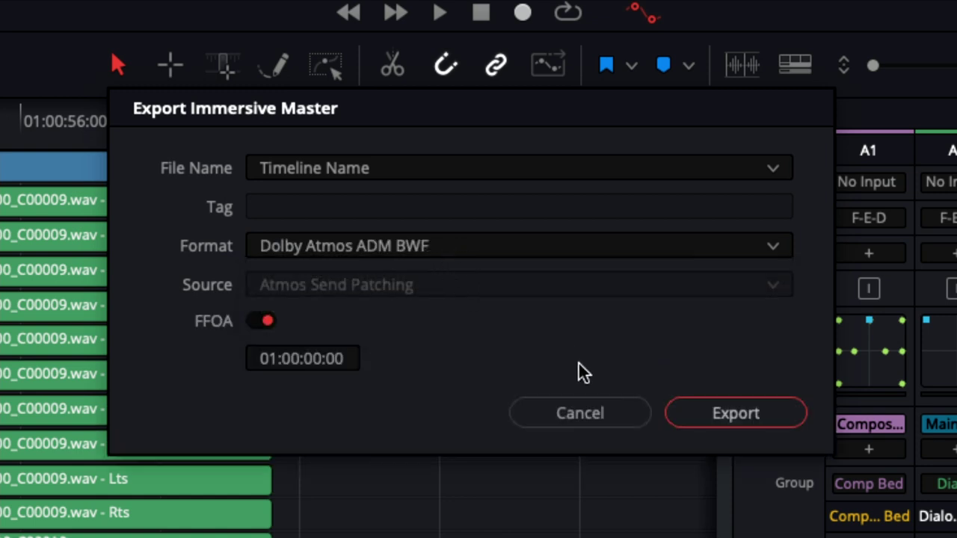
left_click(604, 424)
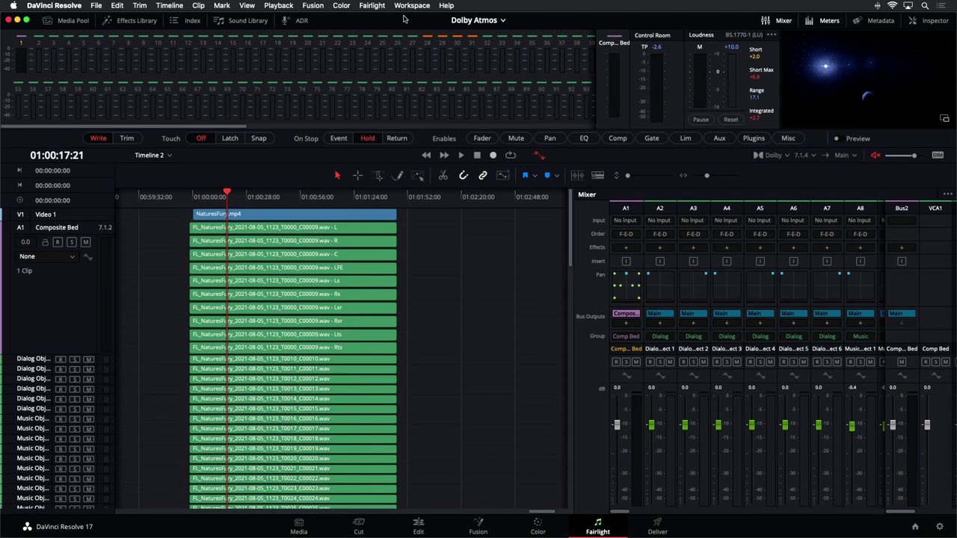
Reopen the immersive master export, set its format to Dolby Atmos IMF IAB, and cancel the export.
left_click(372, 6)
mouse_move(384, 176)
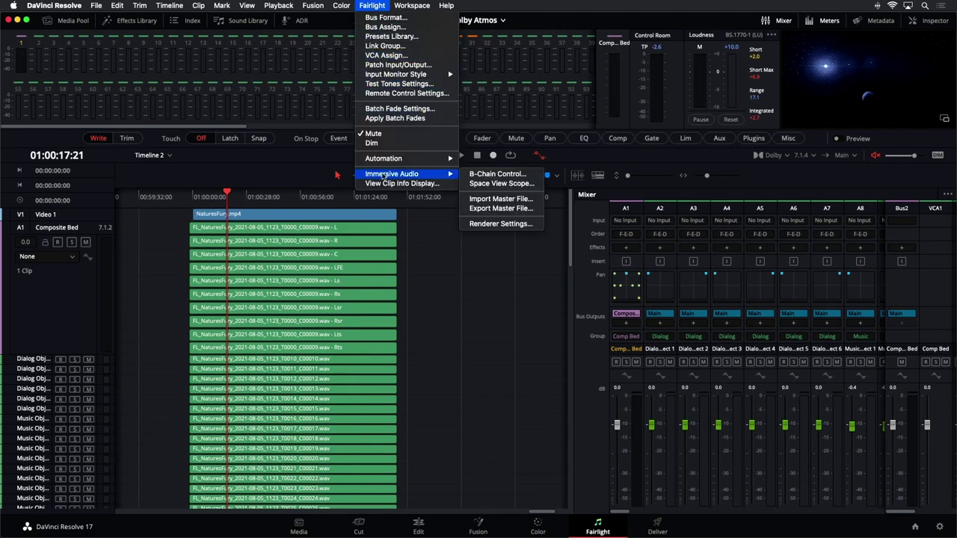
left_click(483, 209)
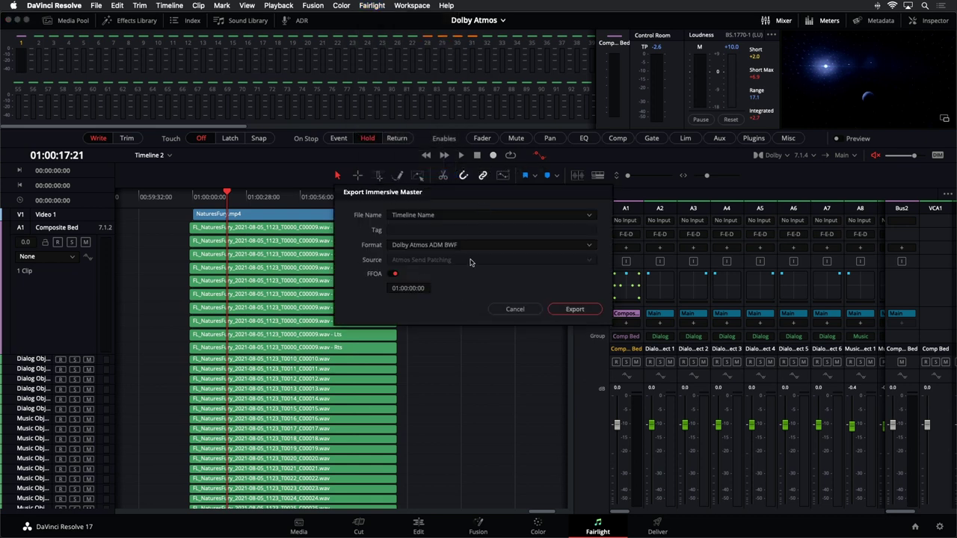
left_click(481, 247)
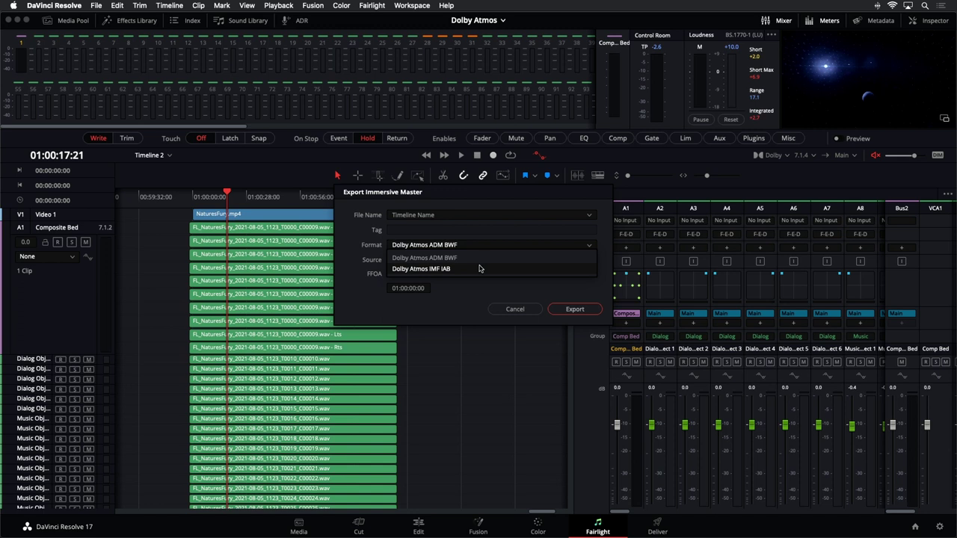
left_click(480, 268)
left_click(524, 289)
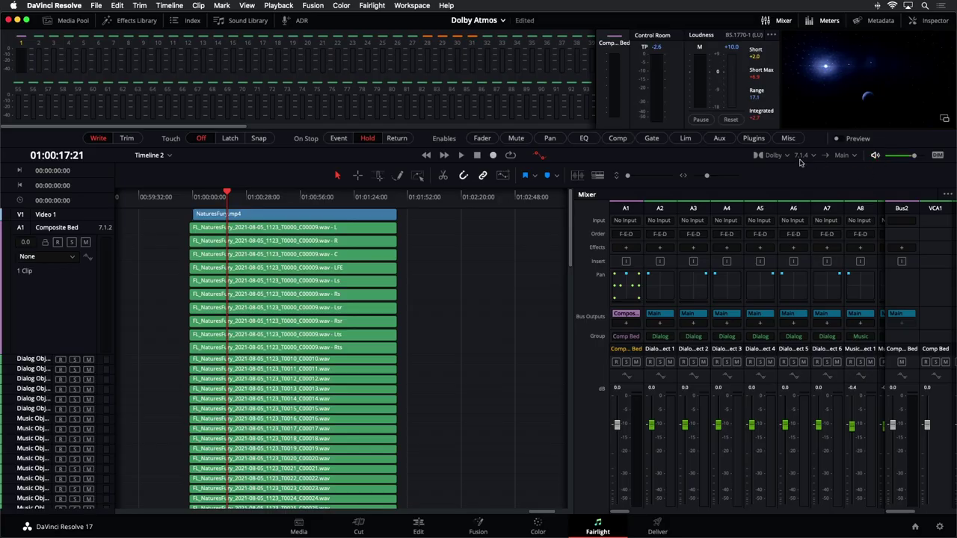
Enlarge the meters and viewer area, and examine the available Dolby monitoring formats.
left_click_drag(784, 126, 705, 212)
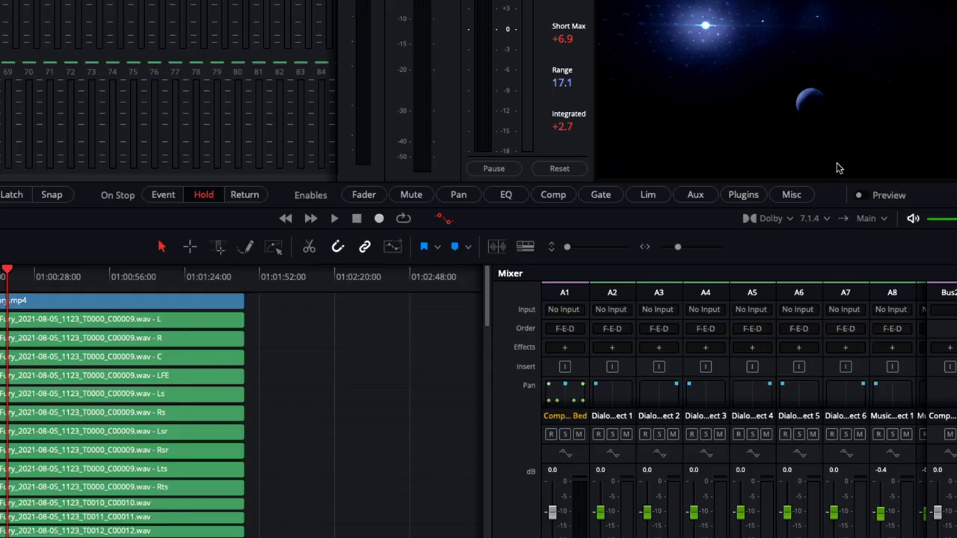
left_click(827, 220)
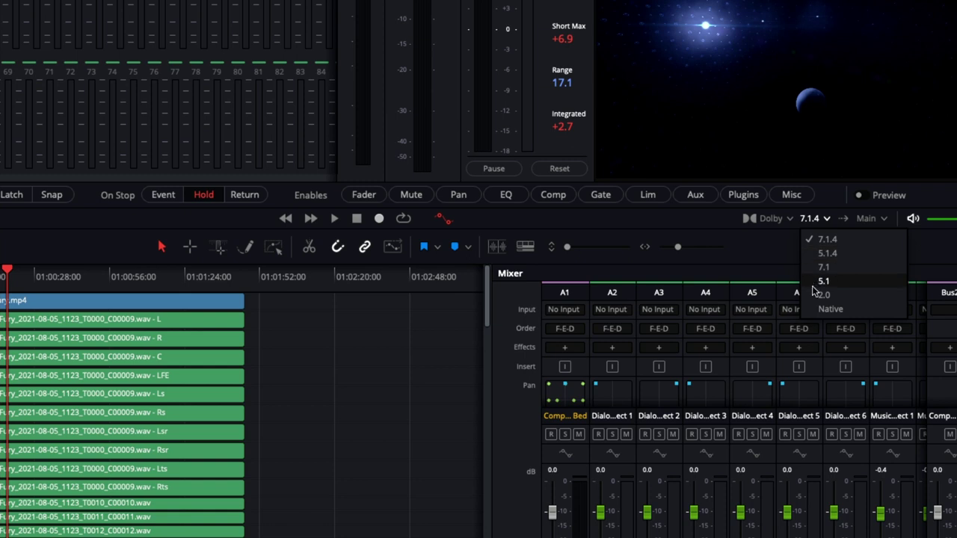
left_click(776, 253)
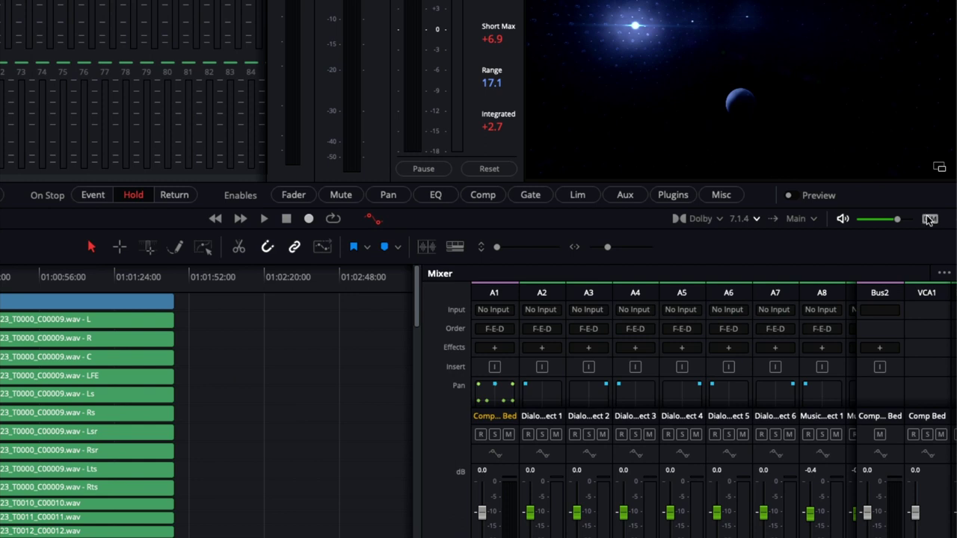
Dim the monitoring output, start playback, and switch the Dolby monitoring format to 2.0.
left_click(930, 218)
key("space")
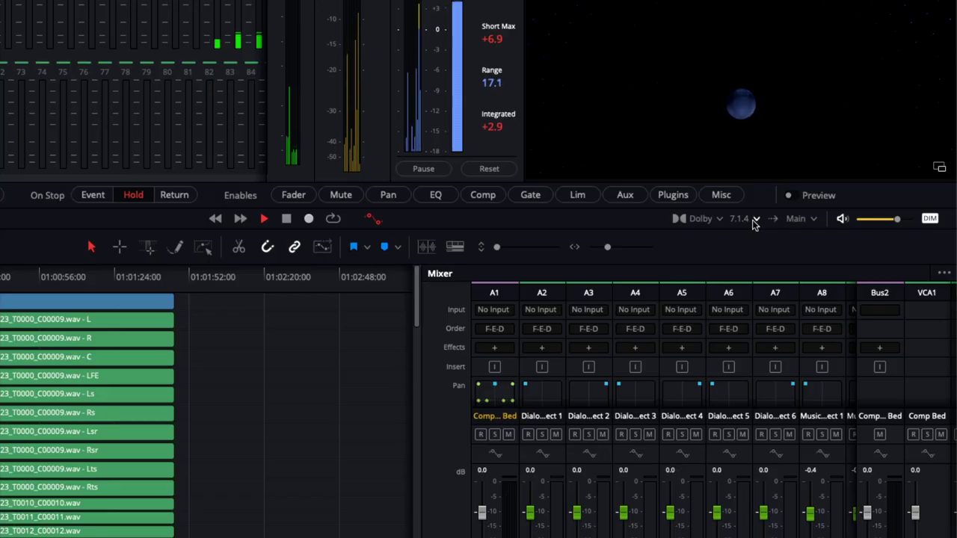
left_click(756, 220)
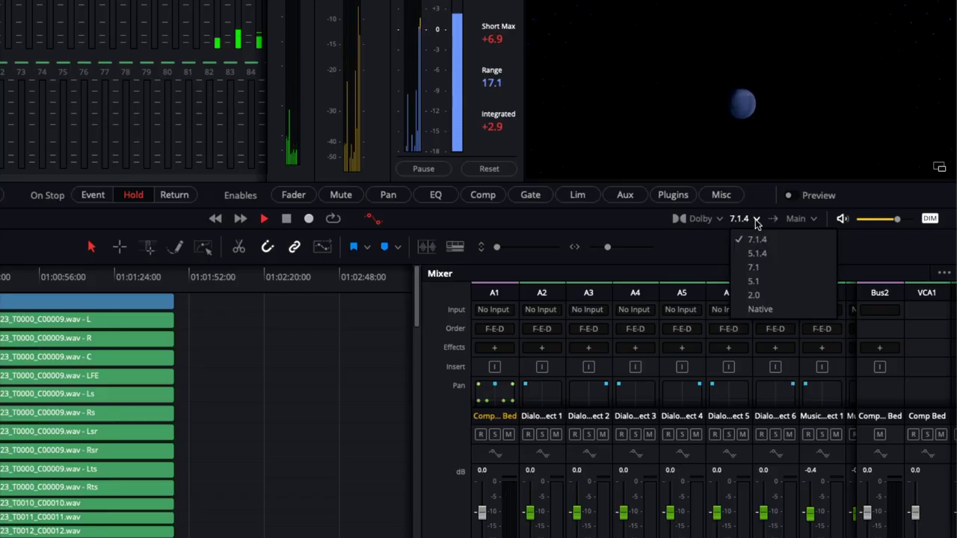
left_click(753, 294)
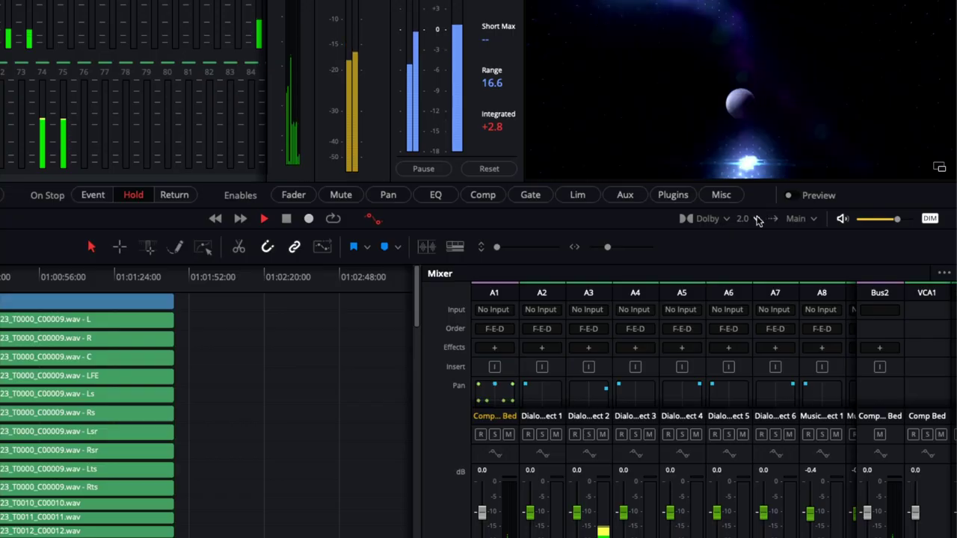
Audition the mix in the 5.1.4 and 7.1 monitoring formats, and stop playback.
left_click(754, 219)
left_click(756, 255)
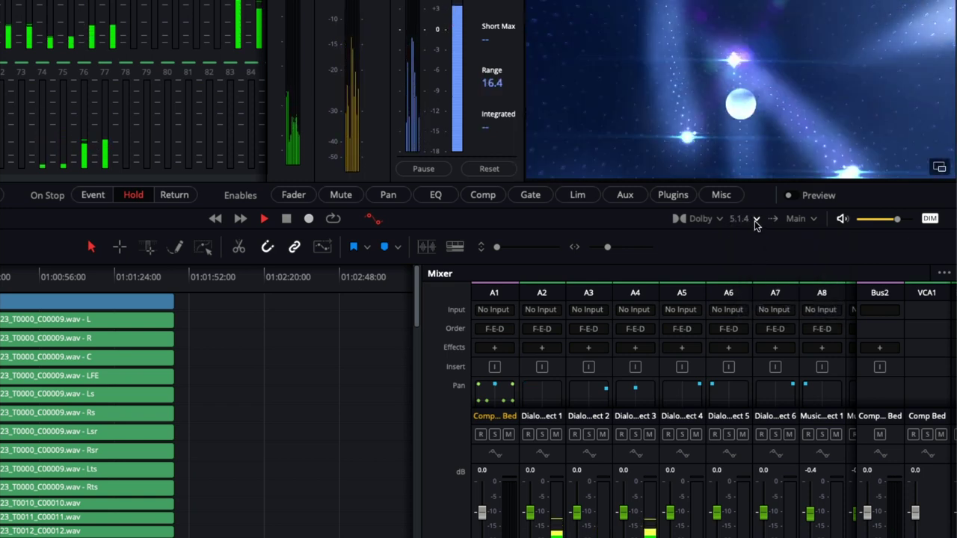
left_click(756, 221)
left_click(755, 268)
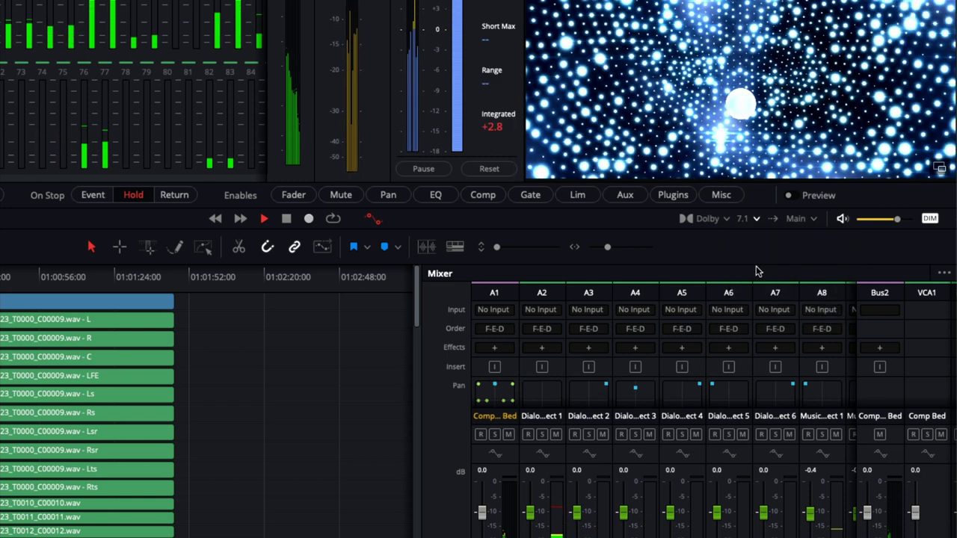
key("space")
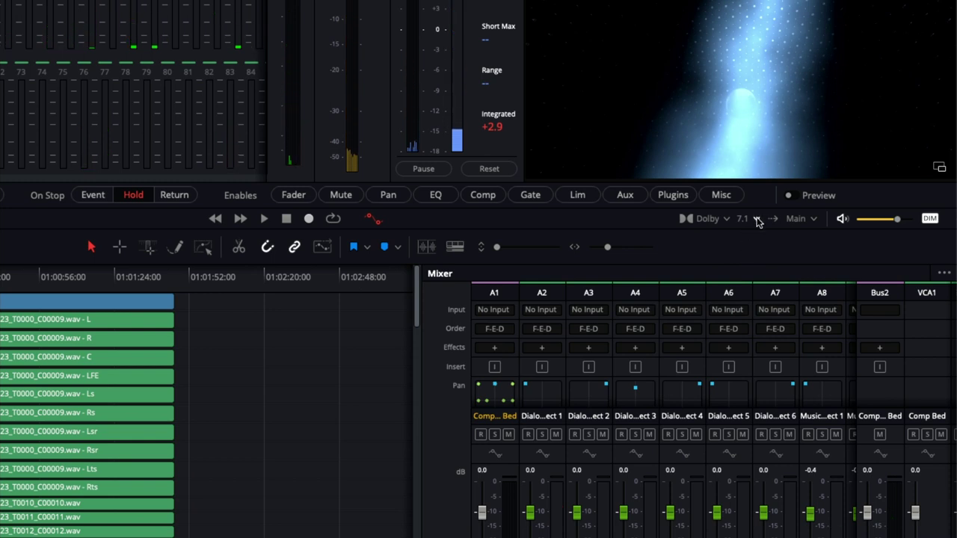
Set the Dolby monitoring format to 7.1.4 and review the other formats, including Native.
left_click(757, 221)
left_click(755, 242)
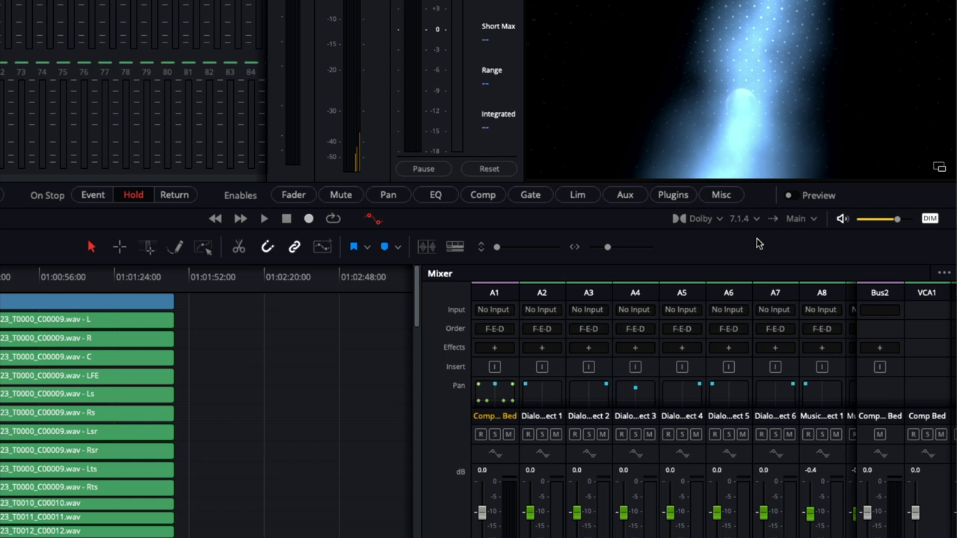
left_click(757, 219)
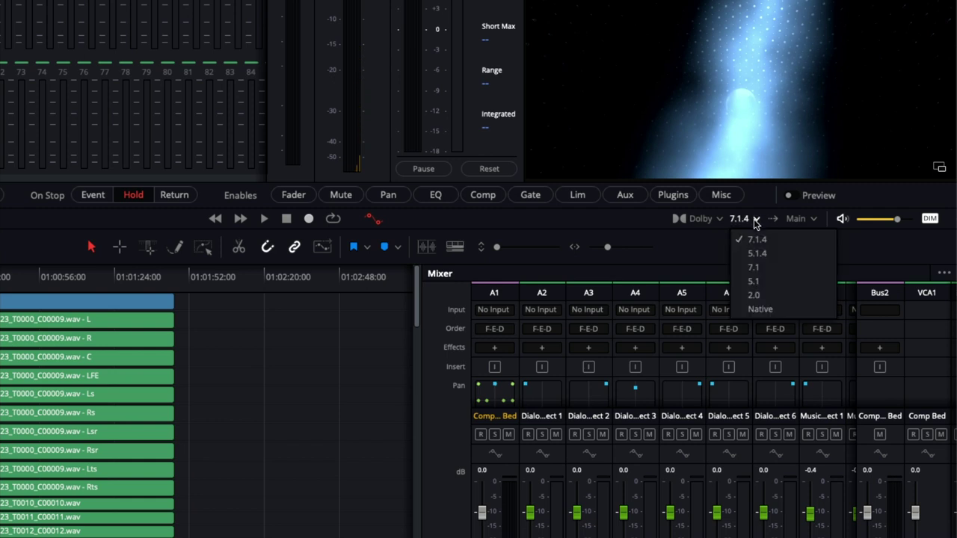
left_click(708, 248)
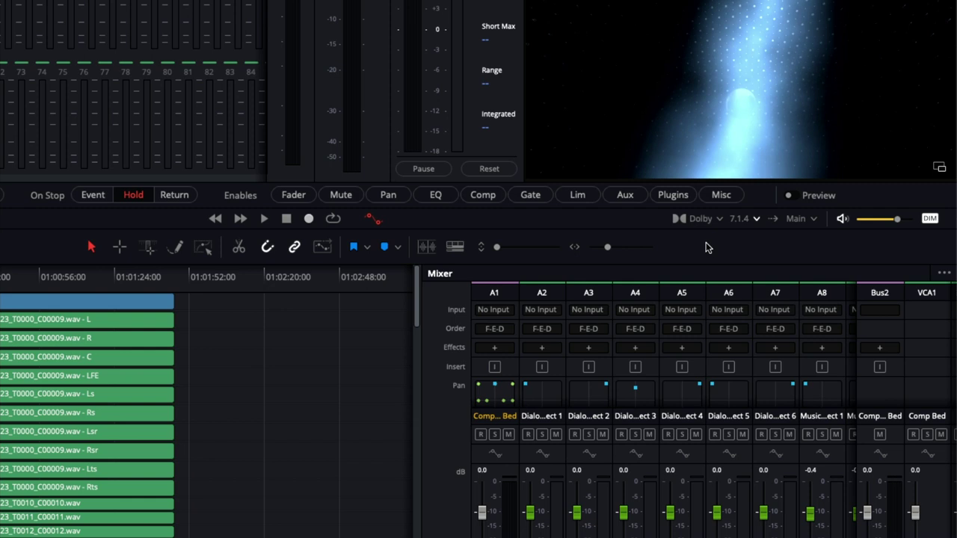
left_click(757, 220)
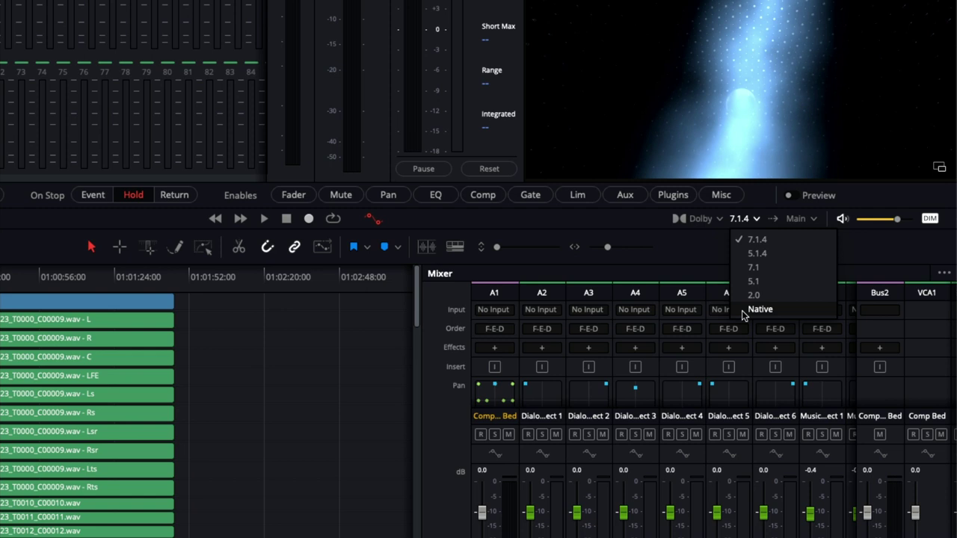
left_click(705, 259)
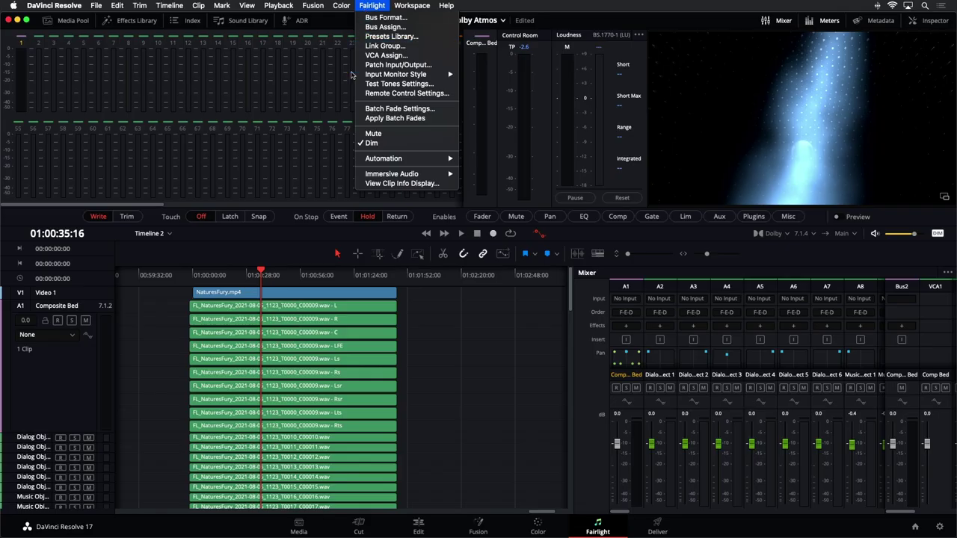
Examine the downmix and trim controls in the Dolby Atmos renderer settings, and switch the monitoring format to 2.0.
mouse_move(362, 175)
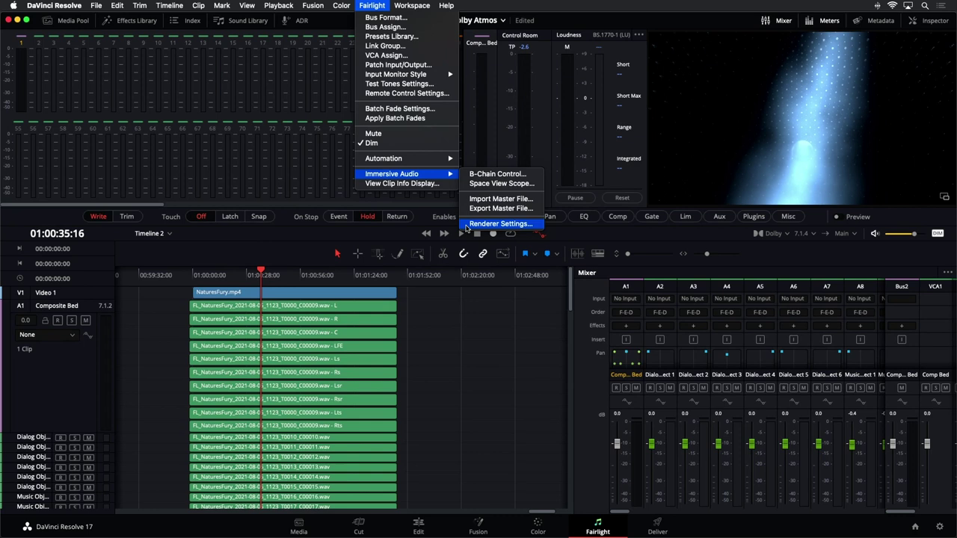
left_click(499, 224)
left_click_drag(457, 118, 398, 86)
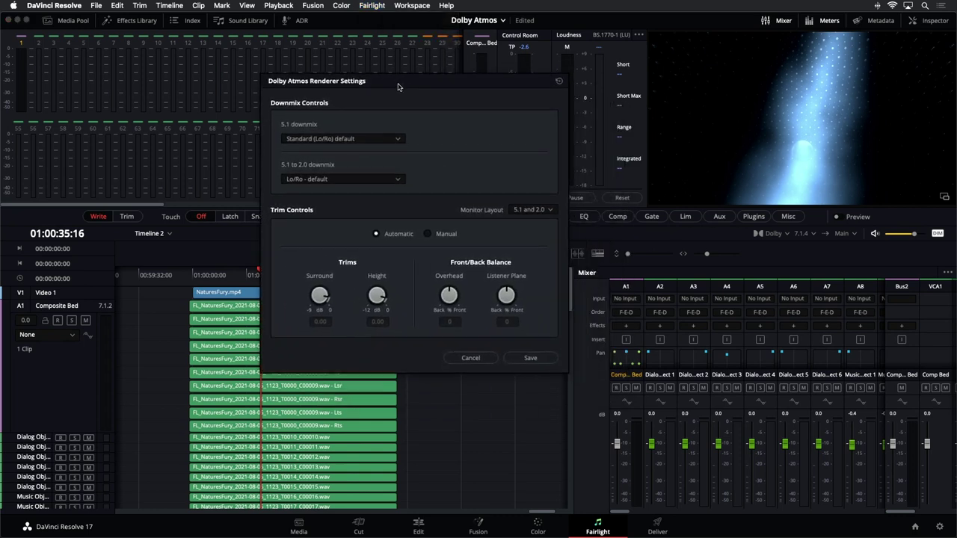
left_click(813, 234)
left_click(814, 293)
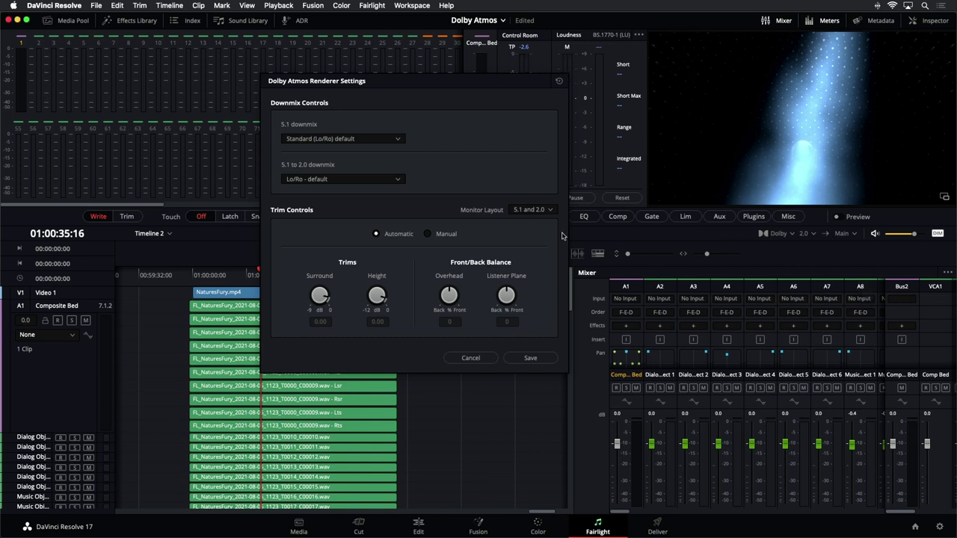
Set the Dolby monitoring format to 5.1 and close the renderer settings without saving.
left_click(814, 234)
left_click(816, 281)
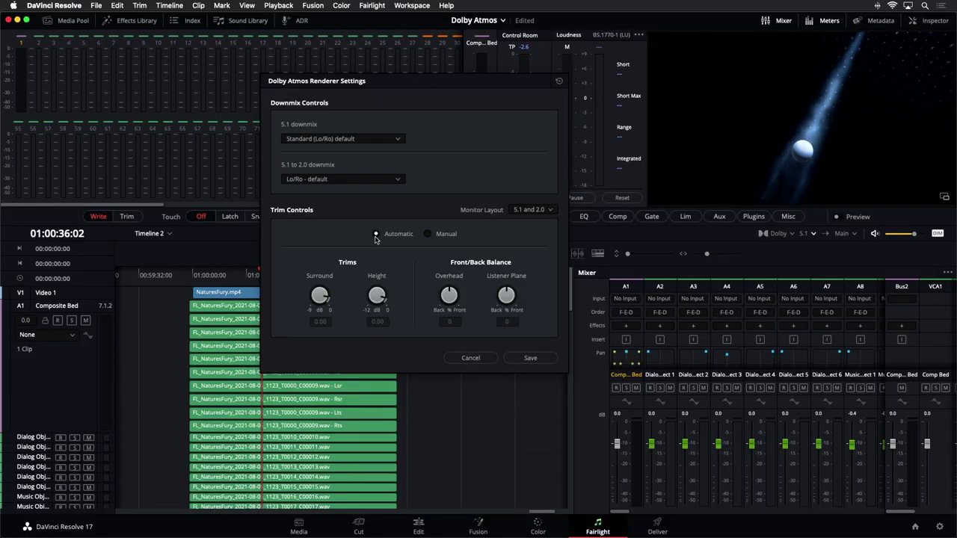
left_click(470, 358)
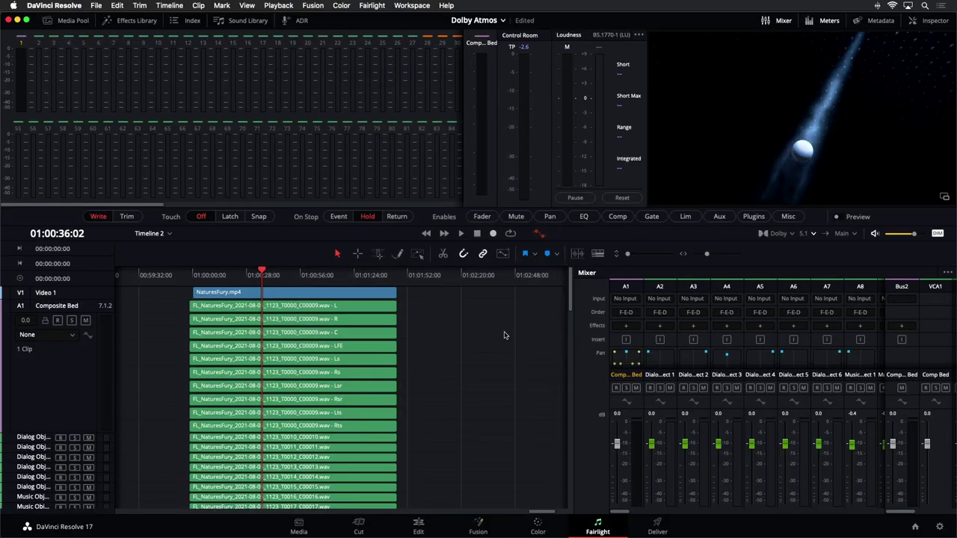
Move the playhead to 01:00:59:20 and turn off dimming of the monitoring output.
left_click(307, 272)
scroll(313, 280, "down", 5)
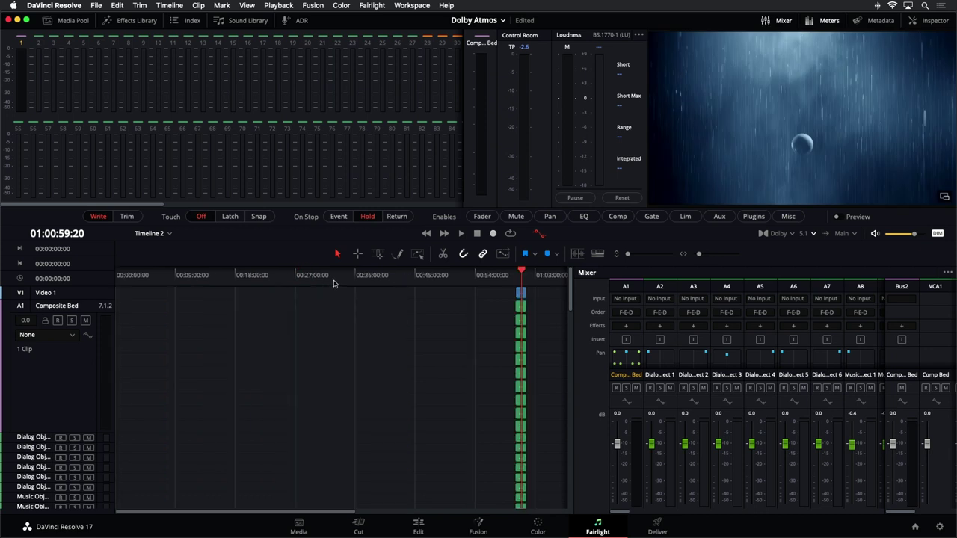
scroll(334, 283, "up", 6)
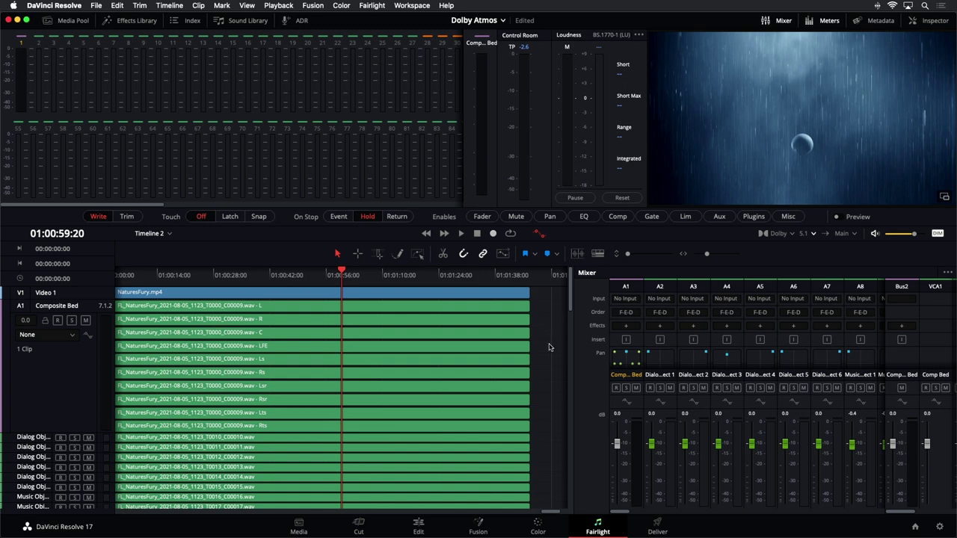
left_click(938, 234)
Open the Atmos 7.1.4 Ident project from the project manager and look over its channel tracks.
left_click(914, 528)
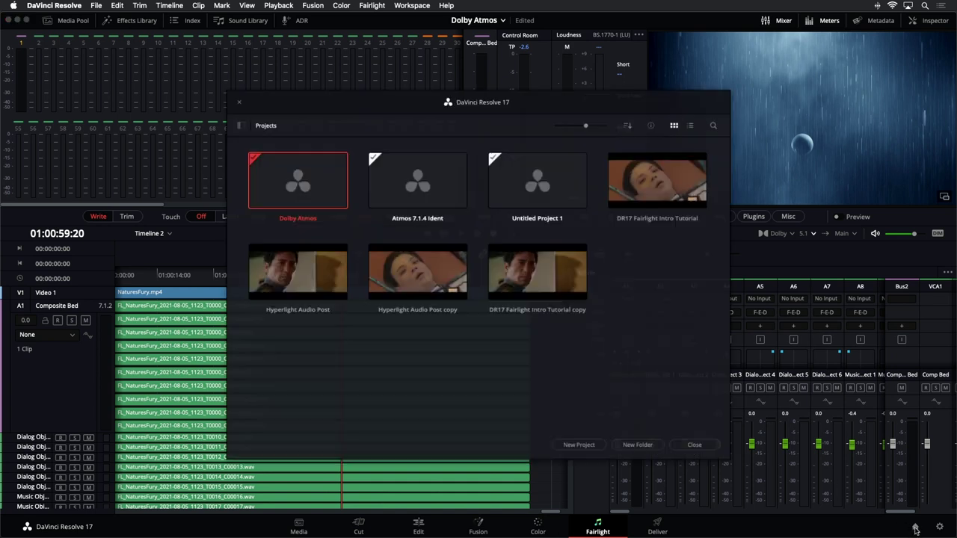
left_click(441, 177)
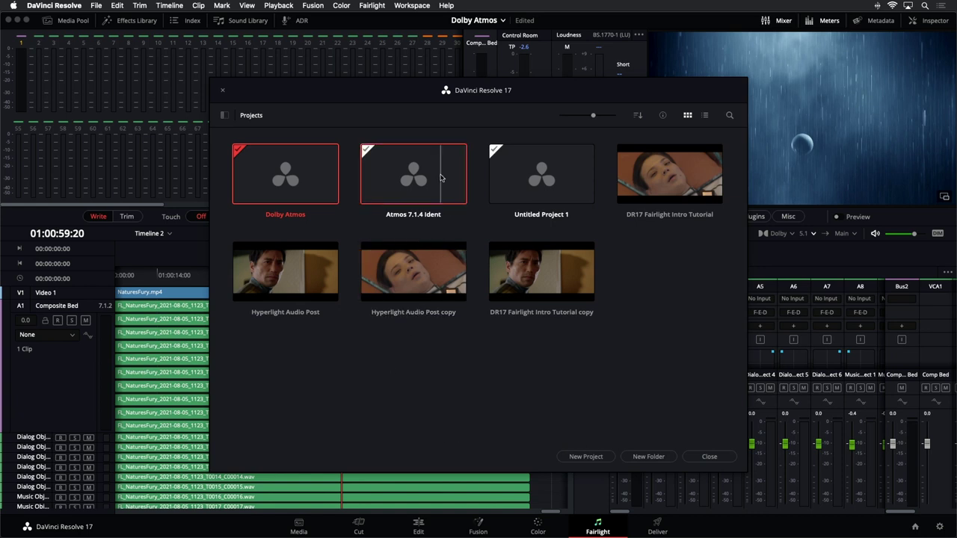
double_click(441, 177)
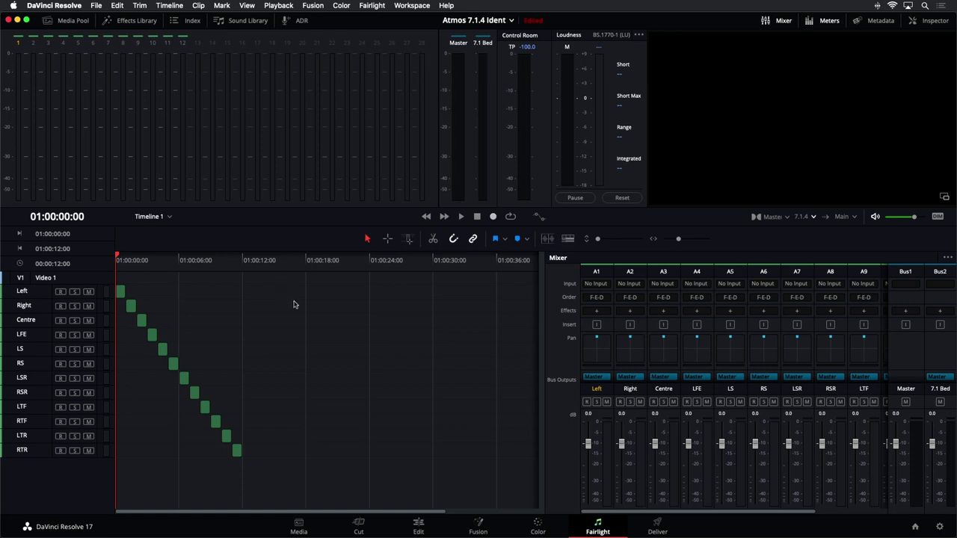
scroll(263, 289, "up", 3)
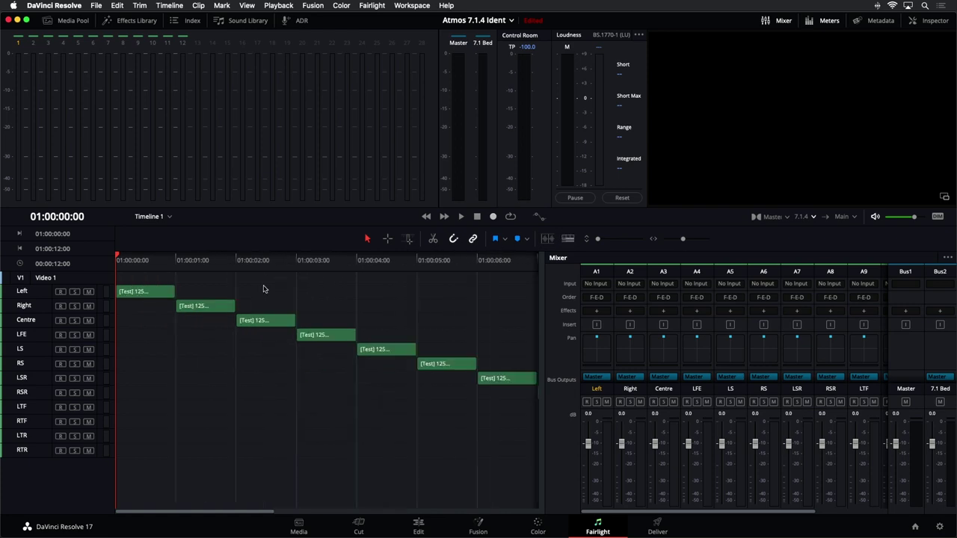
left_click(35, 294)
left_click(35, 467)
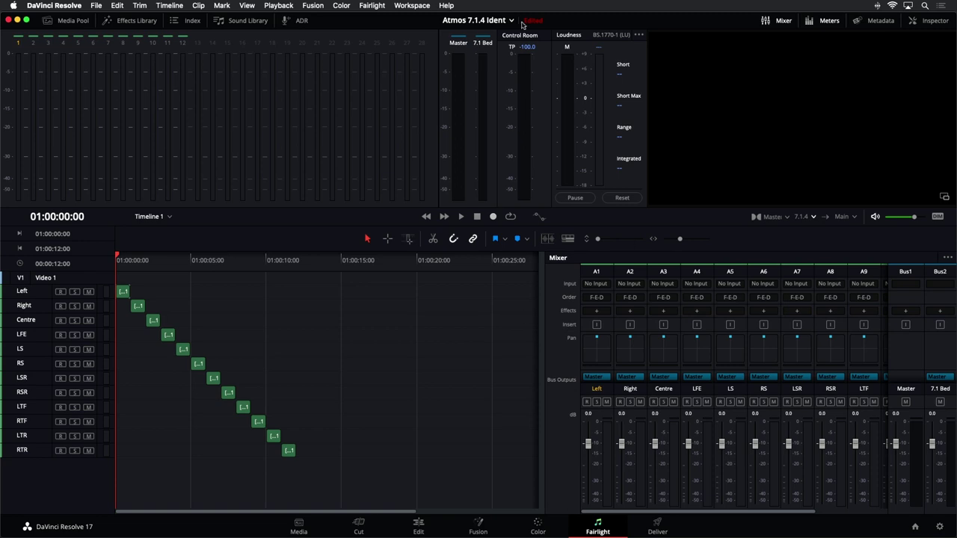
Reset the workspace to its default layout and fit all the test clips in the timeline.
left_click(399, 6)
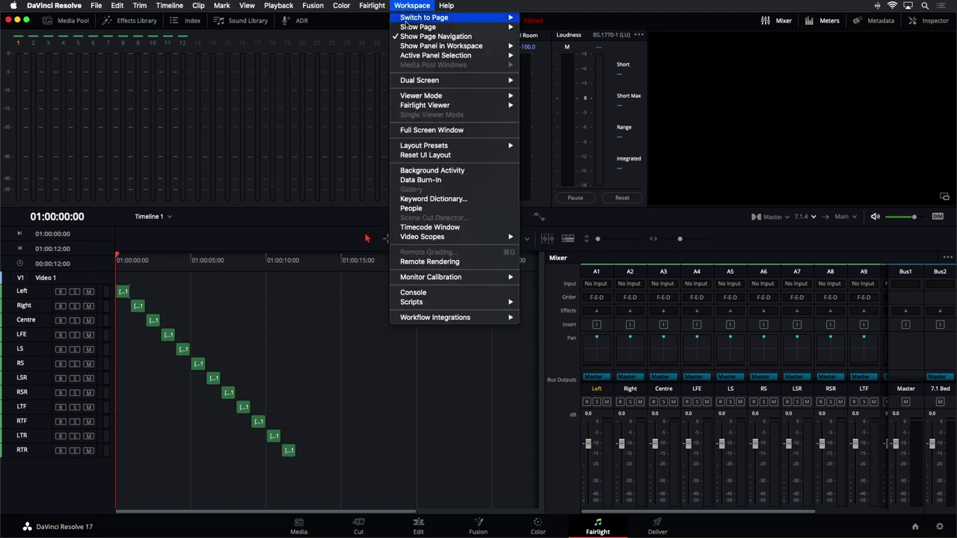
left_click(409, 157)
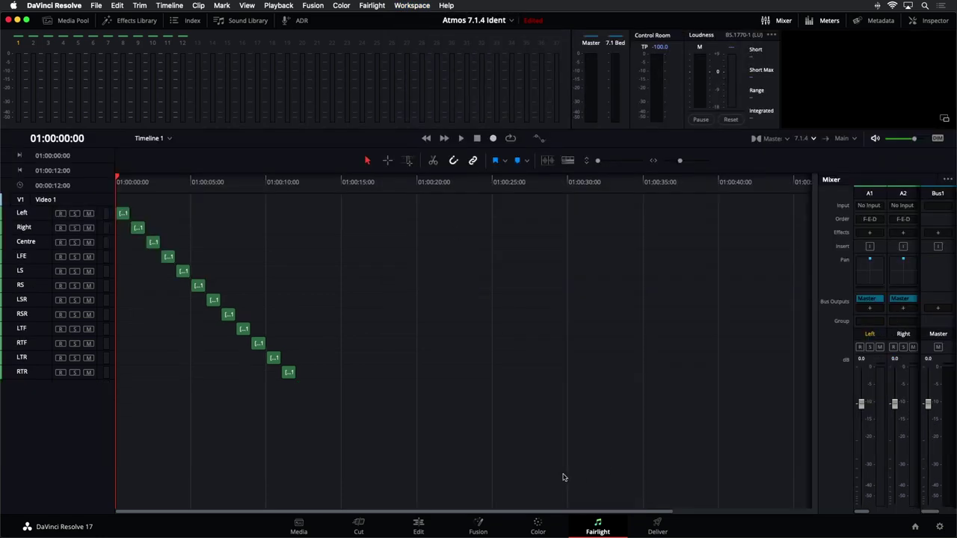
key("shift+z")
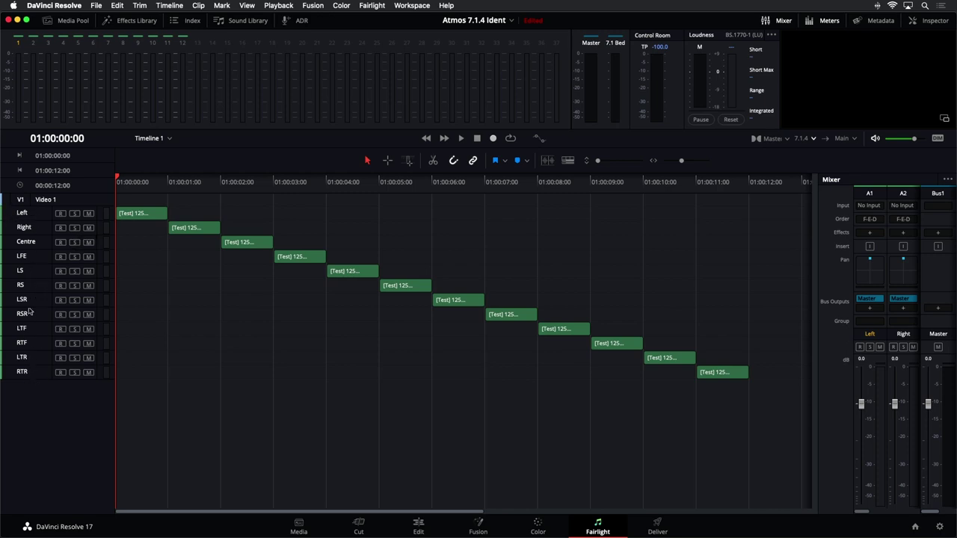
Go through the bed tracks Left, Right, Centre, LFE and LS one by one, and clear the track selection.
left_click(32, 218)
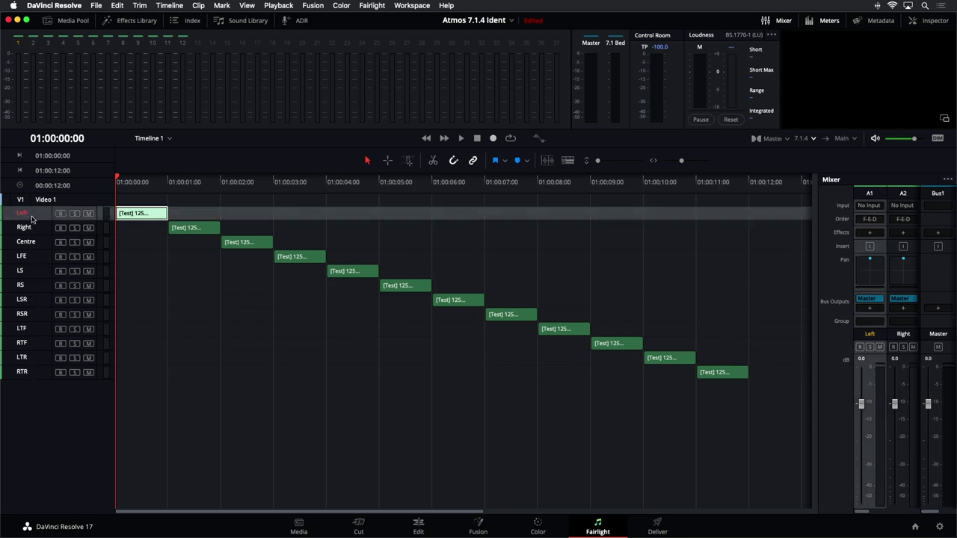
left_click(33, 231)
left_click(33, 240)
left_click(32, 261)
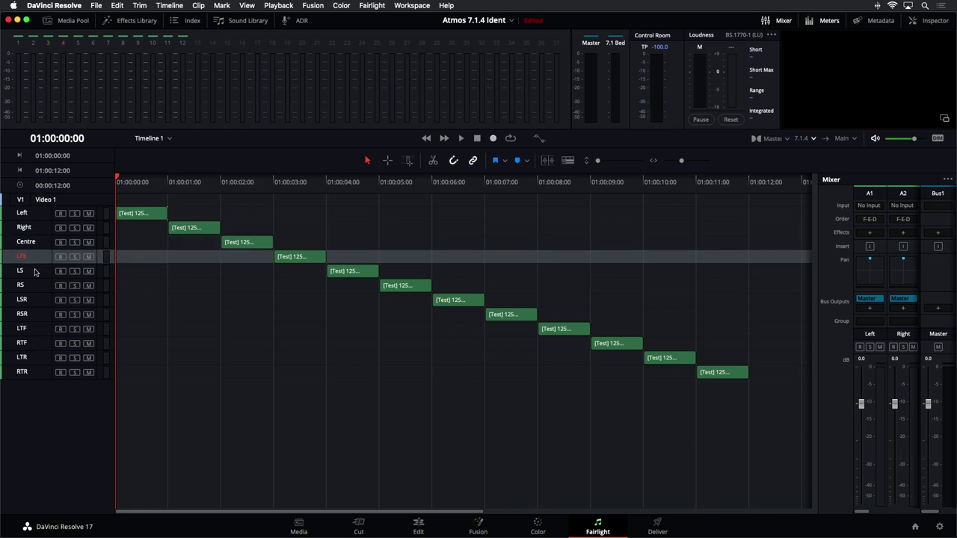
left_click(35, 273)
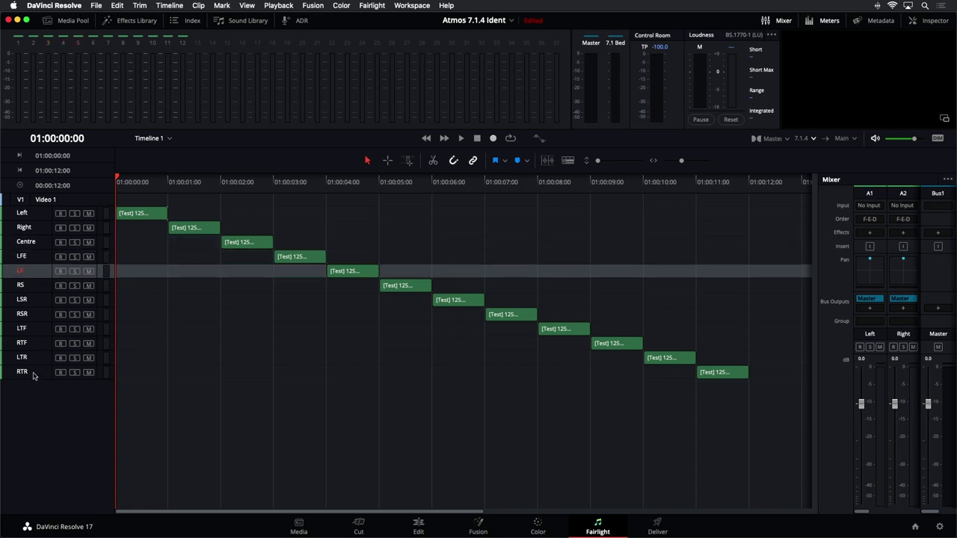
left_click(31, 399)
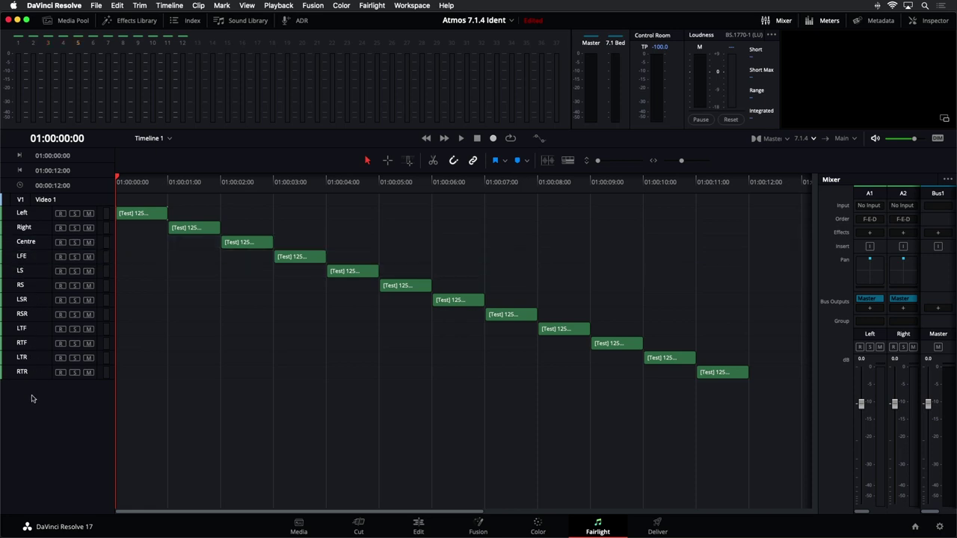
Go through the four height tracks LTF, RTF, LTR and RTR in turn, and clear the track selection.
left_click(33, 334)
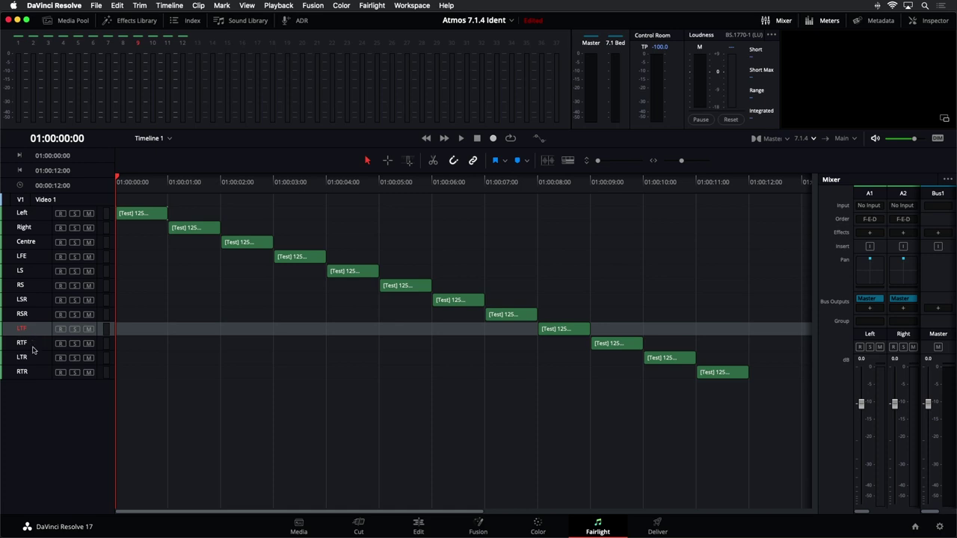
left_click(32, 346)
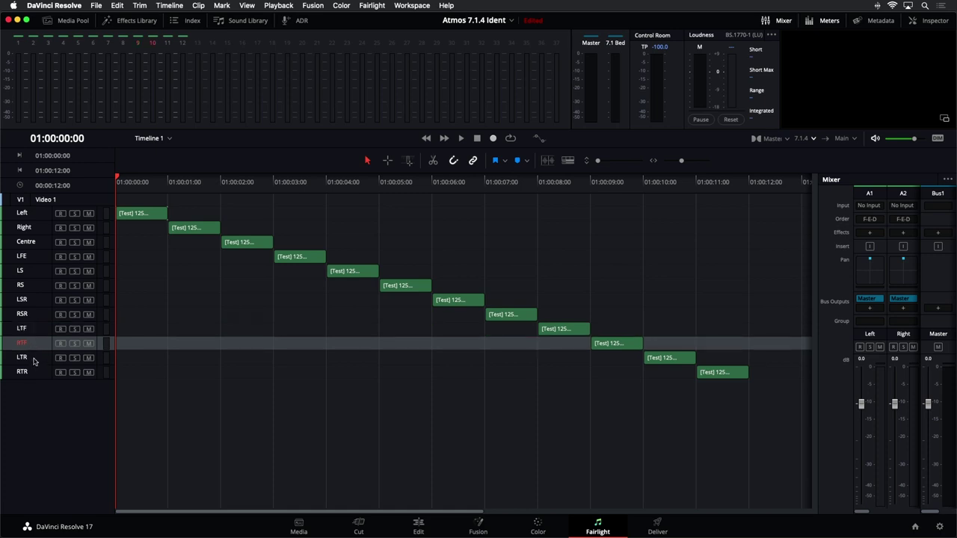
left_click(33, 361)
left_click(32, 374)
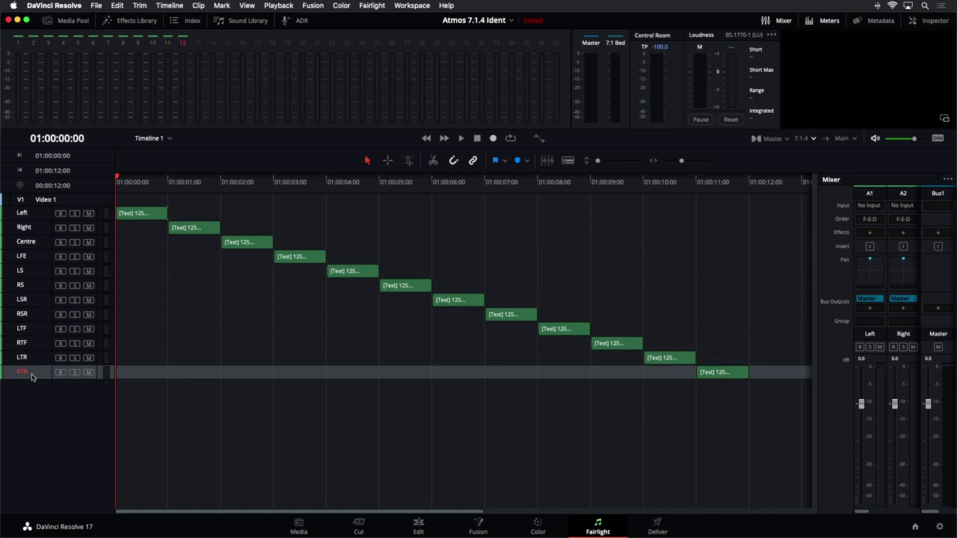
left_click(43, 403)
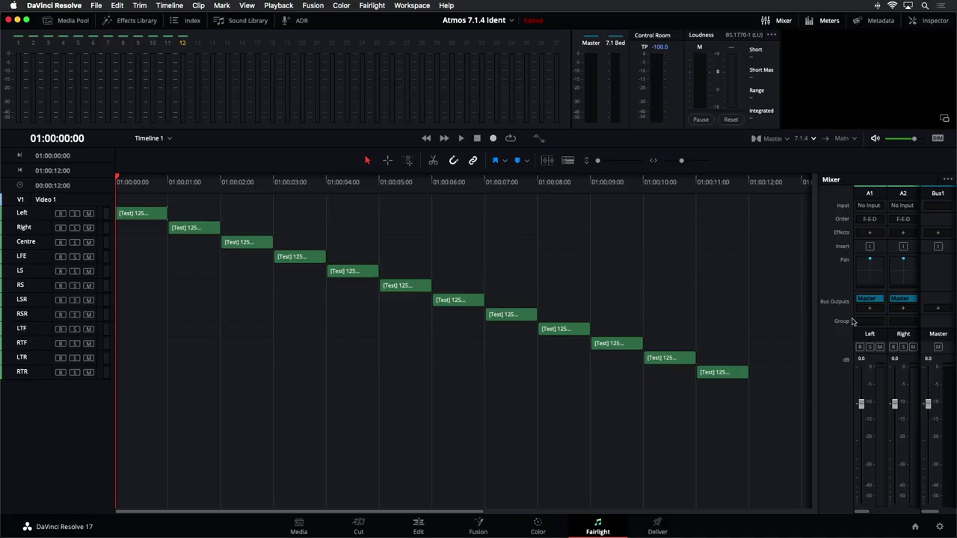
Mute the monitoring output and play the timeline past the last test clip to check each channel's meter.
key("super+minus")
key("super+minus")
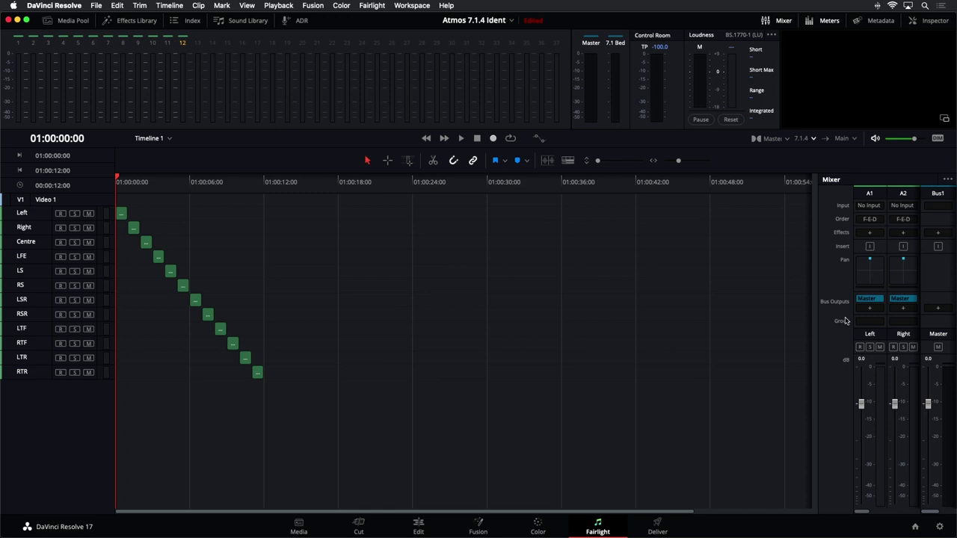
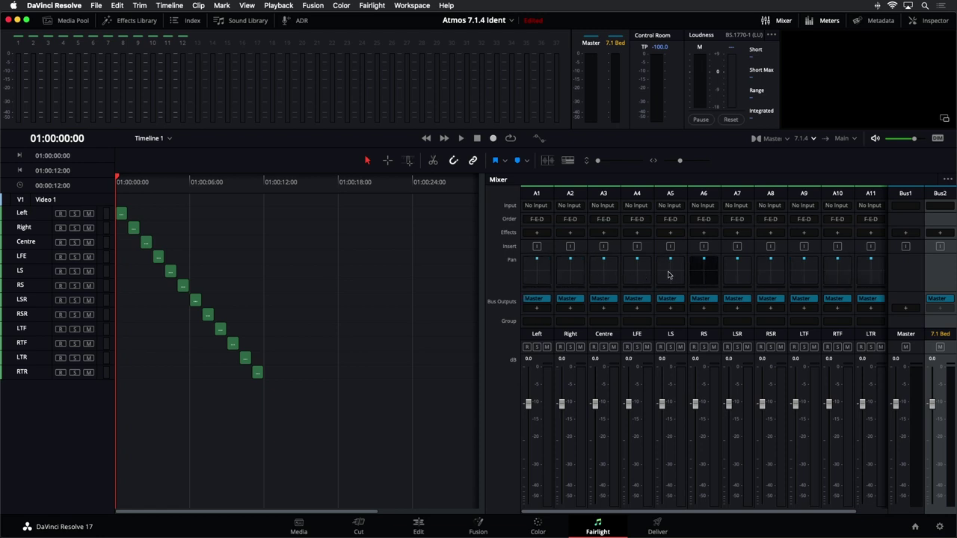
key("space")
key("space")
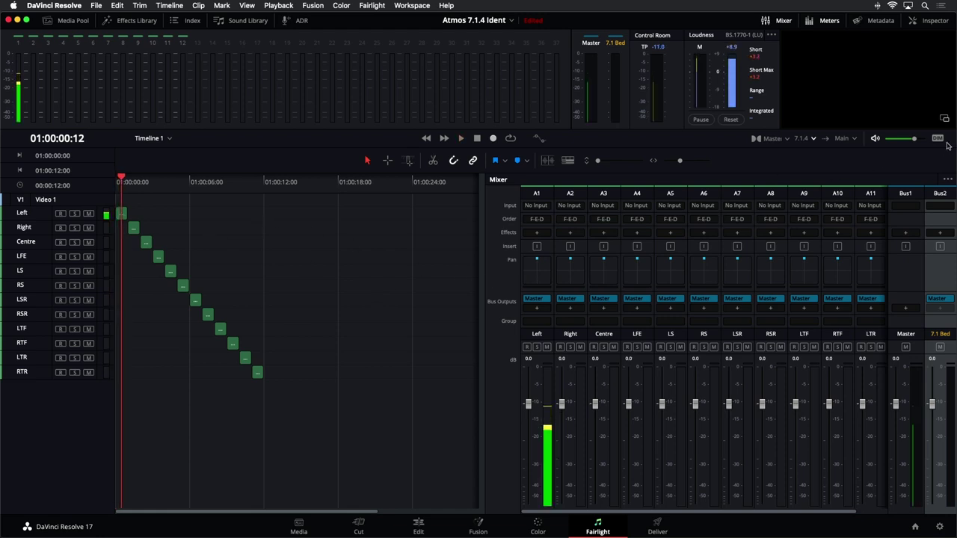
left_click(875, 140)
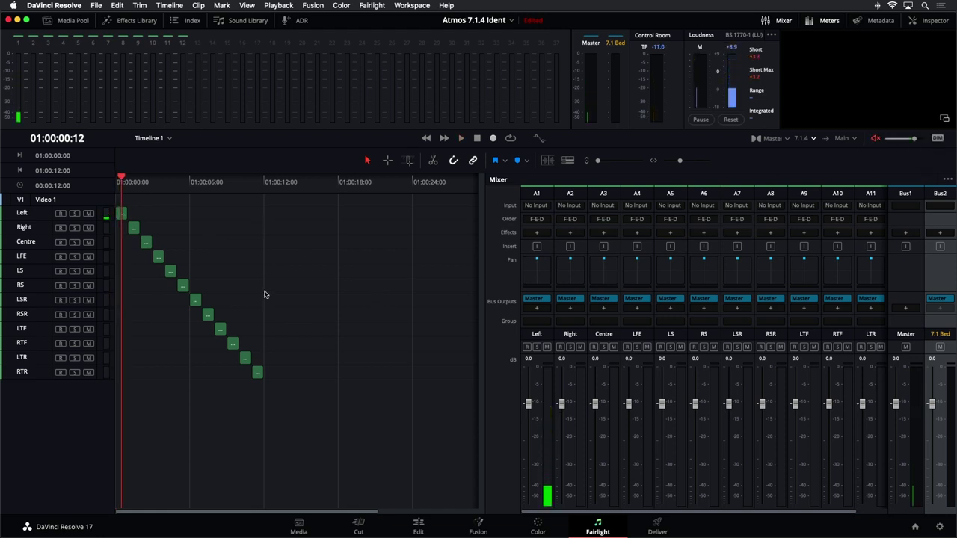
key("space")
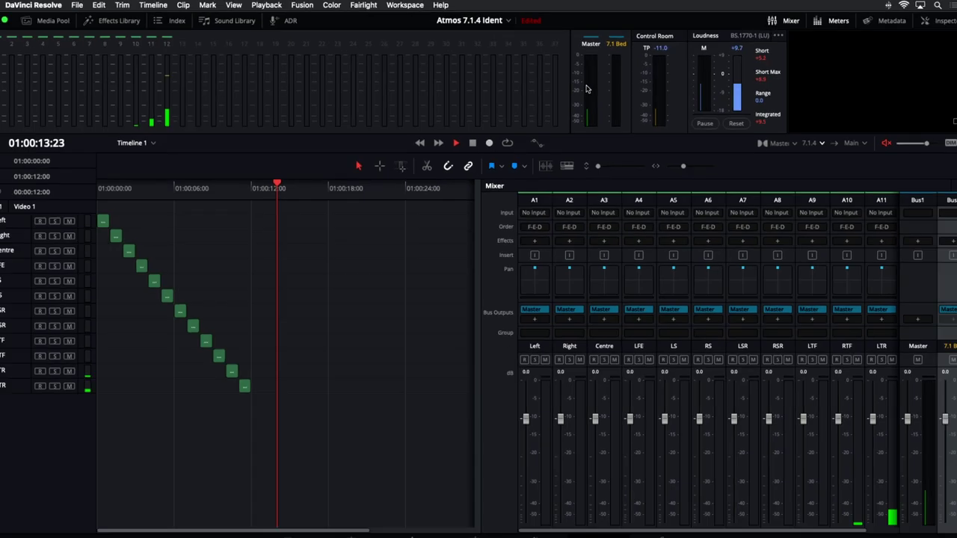
key("space")
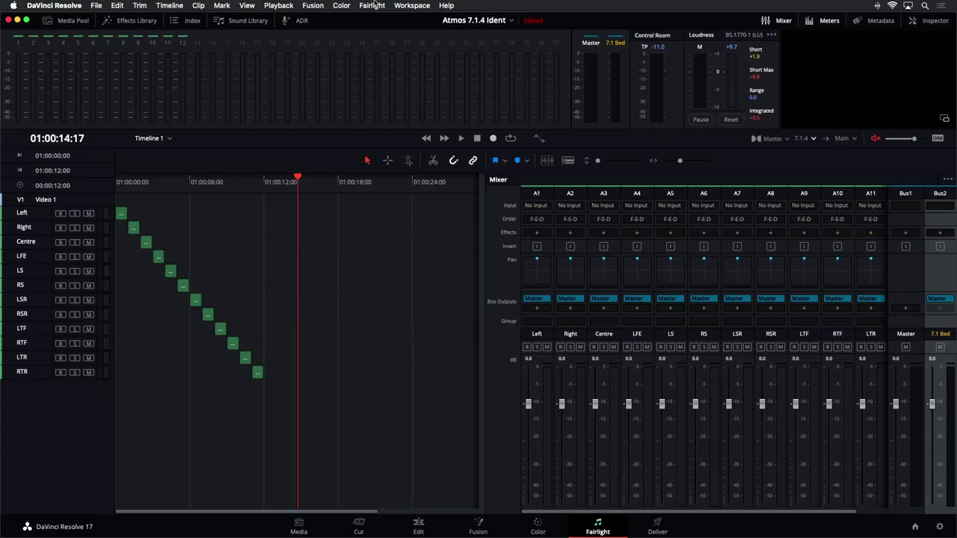
Open the Link Group settings and select all twelve tracks from Left through RTR.
left_click(375, 6)
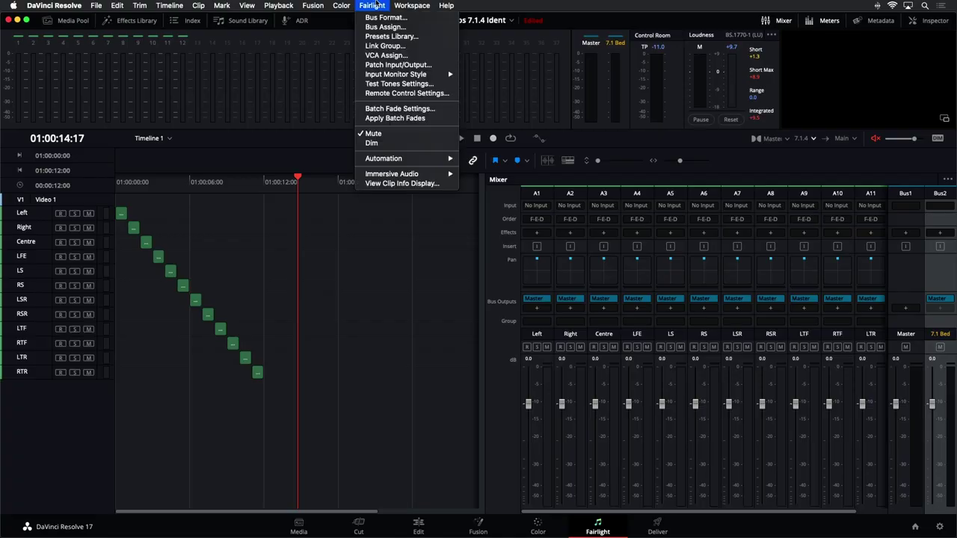
left_click(379, 46)
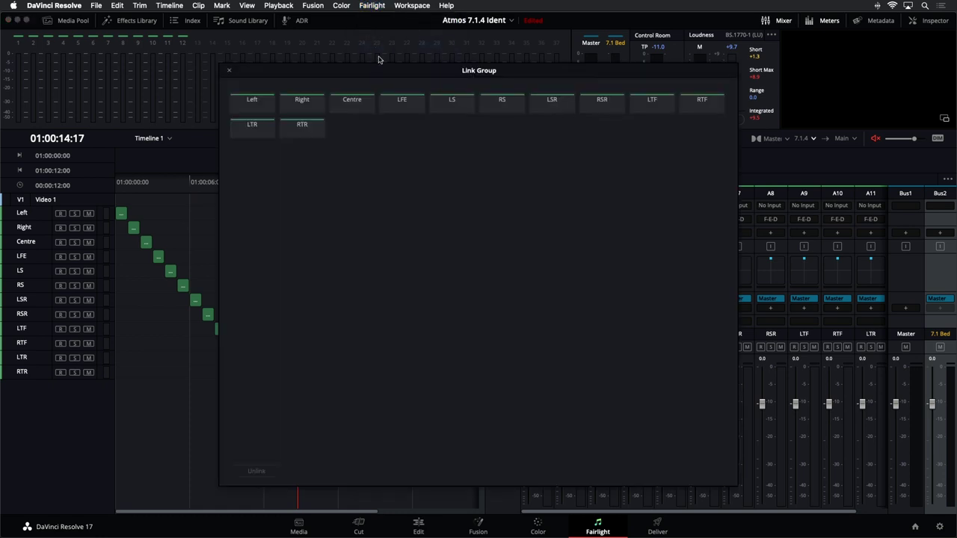
left_click_drag(385, 68, 457, 75)
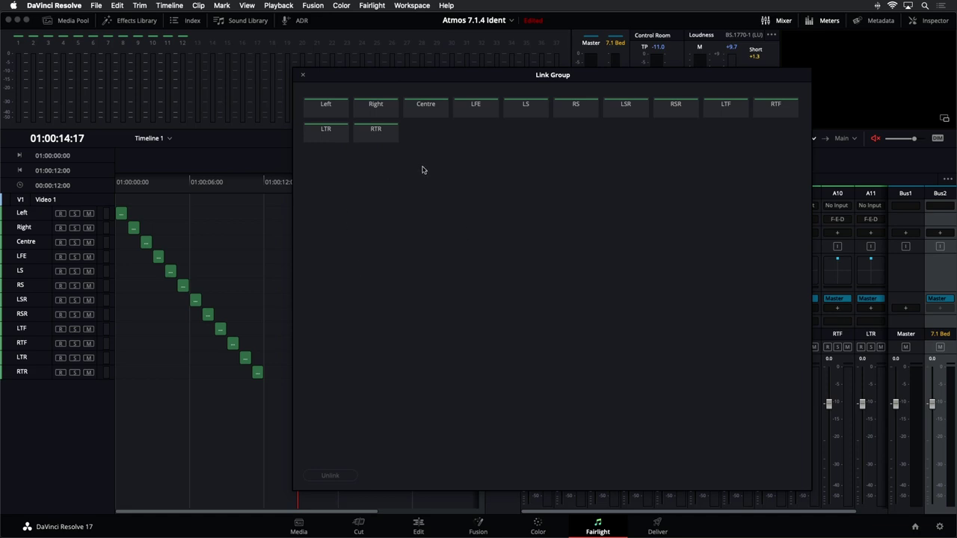
left_click(323, 110)
left_click(385, 138, "shift")
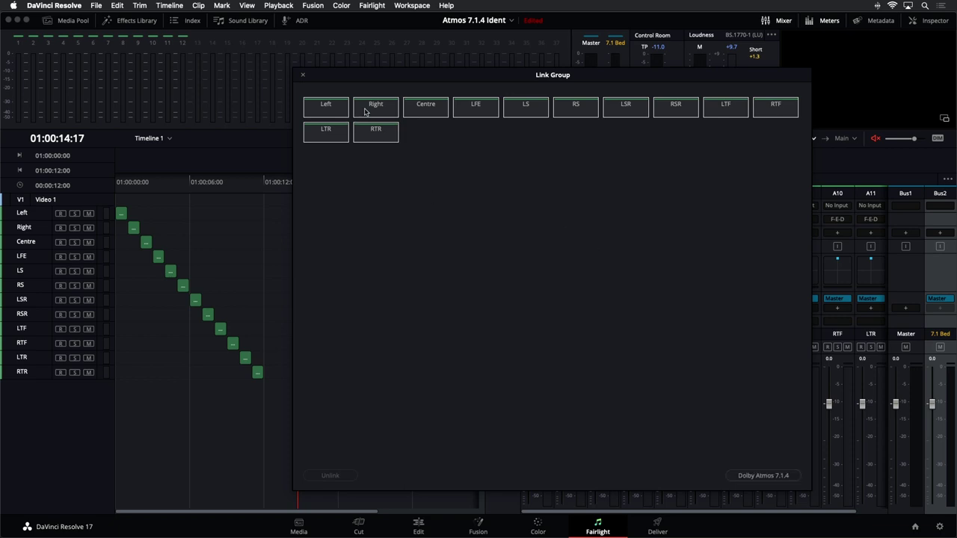
Reduce the link group selection to just the Left and Right tracks.
left_click(476, 107)
left_click(390, 105)
left_click(366, 112)
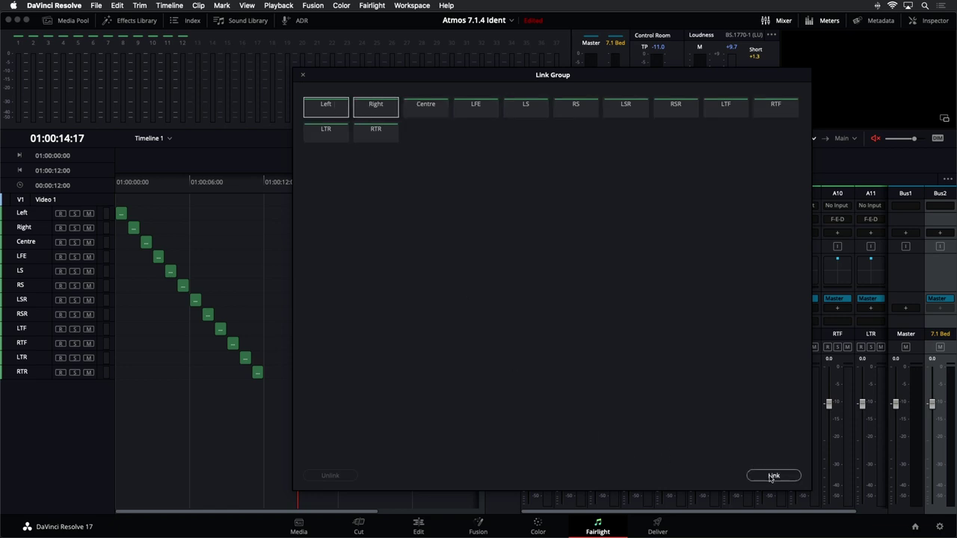
Extend the link group selection from Left and Right to all twelve tracks and link them as Dolby Atmos 7.1.4.
left_click(570, 105, "shift")
left_click(537, 105, "shift")
left_click(584, 108, "shift")
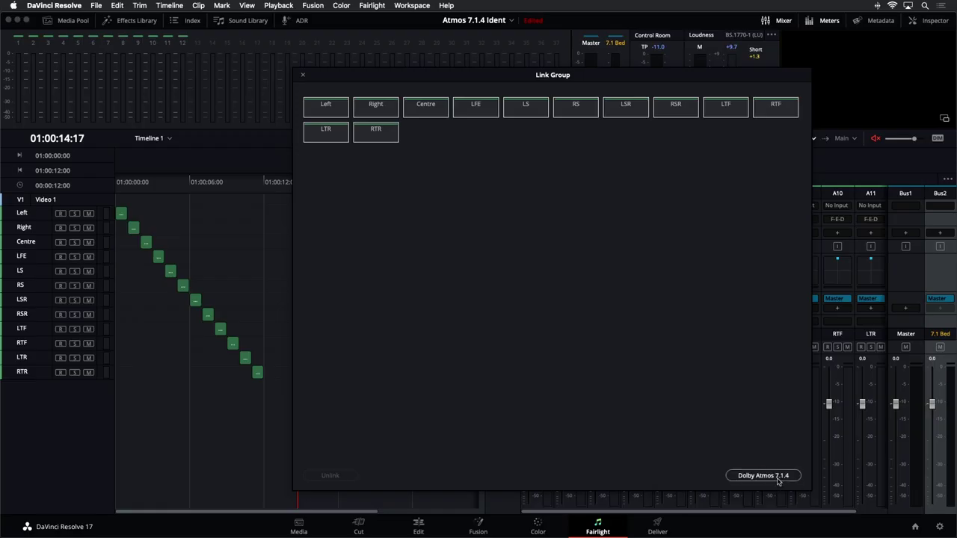
left_click(778, 479)
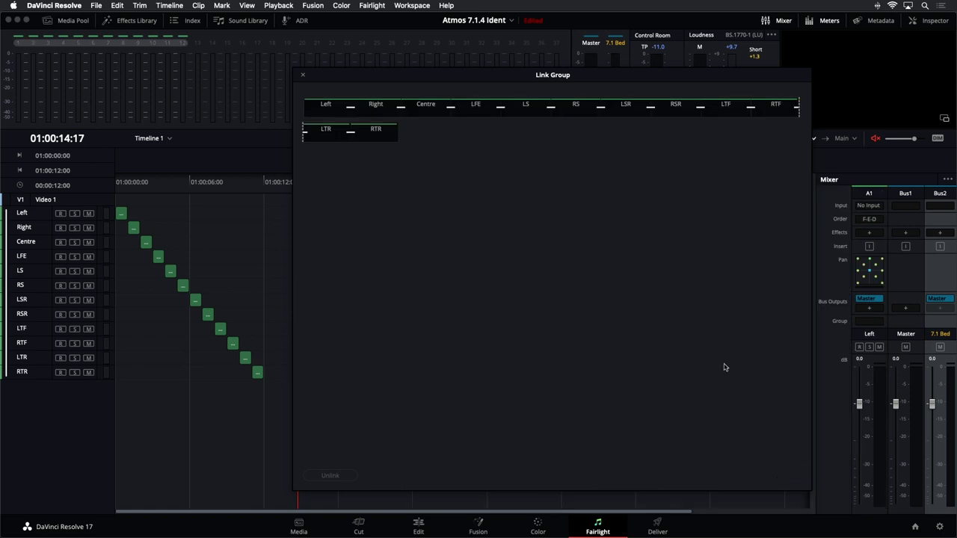
Close the Link Group settings and inspect the linked group's Audio Pan window in 3D space.
left_click(302, 76)
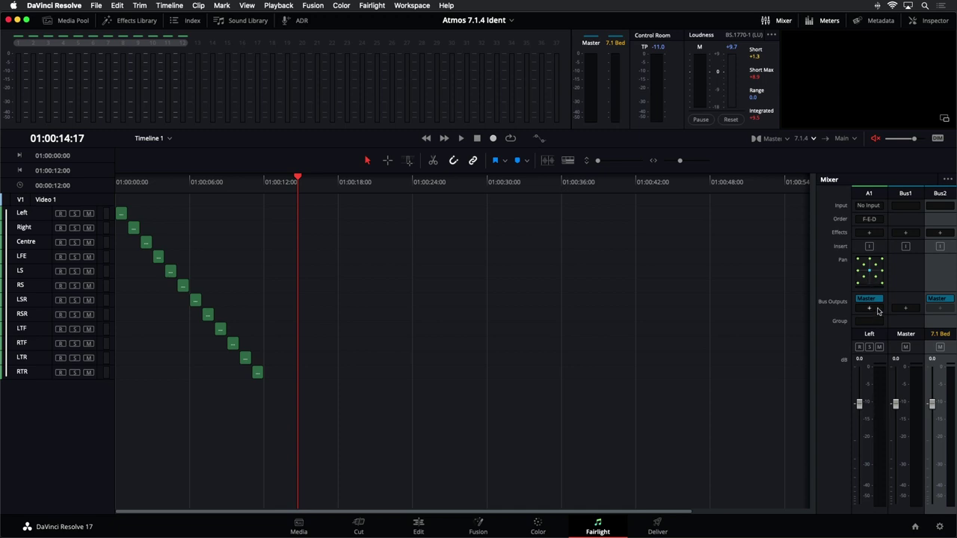
double_click(871, 271)
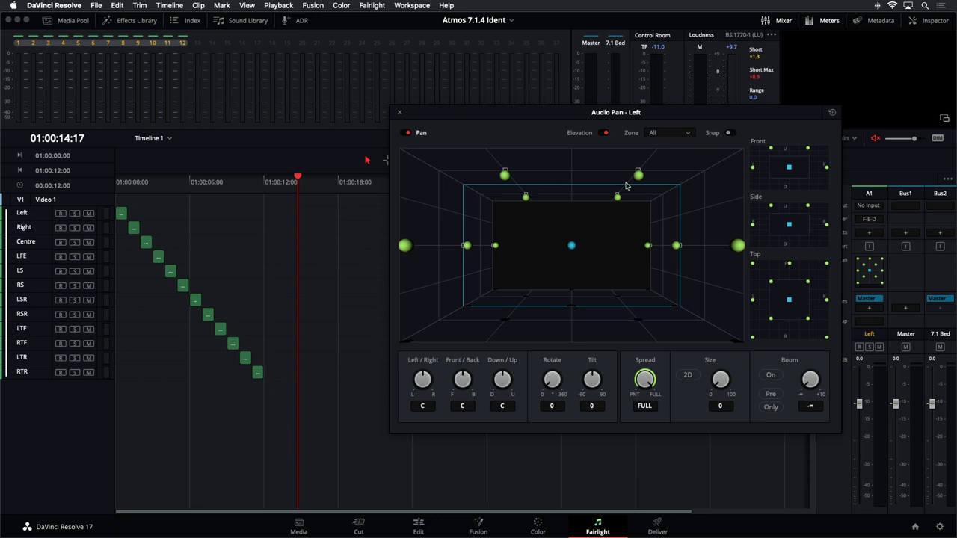
left_click(400, 114)
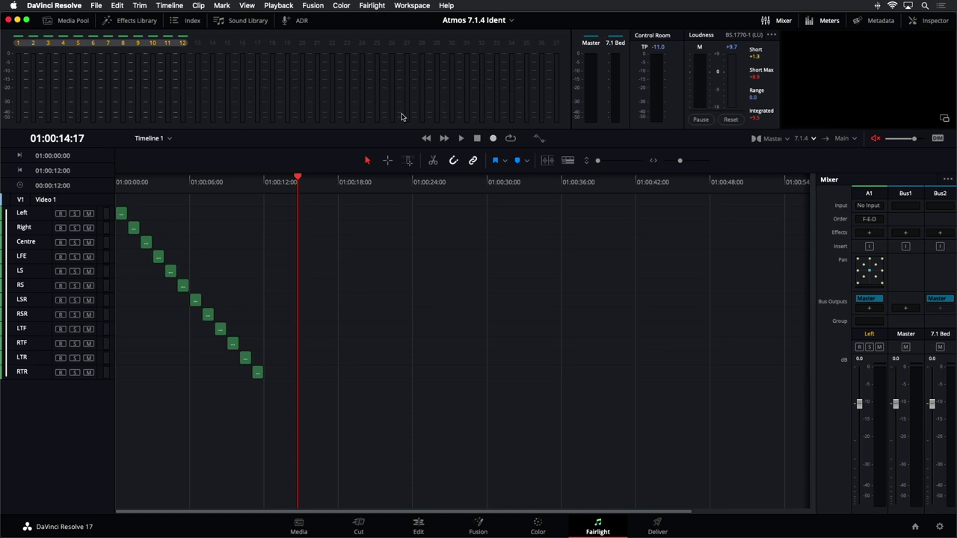
Reopen the Link Group settings and unlink the twelve-track Dolby Atmos 7.1.4 group.
left_click(371, 4)
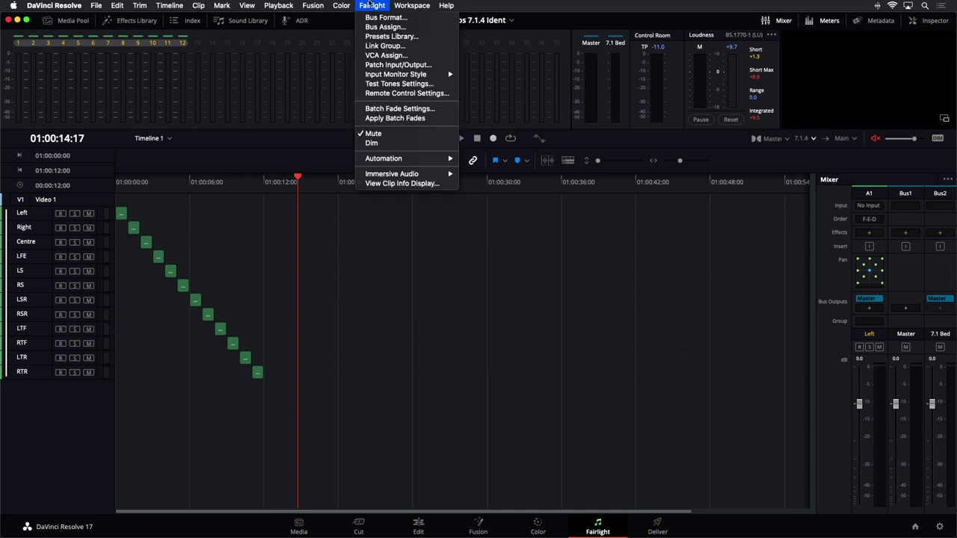
left_click(373, 46)
left_click(397, 102)
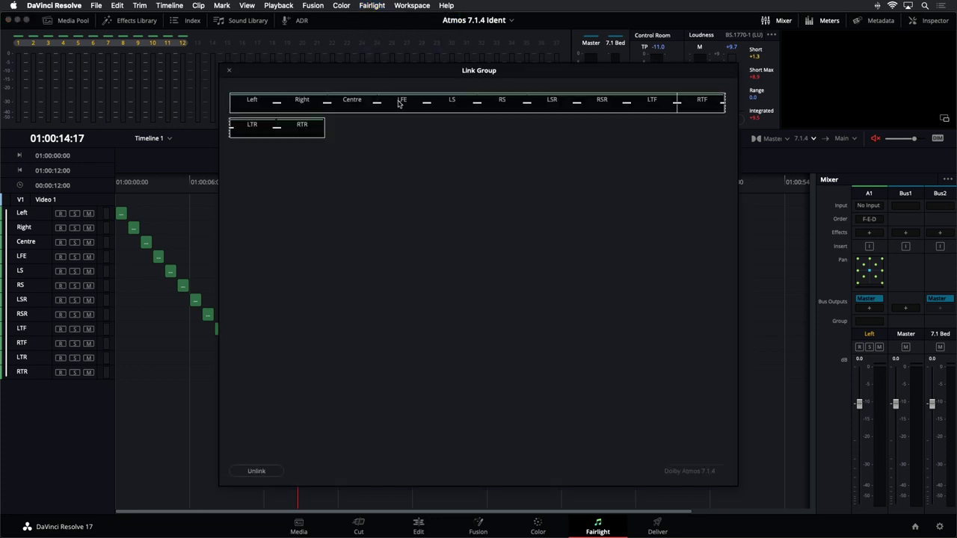
left_click(247, 471)
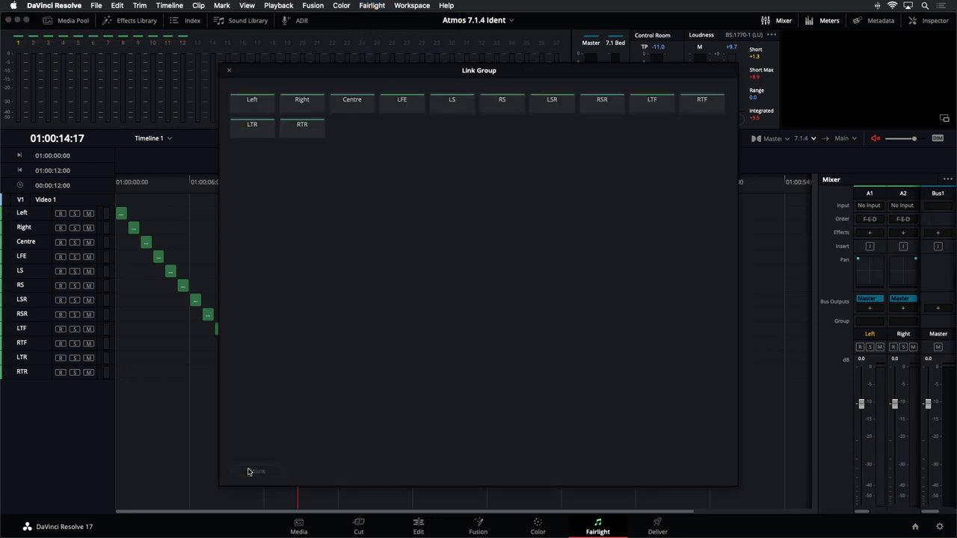
left_click(231, 72)
Move the playhead to 01:00:01:00 and widen the mixer to reveal the individual channel strips.
left_click(129, 187)
left_click_drag(816, 292, 467, 314)
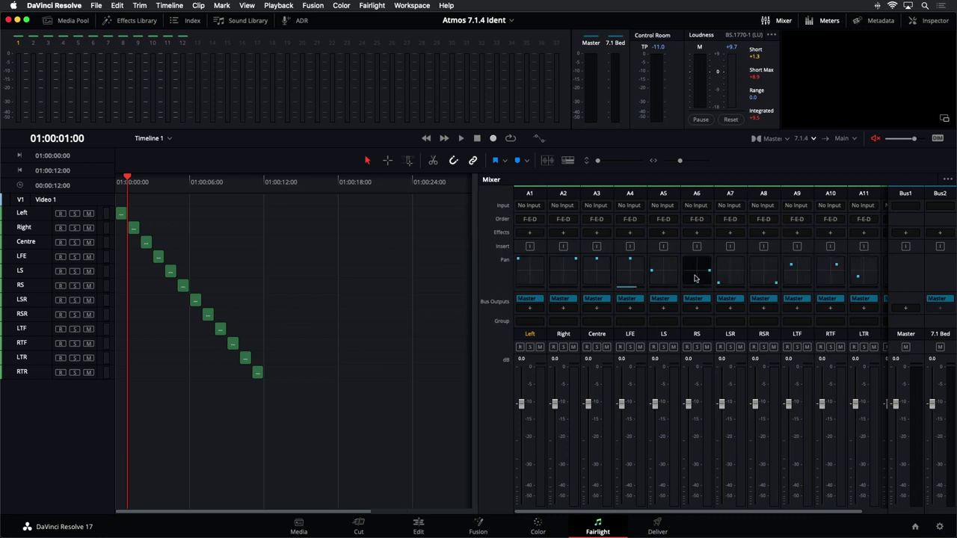
scroll(590, 514, "right", 1)
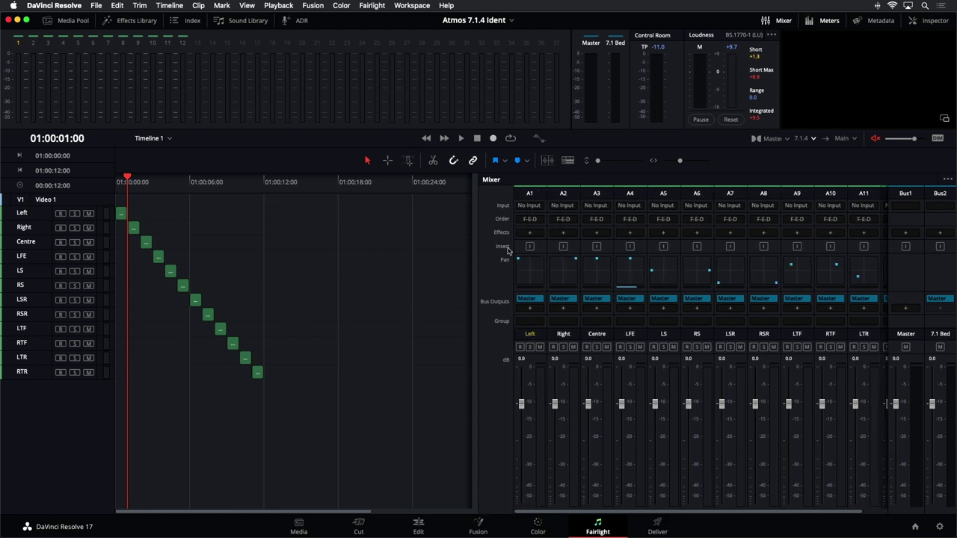
Bring up the Left track's Audio Pan window and go down through every track to RTR, examining each pan position.
double_click(533, 278)
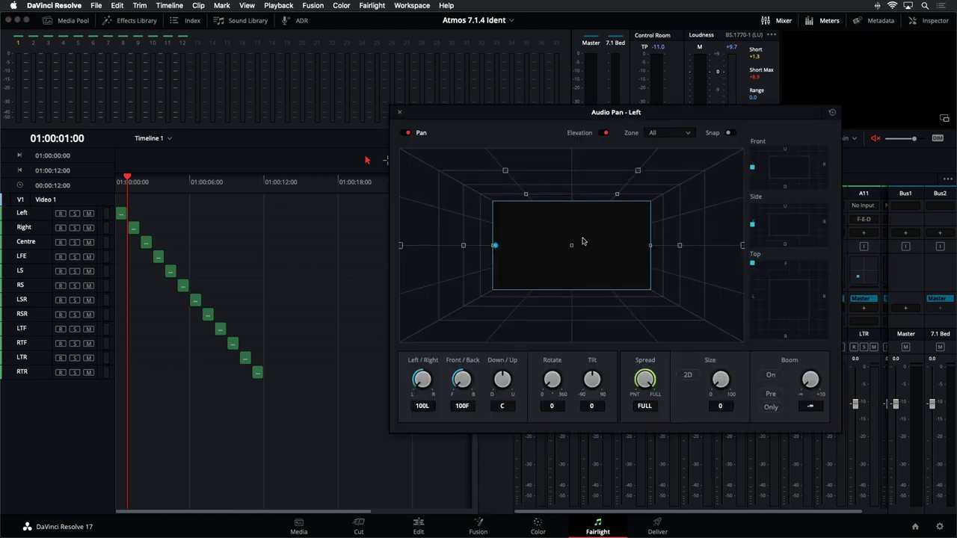
left_click_drag(430, 115, 406, 100)
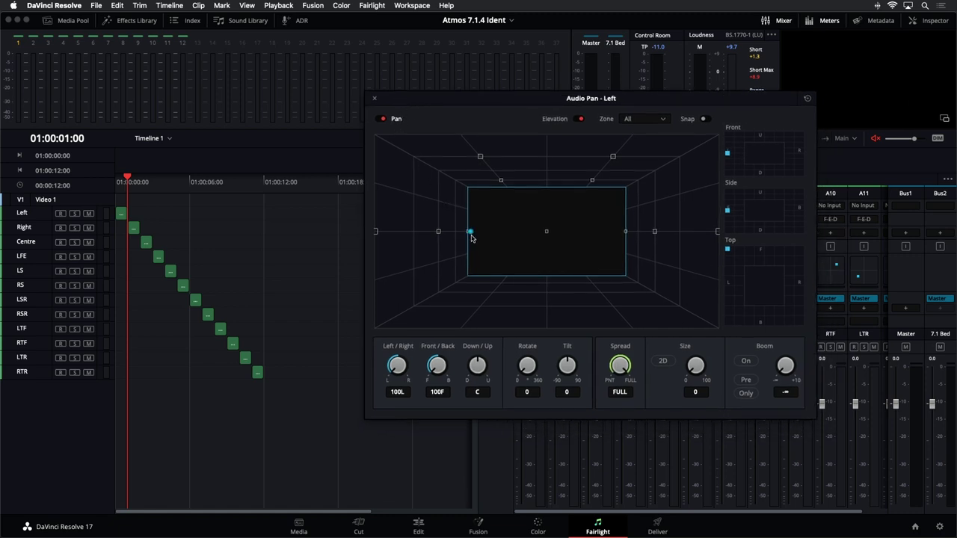
left_click(37, 217)
key("Down")
key("Down")
key("Down")
key("Down")
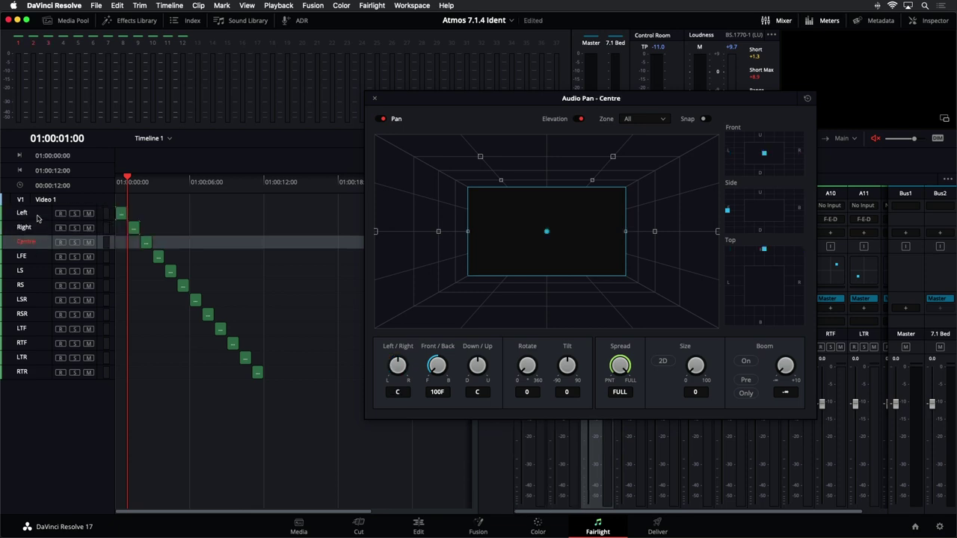
key("Down")
key("Down")
key("Down")
key("Down")
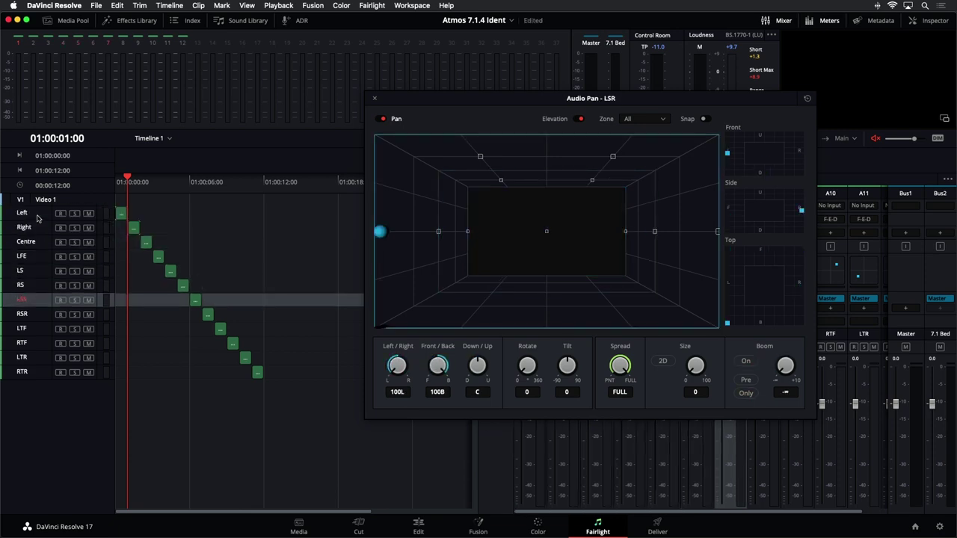
key("Down")
key("Down")
key("Down")
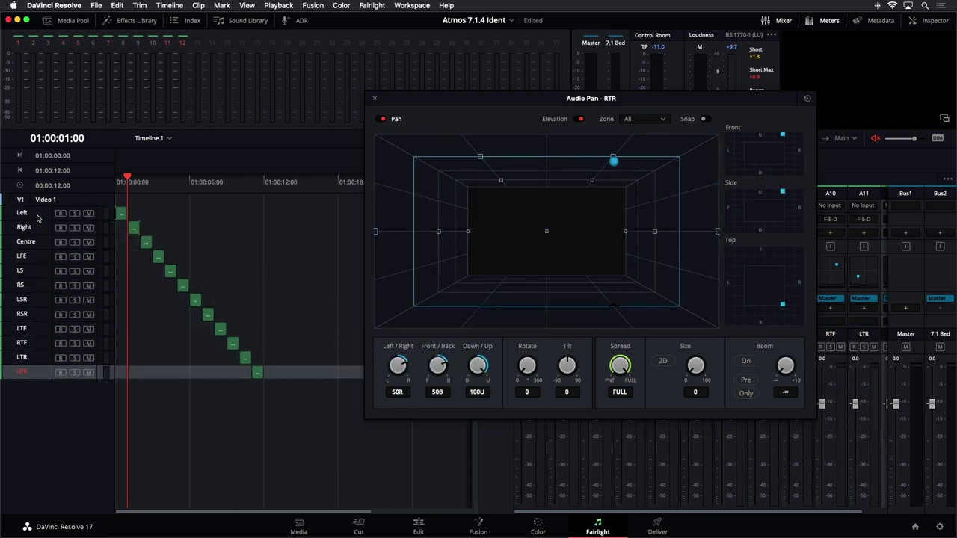
Go back up from RTR to the LSR track to recheck the pan positions, and close the Audio Pan window.
key("Up")
key("Up")
key("Up")
key("Up")
key("Up")
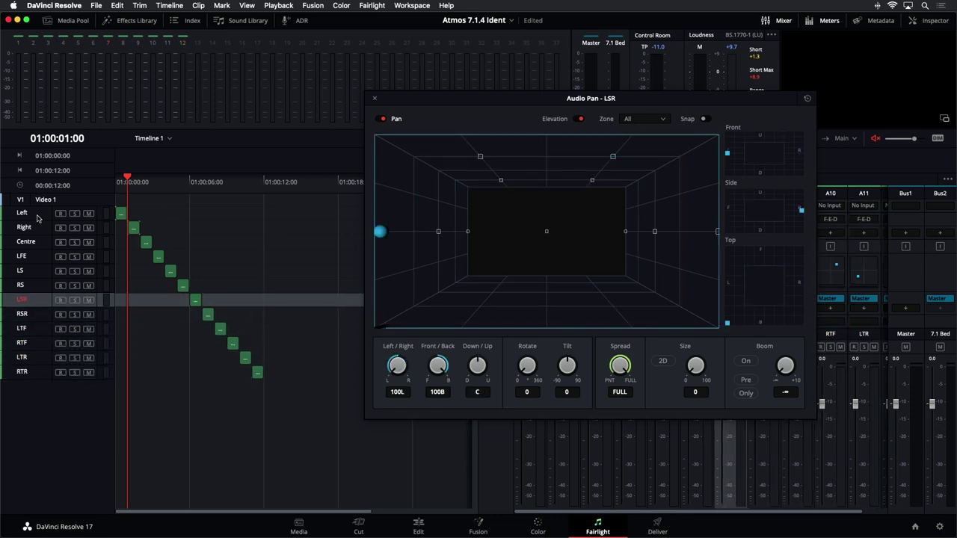
left_click(374, 98)
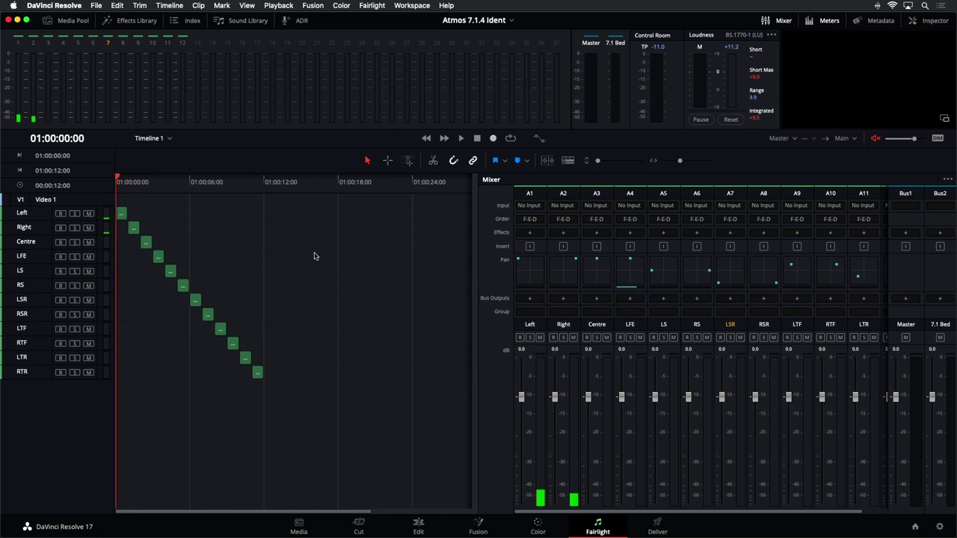
Open the Bus Assign settings and play part of the timeline to check the meters with no tracks assigned.
left_click(372, 6)
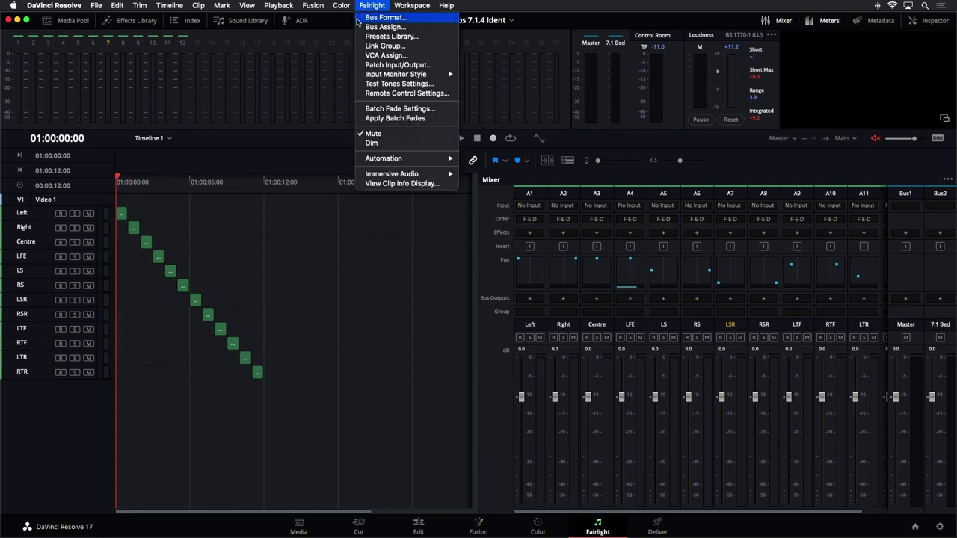
left_click(364, 27)
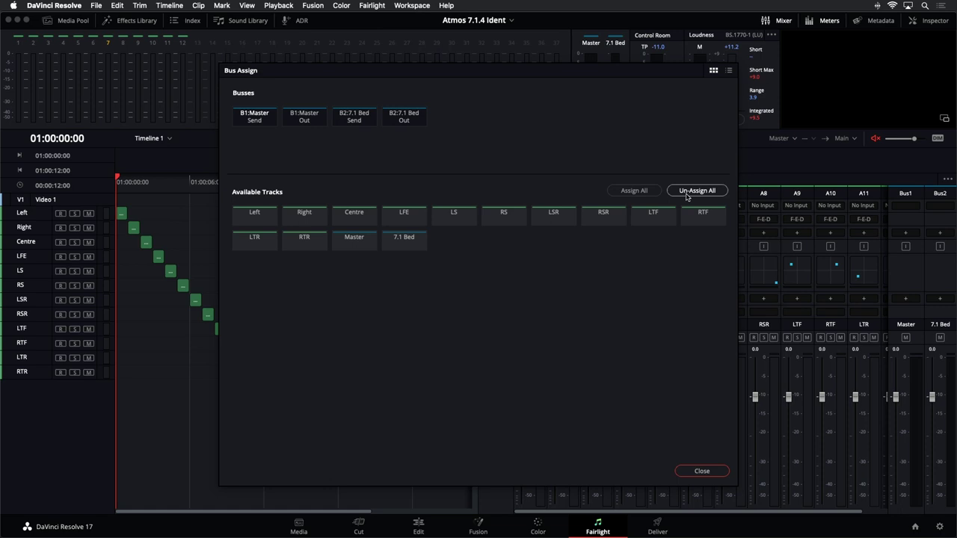
key("space")
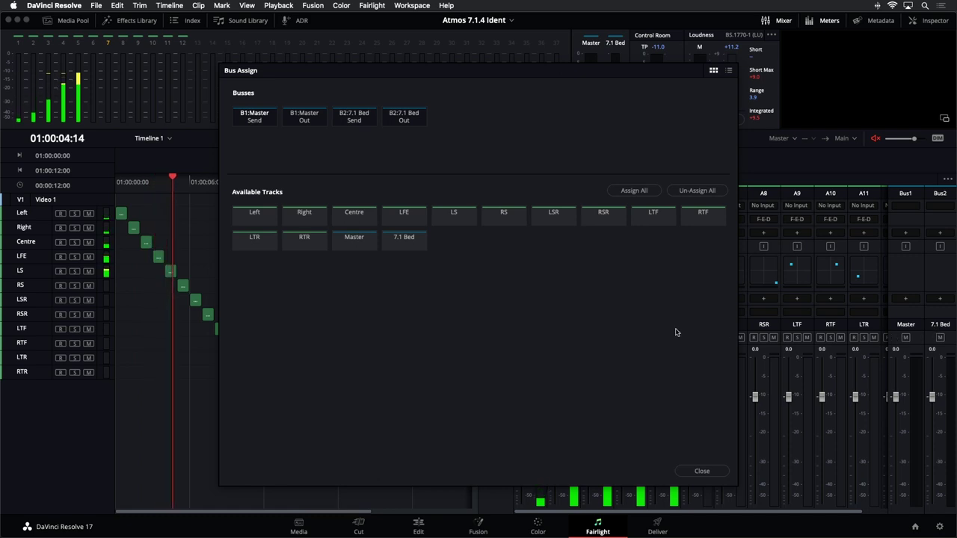
key("space")
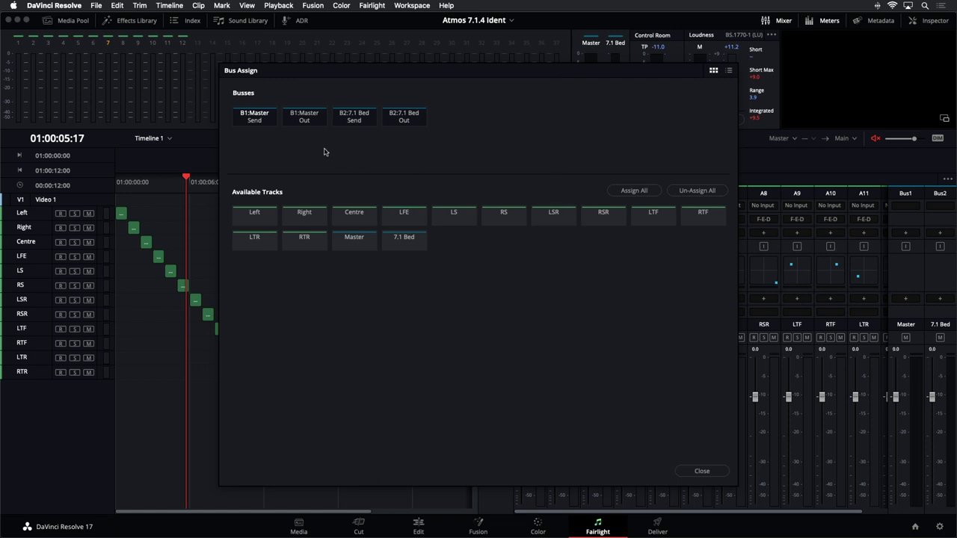
Assign the eight tracks from Left through RSR to the B2:7.1 Bed Out bus.
left_click(406, 119)
left_click_drag(252, 220, 595, 215)
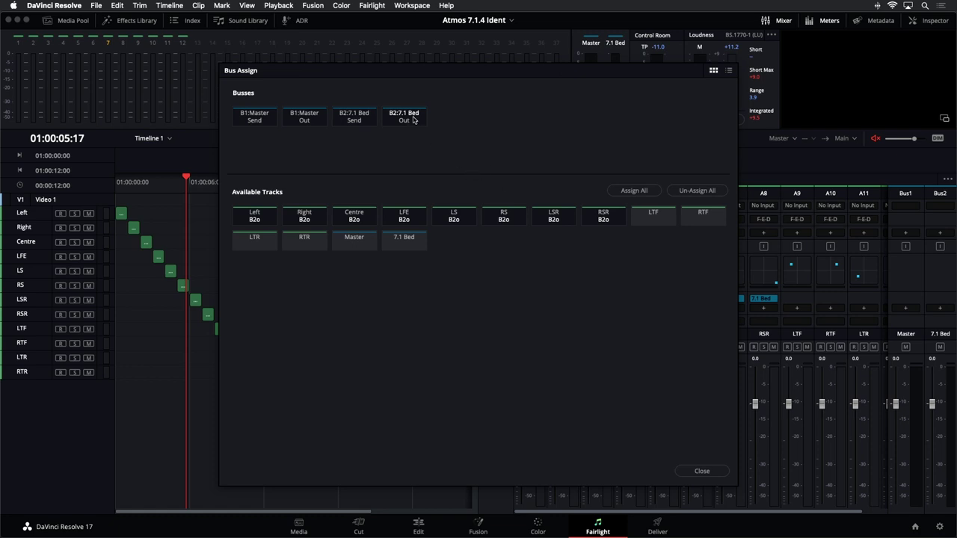
Assign LTF, RTF, LTR, RTR and the 7.1 Bed bus to B1:Master Out, and close the bus assignments.
left_click(313, 119)
left_click(655, 216)
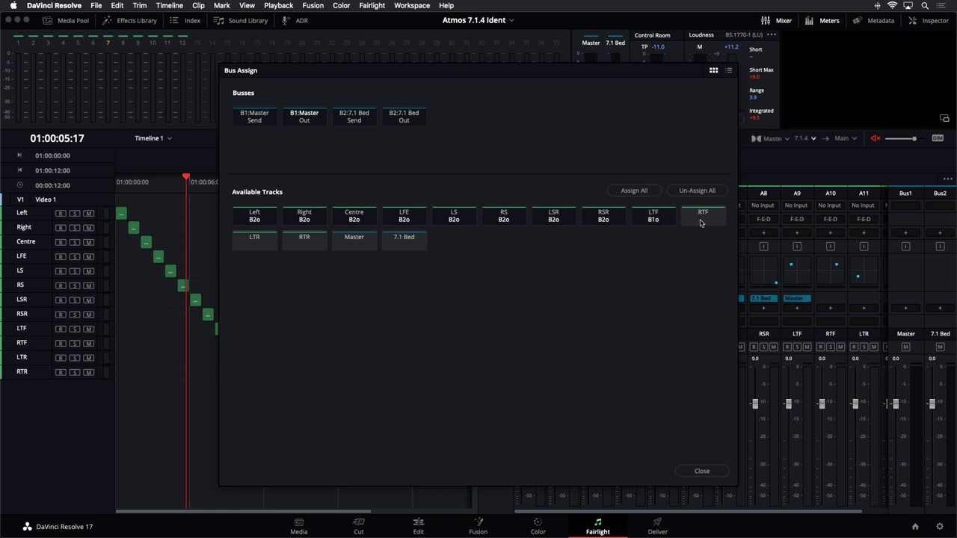
left_click(254, 241)
left_click(297, 241)
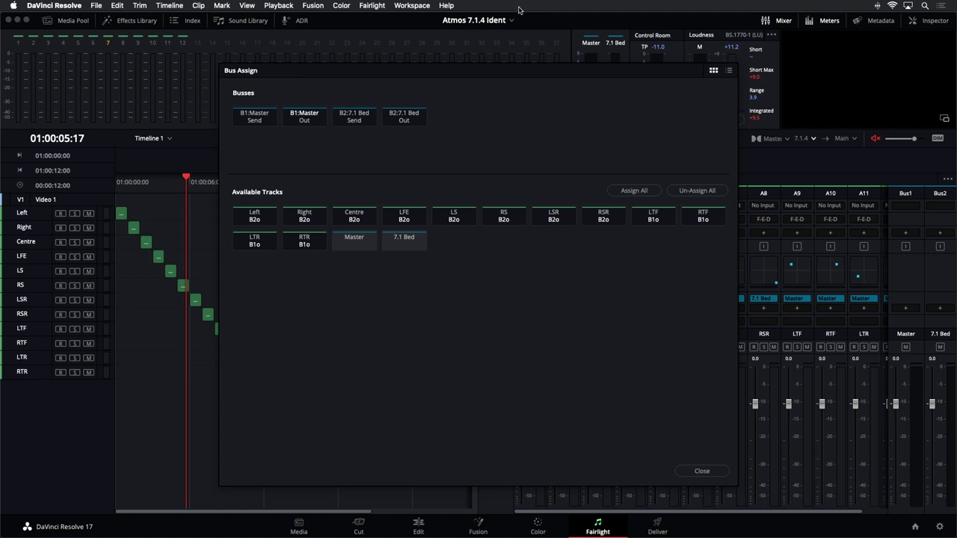
left_click(403, 241)
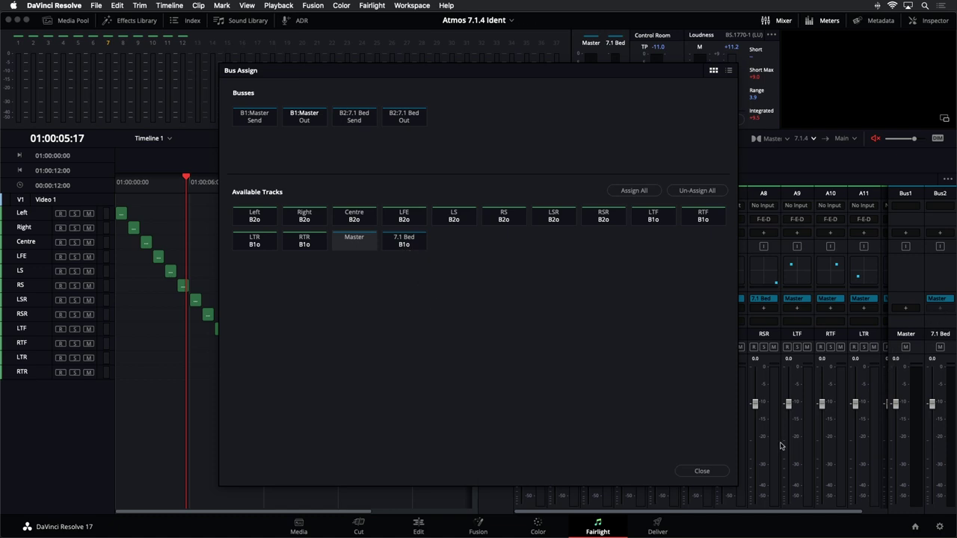
left_click(711, 472)
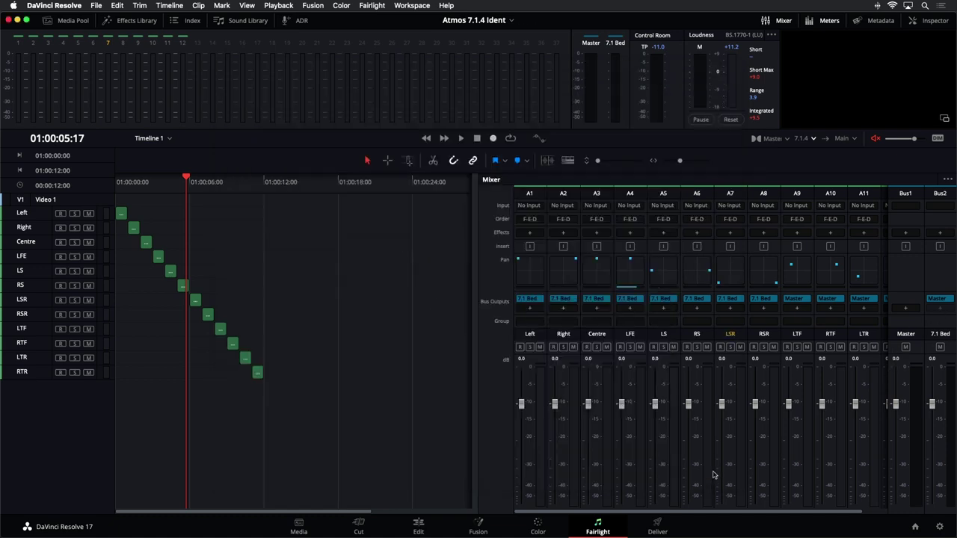
Play the start of the timeline to check the signal on the track, 7.1 Bed and Master meters.
left_click(123, 181)
key("space")
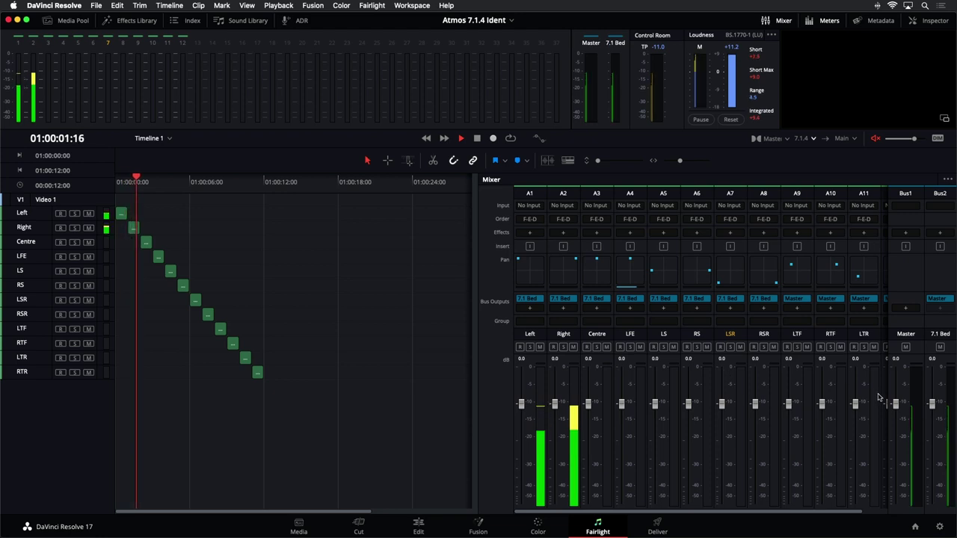
key("space")
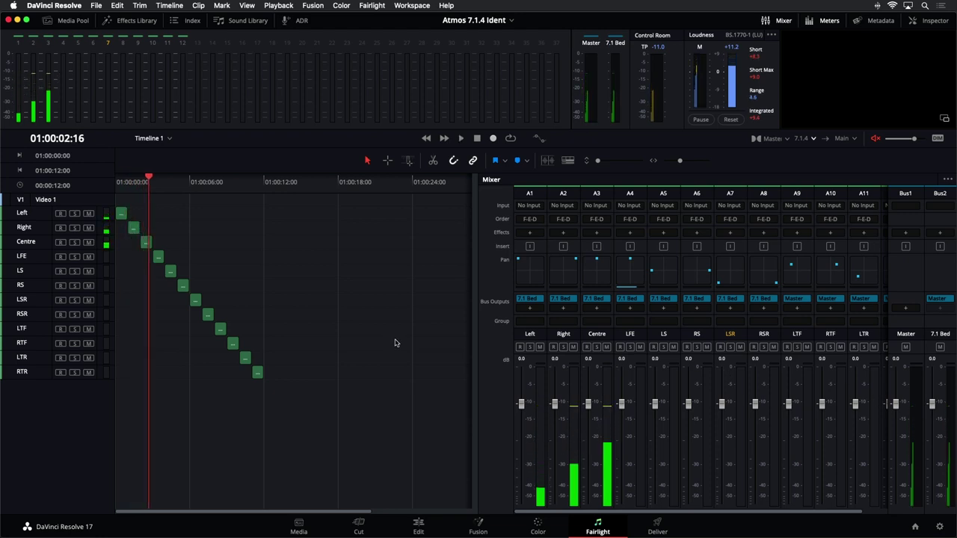
Review the immersive master export settings for Dolby Atmos ADM BWF format with Master Assign as source, and cancel the export.
key("super+equal")
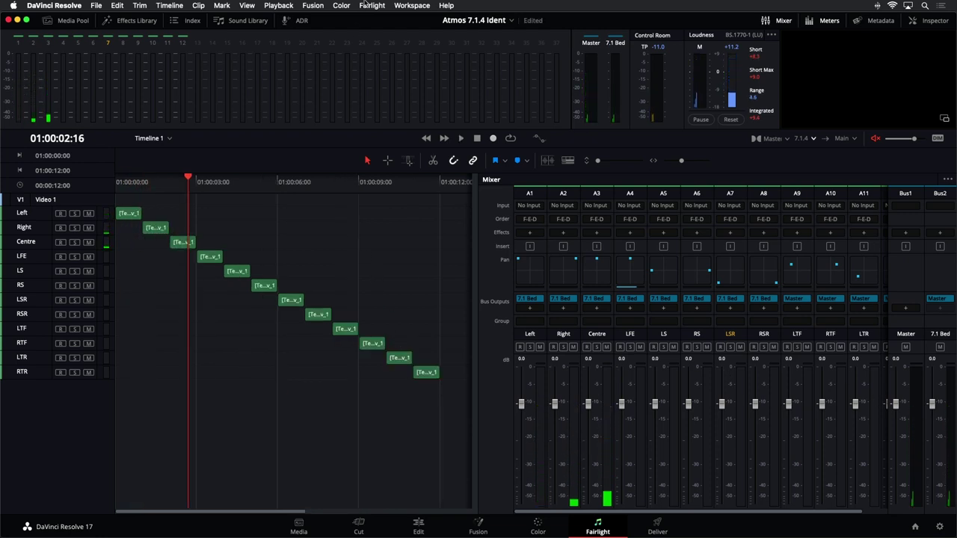
left_click(374, 6)
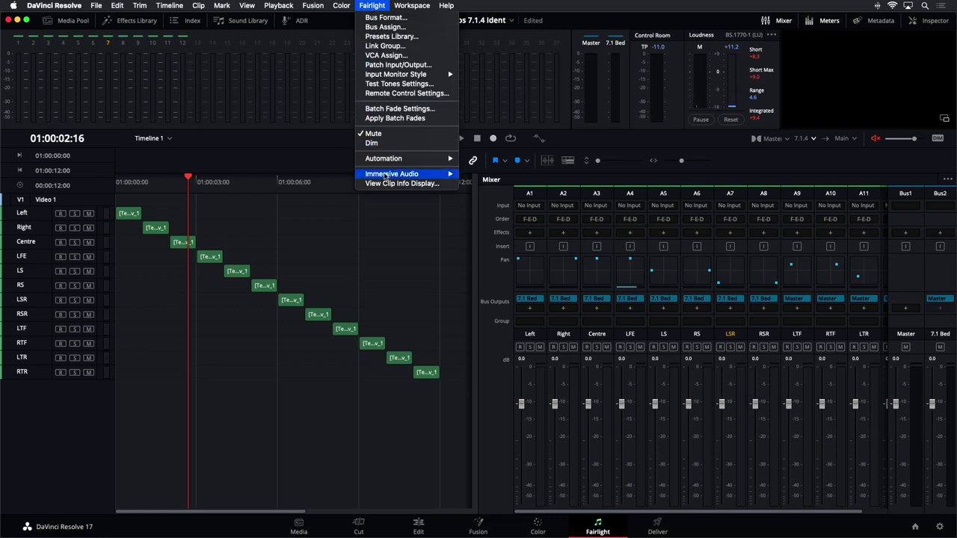
mouse_move(428, 174)
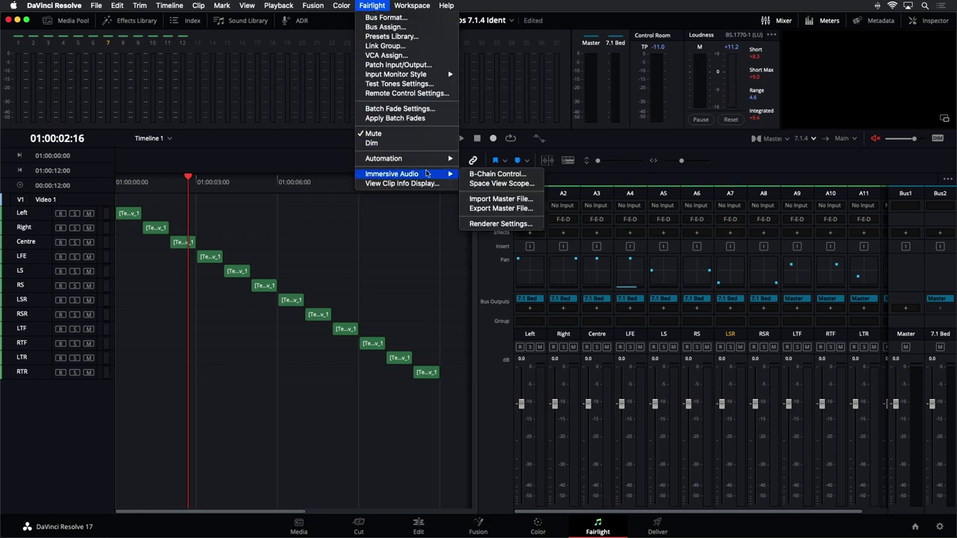
left_click(495, 209)
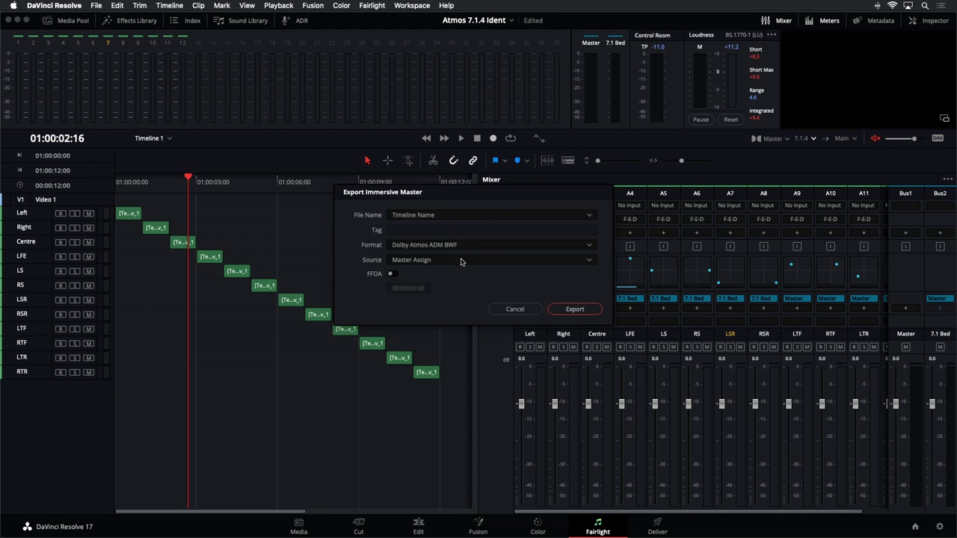
left_click(575, 309)
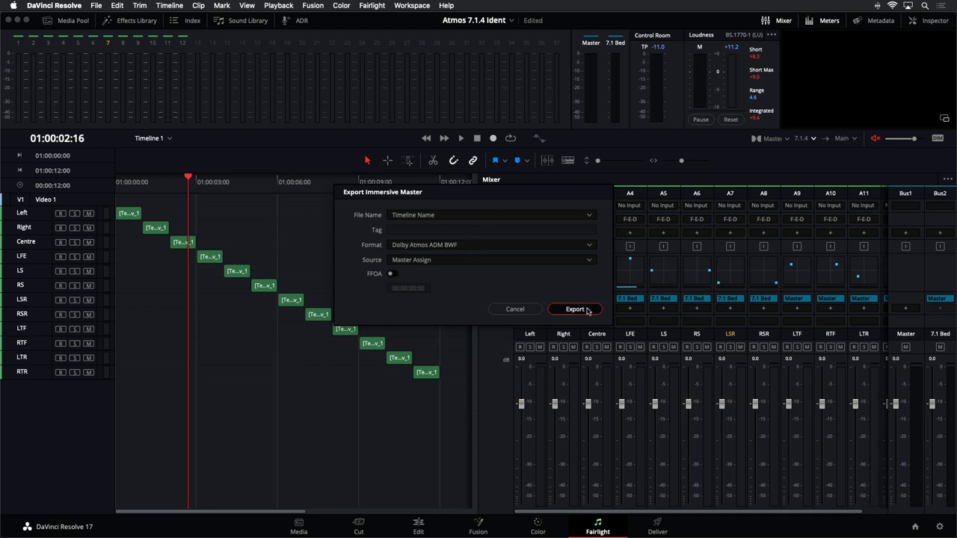
left_click(515, 309)
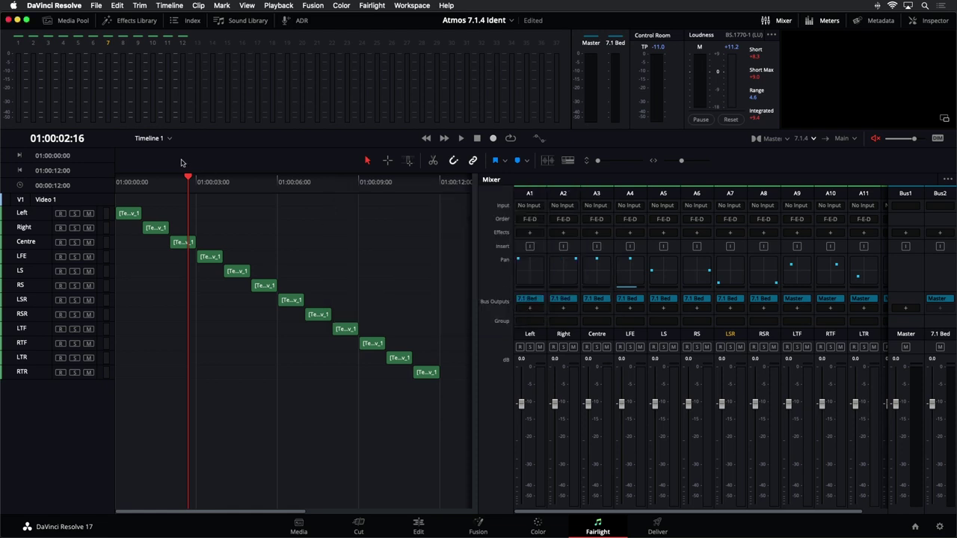
Show the media pool and rename Timeline 1 as Master Ident Test.
left_click(85, 24)
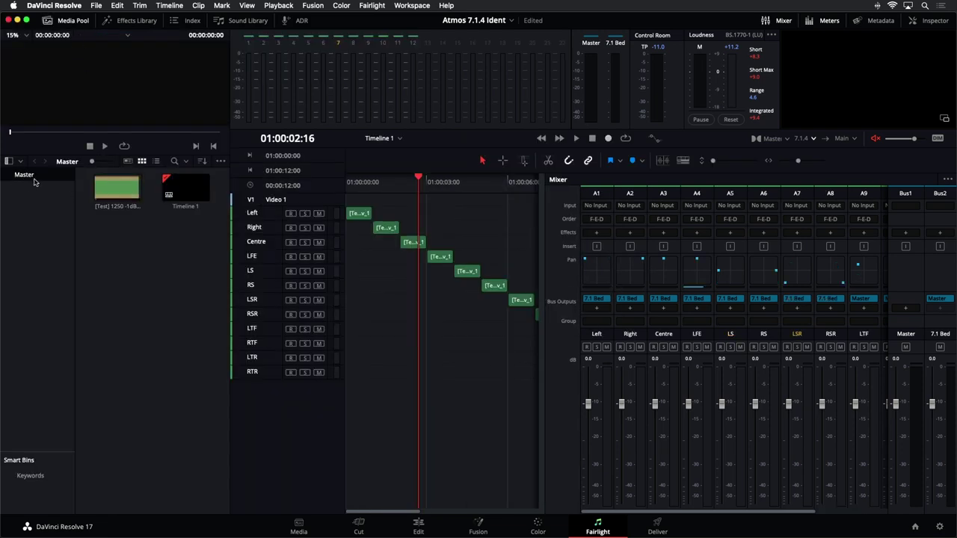
left_click(189, 211)
left_click(189, 208)
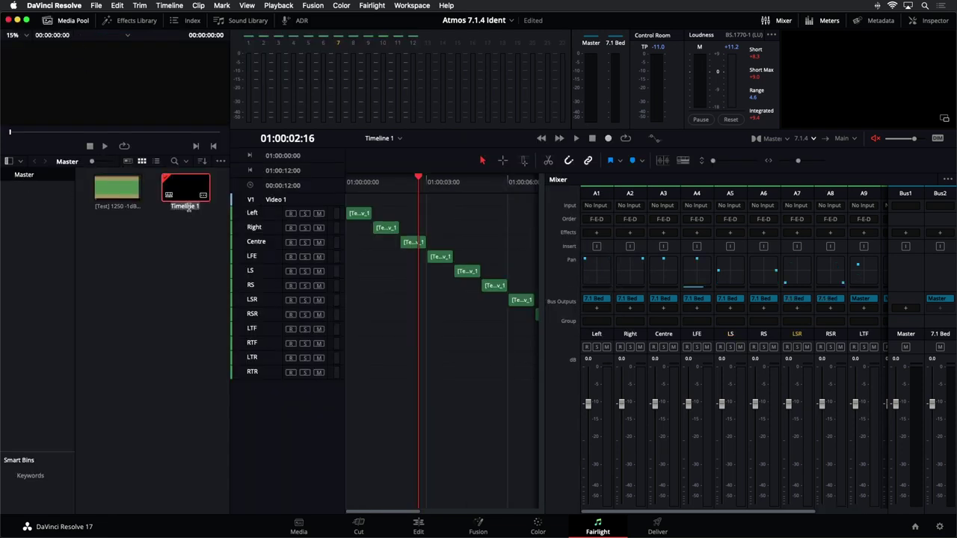
type("Mas")
type("ter Ident T")
type("e")
type("st")
left_click(202, 280)
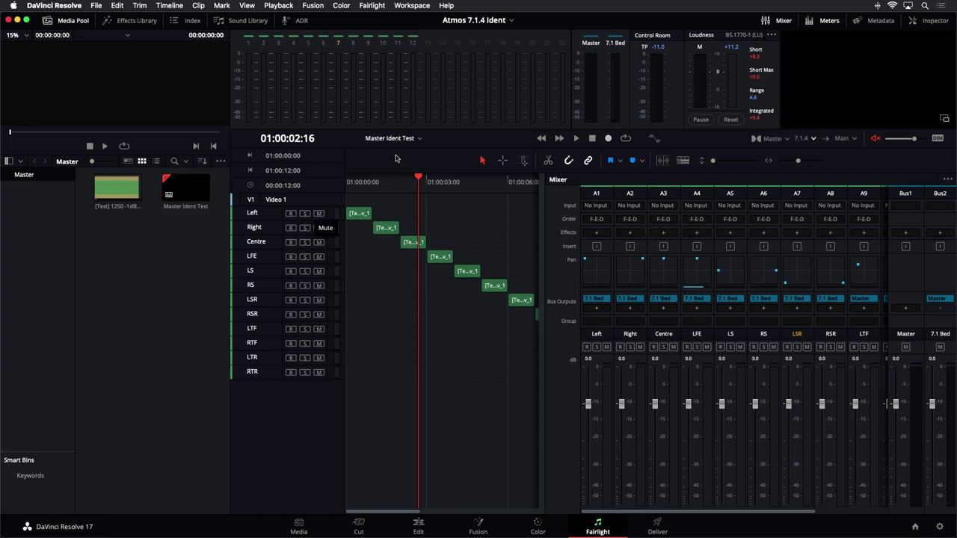
Try to export the immersive master as Dolby Atmos ADM BWF to the Desktop without a marked range.
left_click(378, 8)
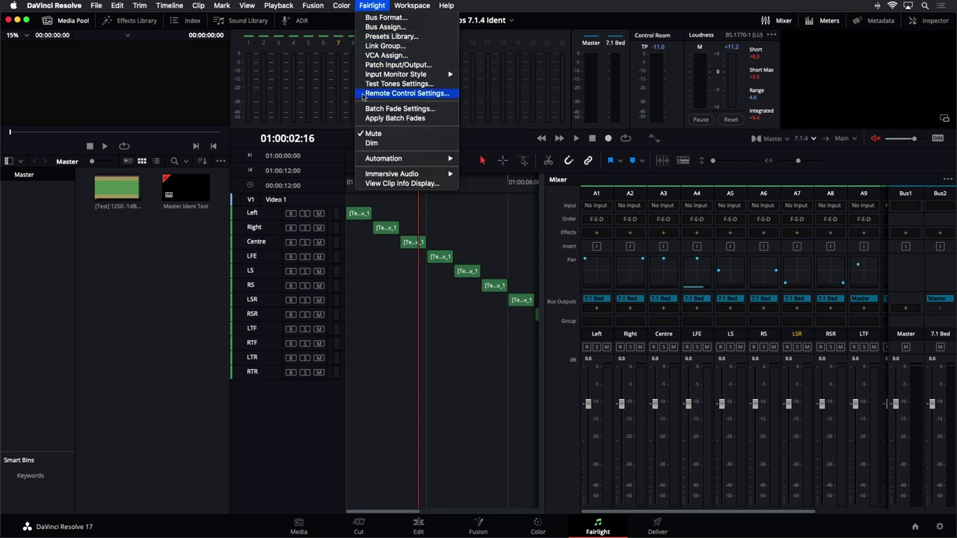
mouse_move(385, 174)
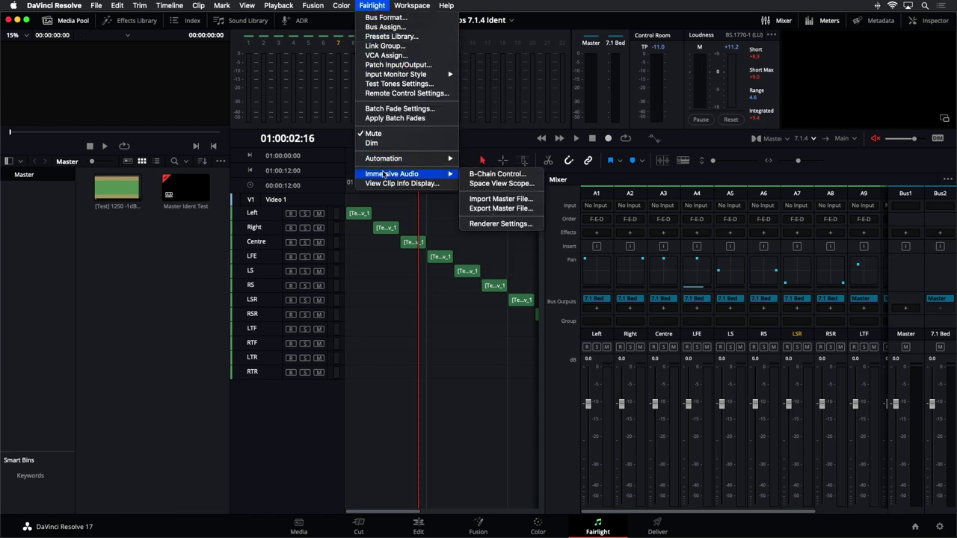
left_click(500, 208)
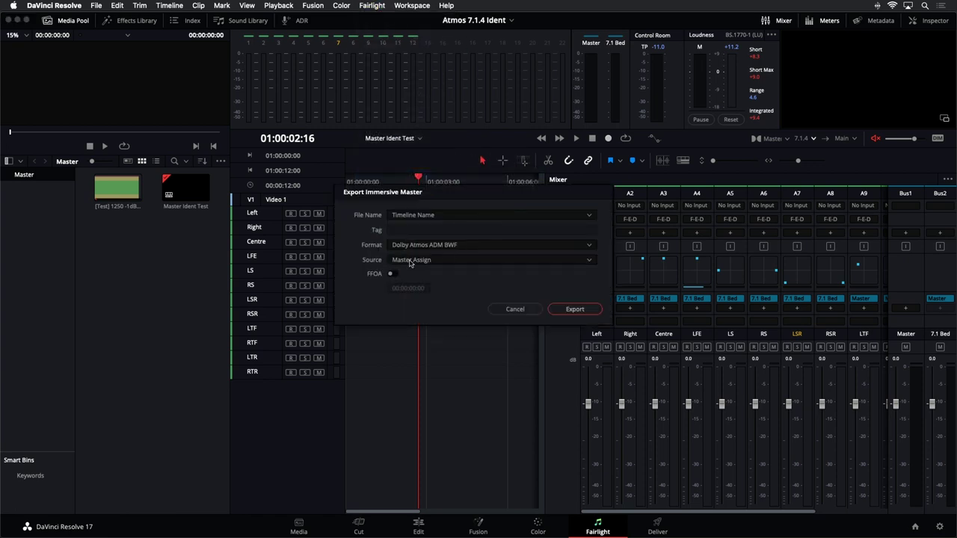
left_click(576, 309)
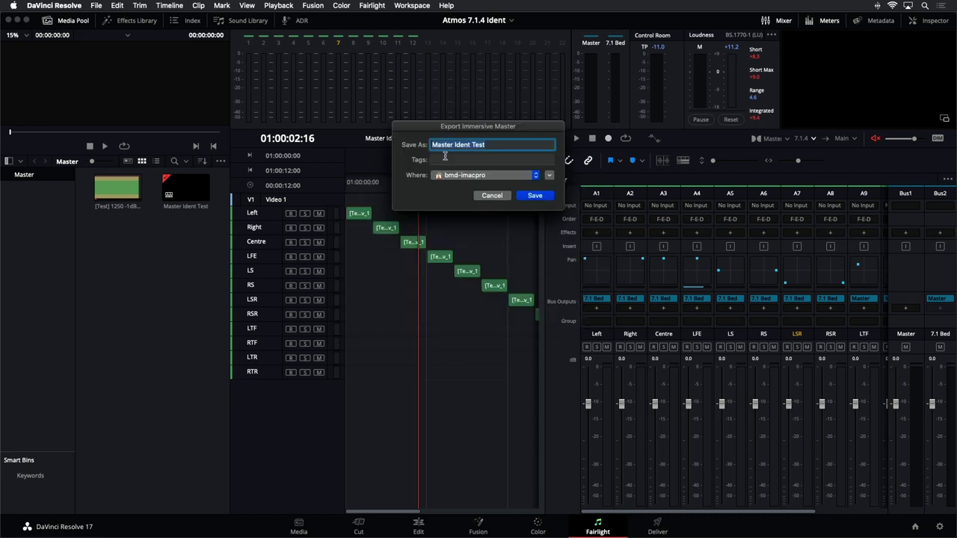
left_click(480, 177)
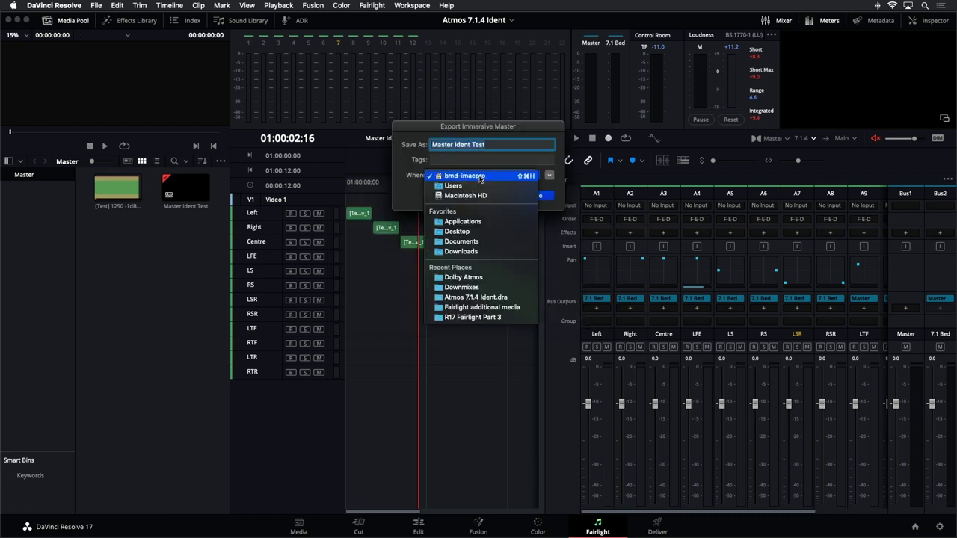
left_click(457, 232)
left_click(539, 196)
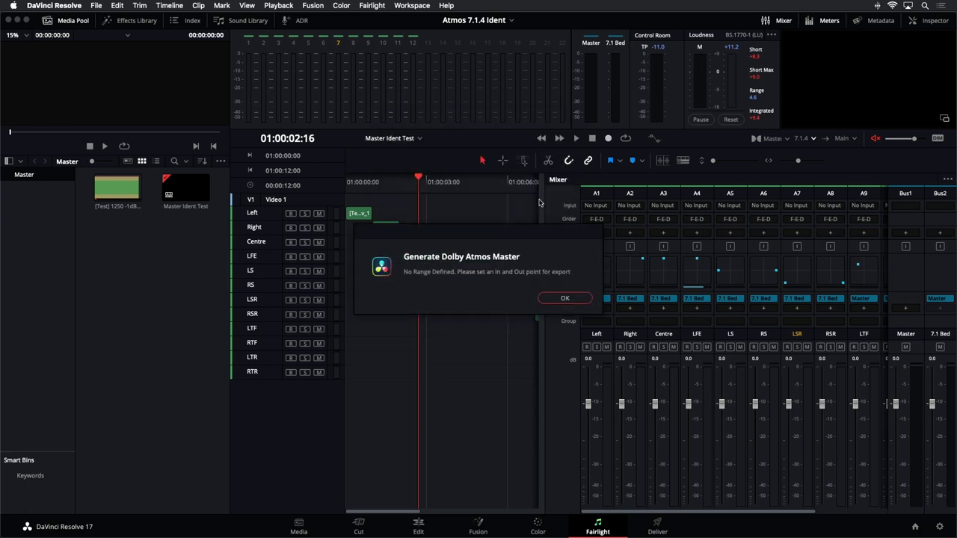
left_click(565, 297)
Return the playhead to 01:00:00:00 and mark an in-to-out range covering all the clips from Left through RTR.
key("shift+z")
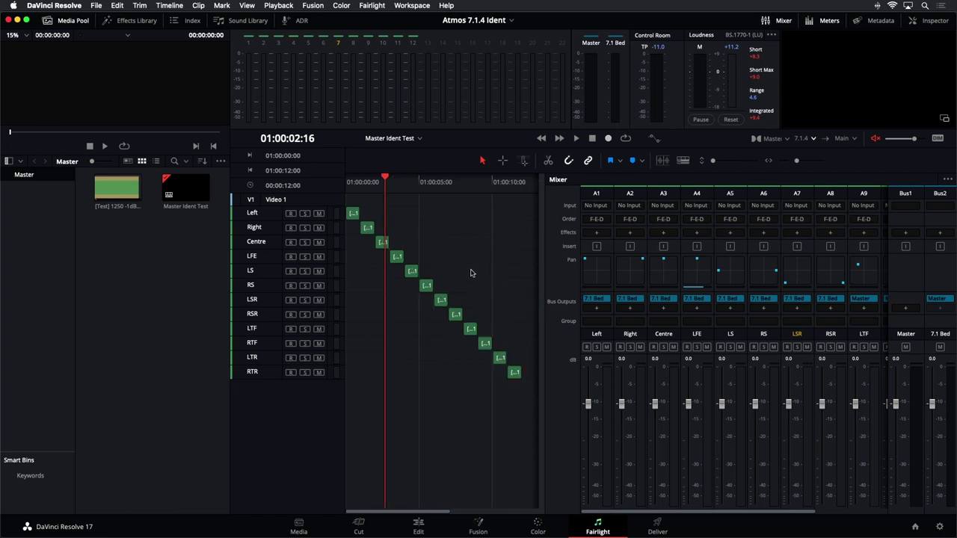
left_click_drag(376, 185, 346, 186)
key("x")
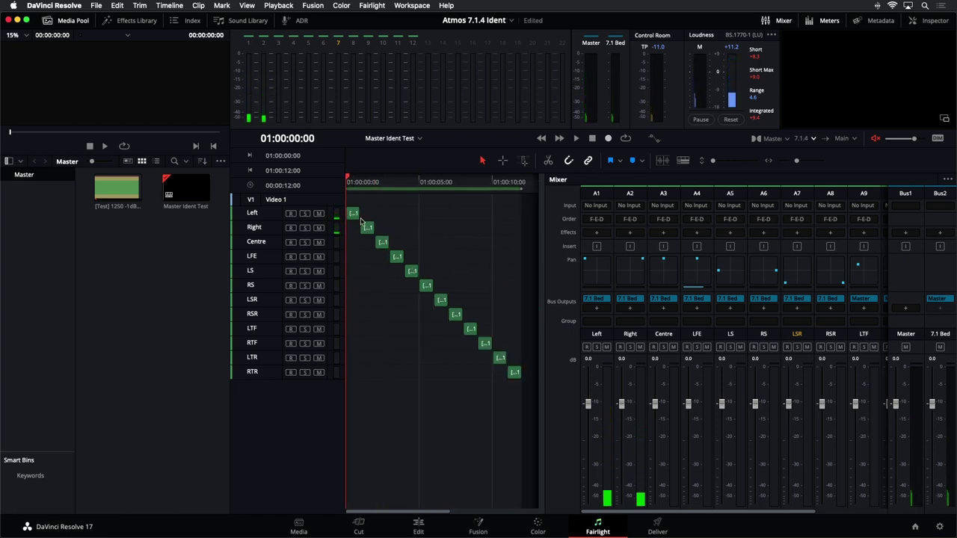
Export the immersive master as Dolby Atmos ADM BWF from Master Assign, saving it to the Desktop as Master Ident Test.
left_click(366, 6)
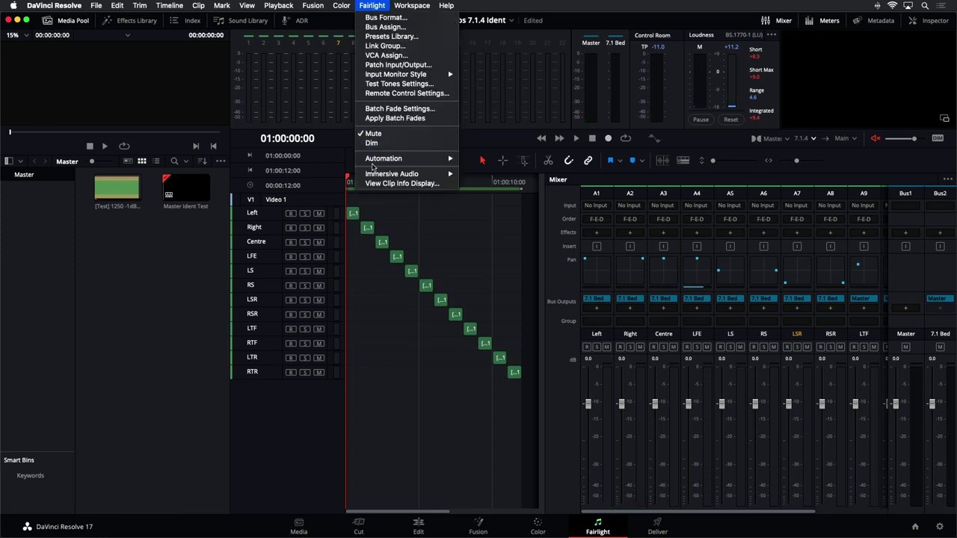
mouse_move(439, 173)
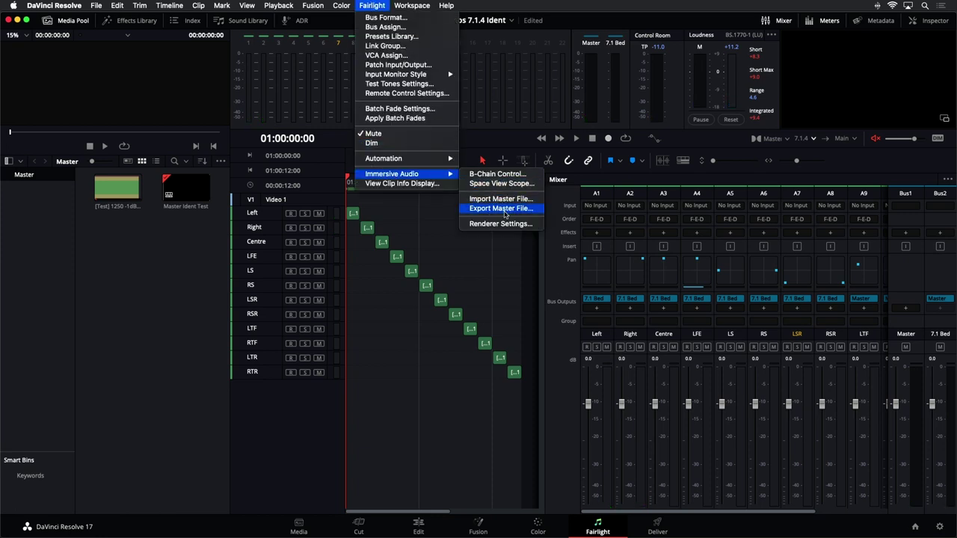
left_click(503, 209)
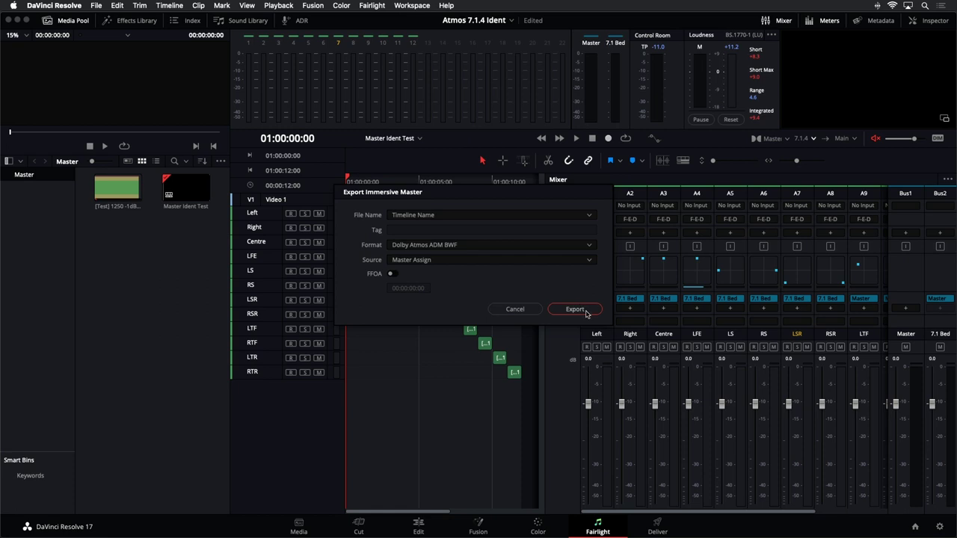
left_click(586, 313)
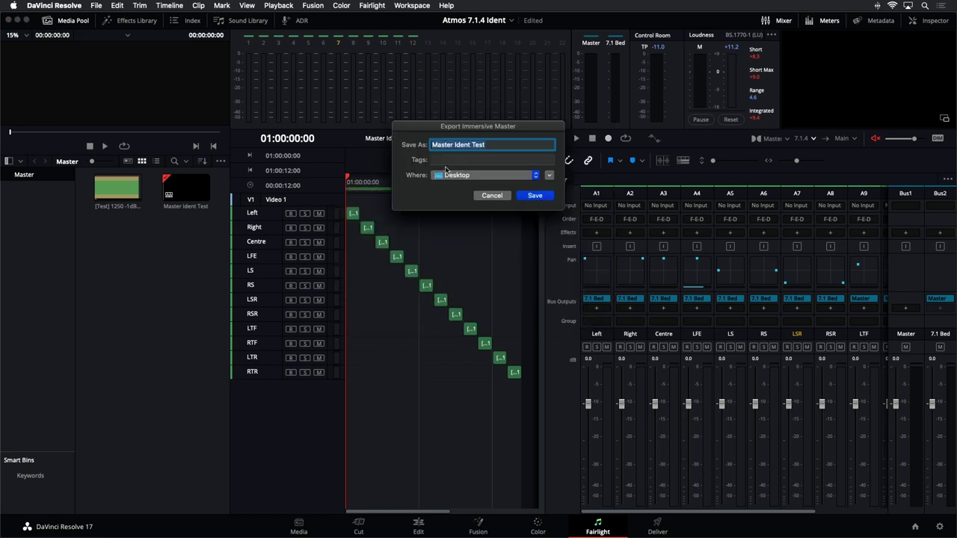
left_click(532, 196)
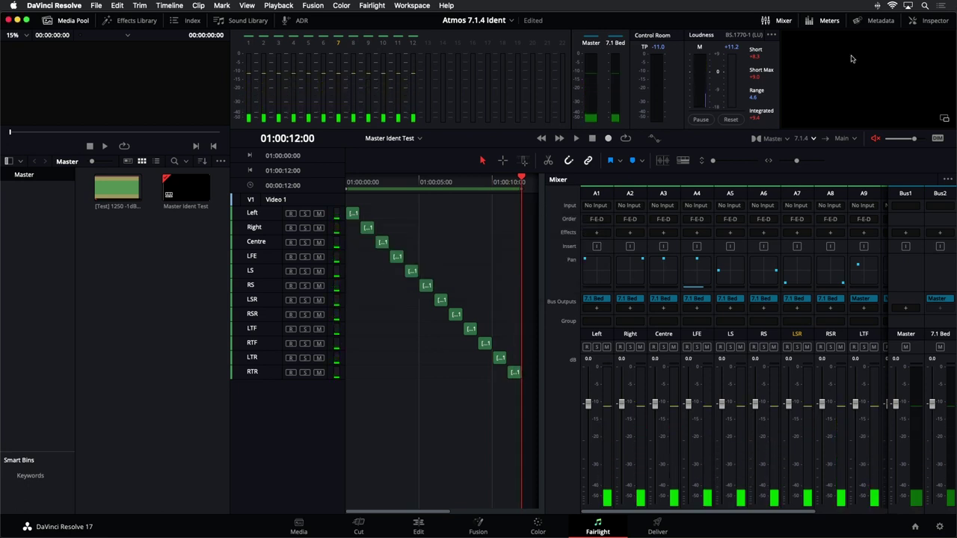
Import Master Ident Test.wav from the Desktop into the media pool and scrub through its channels in the viewer.
right_click(149, 225)
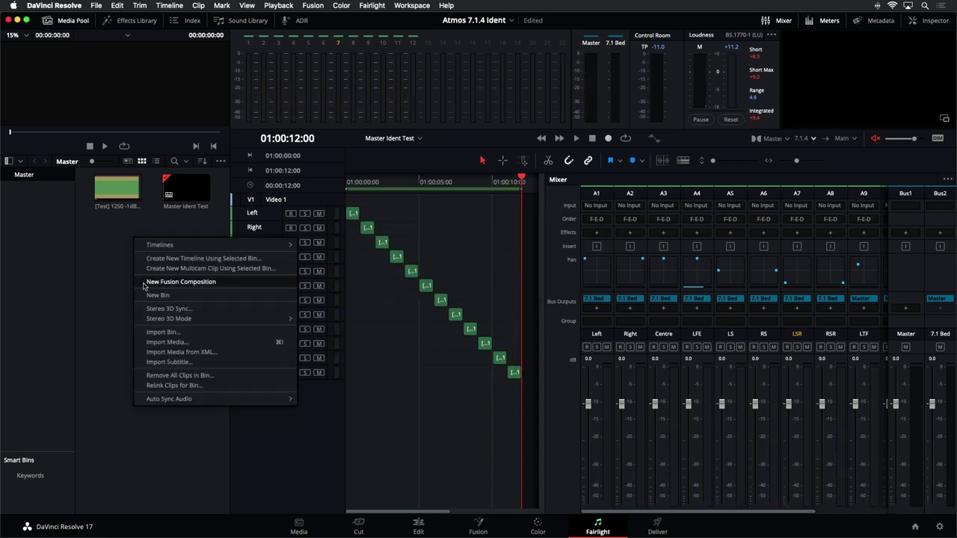
left_click(159, 343)
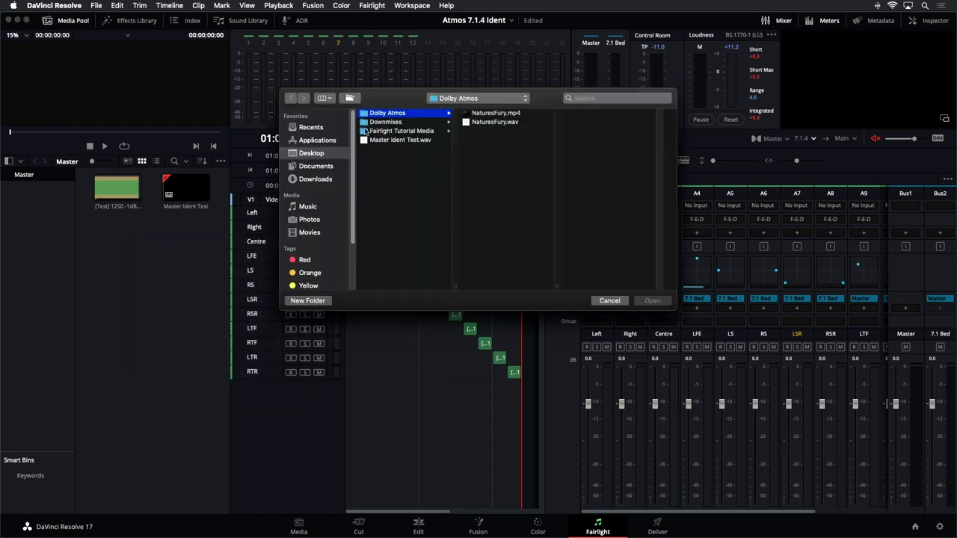
left_click(369, 141)
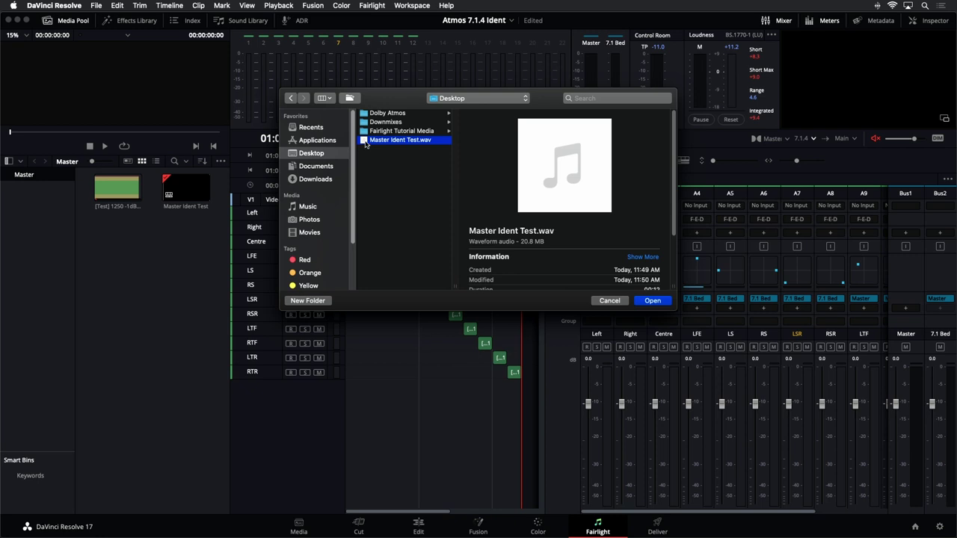
left_click(653, 300)
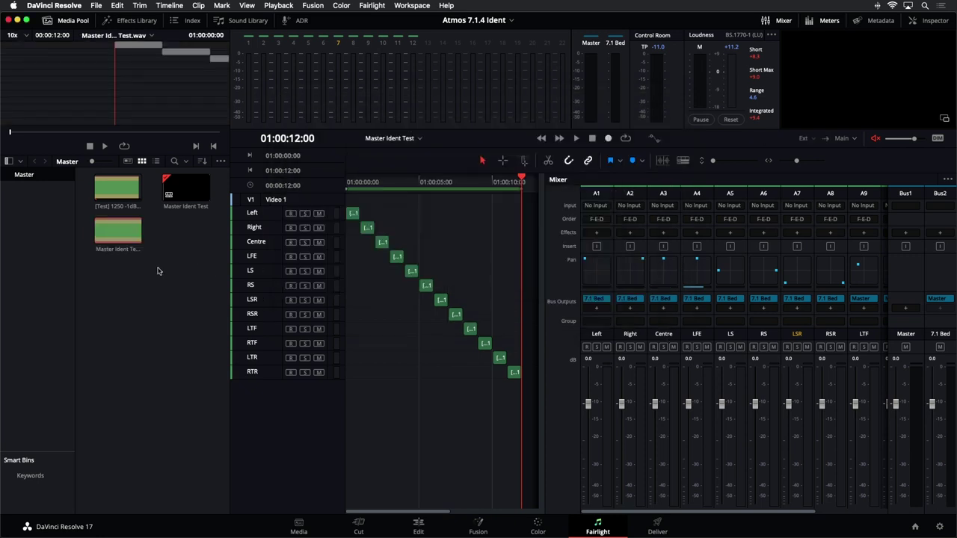
left_click(29, 133)
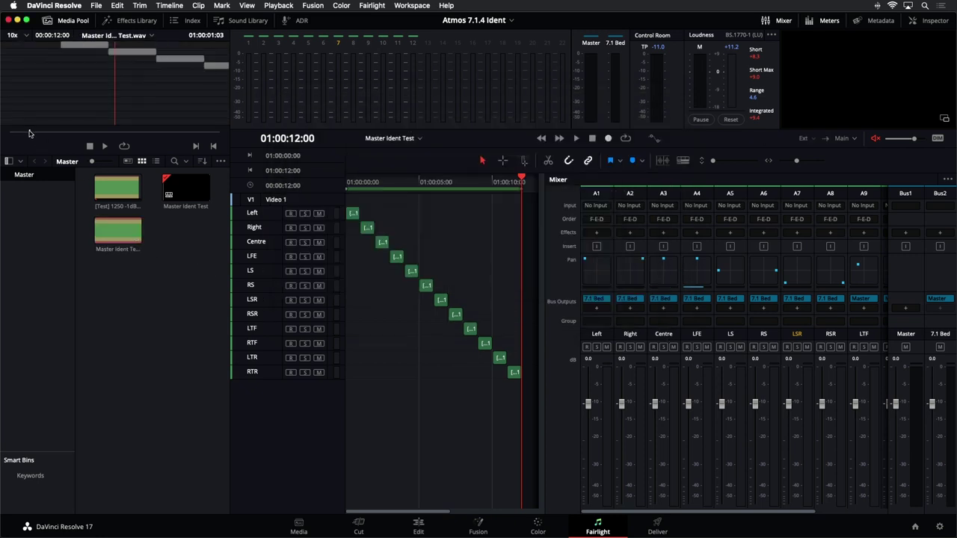
left_click_drag(29, 133, 54, 132)
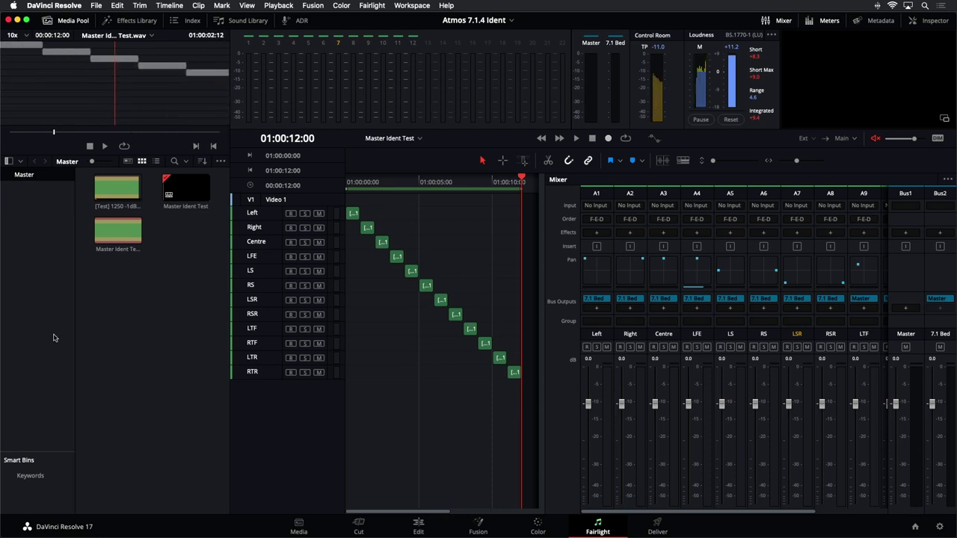
Import Master Ident Test.wav from the Desktop as an immersive audio master file.
left_click(375, 5)
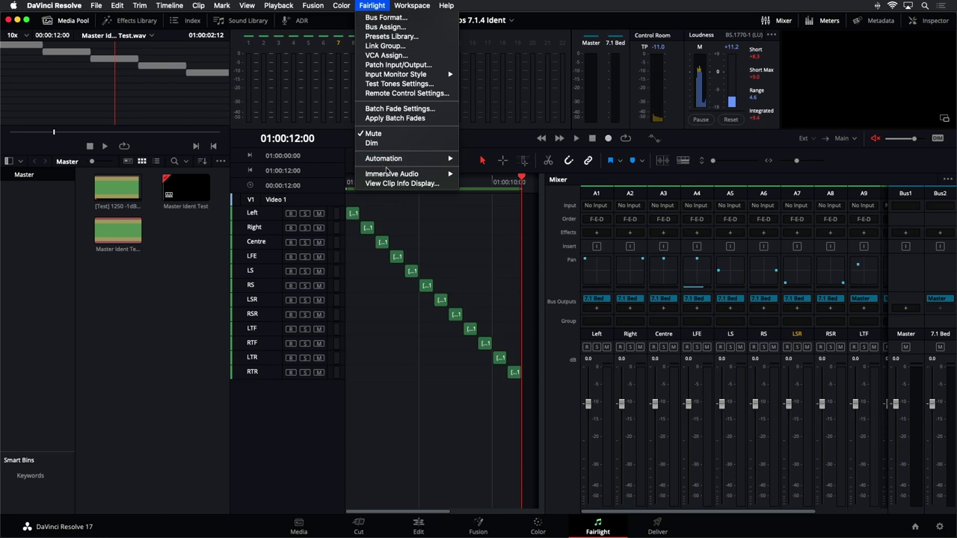
mouse_move(394, 174)
left_click(485, 198)
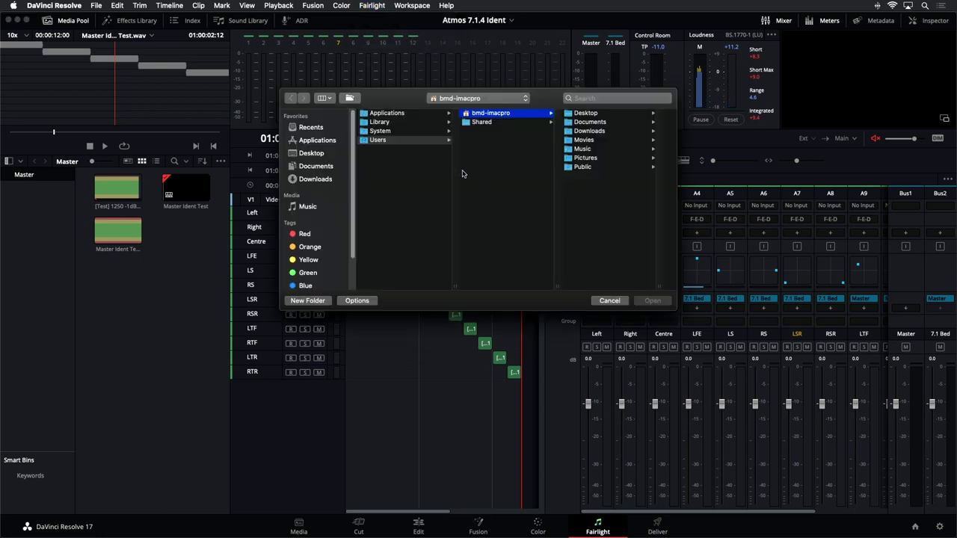
left_click(310, 153)
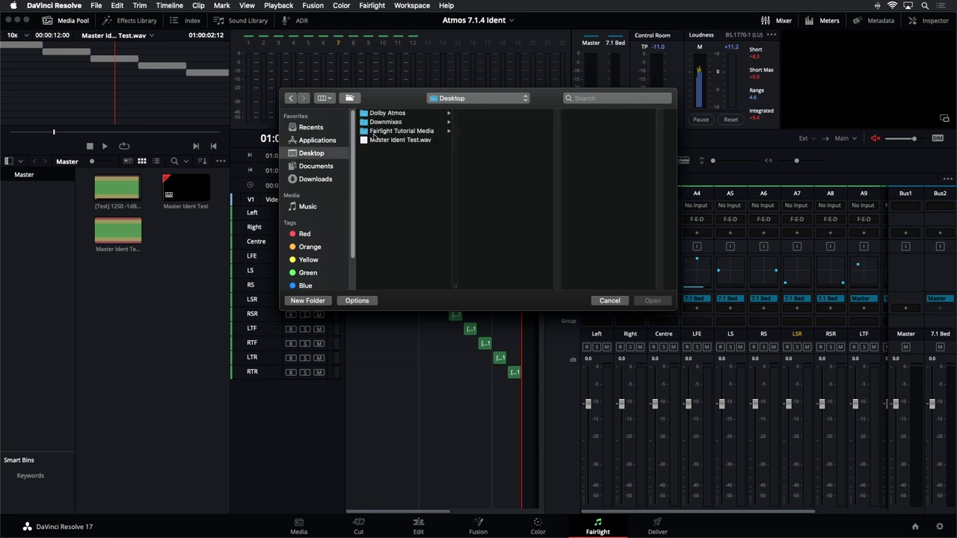
left_click(365, 141)
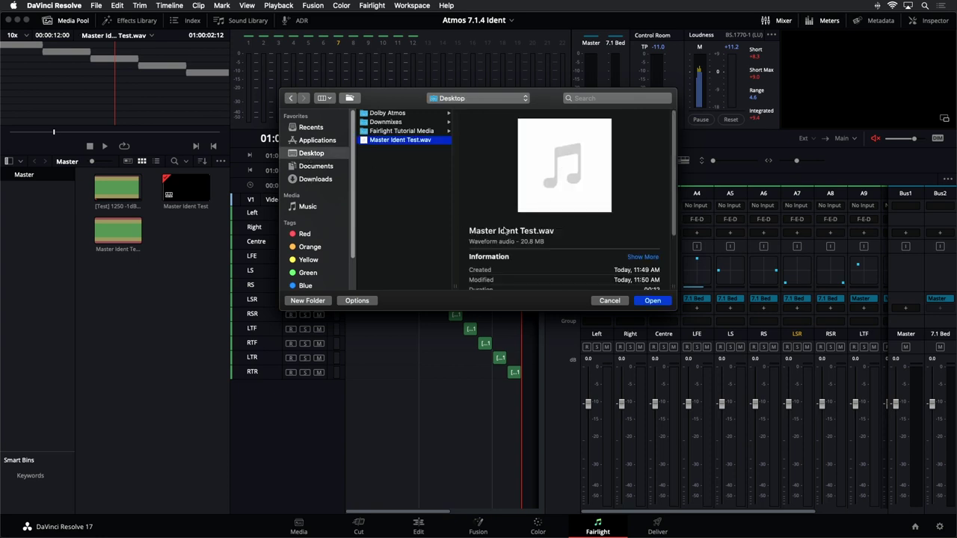
left_click(652, 302)
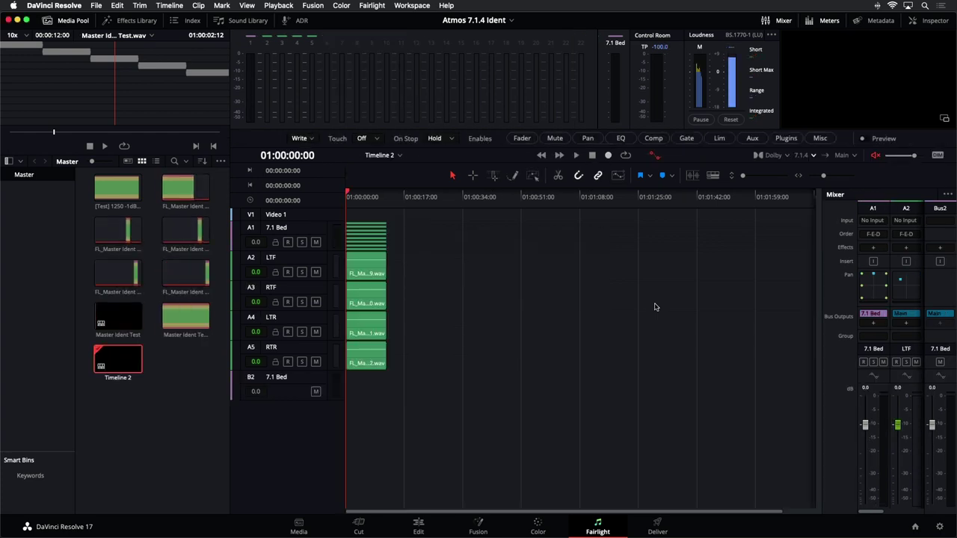
Fit the imported timeline to the view and enlarge the 7.1 Bed track to examine the waveforms of every channel through RTR.
key("shift+z")
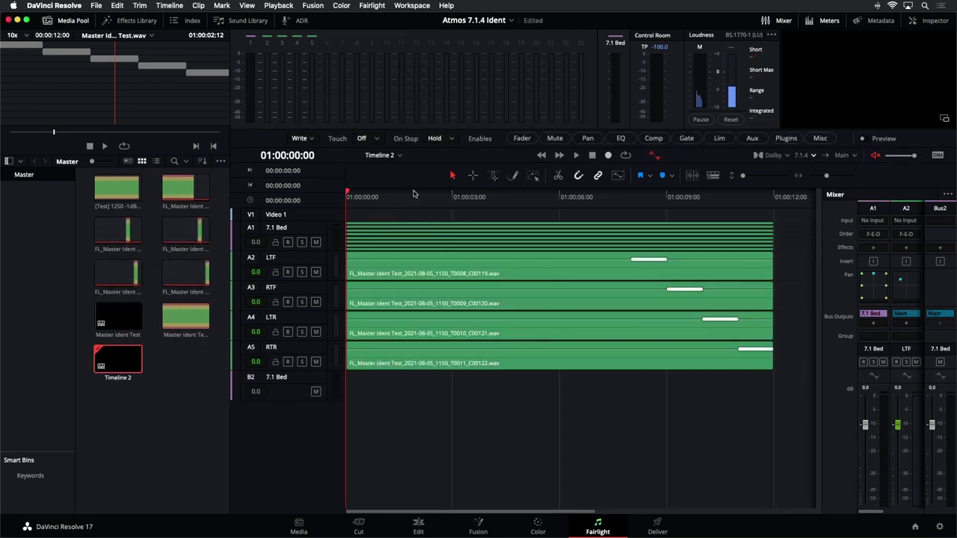
left_click_drag(312, 254, 311, 455)
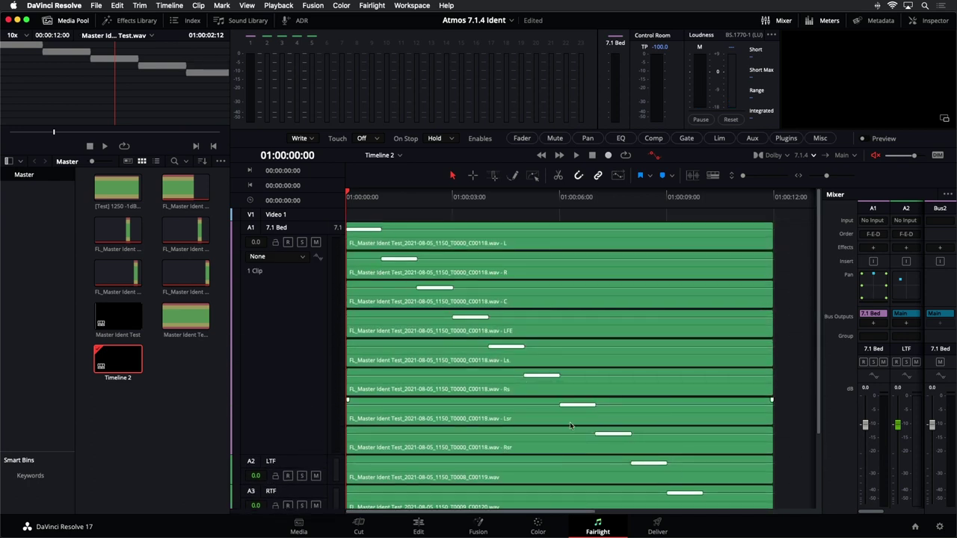
scroll(570, 425, "down", 3)
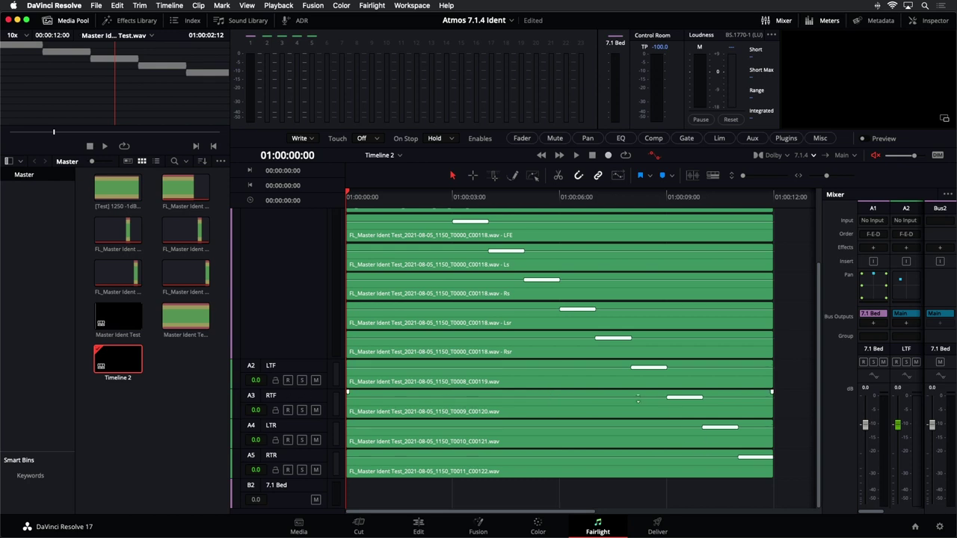